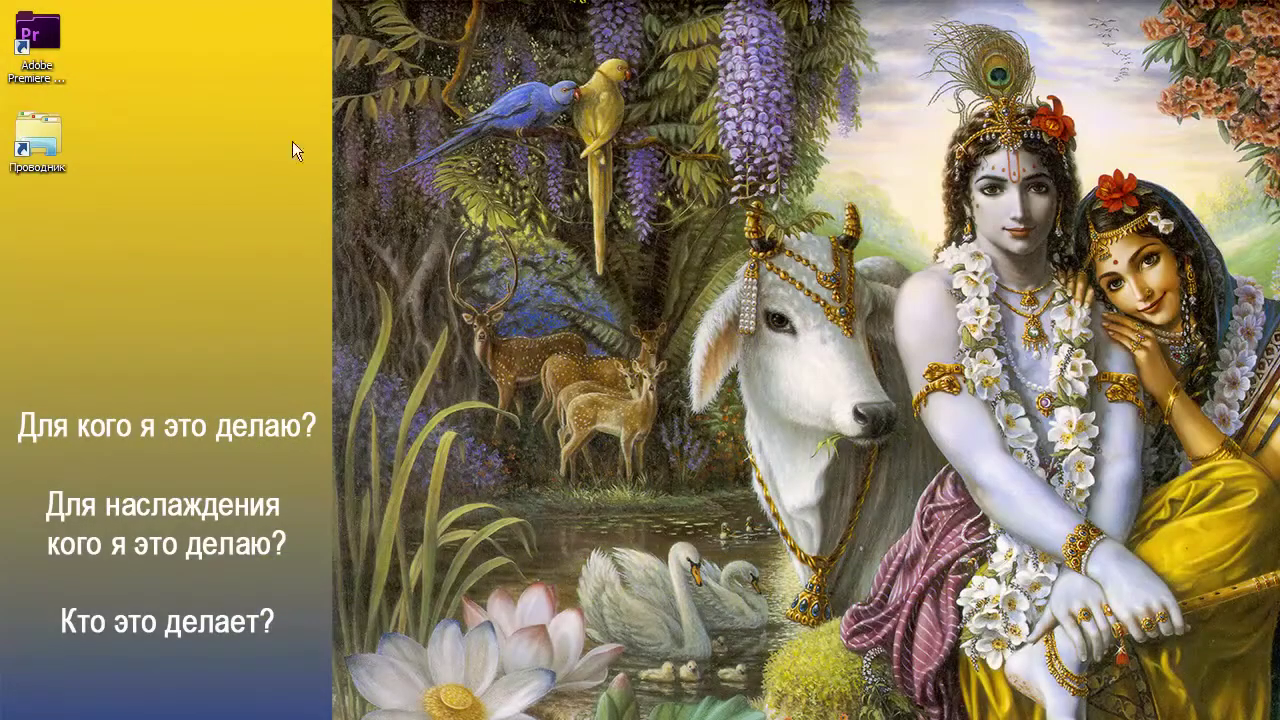
Launch Adobe Premiere Pro CS6 from its desktop icon
click(53, 43)
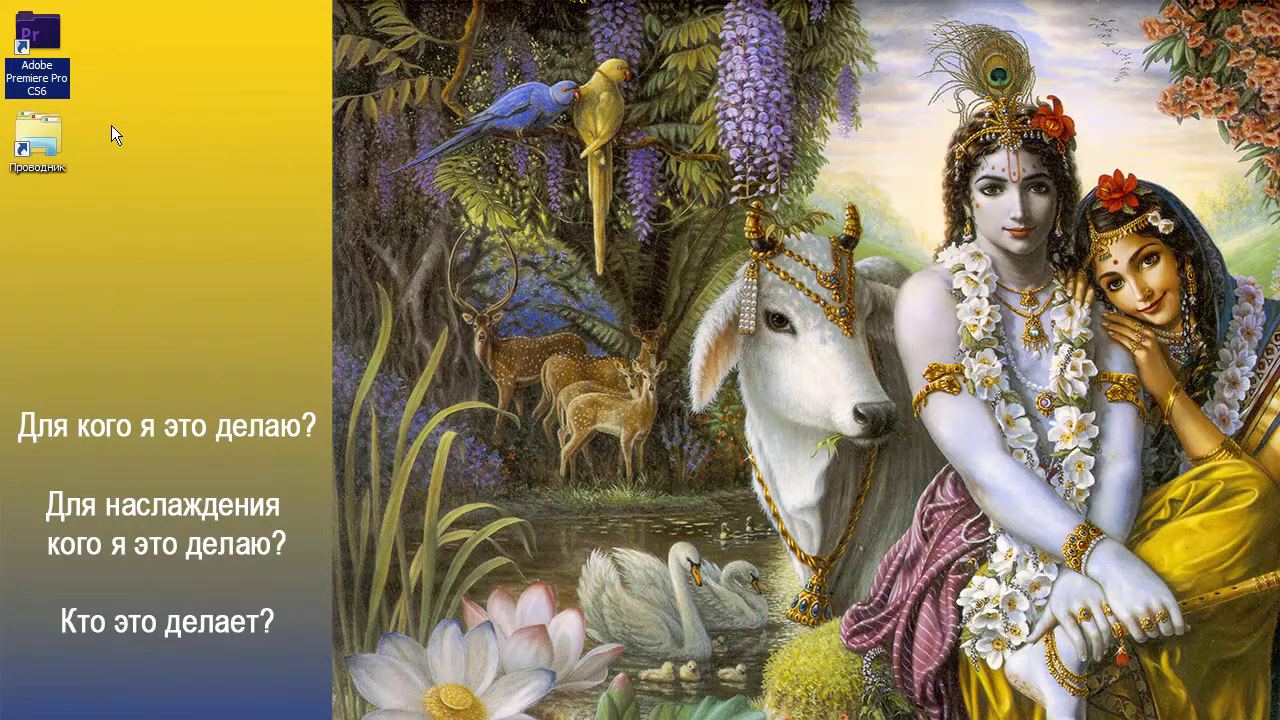
double_click(69, 57)
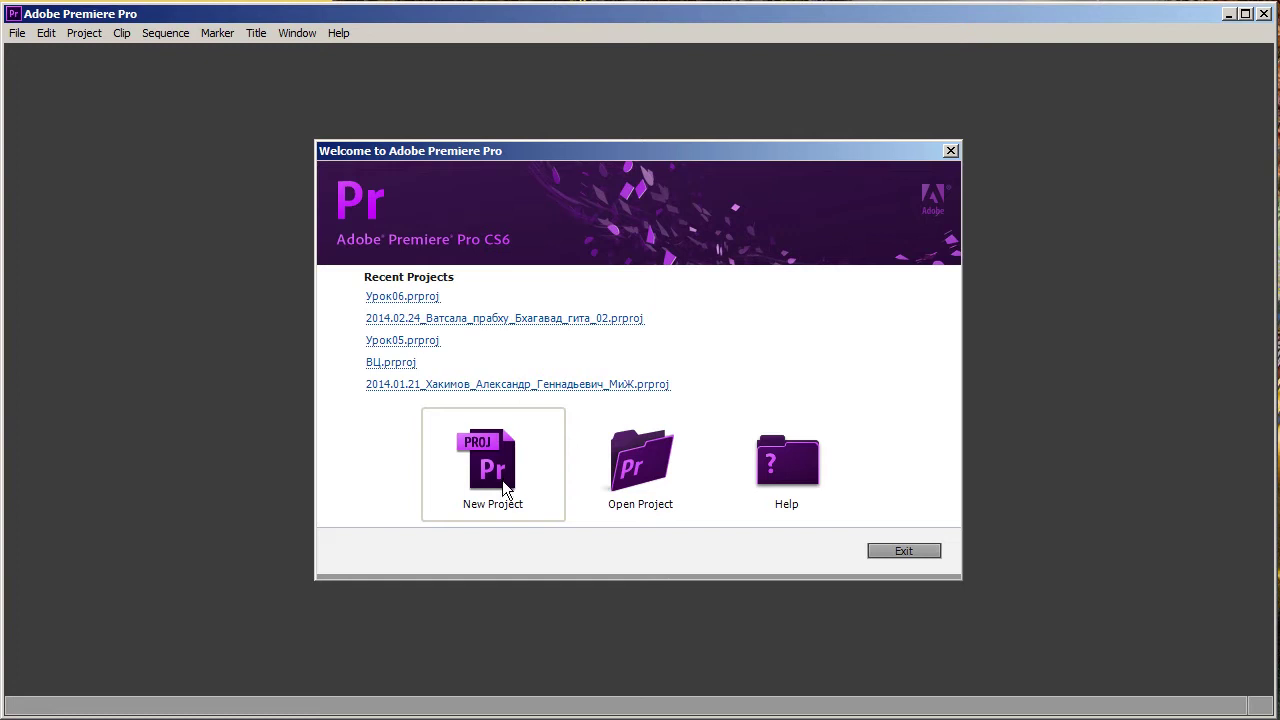
Start a new project and browse to C:\__Master-Class_Video\Файлы_проектов for its location
click(502, 480)
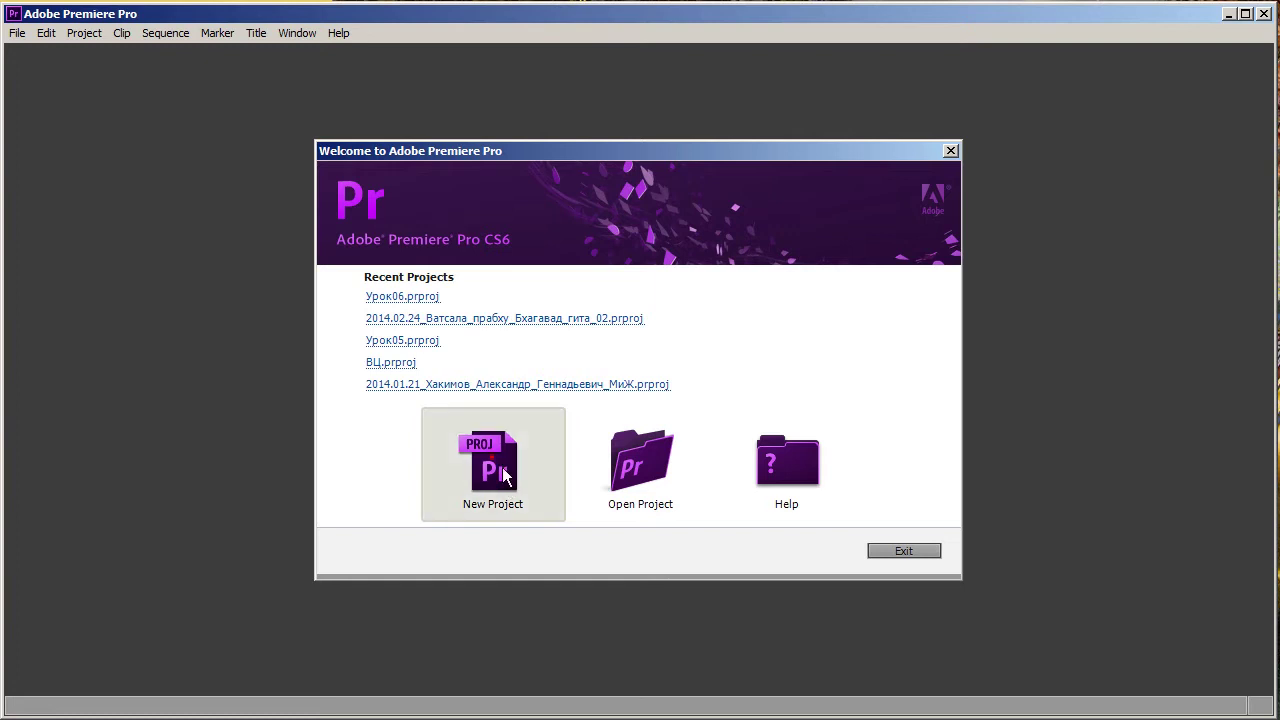
click(789, 530)
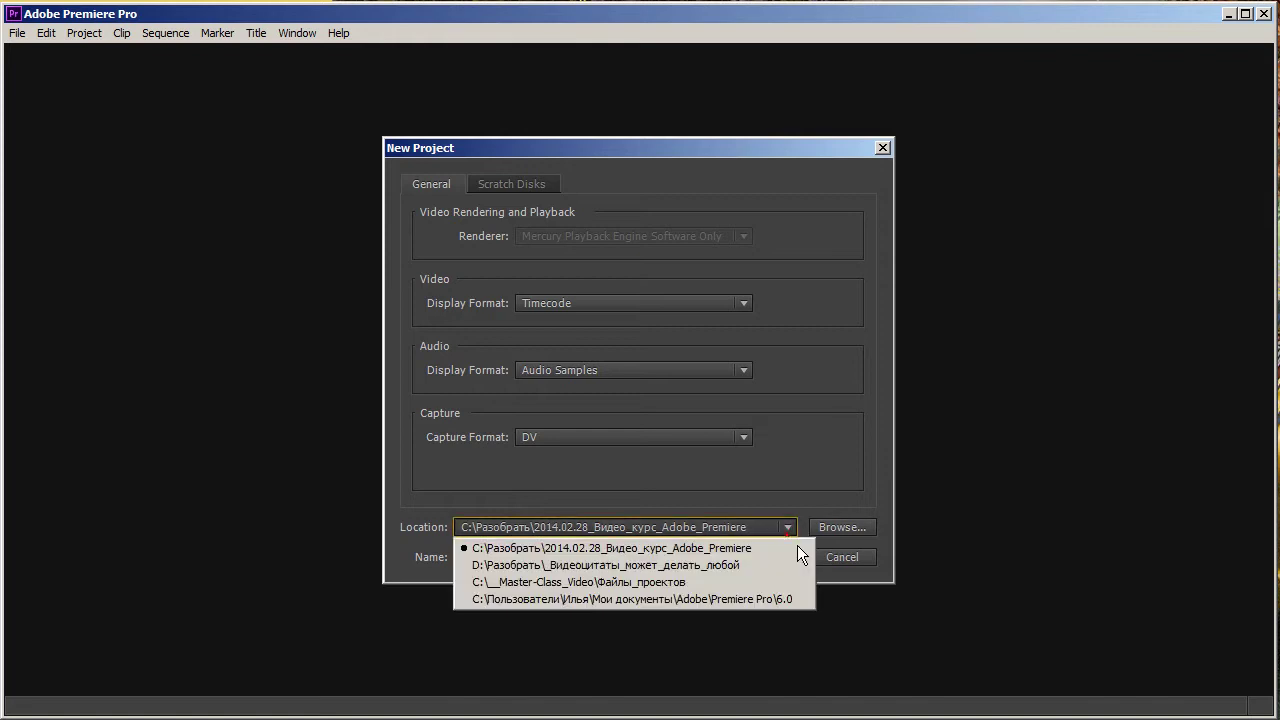
click(797, 545)
click(840, 535)
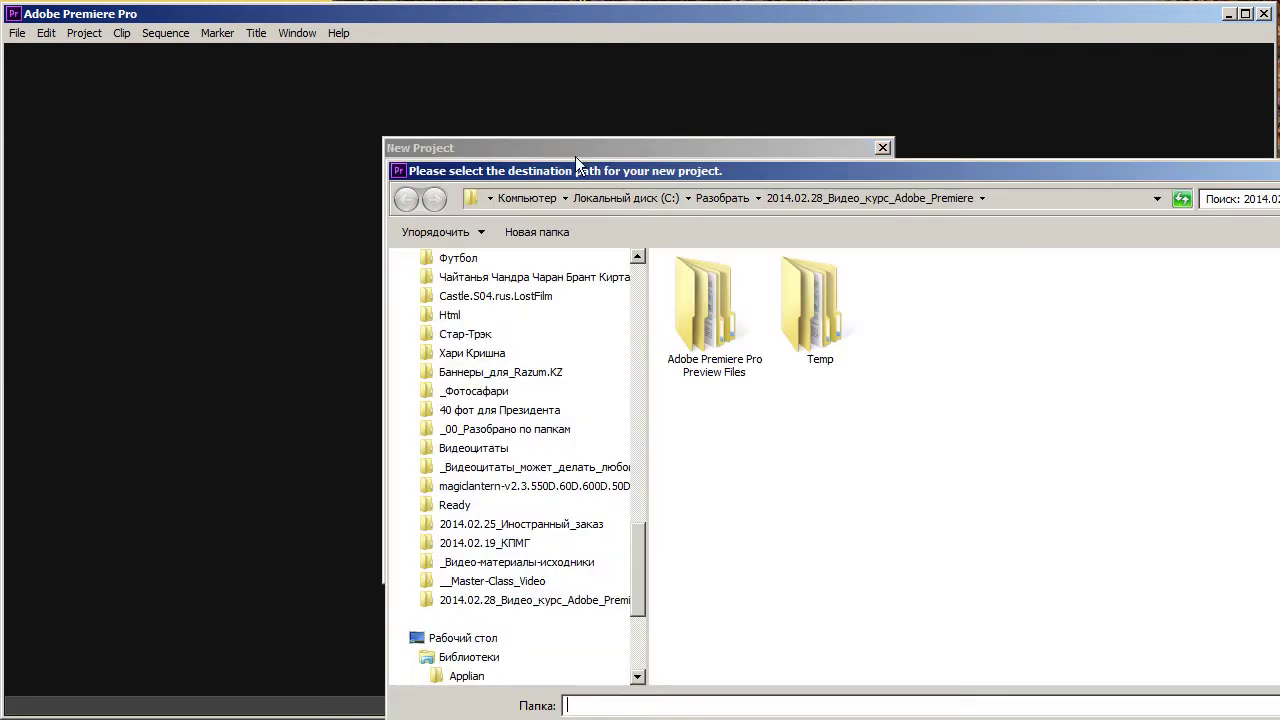
click(632, 200)
double_click(749, 312)
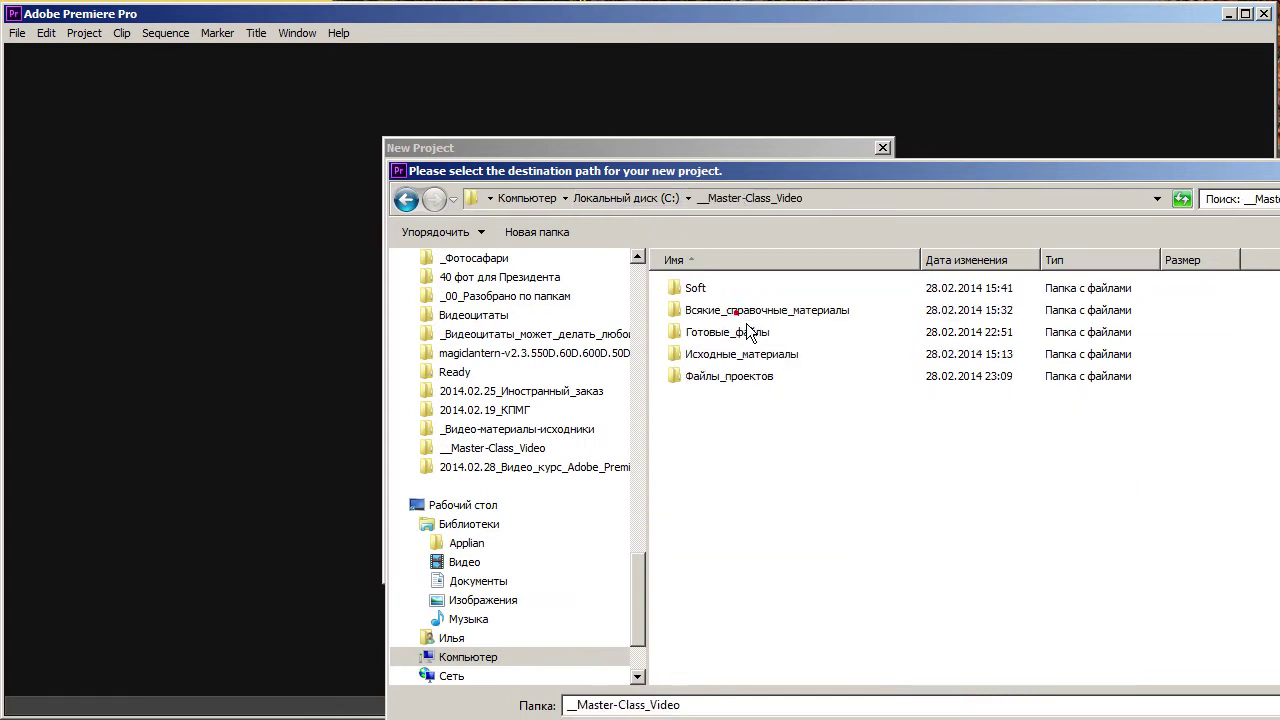
double_click(739, 380)
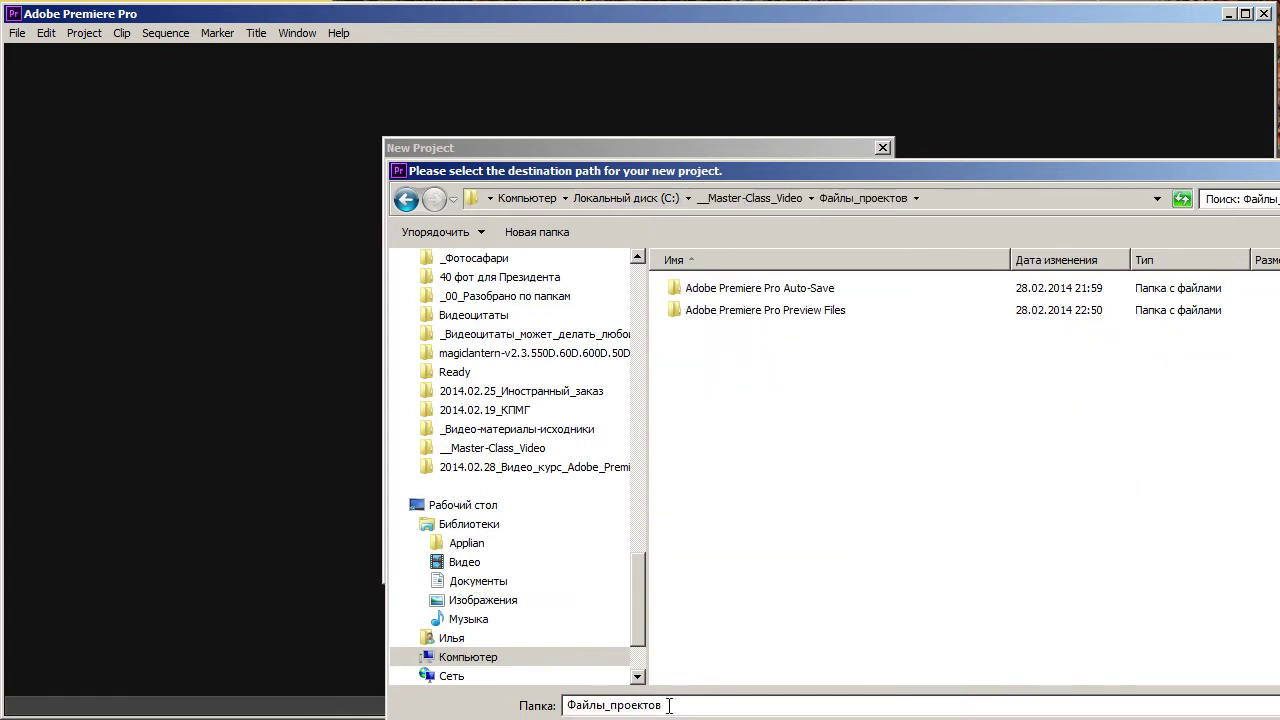
Recover from a mistyped folder name and accept Файлы_проектов as the project location
double_click(740, 706)
text(Db)
key(BackSpace)
key(BackSpace)
key(alt+shift)
text(Видео)
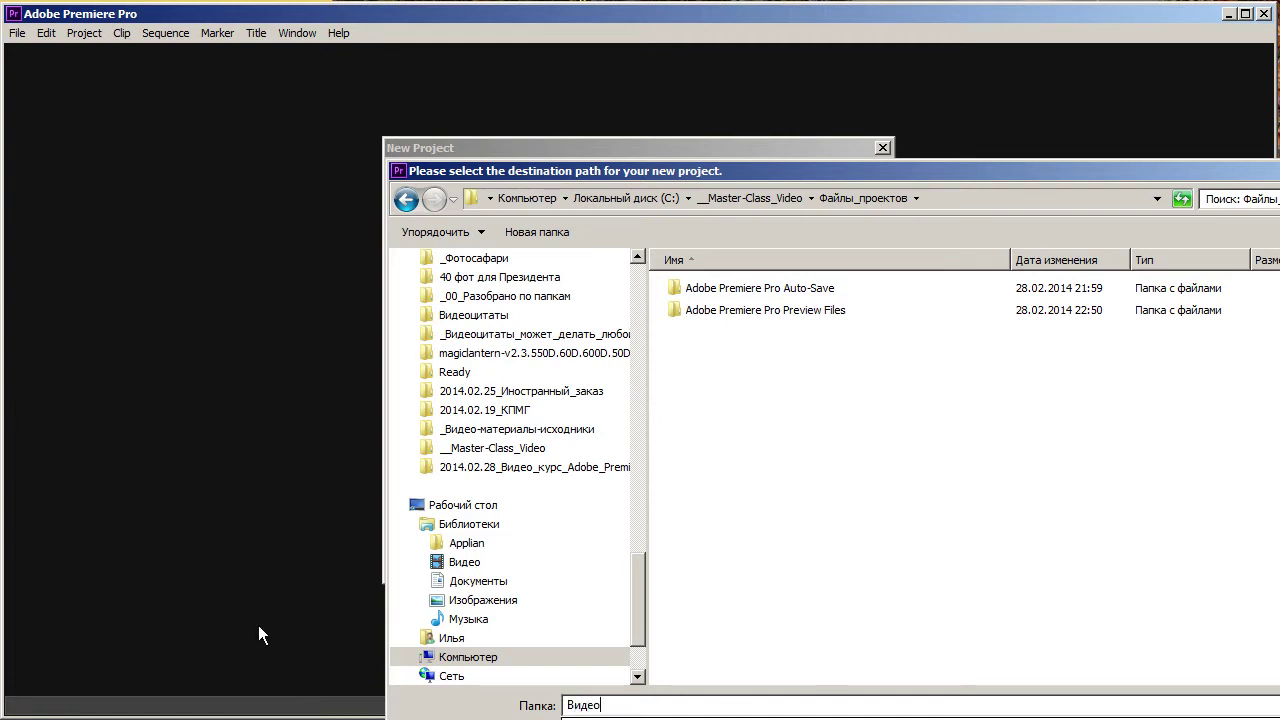
text(_04)
key(Return)
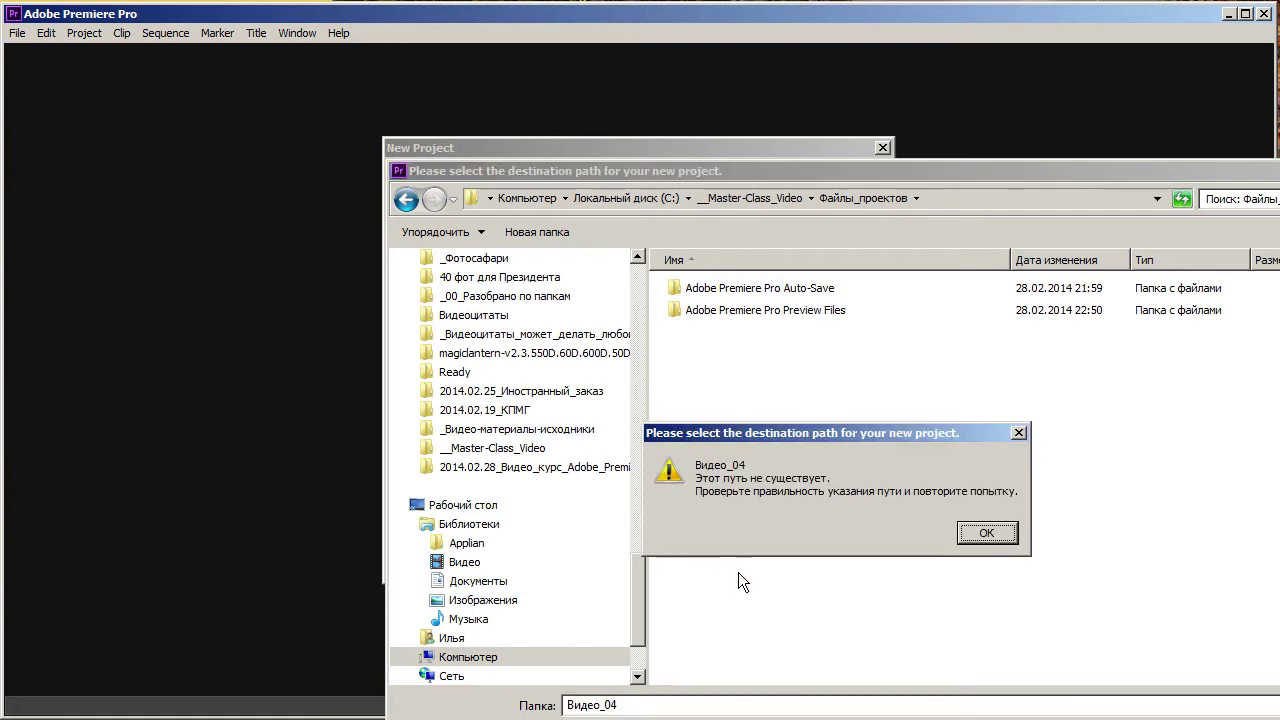
click(980, 534)
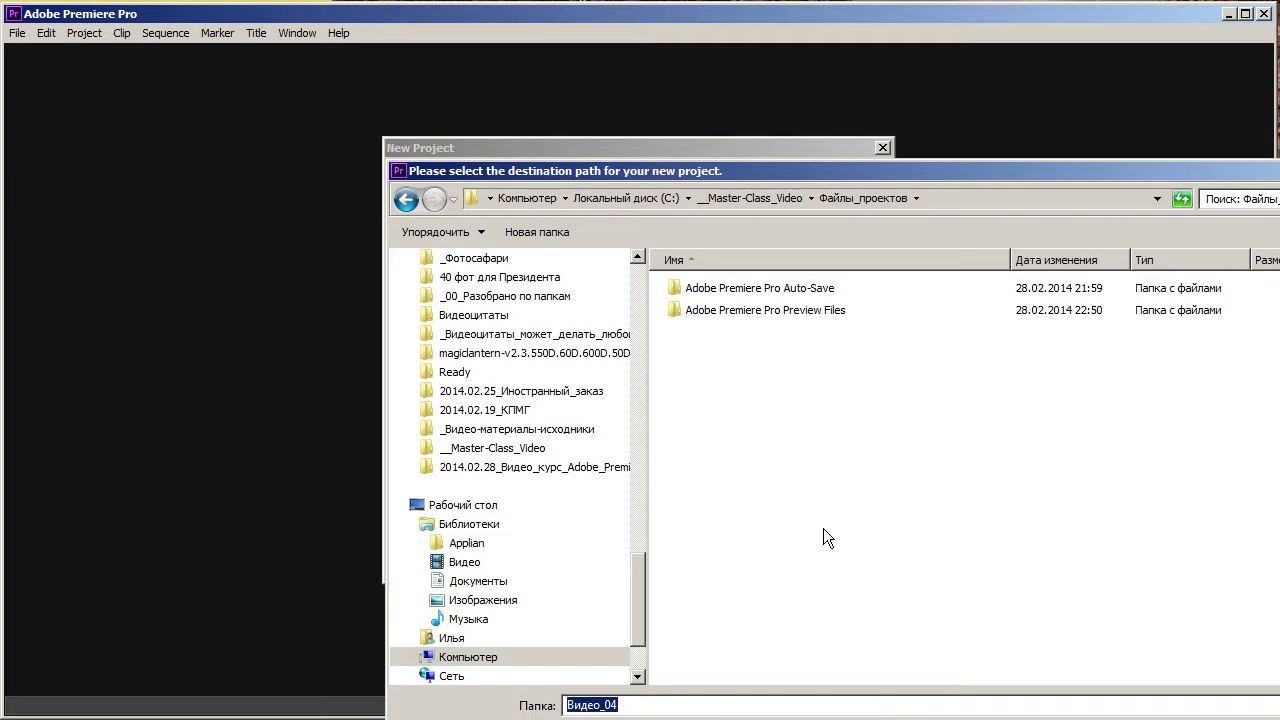
click(868, 198)
key(Return)
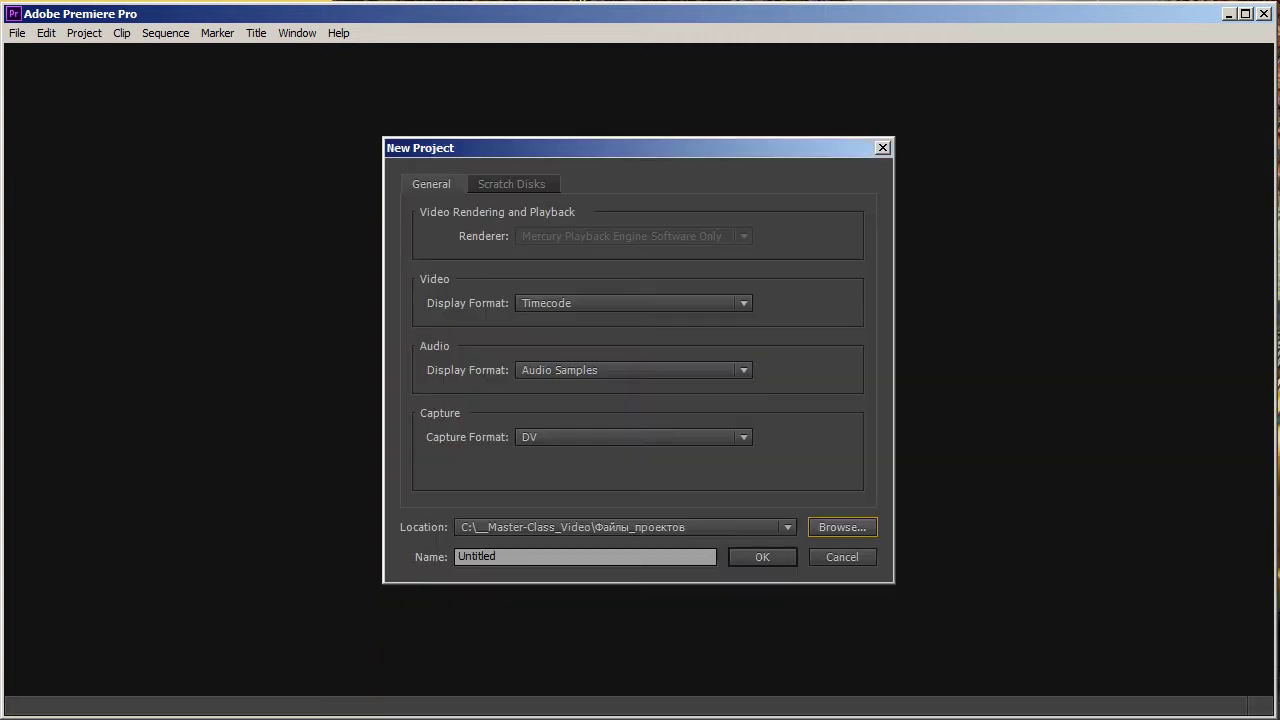
Name the project Видео_04 and create it
key(Tab)
text(Видео_04)
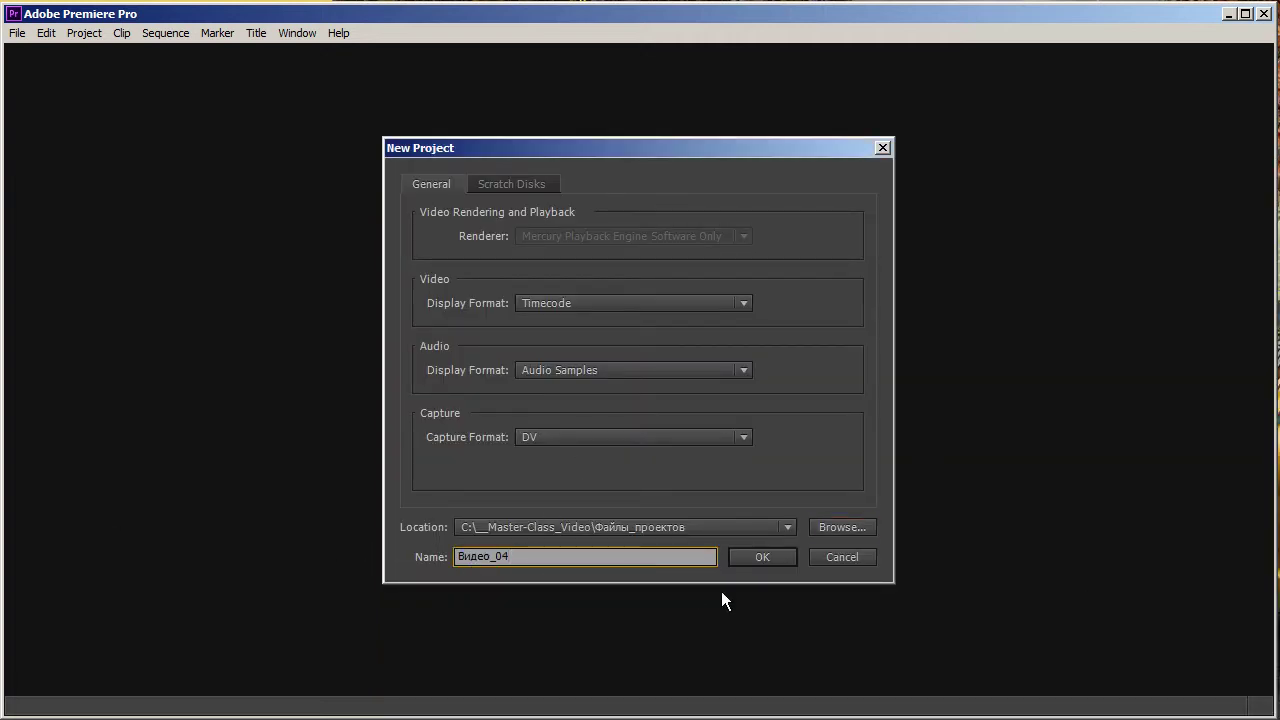
click(752, 564)
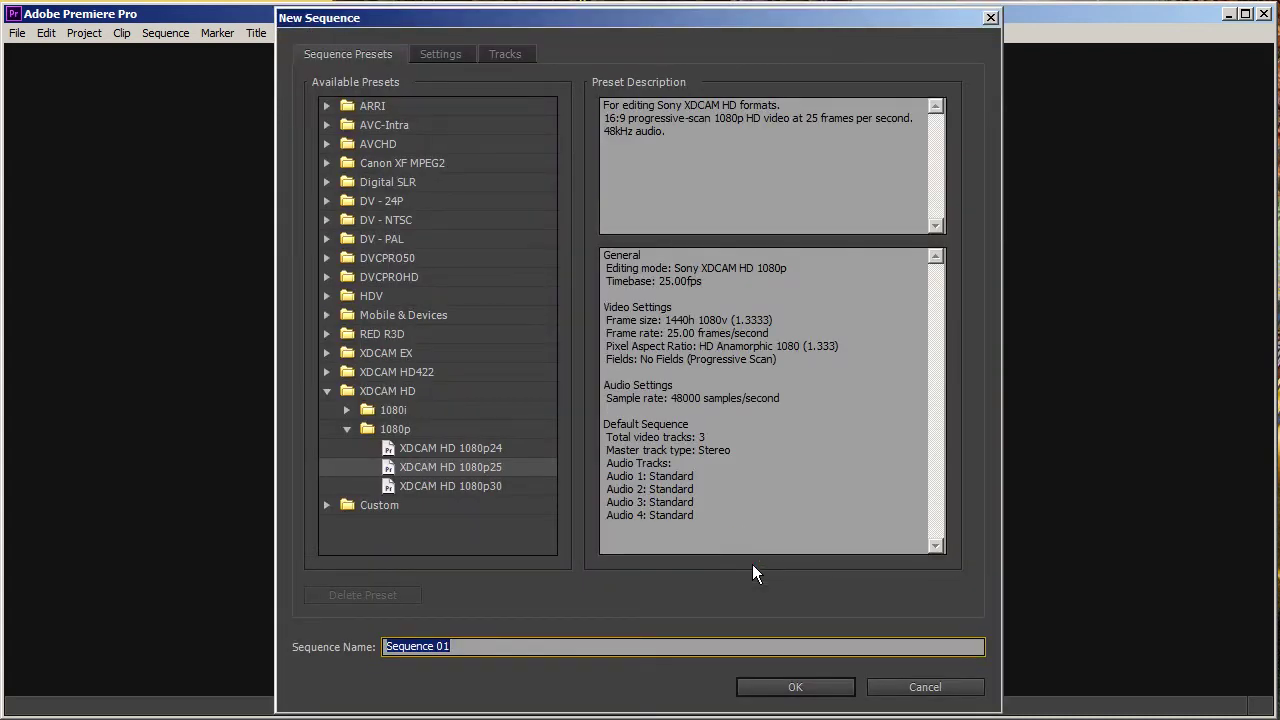
Create Sequence 01 from the Custom 1920 x 1080, 25 fps preset
click(336, 511)
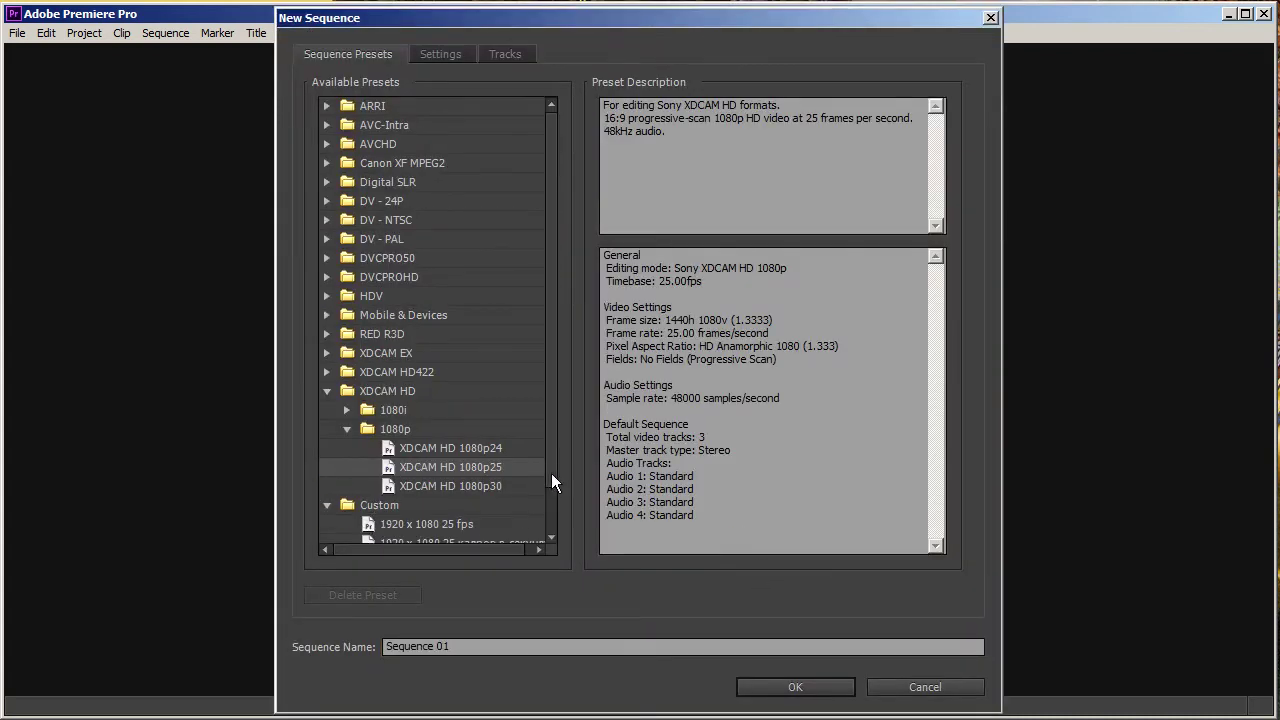
drag(558, 467, 559, 529)
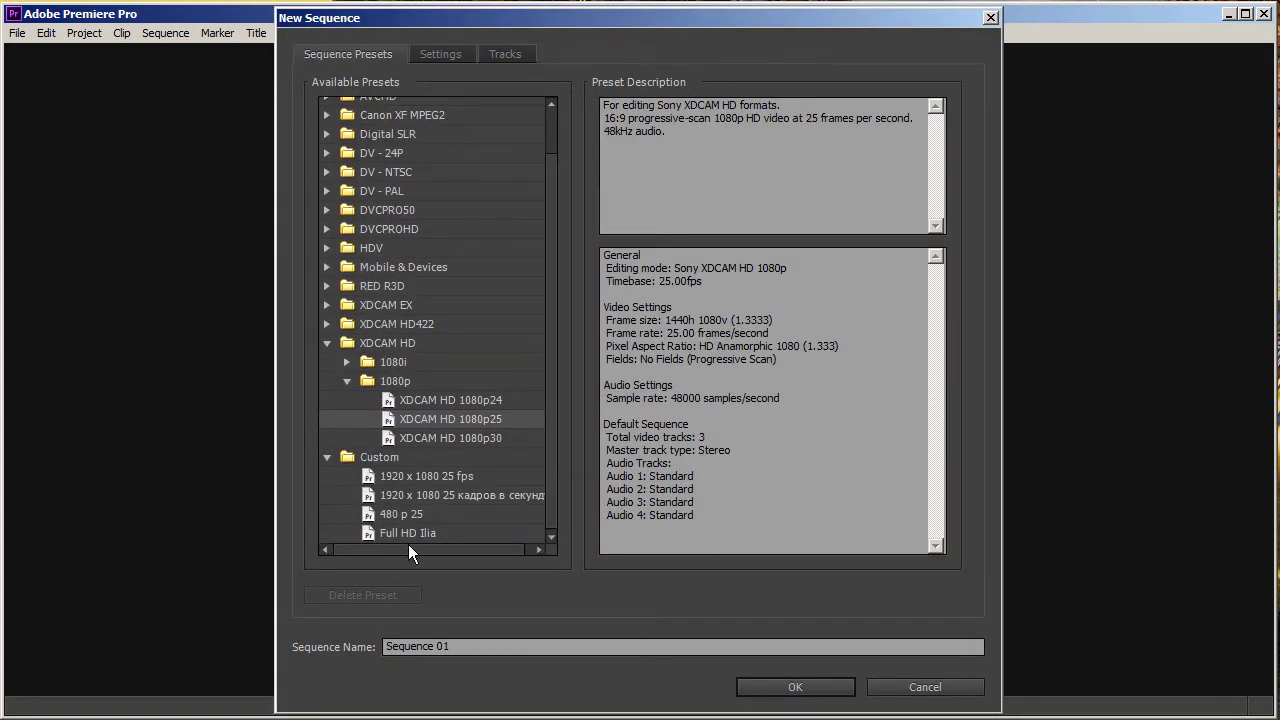
click(464, 503)
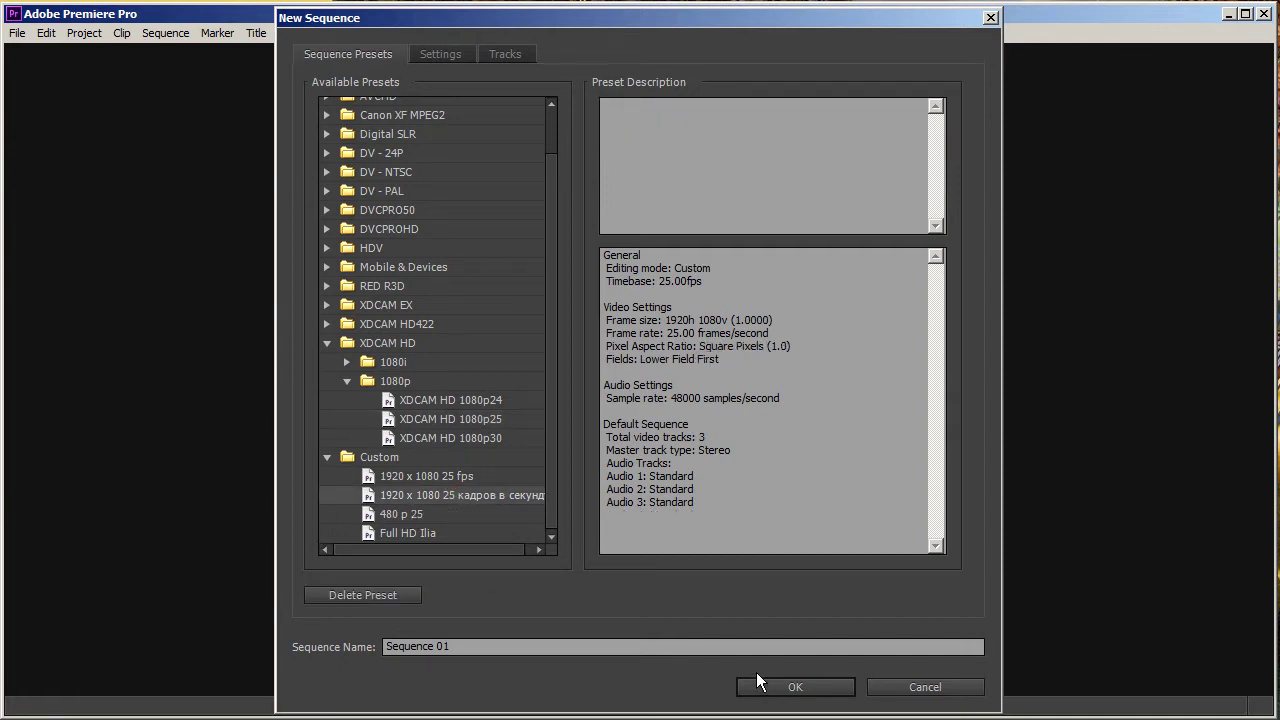
click(814, 694)
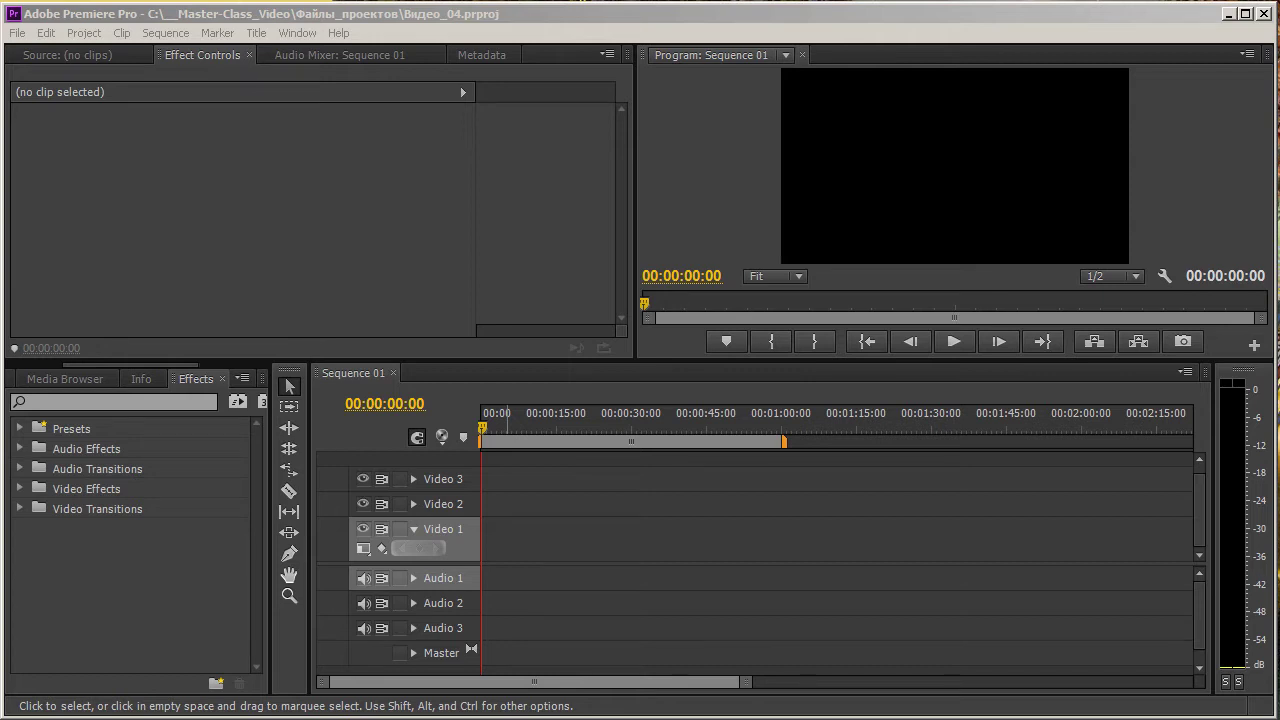
Open Windows Explorer at DRUVANATH (E:) > _Видео-материалы-исходники > the 2014.01 men's club folder
click(12, 280)
double_click(38, 148)
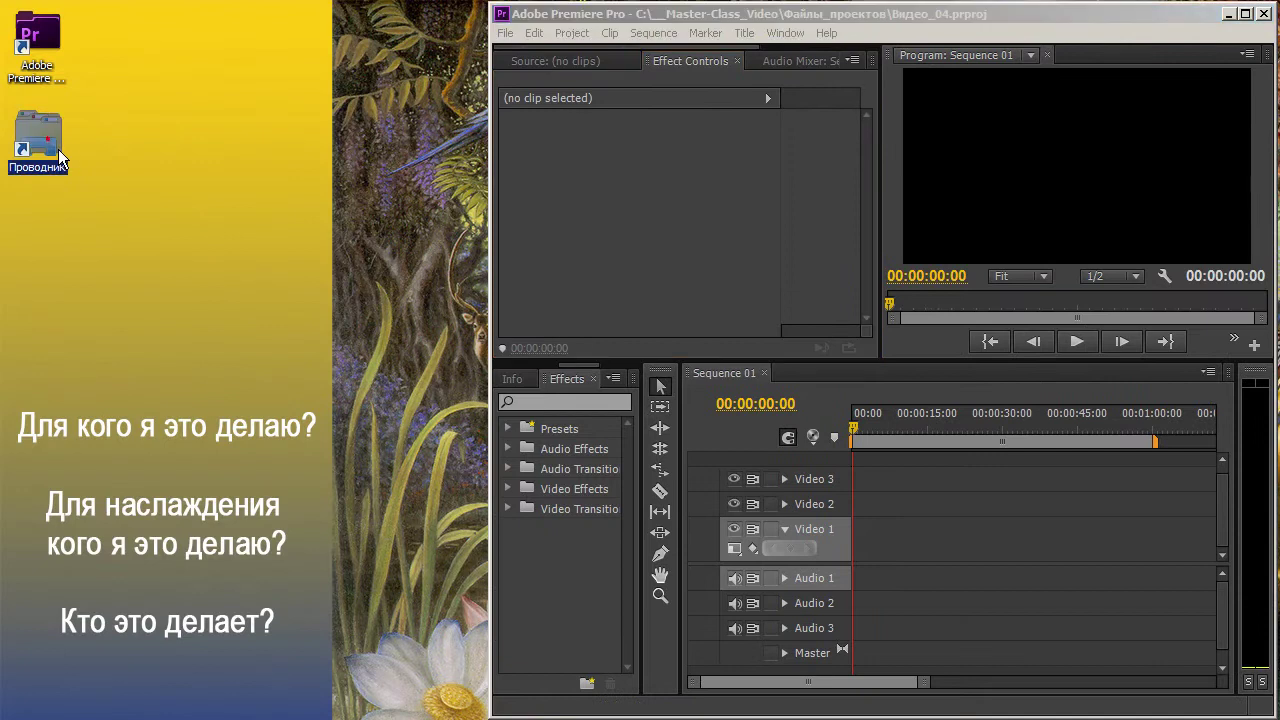
scroll(492, 494, down, 2)
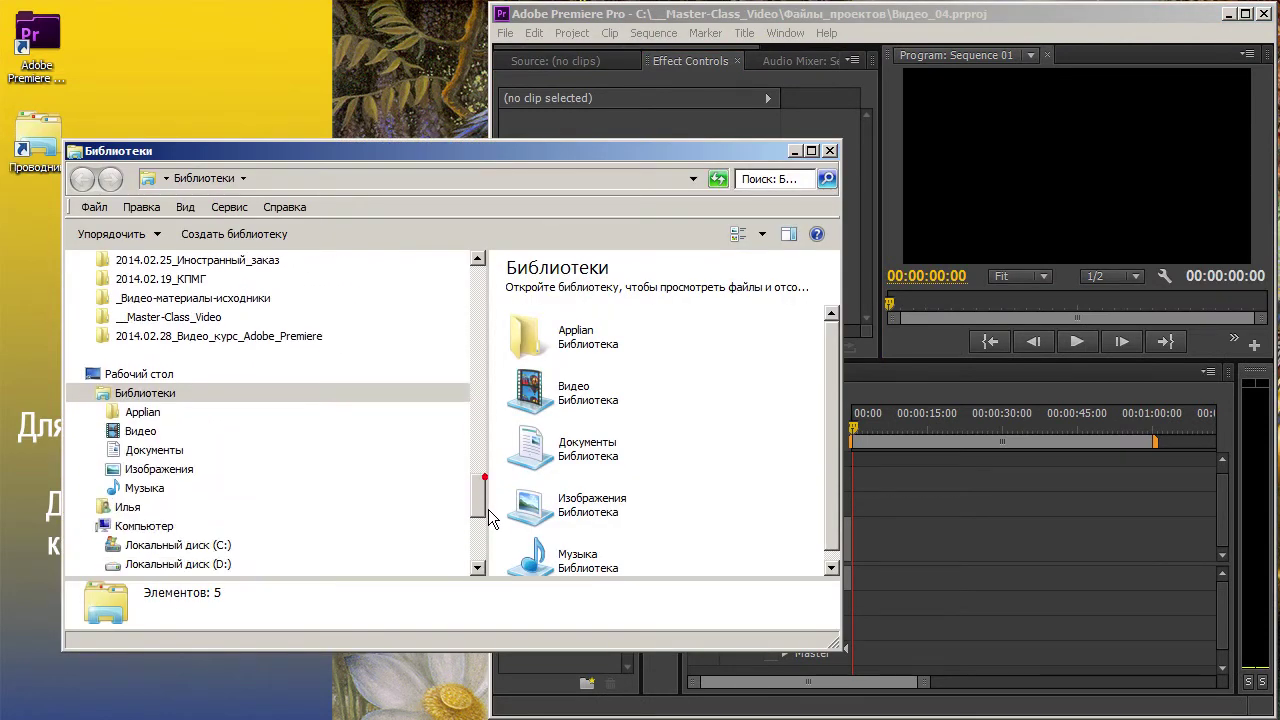
scroll(450, 488, down, 2)
click(226, 474)
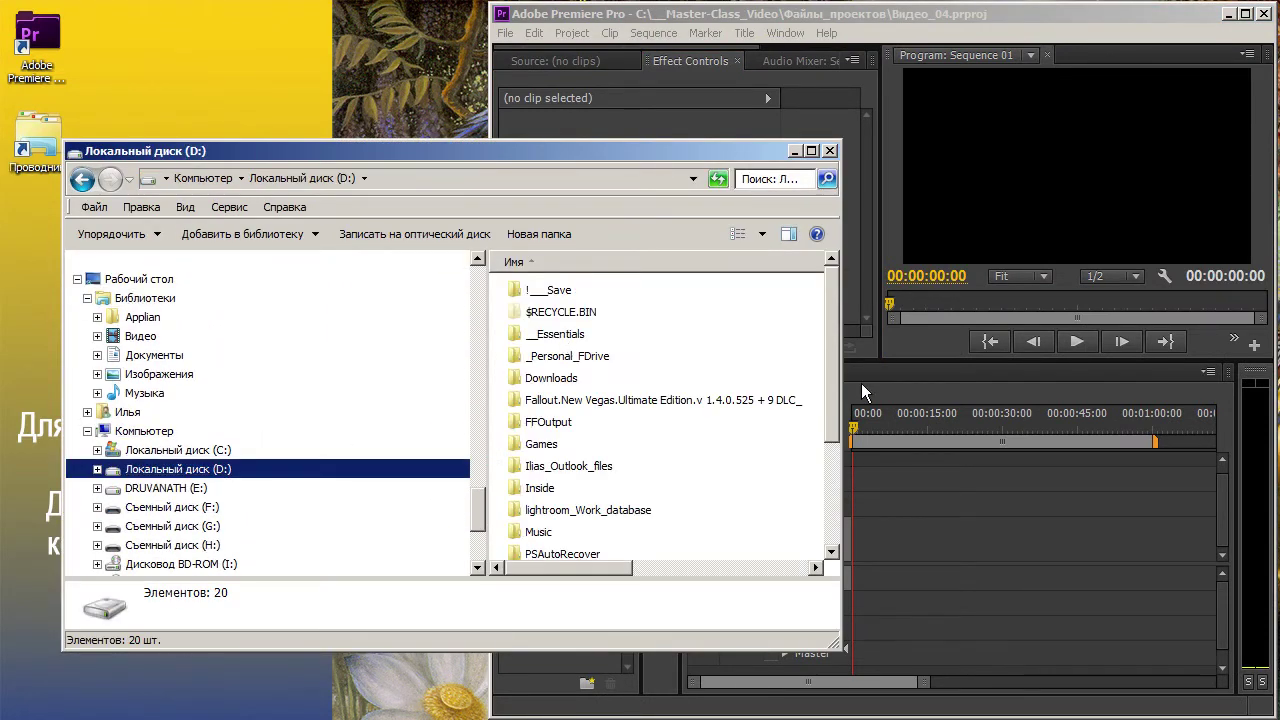
scroll(841, 495, down, 3)
scroll(834, 339, up, 3)
click(581, 340)
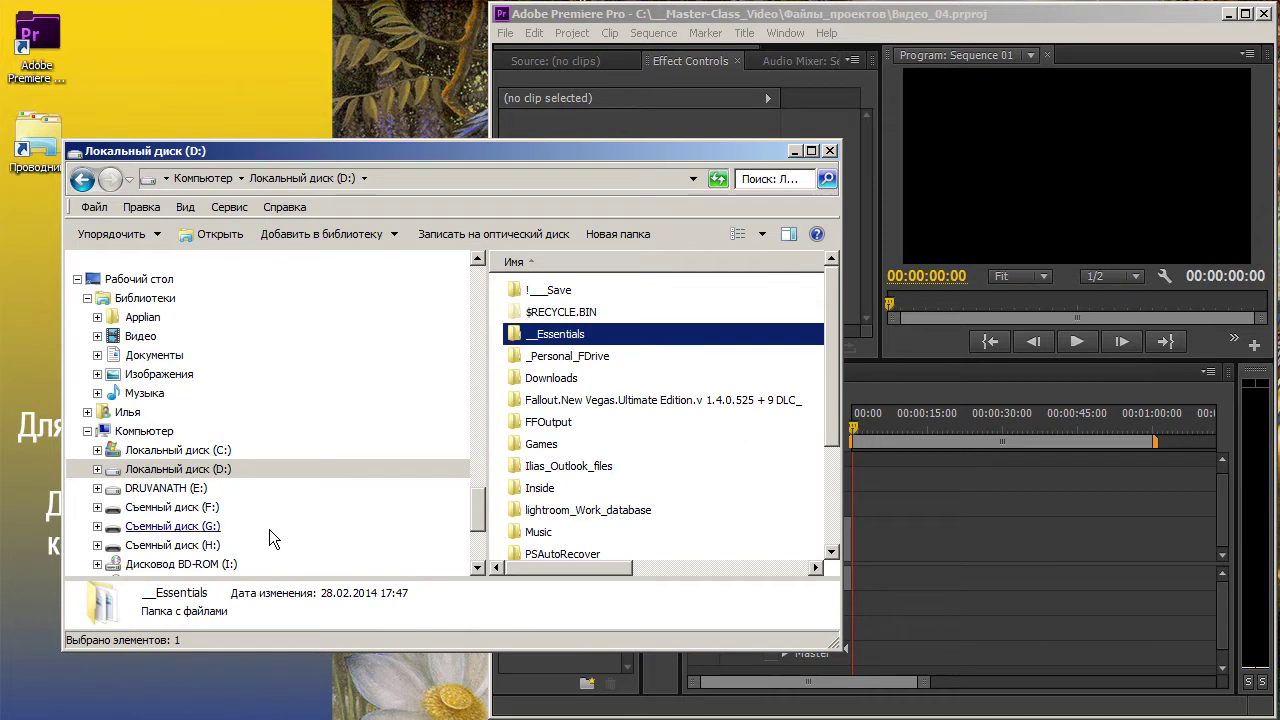
click(188, 494)
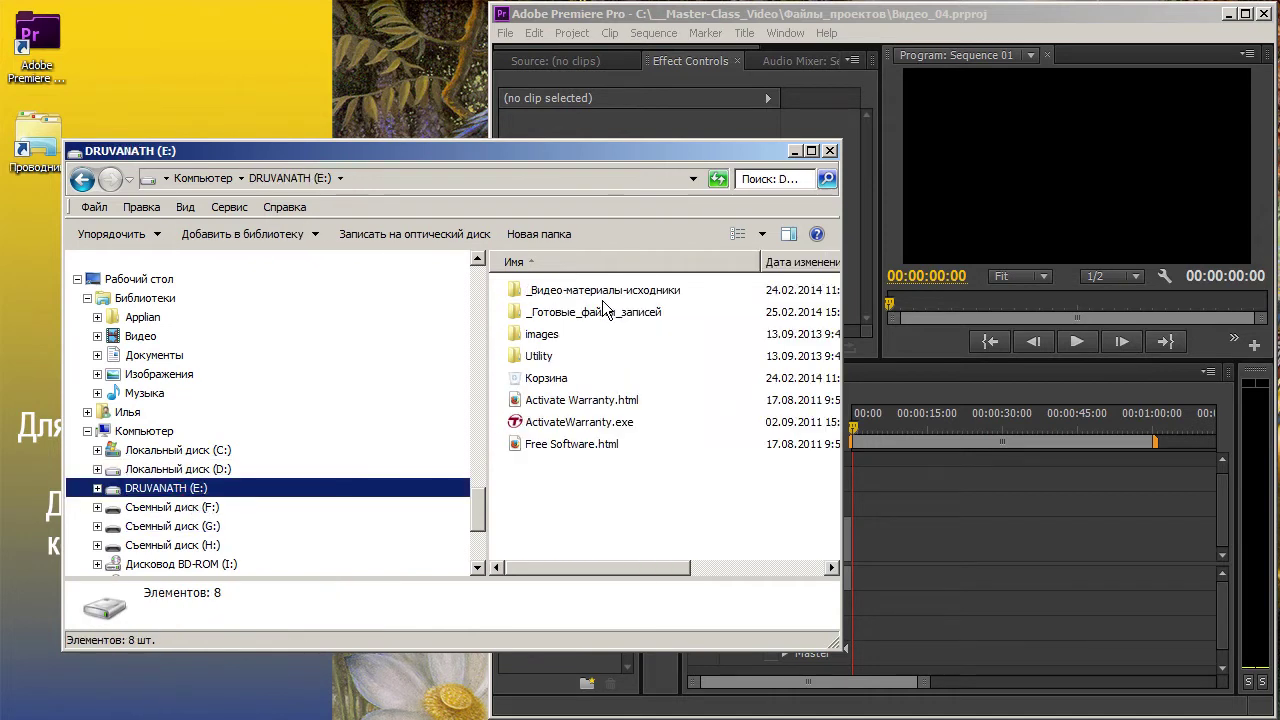
click(600, 299)
double_click(601, 300)
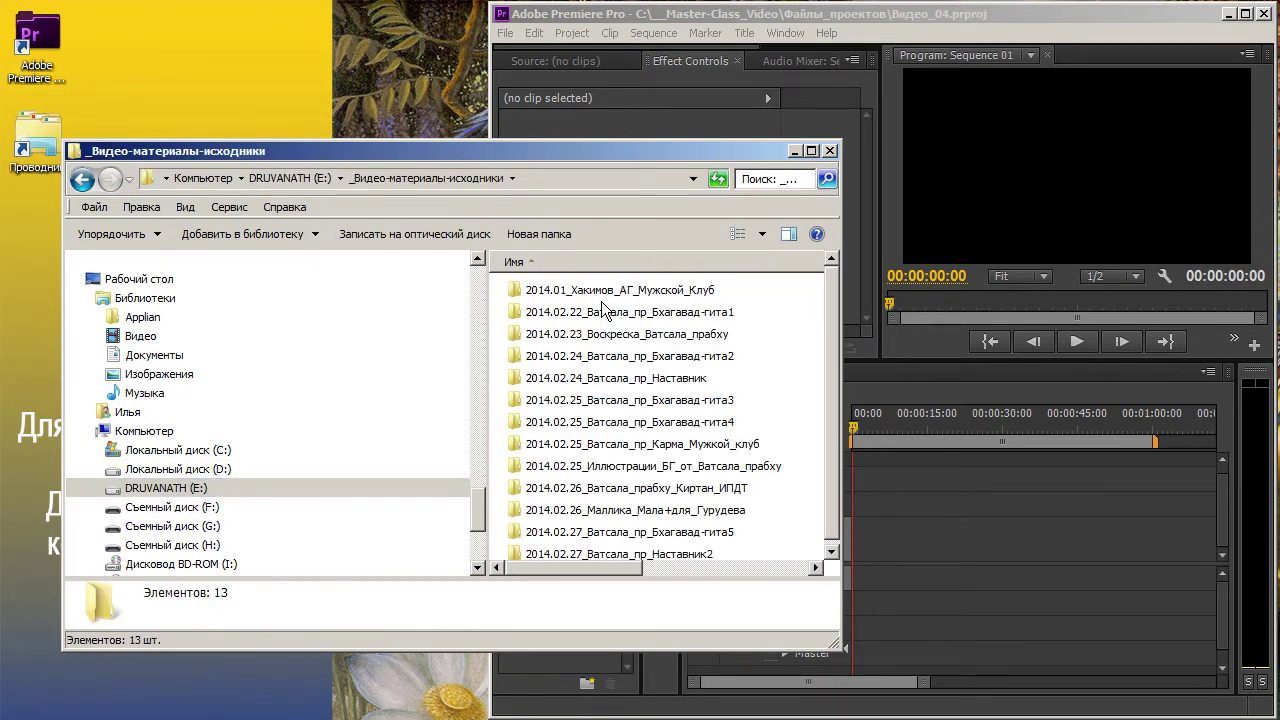
double_click(601, 299)
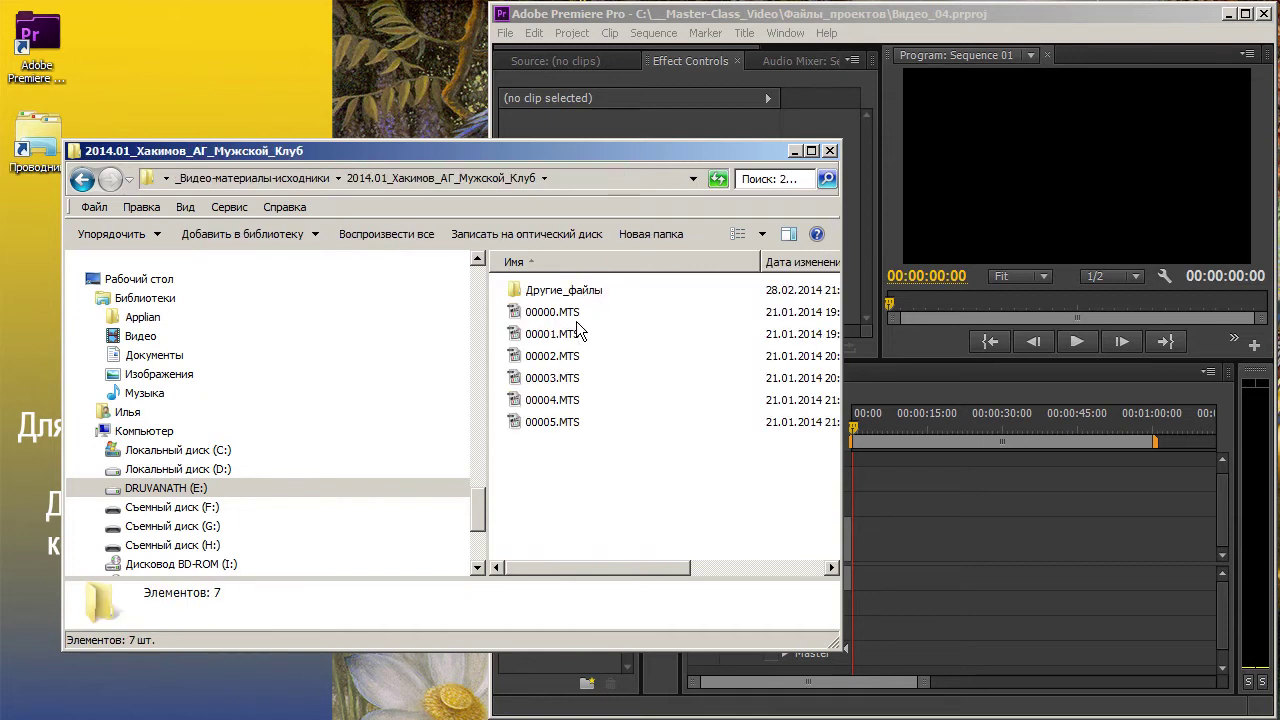
Place the Explorer window beside Premiere and drag 00000.MTS onto the timeline
double_click(548, 150)
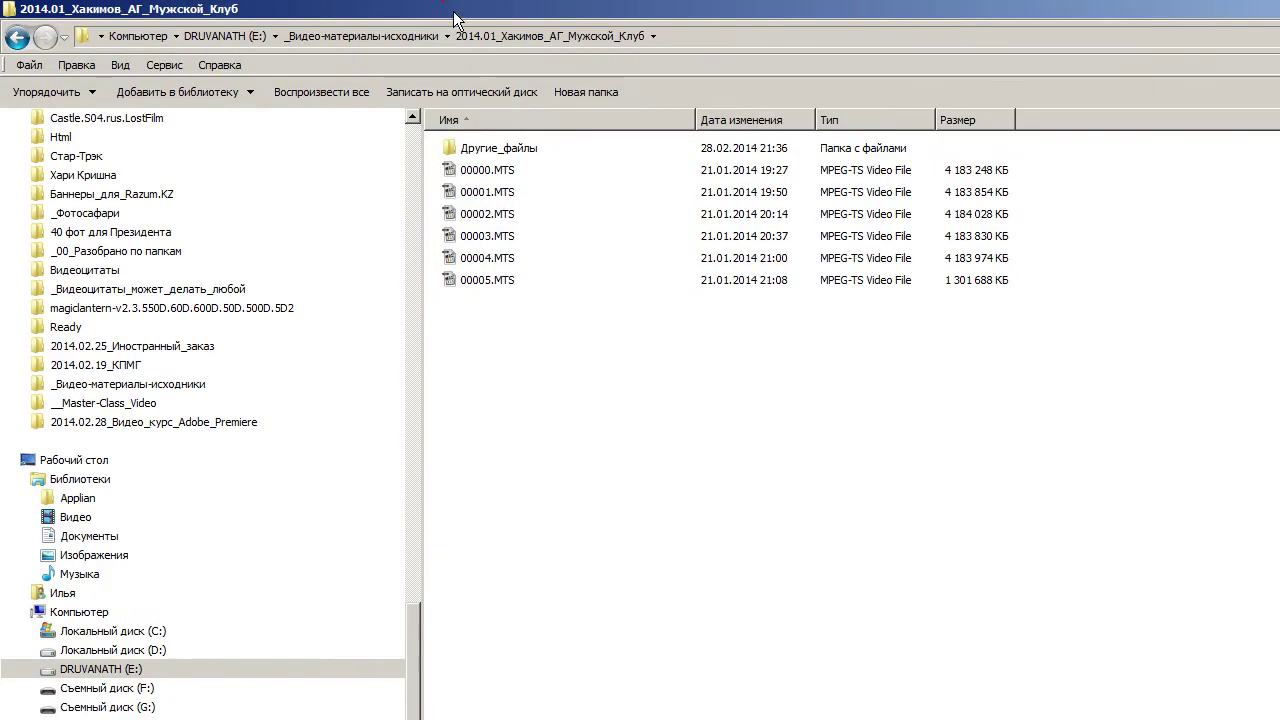
double_click(458, 10)
drag(514, 134, 426, 48)
mouse_move(470, 206)
mouse_down()
mouse_move(870, 562)
mouse_move(850, 556)
mouse_up()
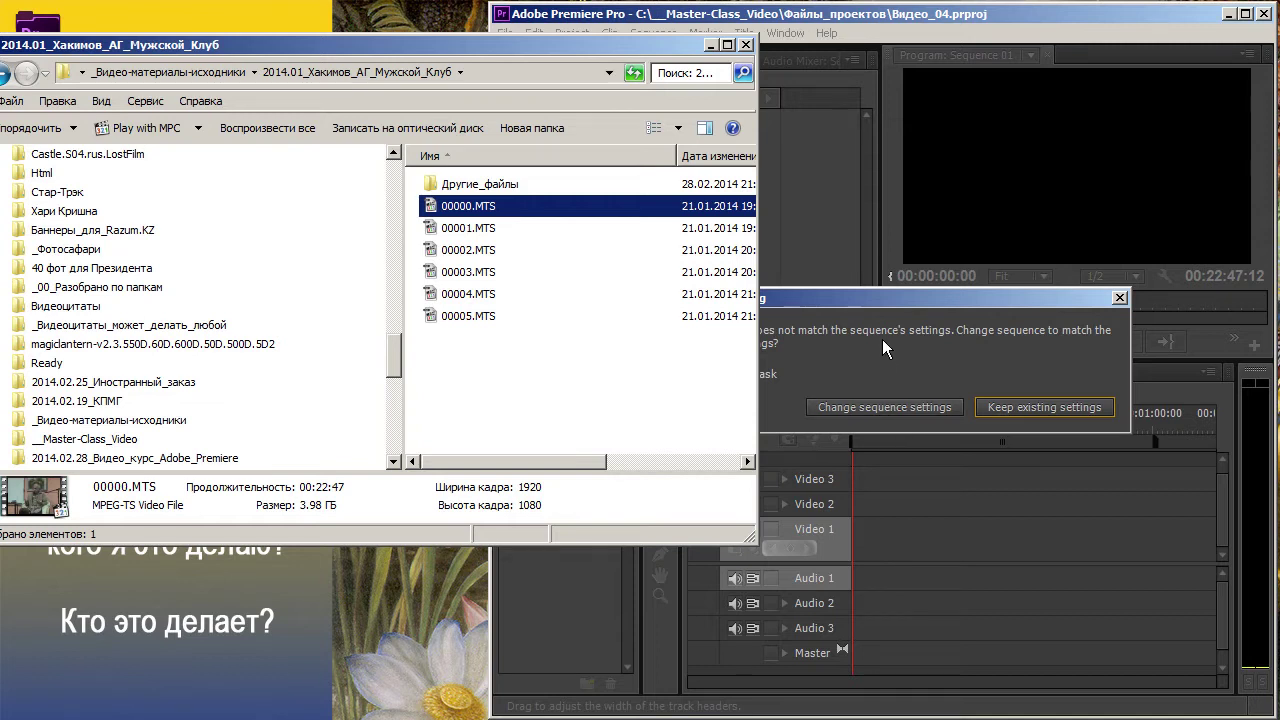
Resolve the clip mismatch warning for 00000.MTS and park the playhead at 00:00:05:10
click(903, 418)
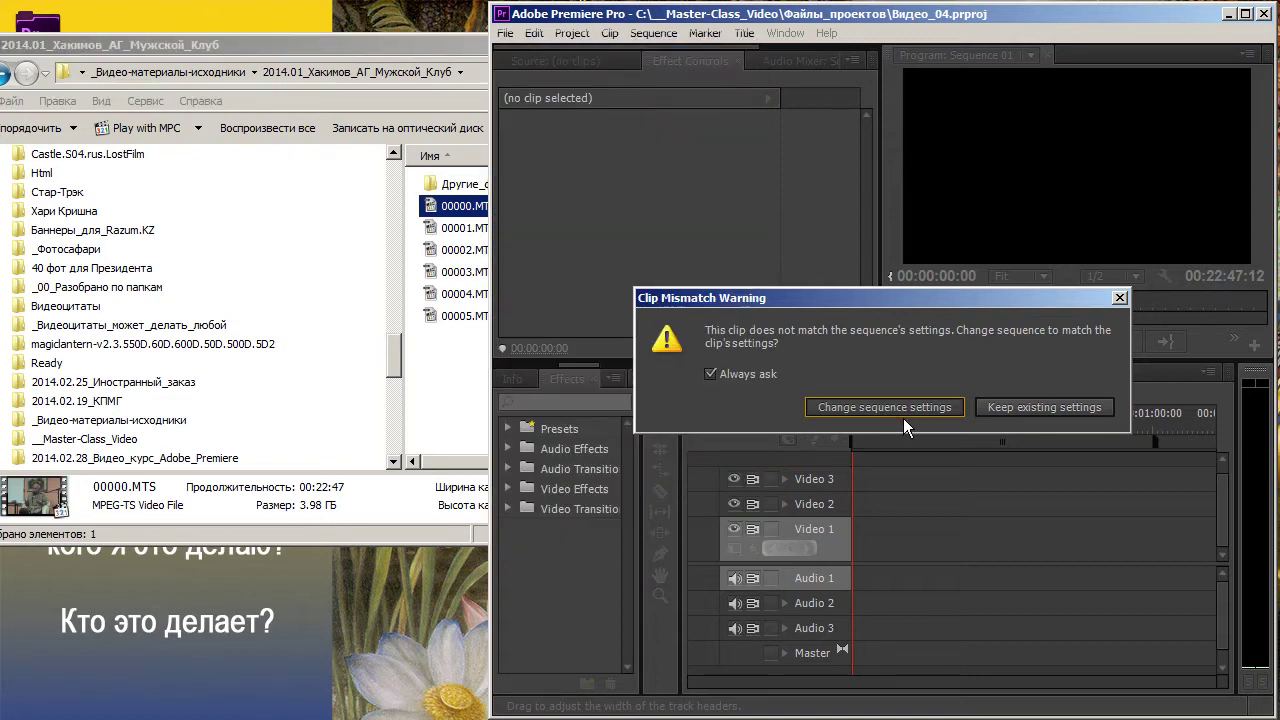
click(903, 416)
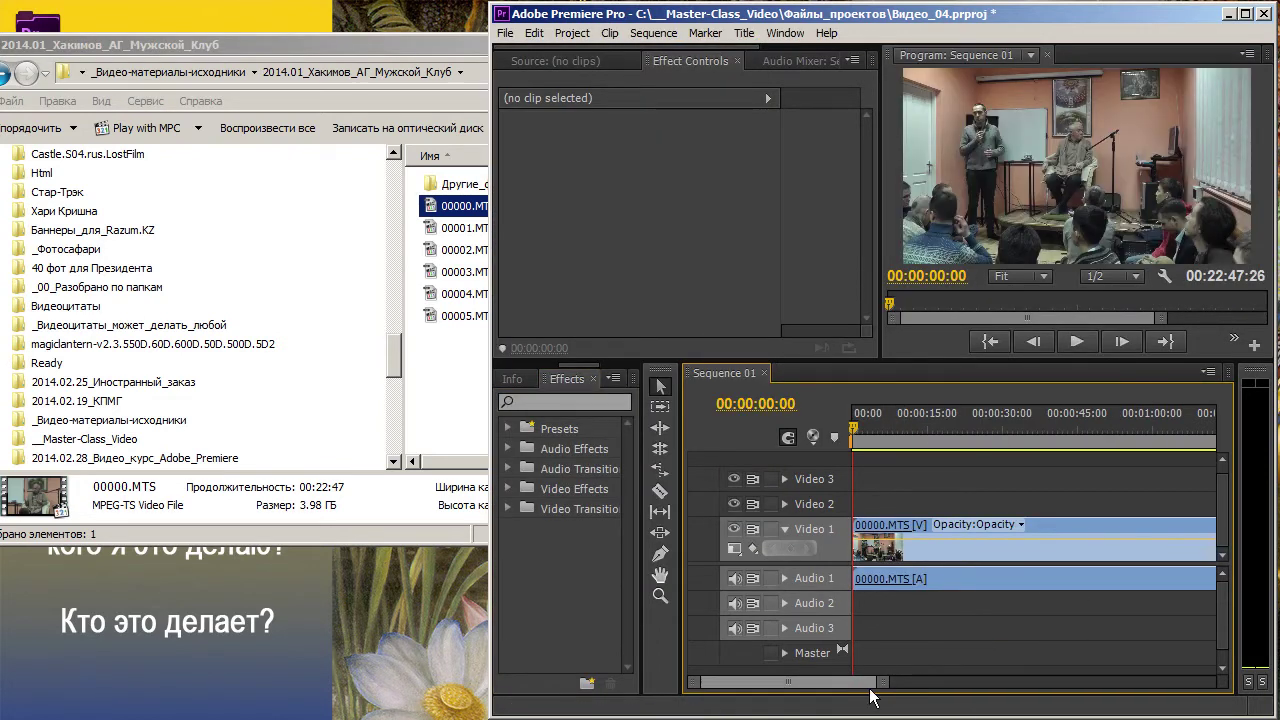
drag(870, 688, 876, 684)
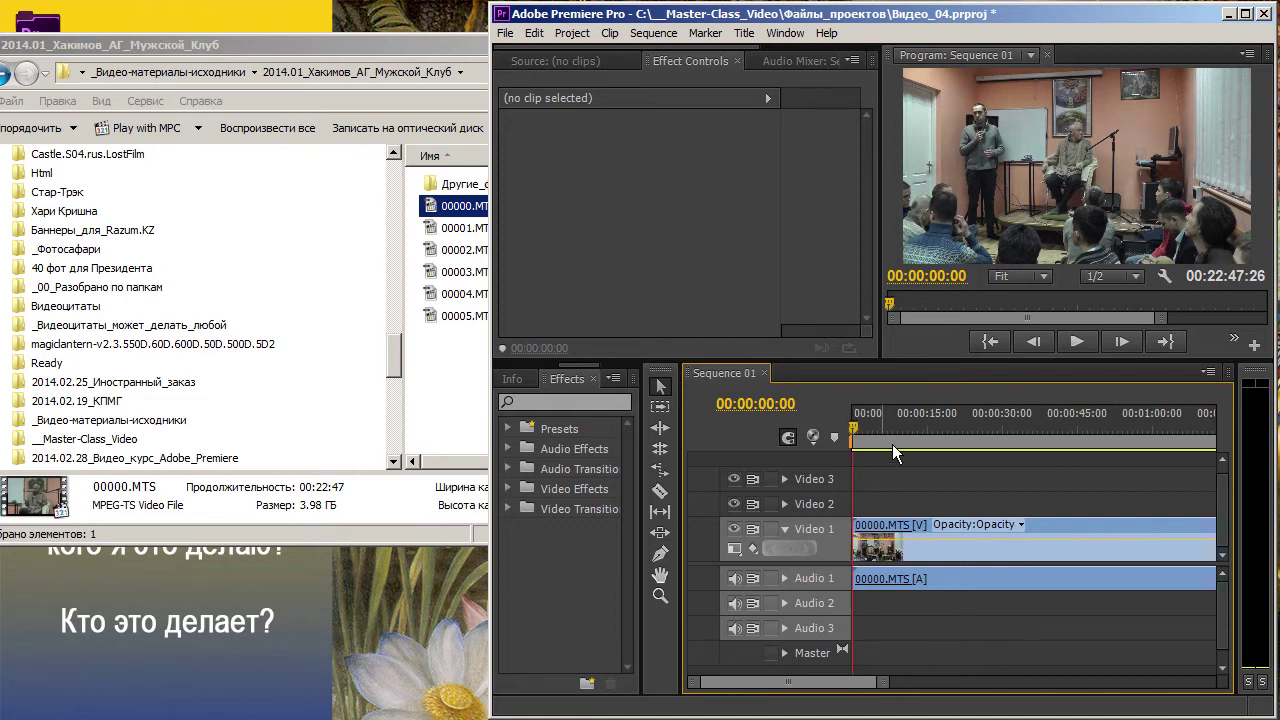
drag(865, 440, 882, 444)
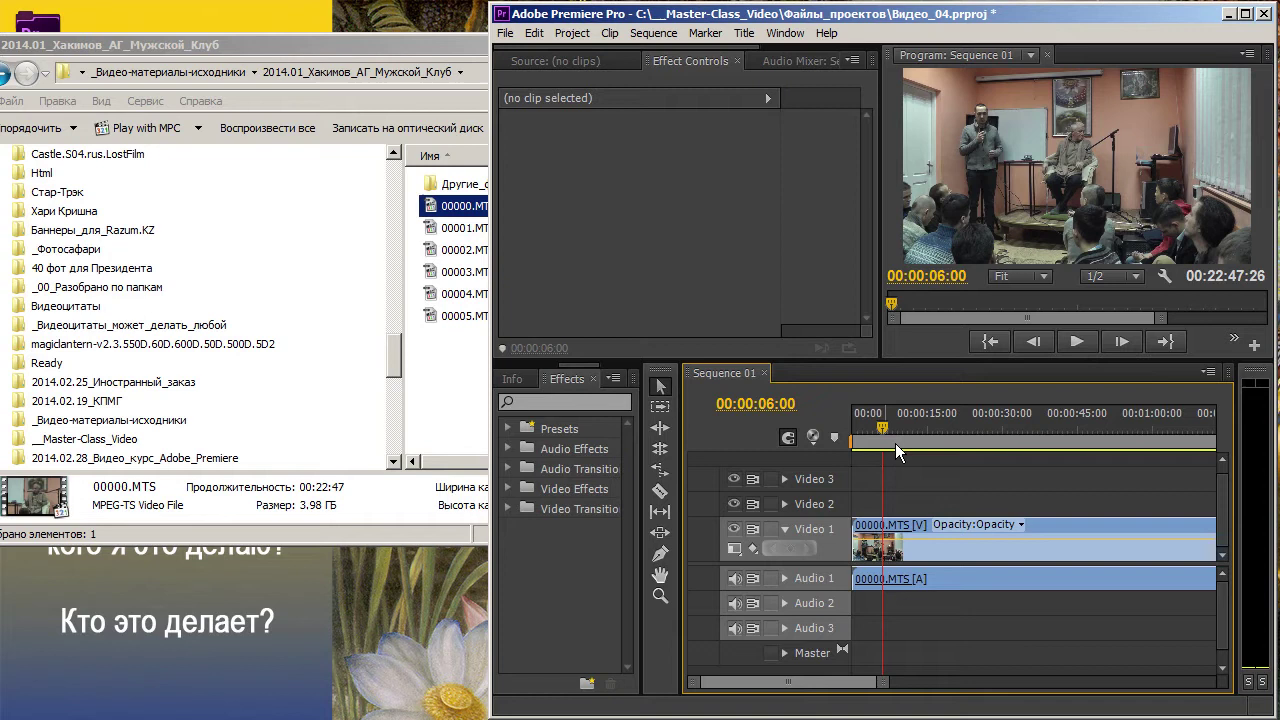
click(879, 440)
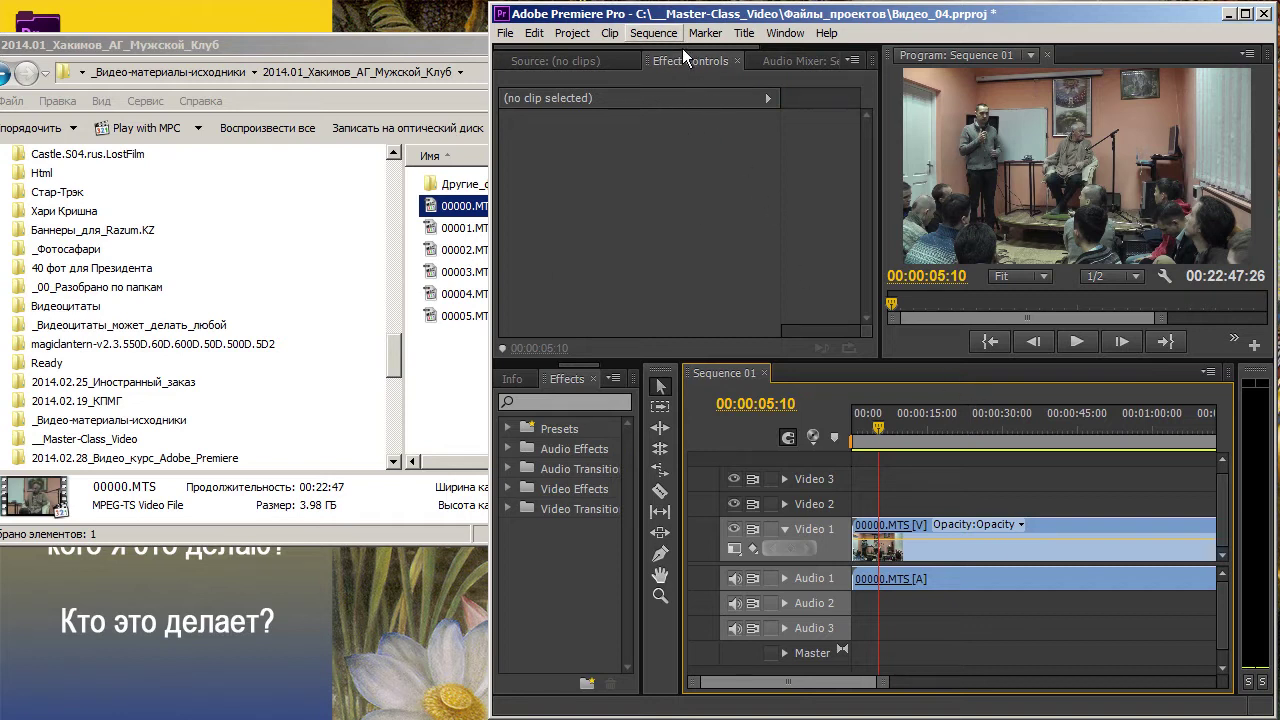
click(660, 33)
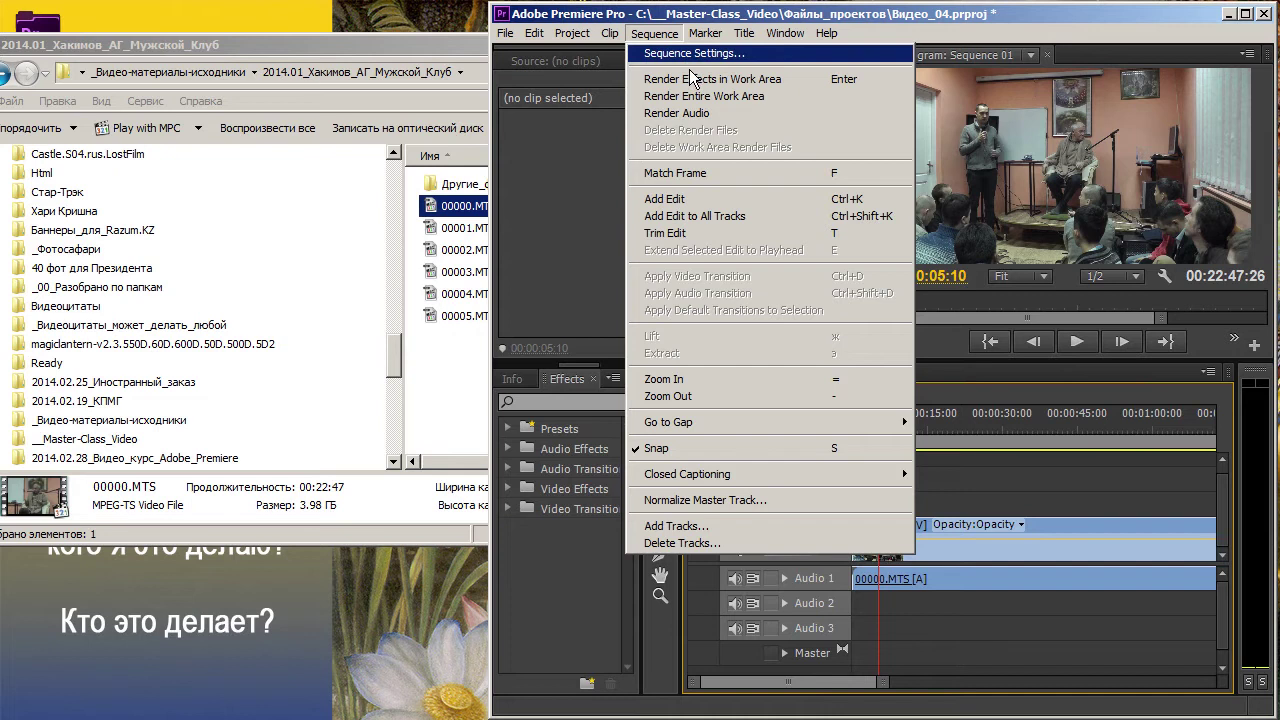
click(682, 60)
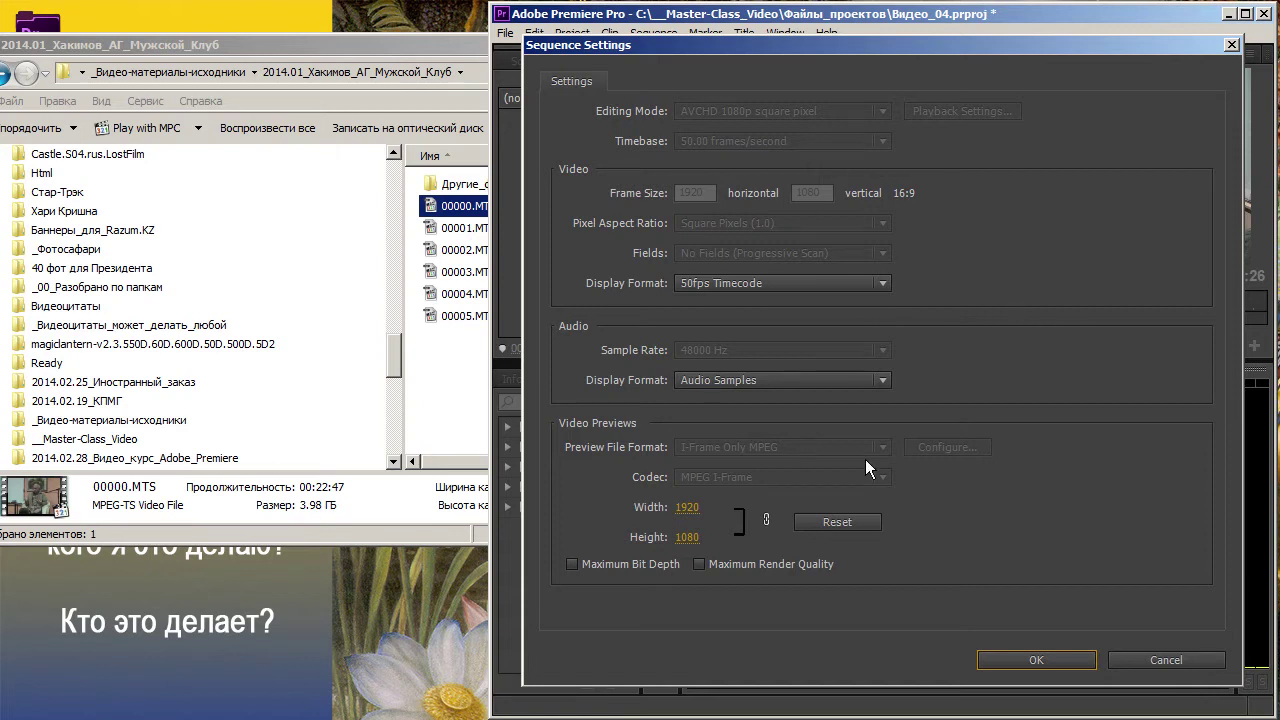
click(1155, 661)
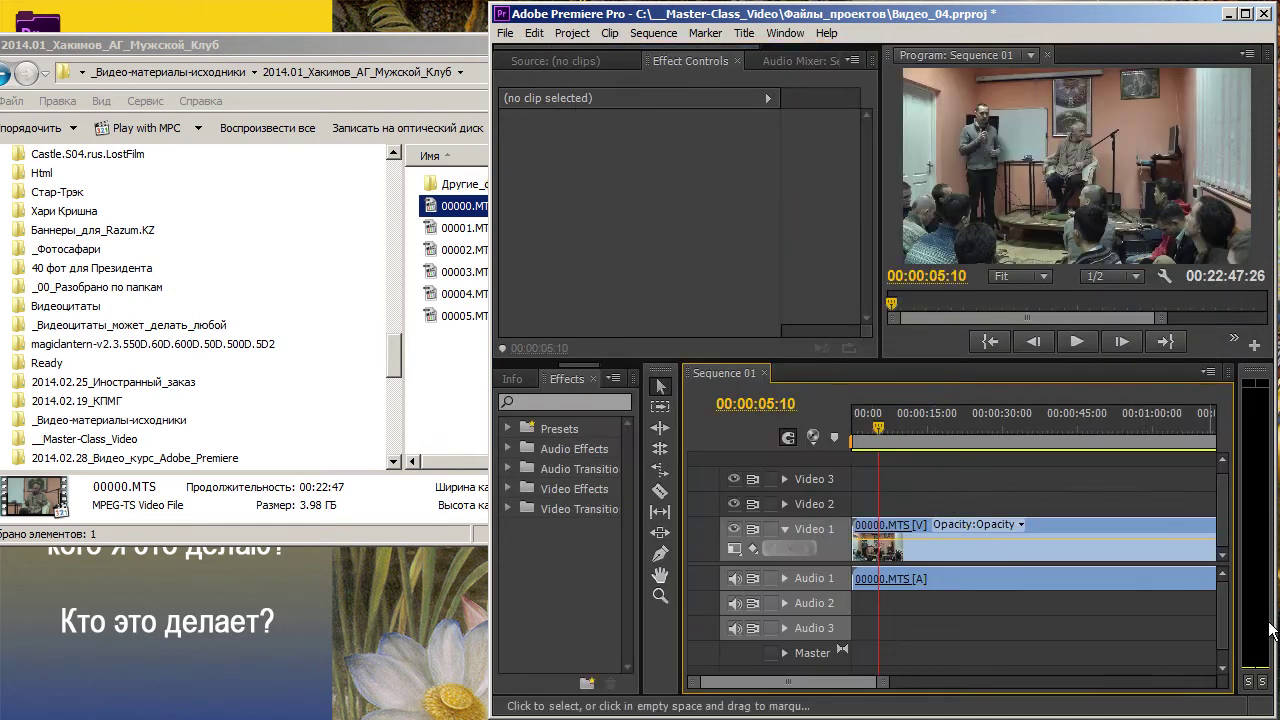
Scrub the playhead from 00:00:09:00 to about 00:00:15, zooming the timeline in and out
click(895, 437)
scroll(931, 539, up, 4)
scroll(931, 539, up, 2)
scroll(941, 537, up, 2)
scroll(951, 533, up, 2)
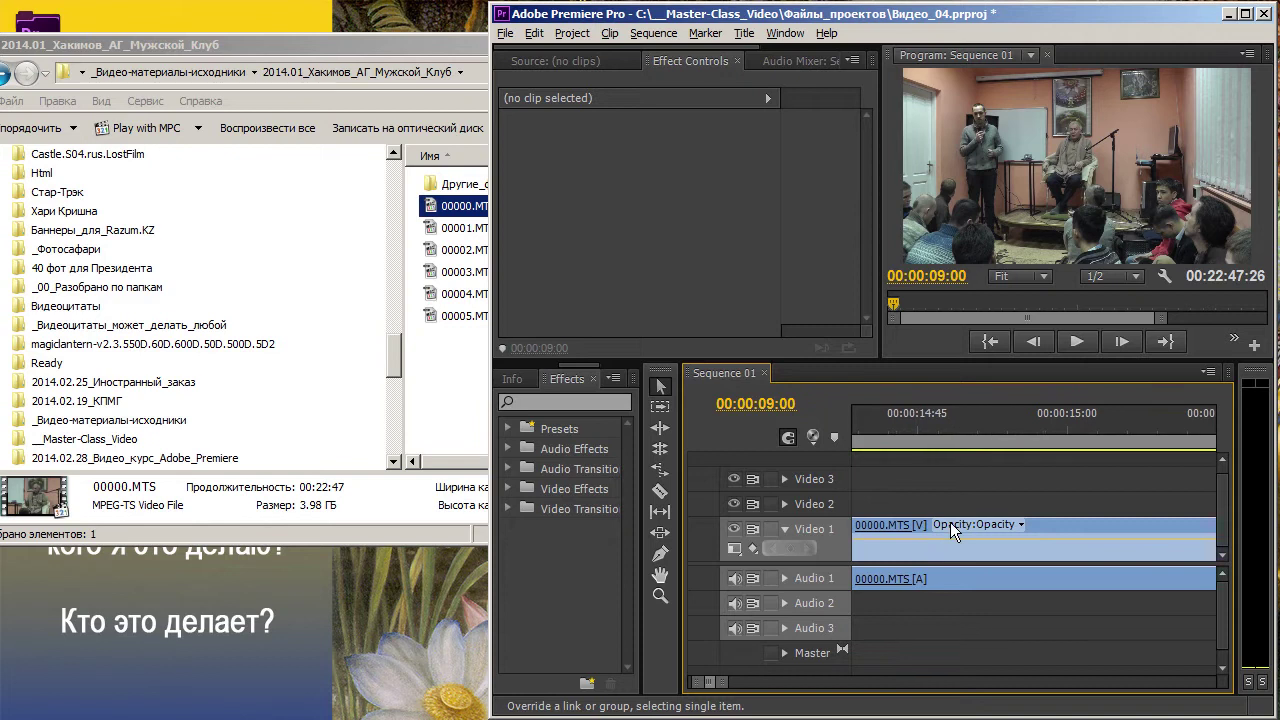
drag(961, 438, 1126, 446)
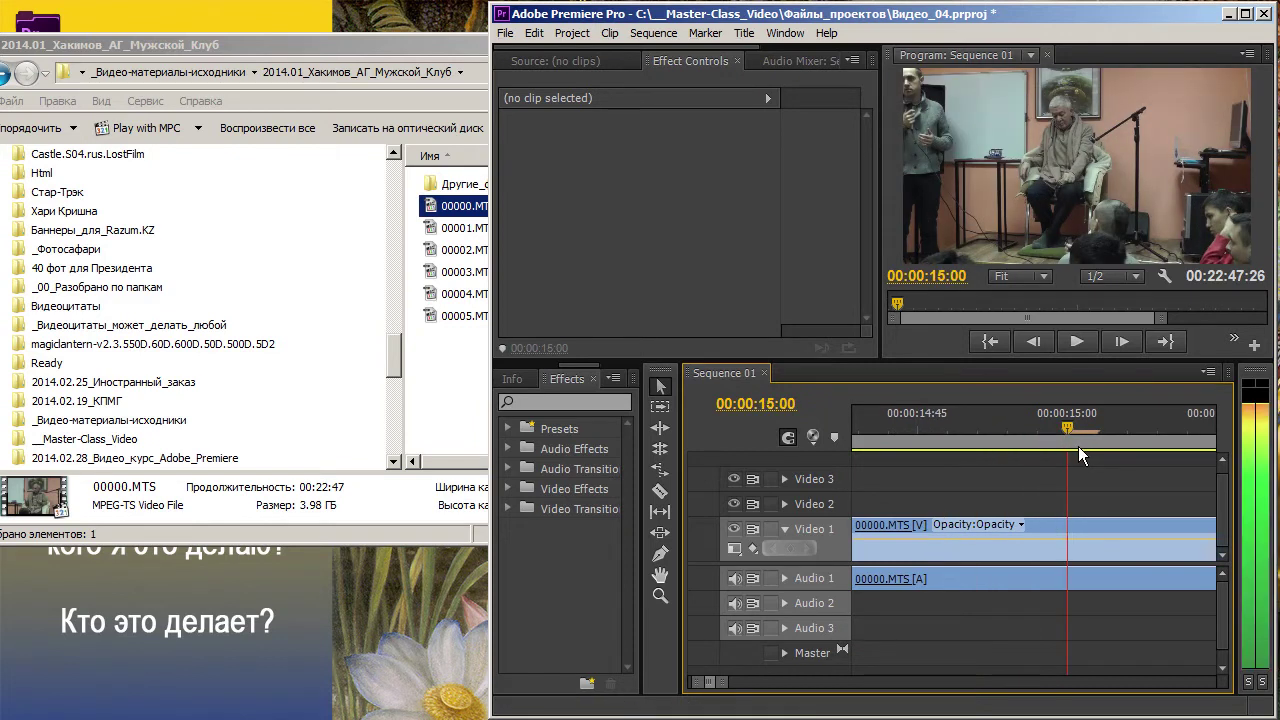
scroll(1125, 493, down, 2)
scroll(1105, 505, down, 2)
scroll(1070, 535, down, 2)
scroll(1050, 553, down, 2)
scroll(970, 555, down, 2)
scroll(930, 520, down, 2)
scroll(908, 497, down, 2)
scroll(908, 491, down, 2)
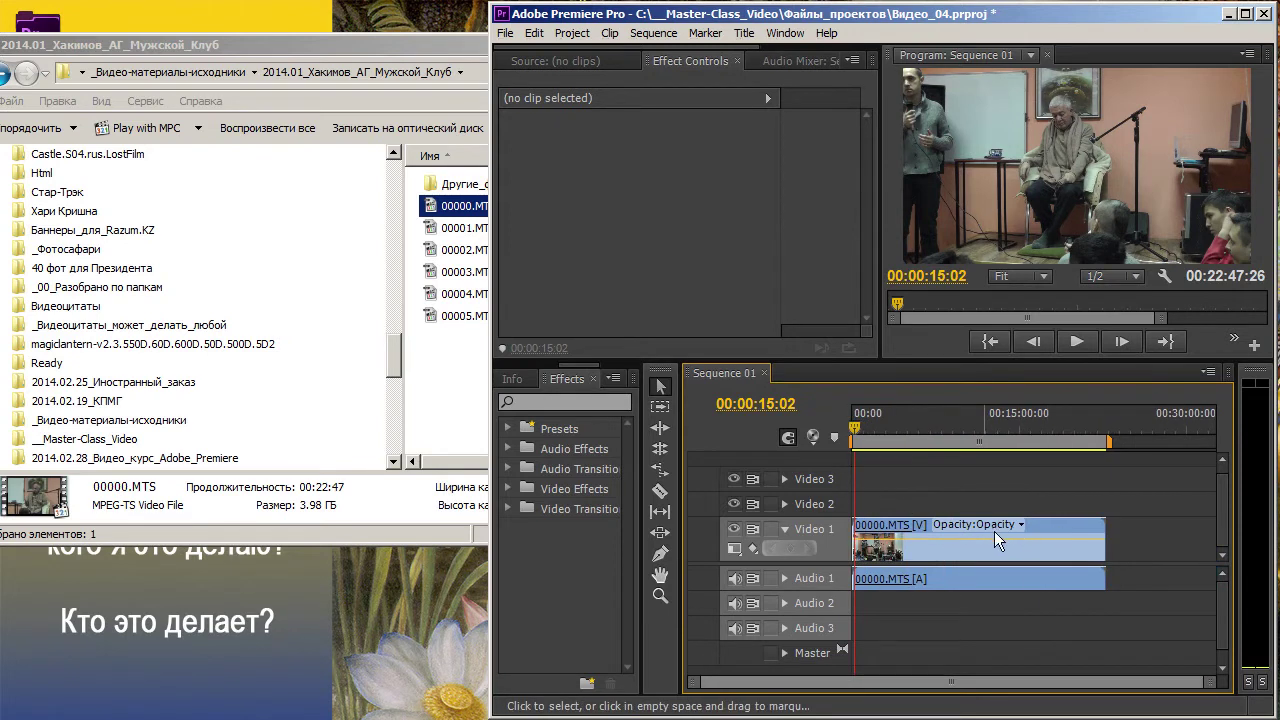
scroll(872, 490, up, 3)
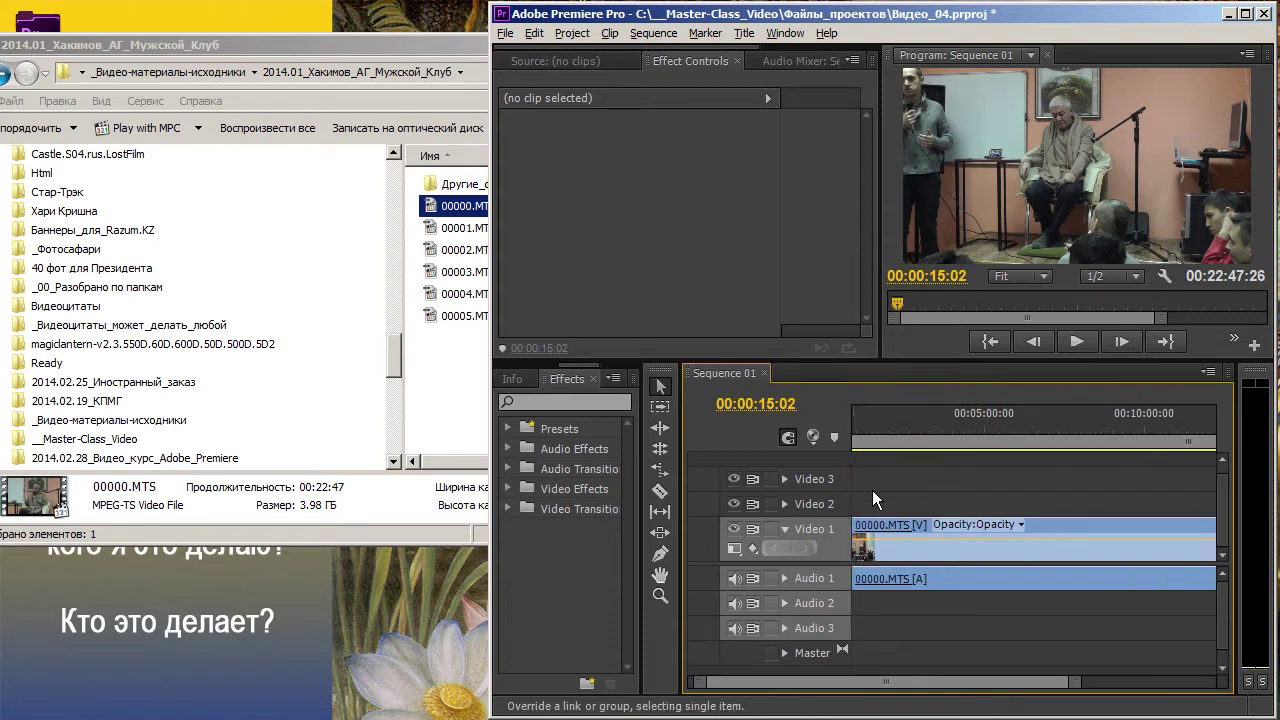
scroll(872, 490, up, 2)
scroll(872, 490, up, 2)
scroll(872, 490, up, 2)
scroll(873, 492, up, 2)
scroll(874, 494, up, 2)
Set the current time to exactly 00:01:20:42, then zoom the timeline back out
click(915, 430)
drag(950, 433, 999, 437)
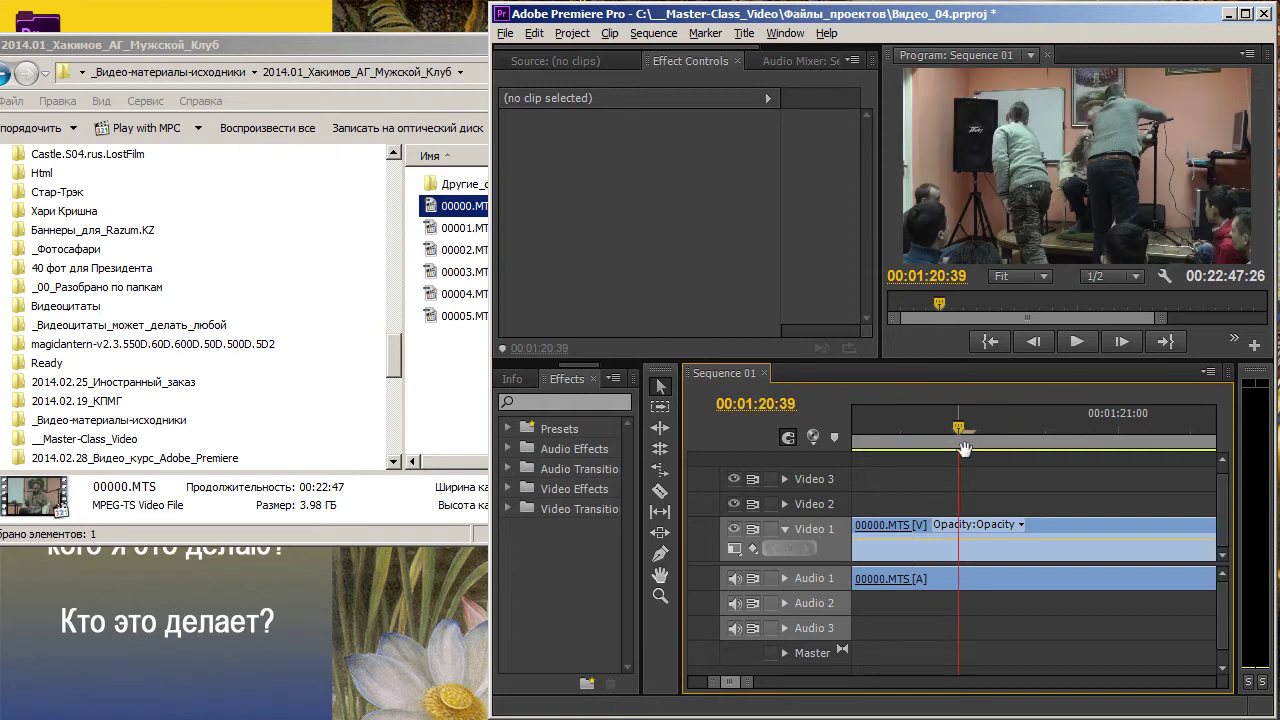
key(=)
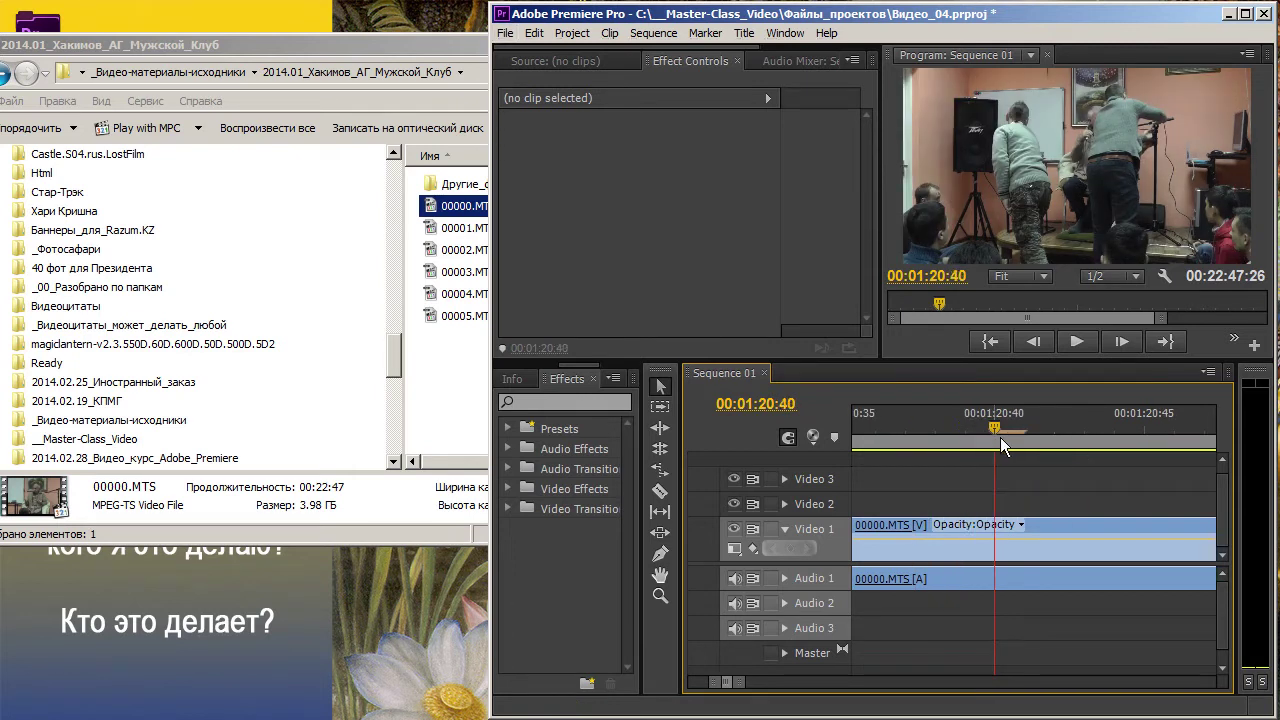
drag(1000, 437, 1054, 437)
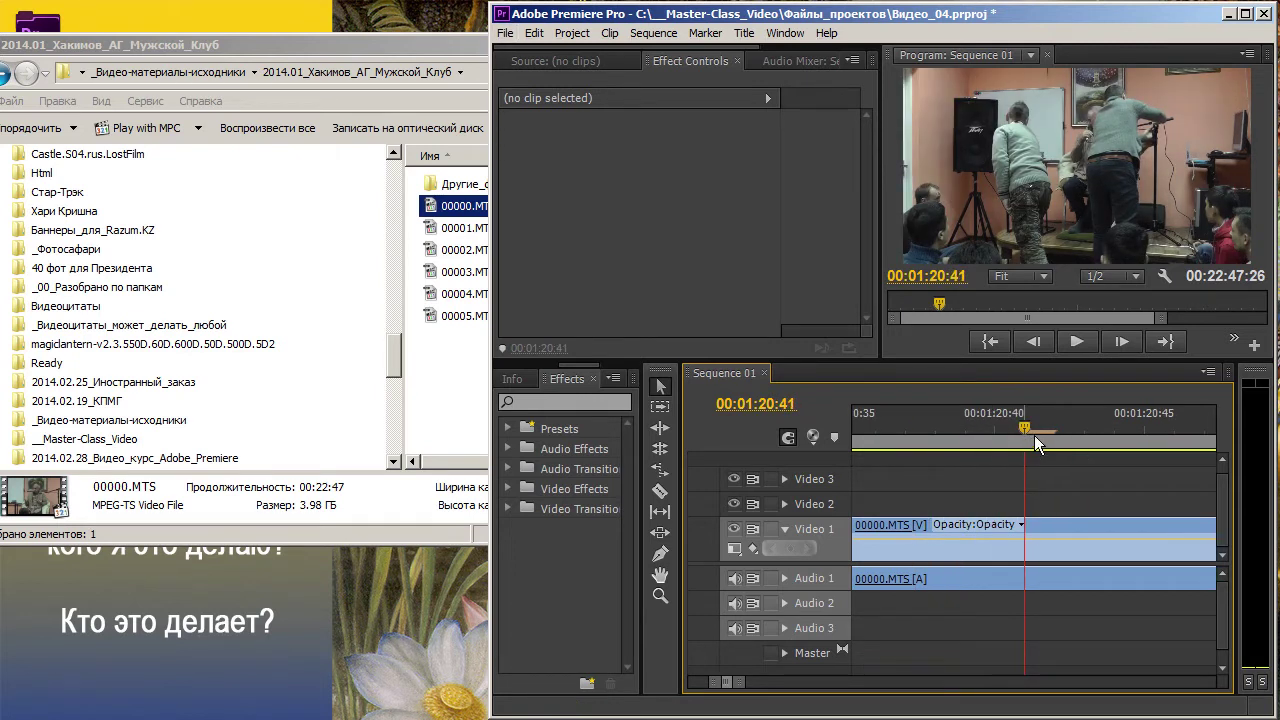
scroll(1030, 520, down, 3)
scroll(980, 528, down, 3)
scroll(966, 530, down, 2)
scroll(952, 530, down, 2)
scroll(945, 530, down, 2)
scroll(930, 530, down, 2)
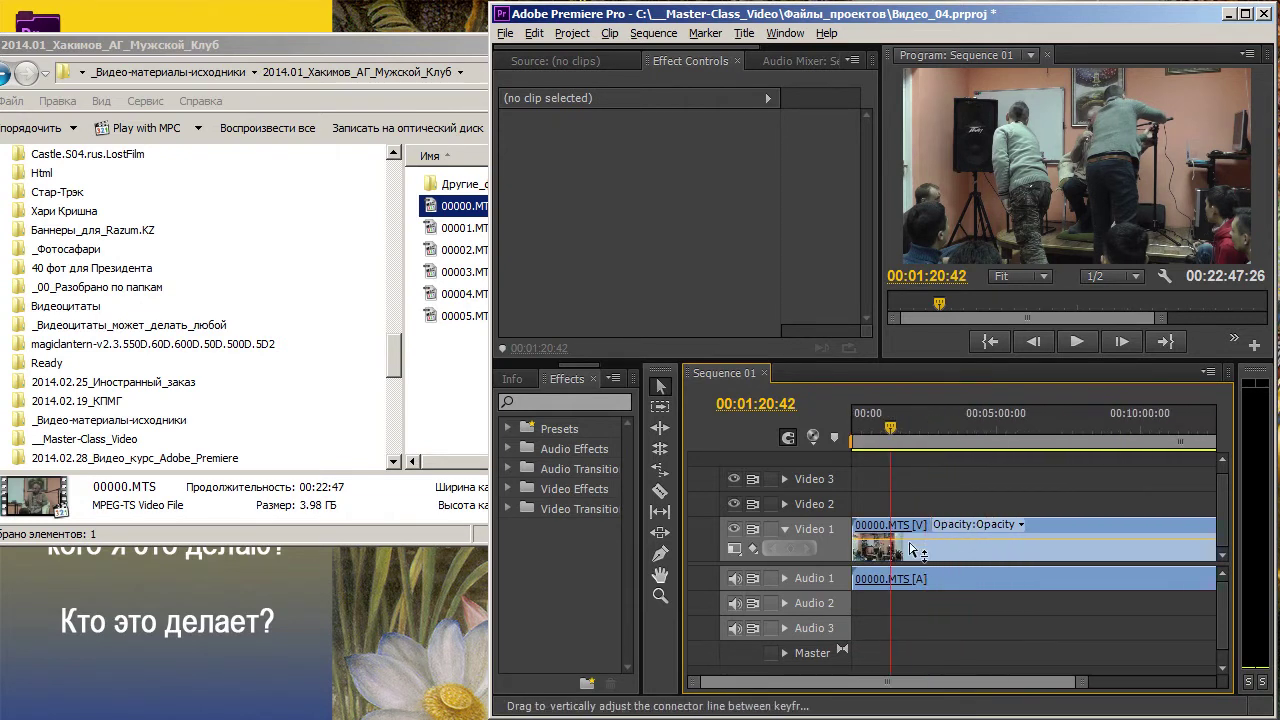
scroll(929, 527, down, 1)
scroll(929, 527, down, 1)
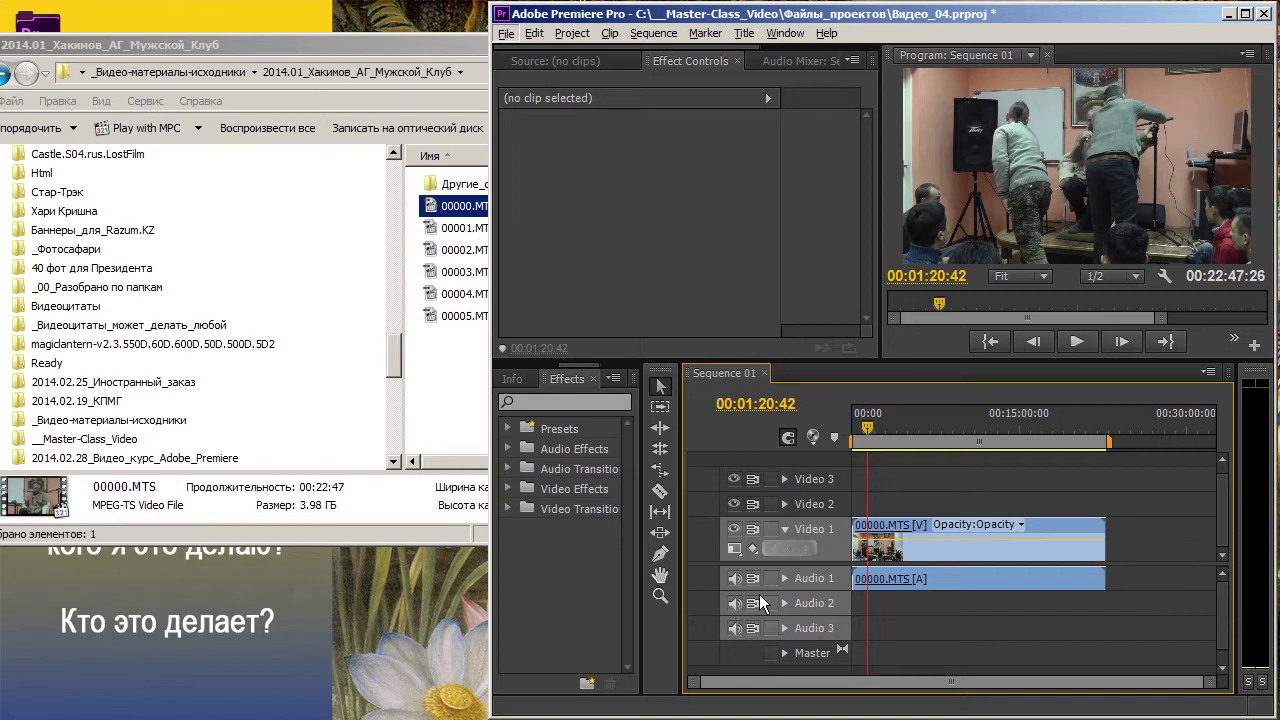
Open Другие_файлы > 00. Исходники in Explorer and enlarge the window to list the MOV clips
click(472, 189)
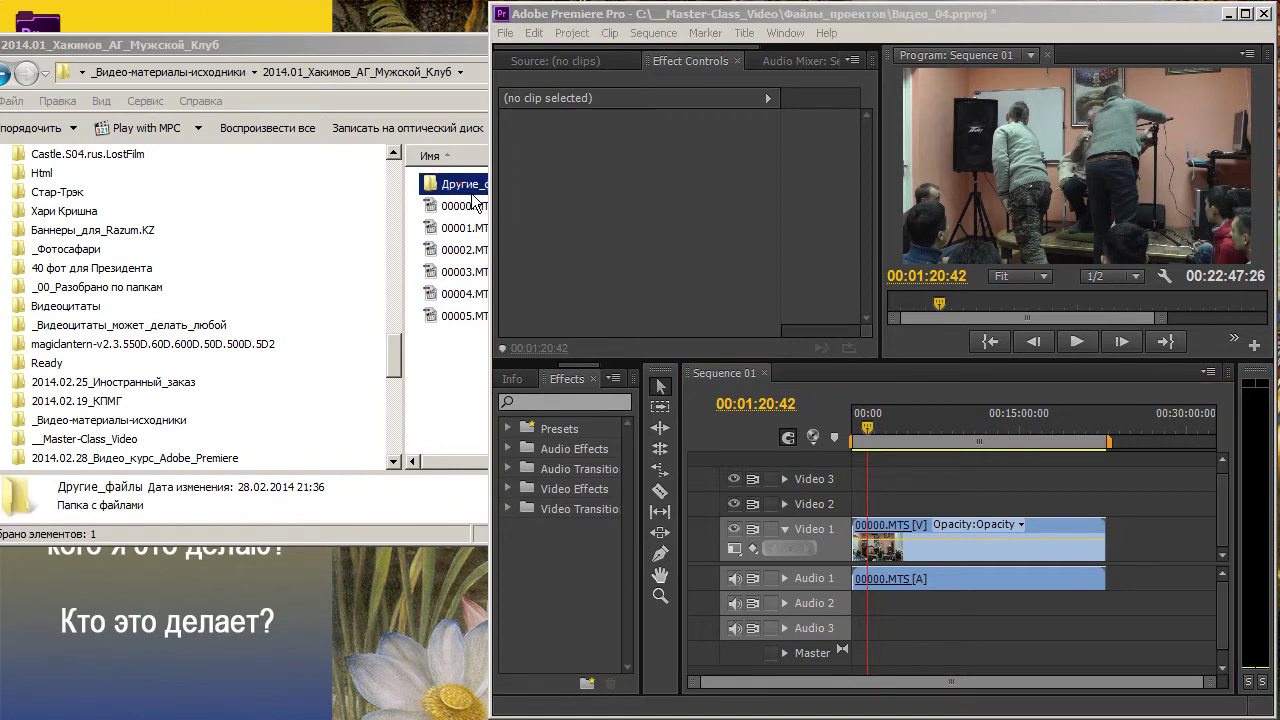
double_click(472, 192)
double_click(480, 188)
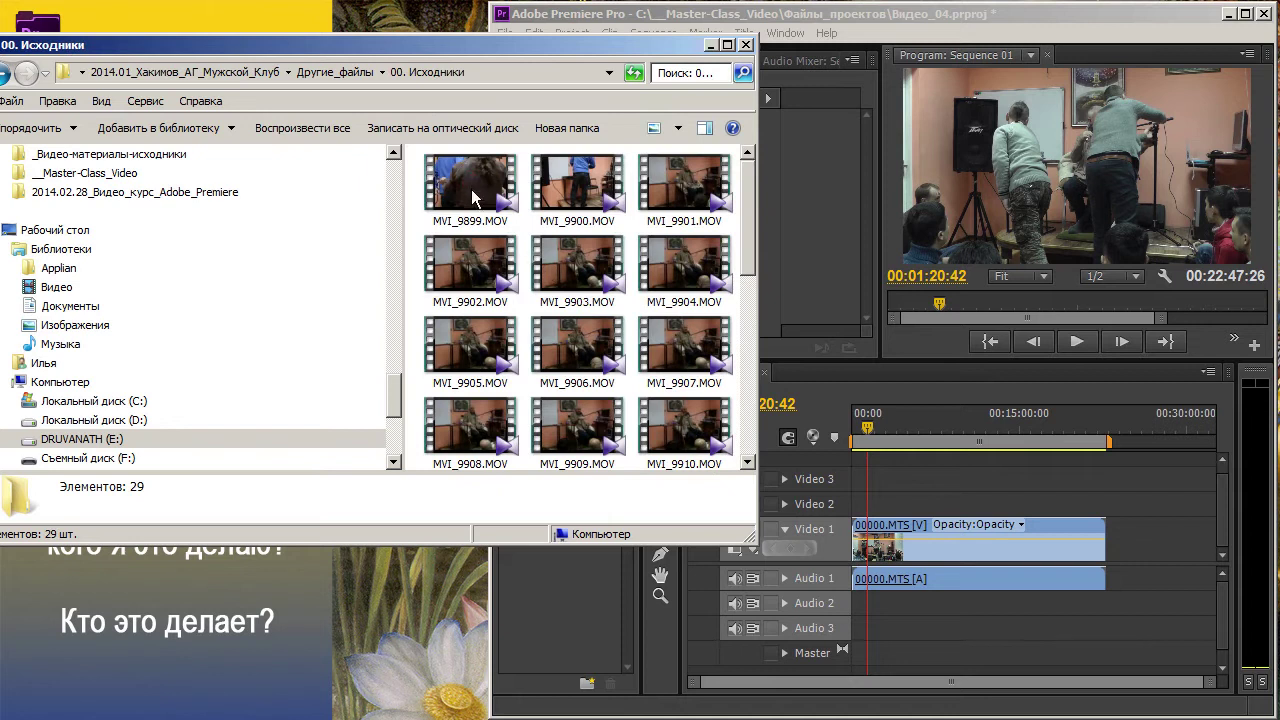
click(491, 212)
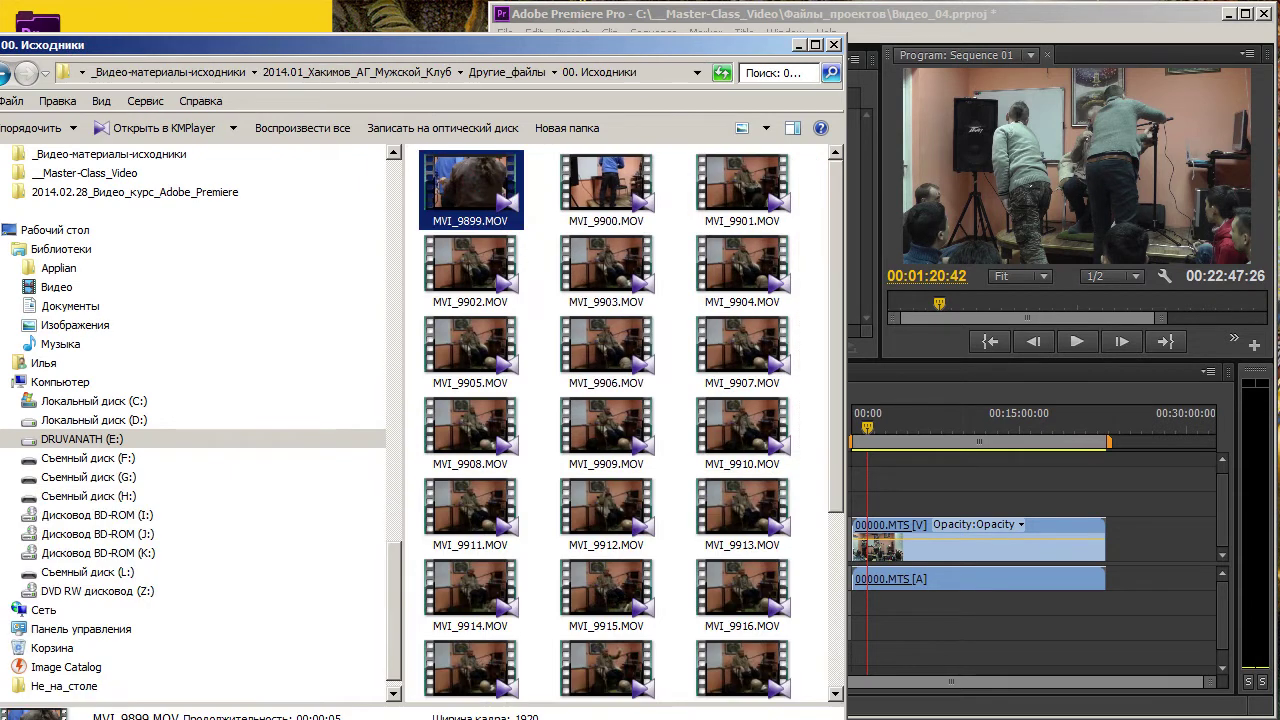
drag(757, 548, 846, 716)
drag(838, 518, 853, 707)
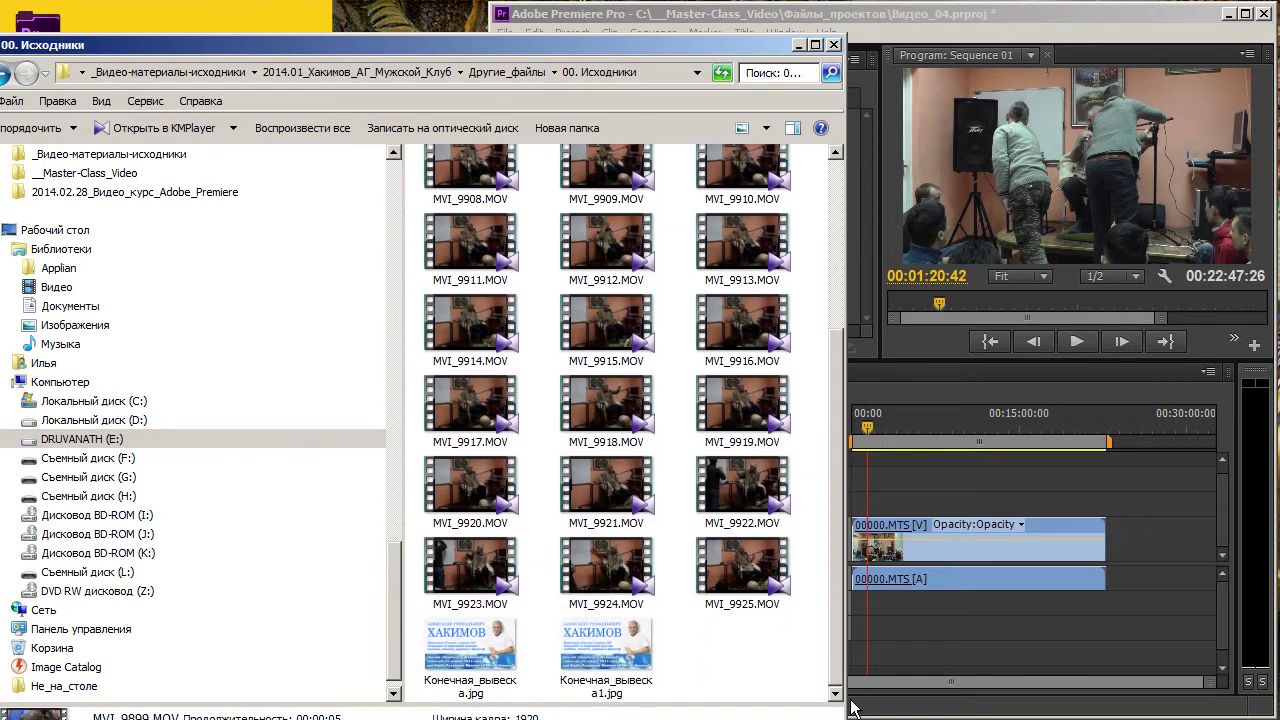
Drag MVI_9901.MOV onto Video 2 of Sequence 01, above 00000.MTS
scroll(700, 400, up, 5)
mouse_move(494, 208)
mouse_down()
mouse_move(948, 488)
mouse_move(851, 512)
mouse_move(731, 386)
mouse_up()
drag(748, 207, 853, 512)
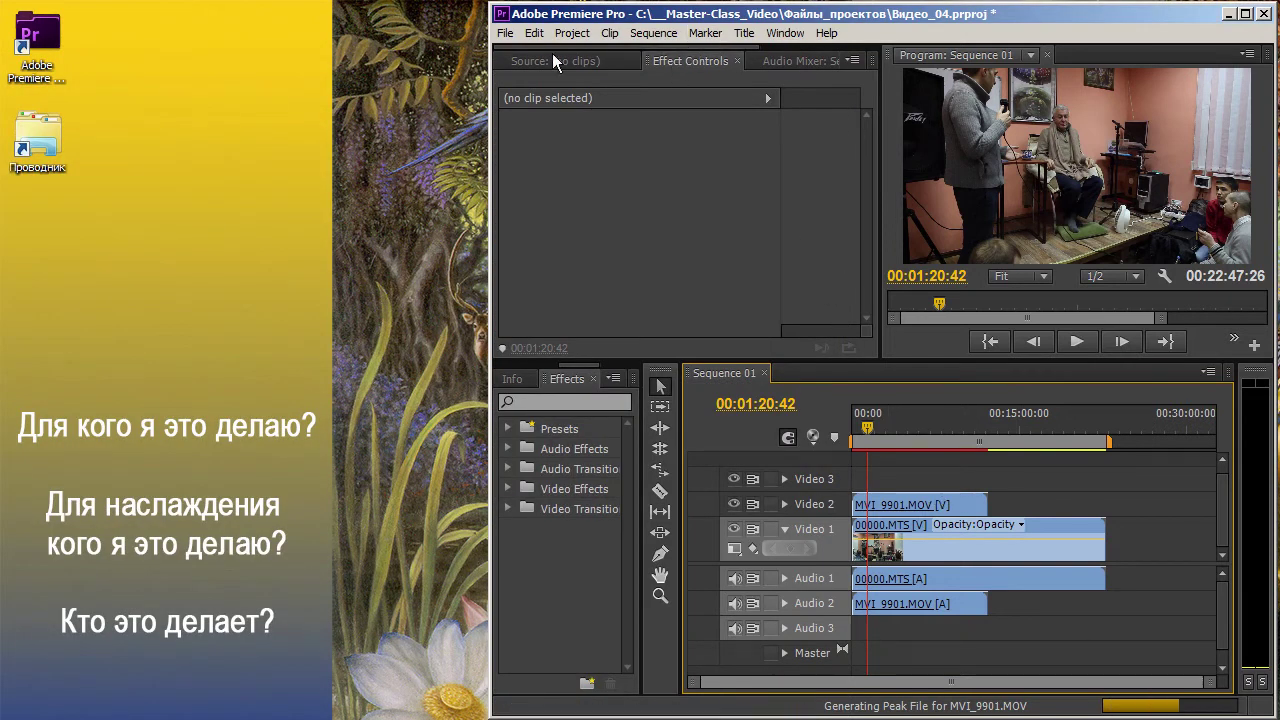
Maximize Premiere, zoom the timeline, and expand the Video 2, Audio 1 and Audio 2 tracks
key(super+Up)
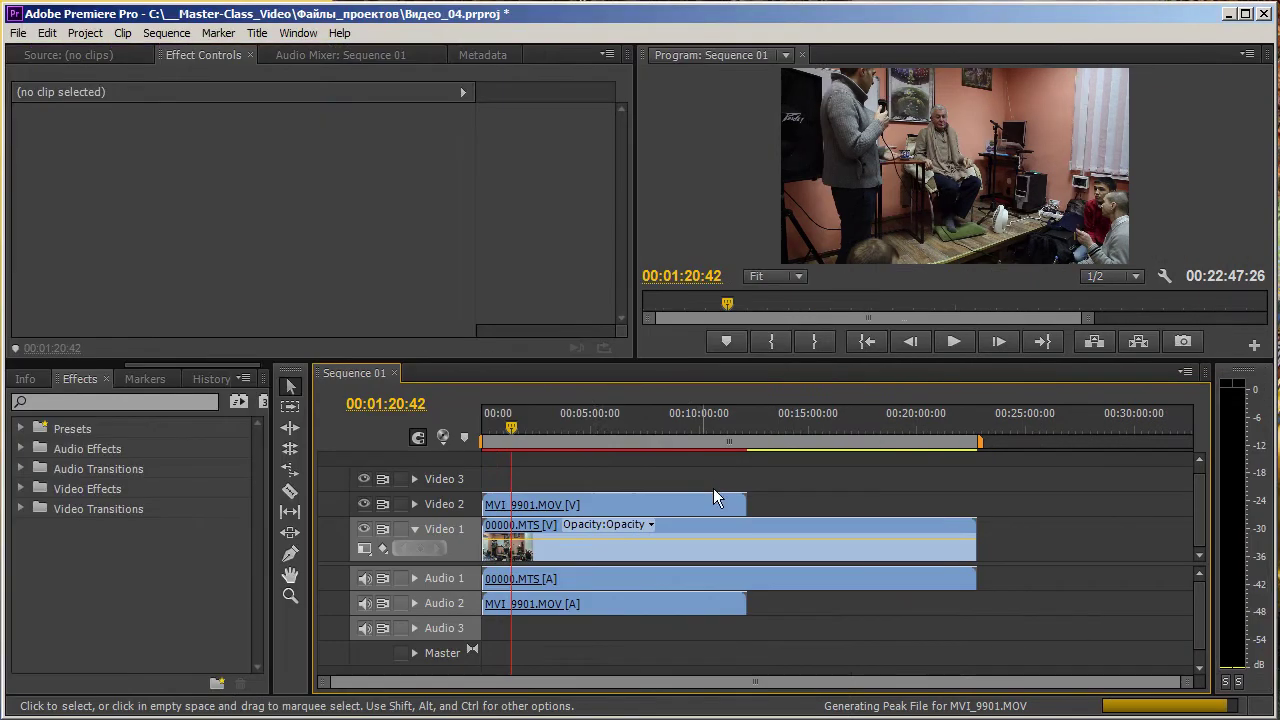
key(equal)
key(equal)
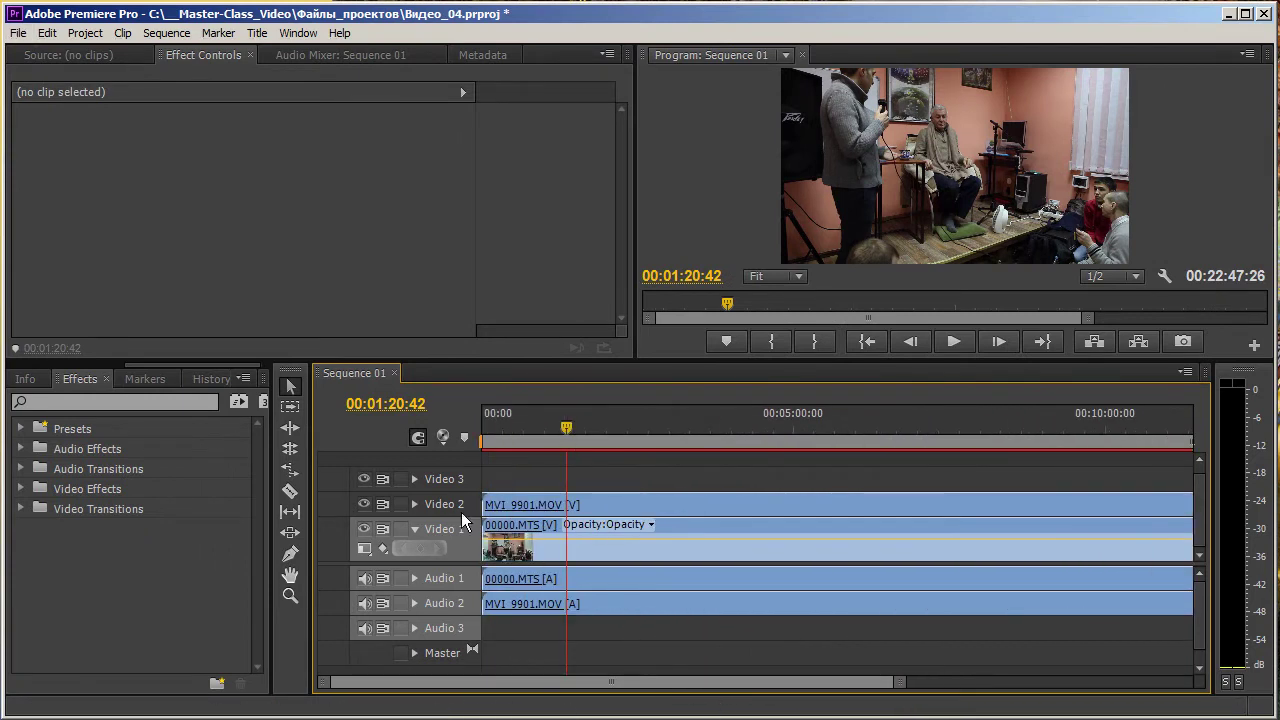
click(415, 504)
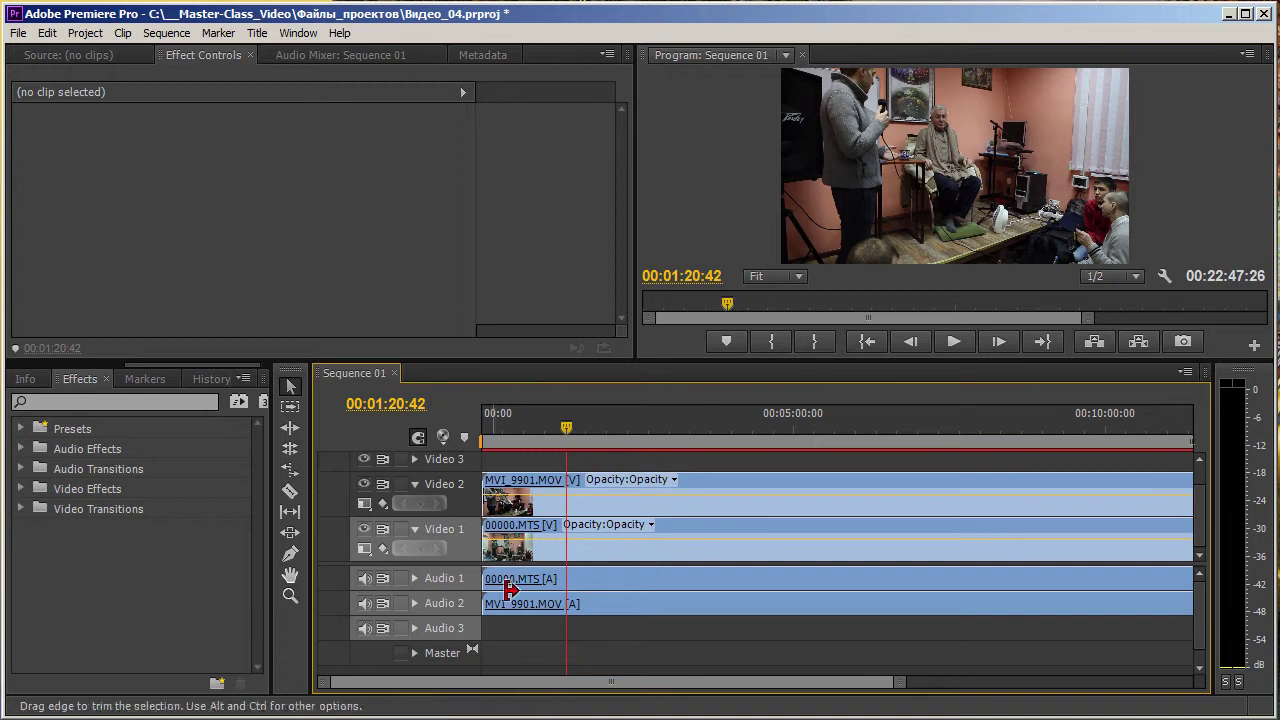
click(416, 580)
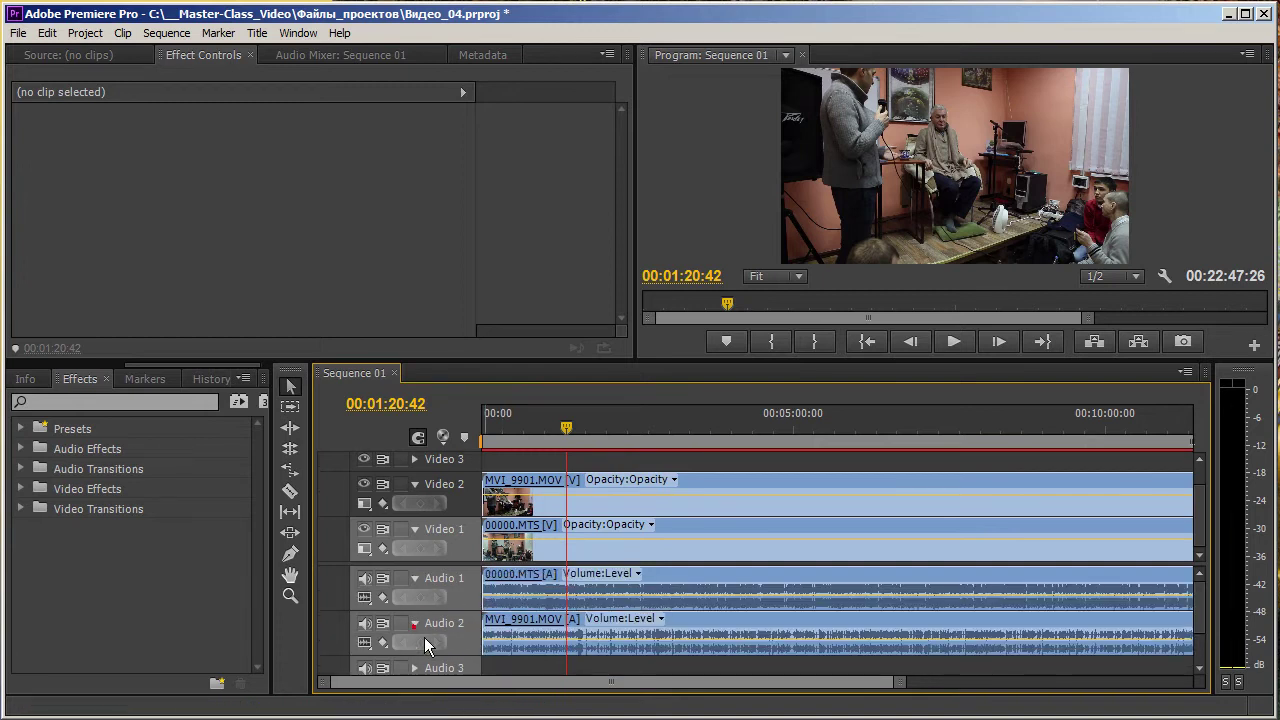
click(416, 625)
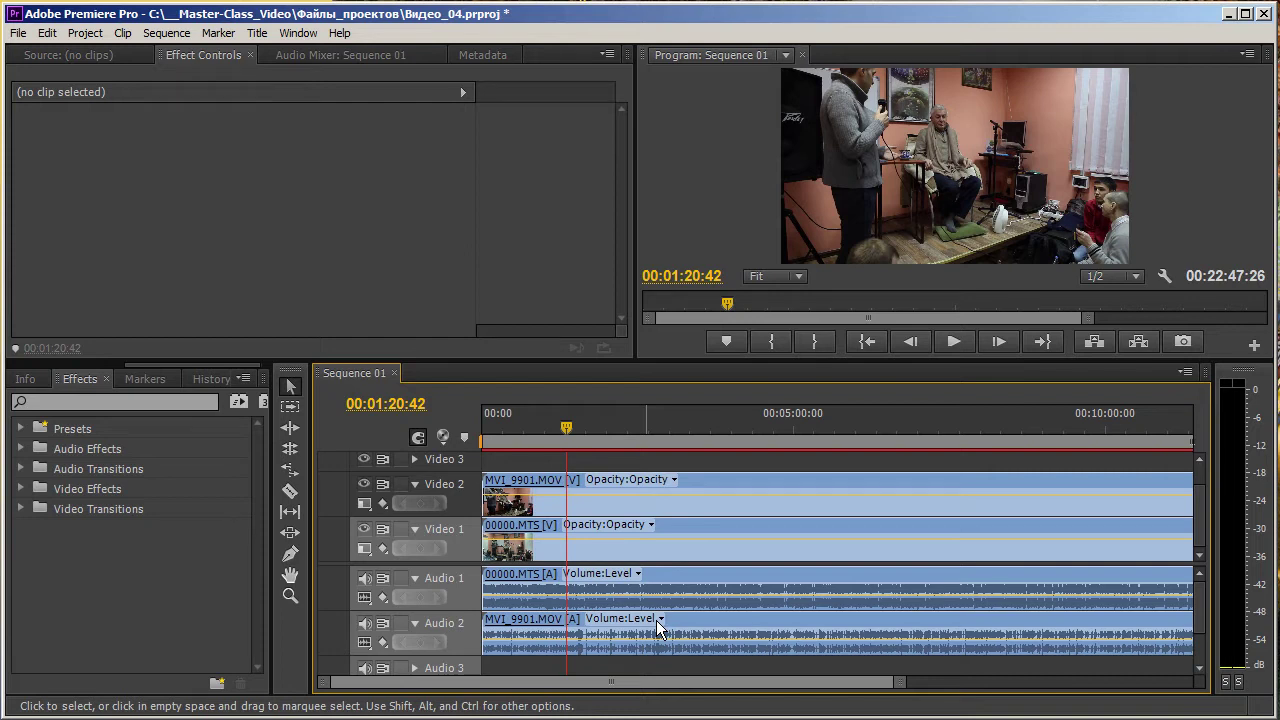
Undo an accidental MVI_9901.MOV nudge, heighten the timeline panel, and return the playhead to 00:00:00:00
scroll(508, 530, up, 3)
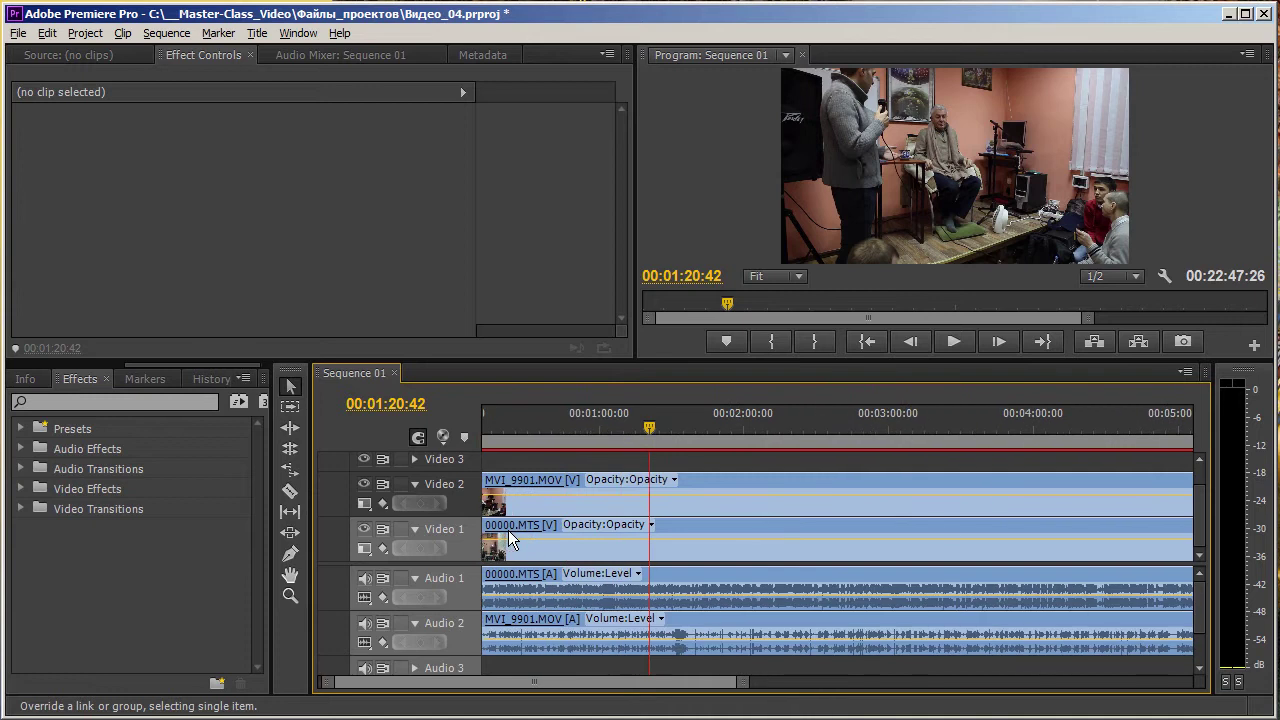
drag(677, 681, 663, 700)
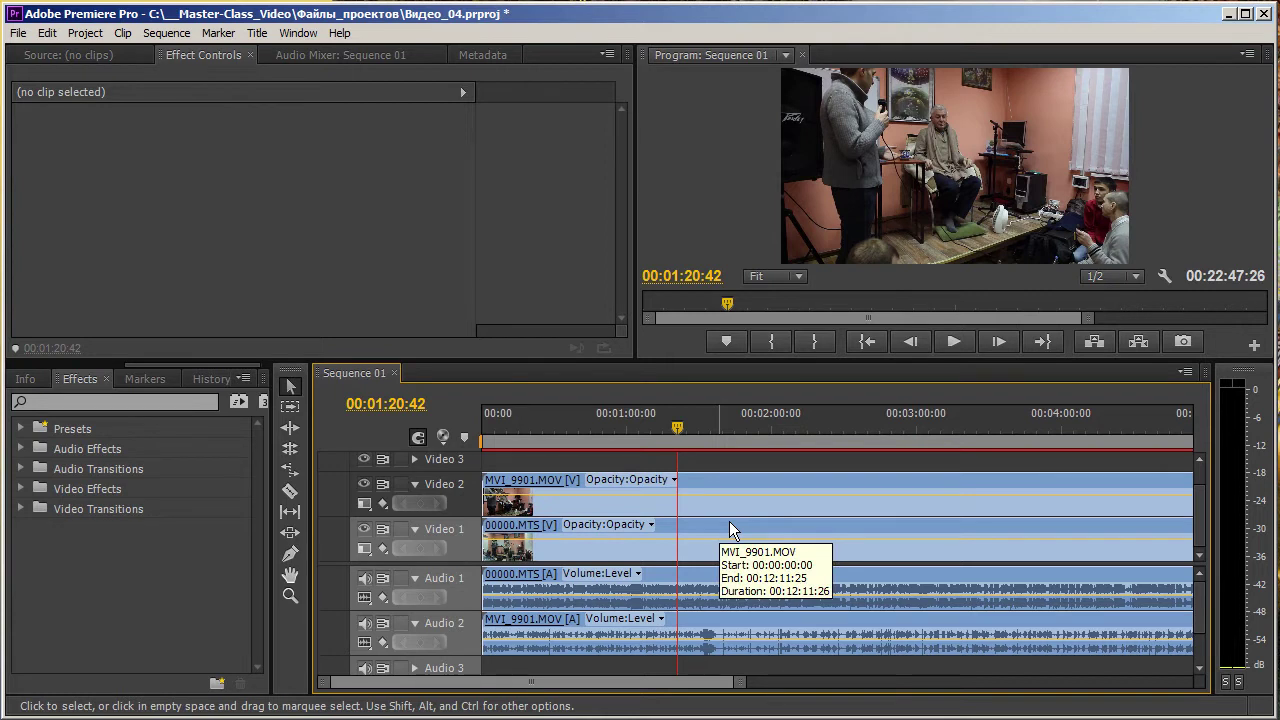
drag(729, 521, 751, 522)
key(ctrl+z)
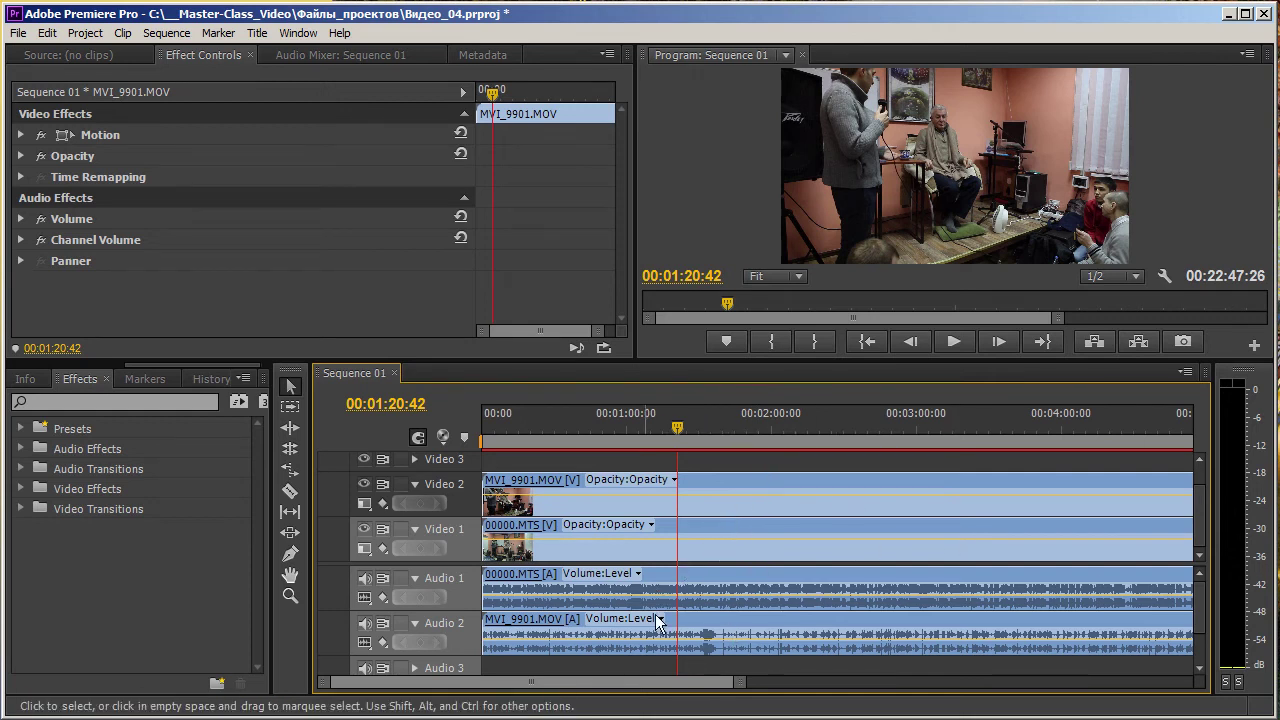
drag(663, 439, 649, 441)
key(equal)
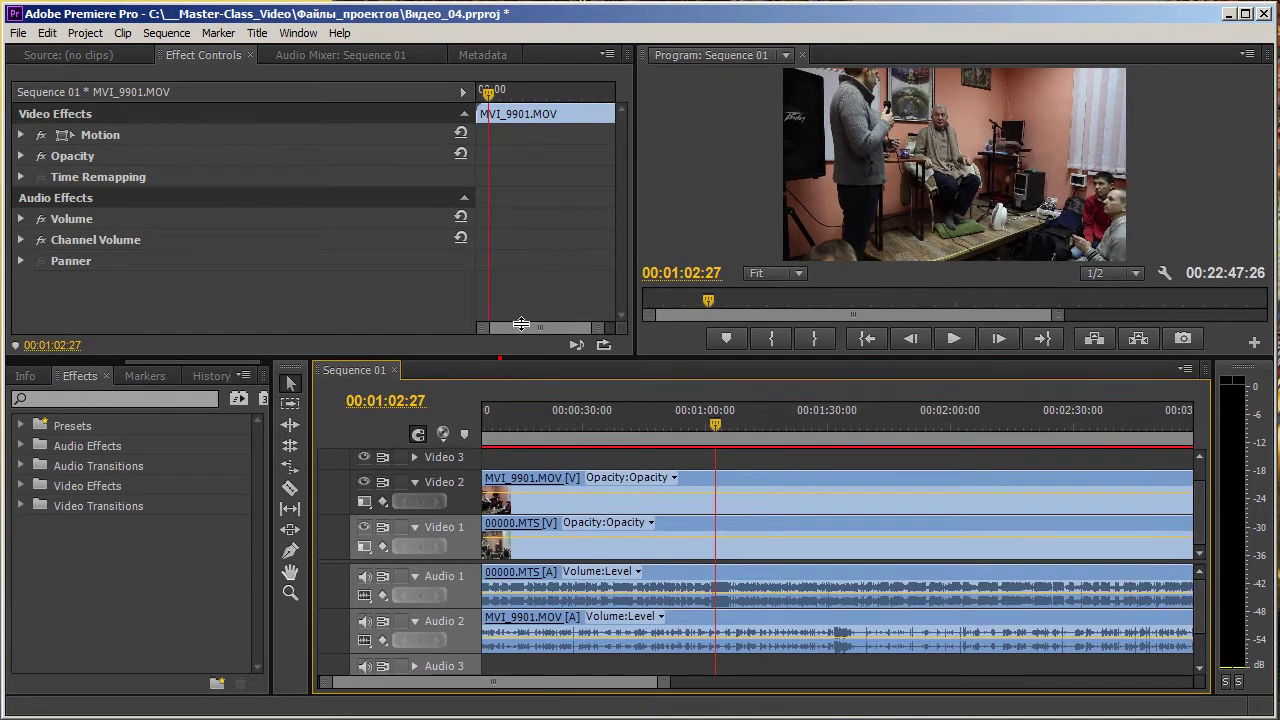
drag(515, 372, 540, 288)
drag(727, 358, 479, 347)
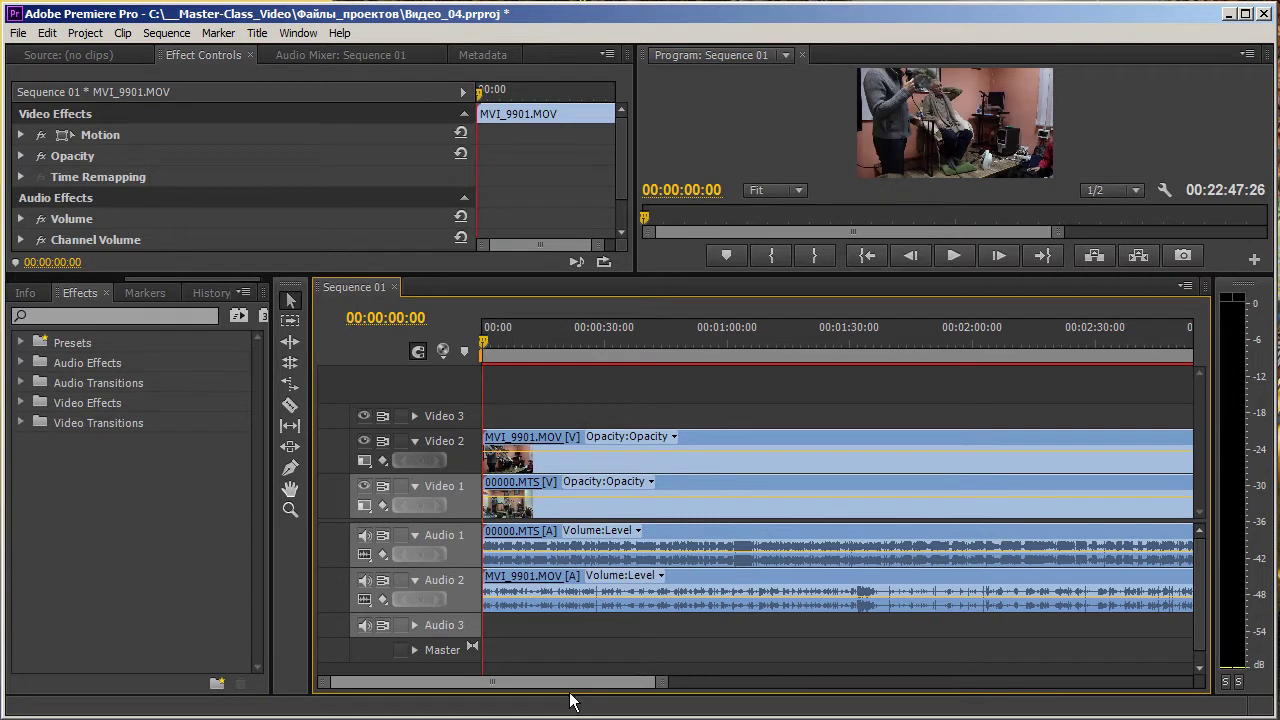
Set MVI_9901.MOV's Opacity to 50% in Effect Controls
click(740, 458)
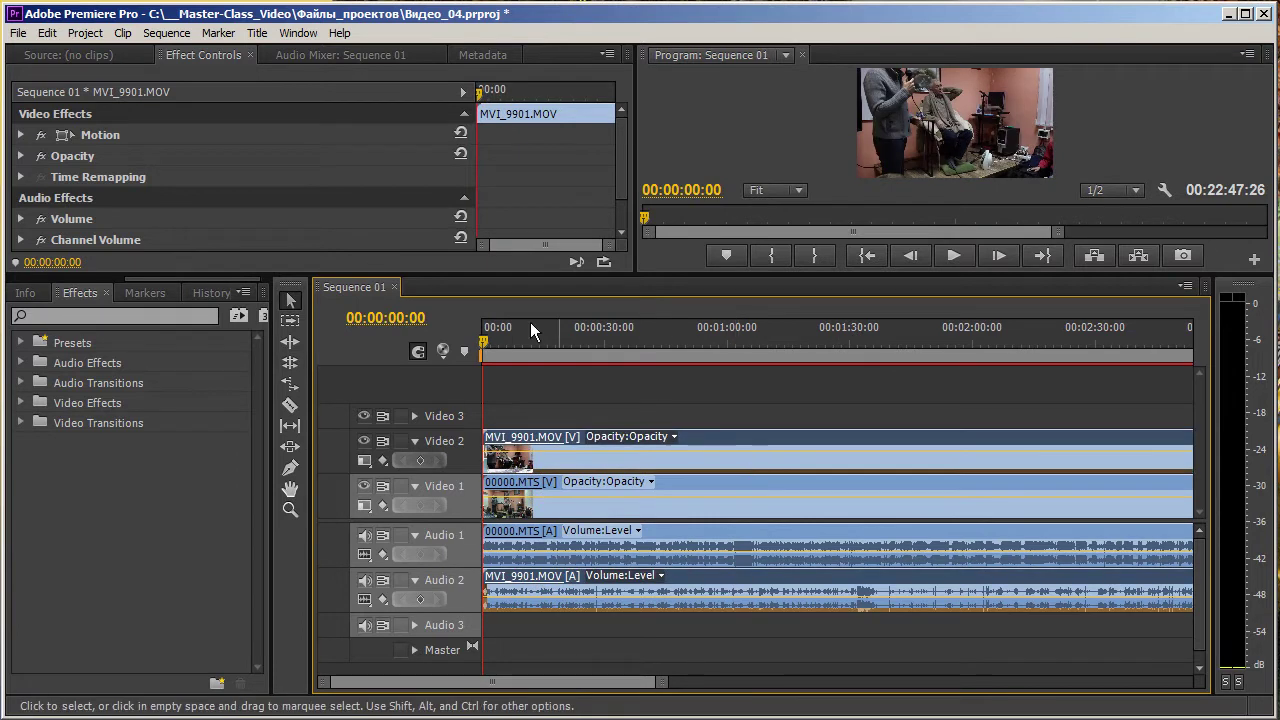
click(21, 156)
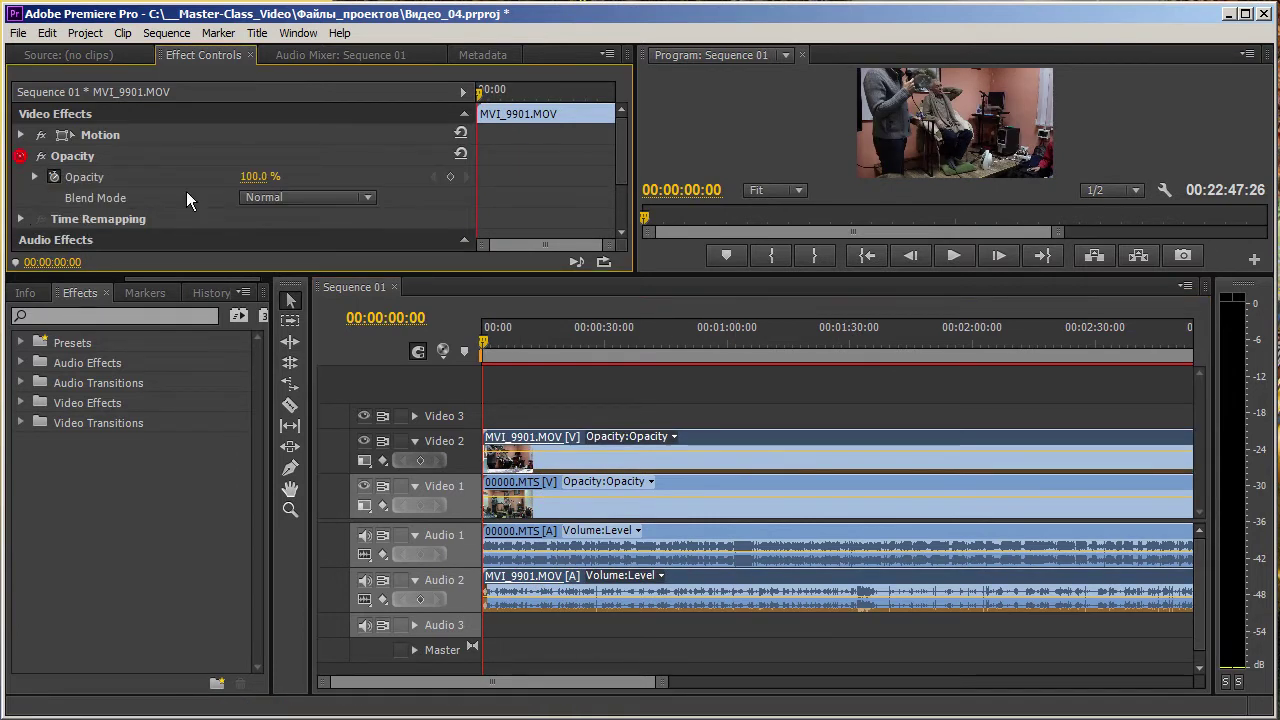
click(265, 177)
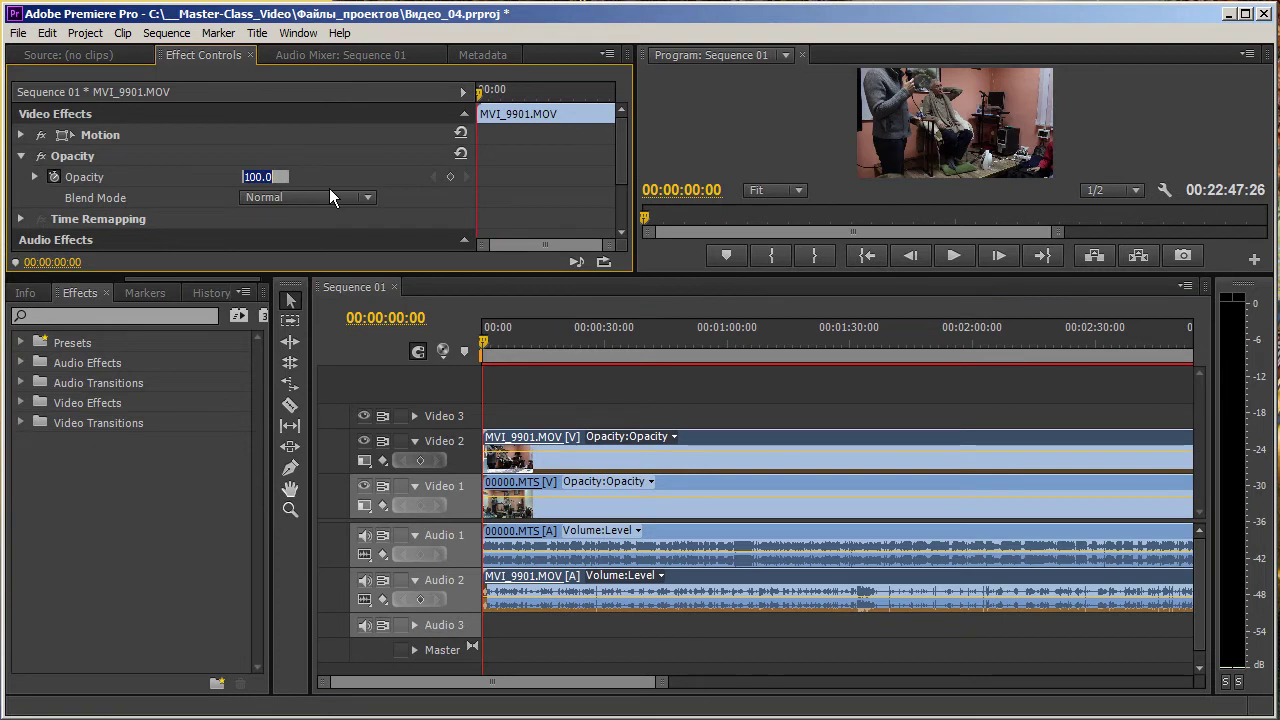
text(50)
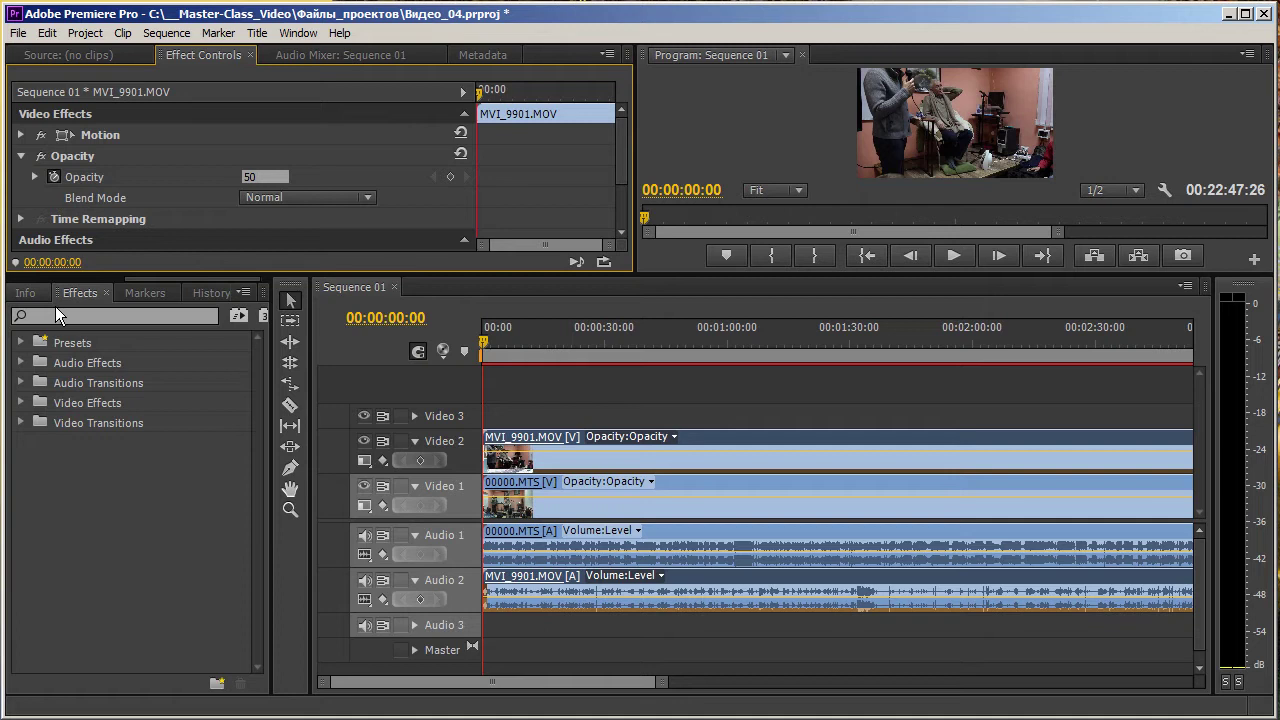
key(Return)
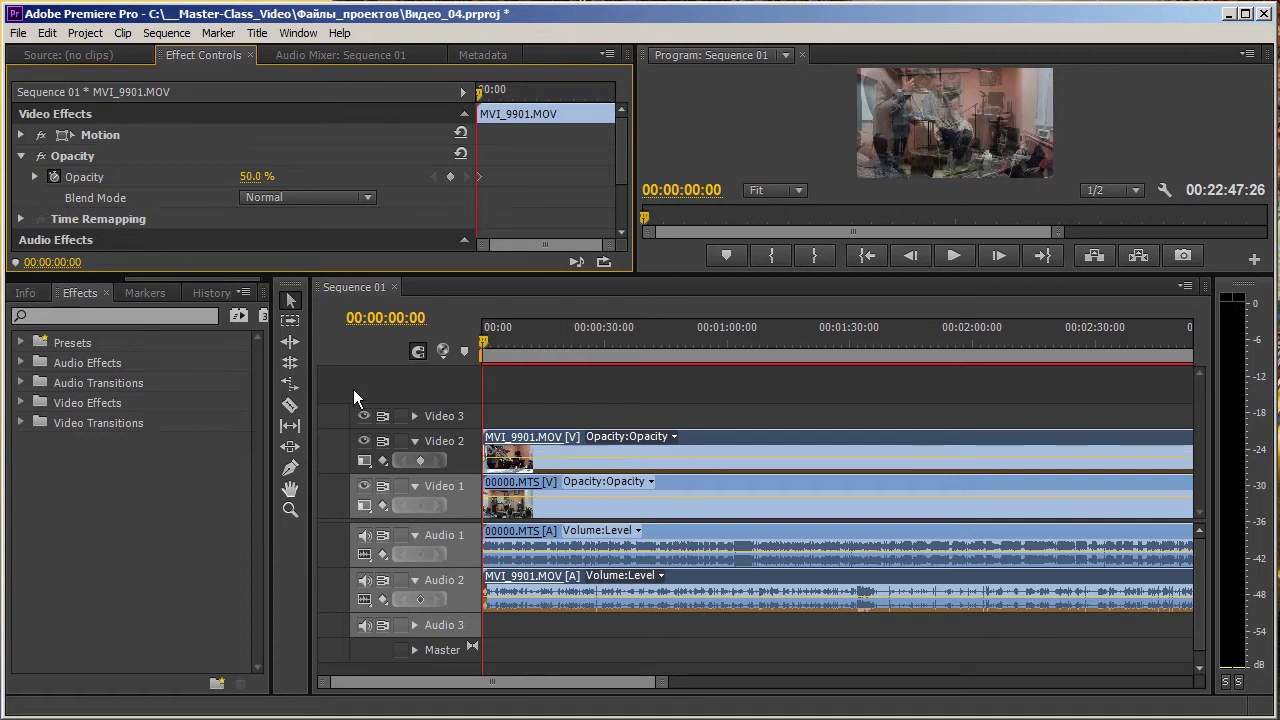
Play the sequence briefly to preview the blended clips, then stop
click(488, 350)
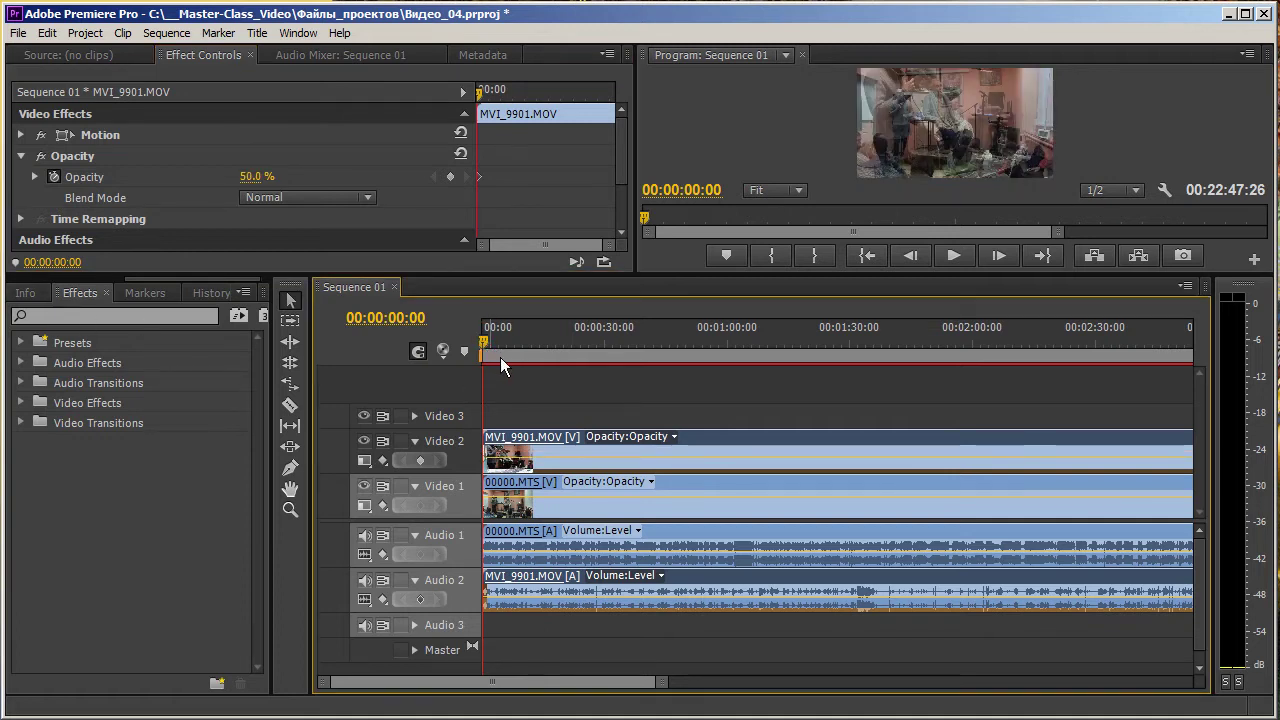
key(space)
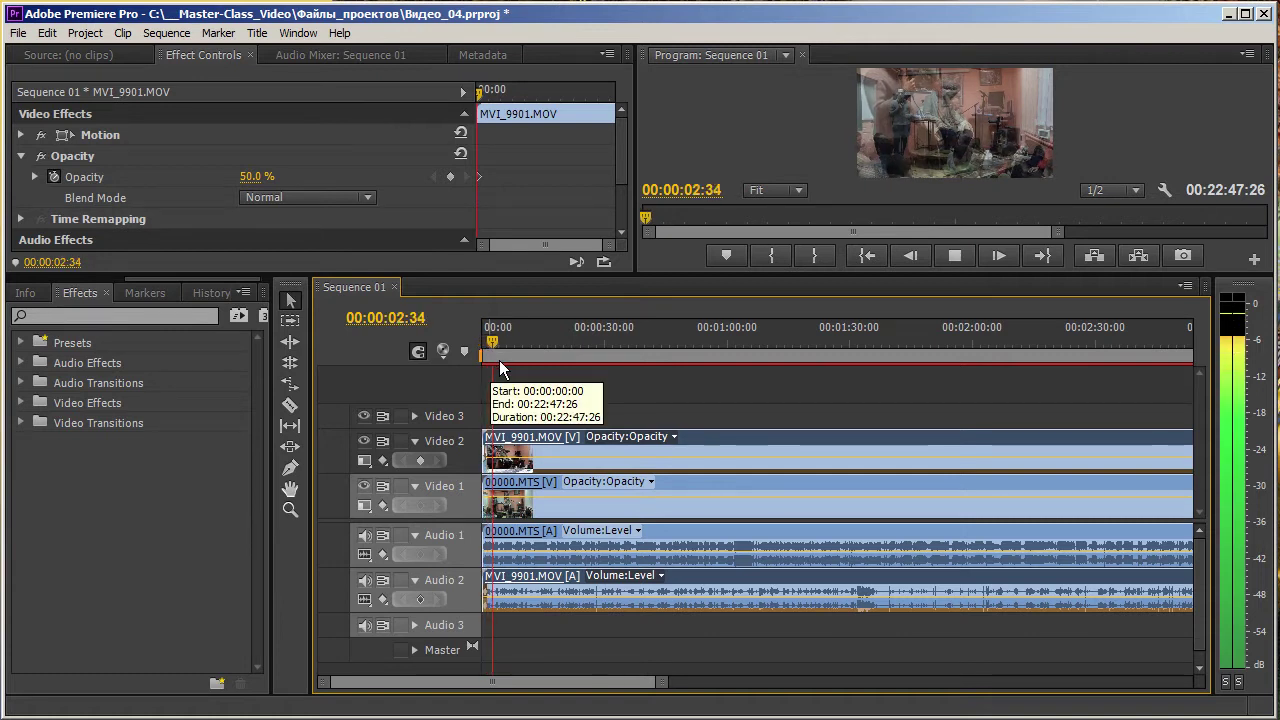
key(space)
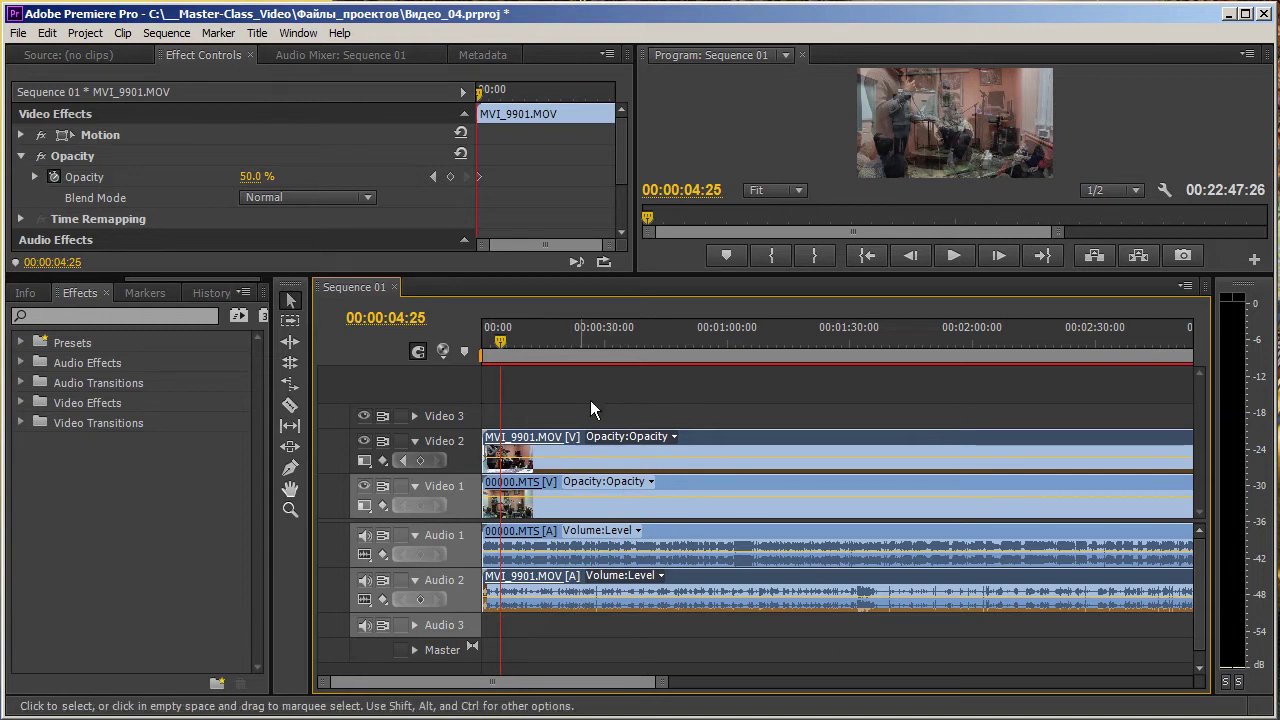
Widen the Timeline, park the playhead at 00:01:29:26, and zoom in and out around it
drag(513, 350, 548, 357)
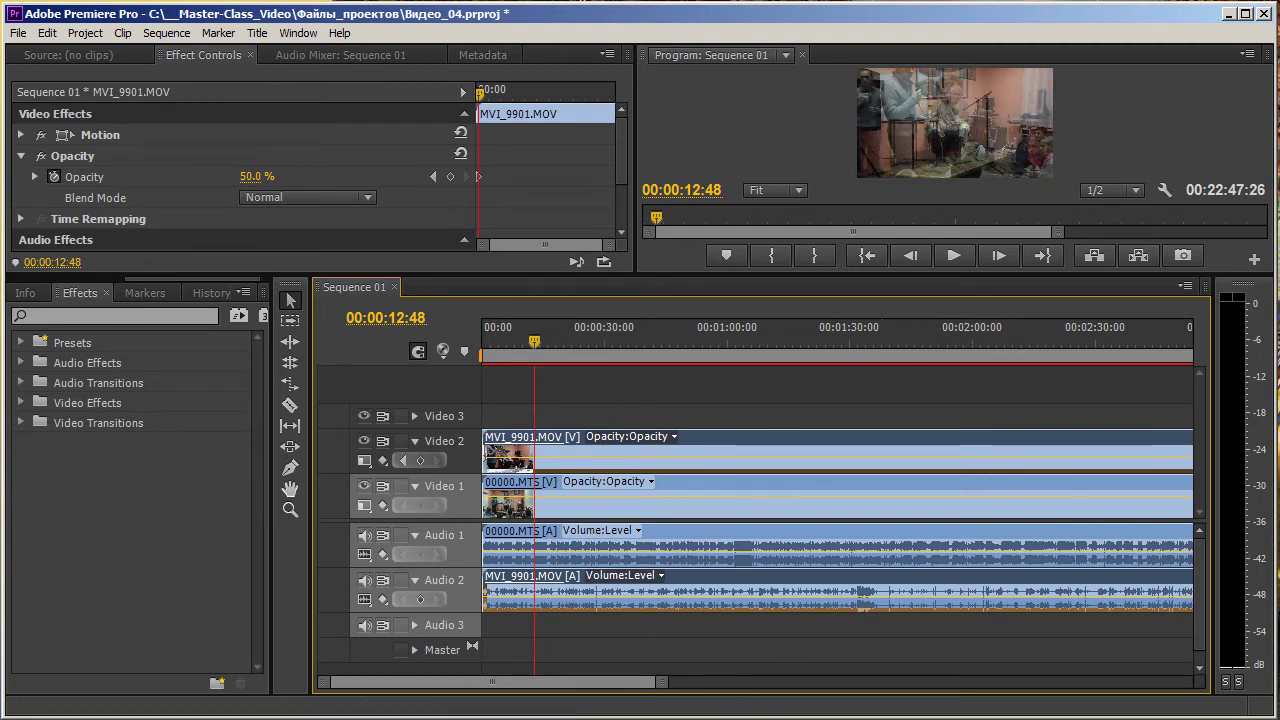
drag(325, 475, 270, 475)
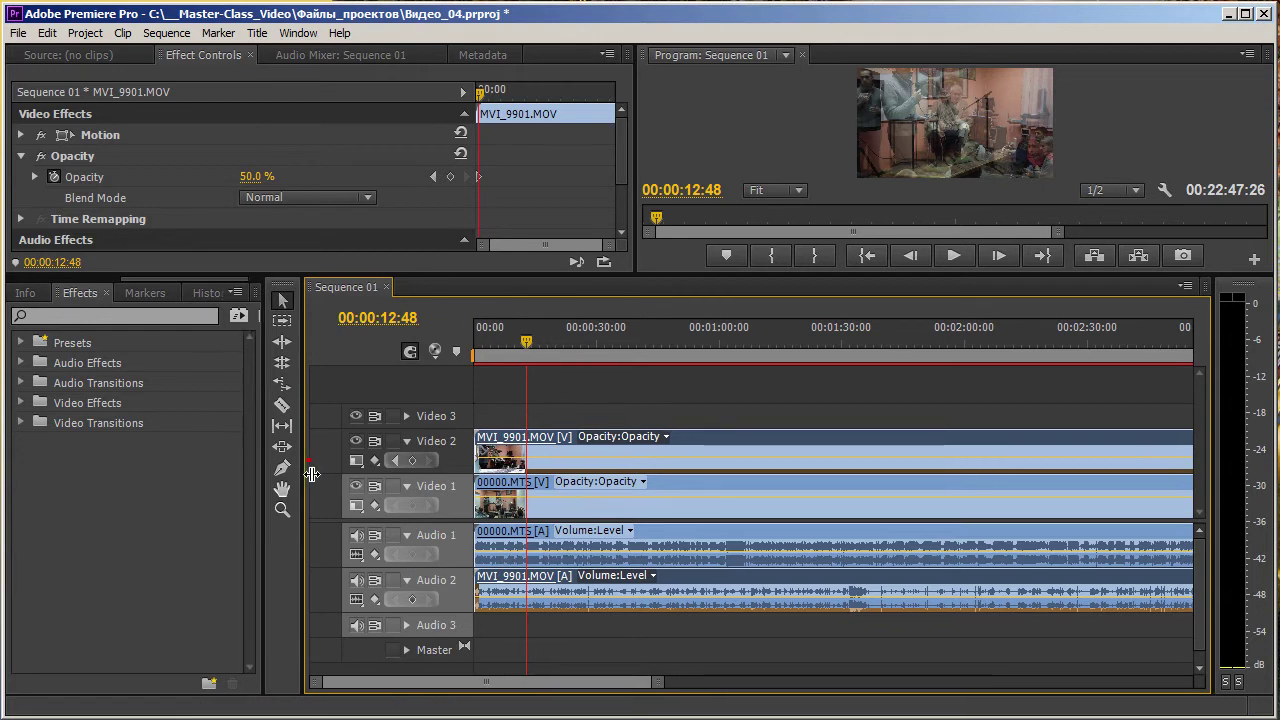
drag(491, 360, 804, 393)
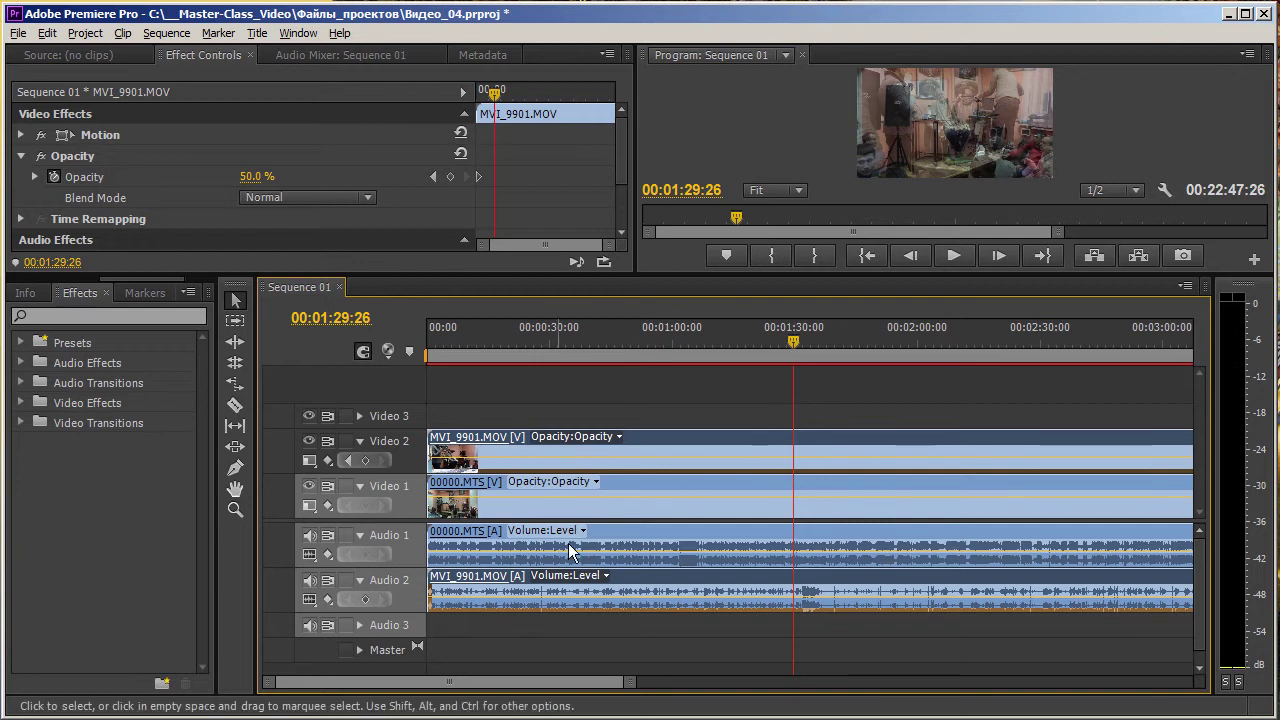
key(equal)
key(equal)
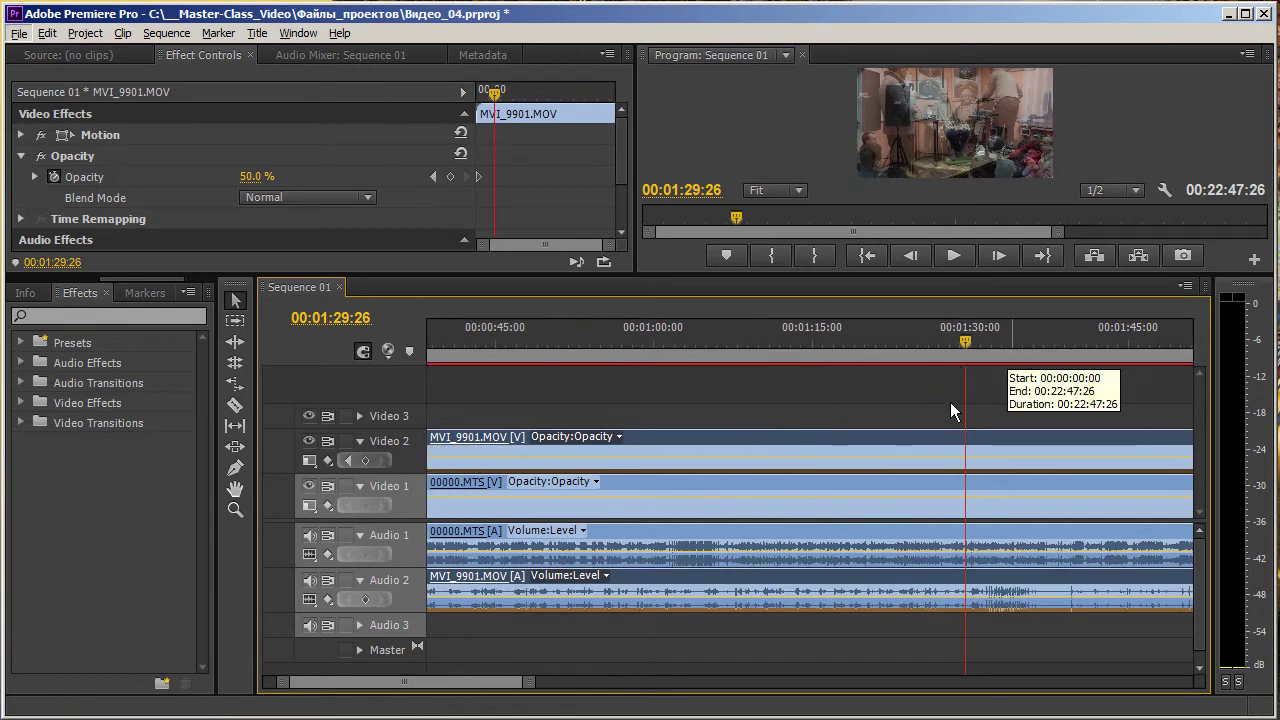
key(minus)
key(minus)
key(minus)
key(minus)
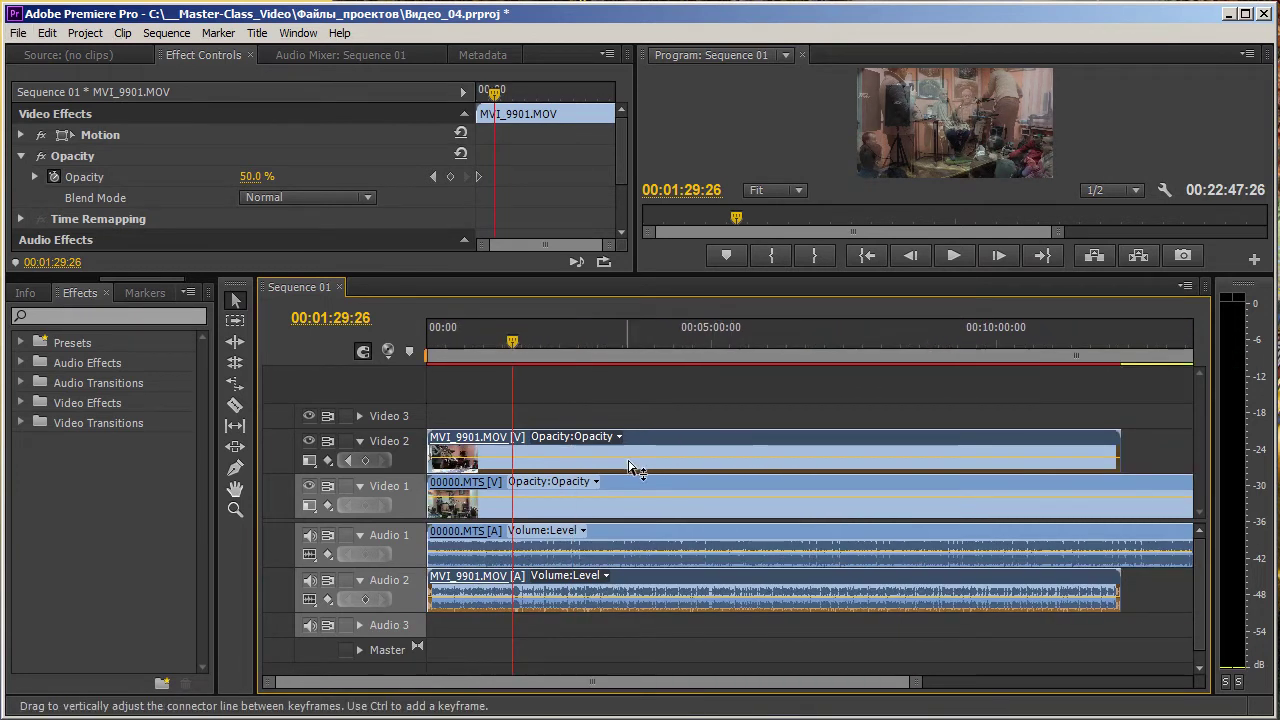
key(equal)
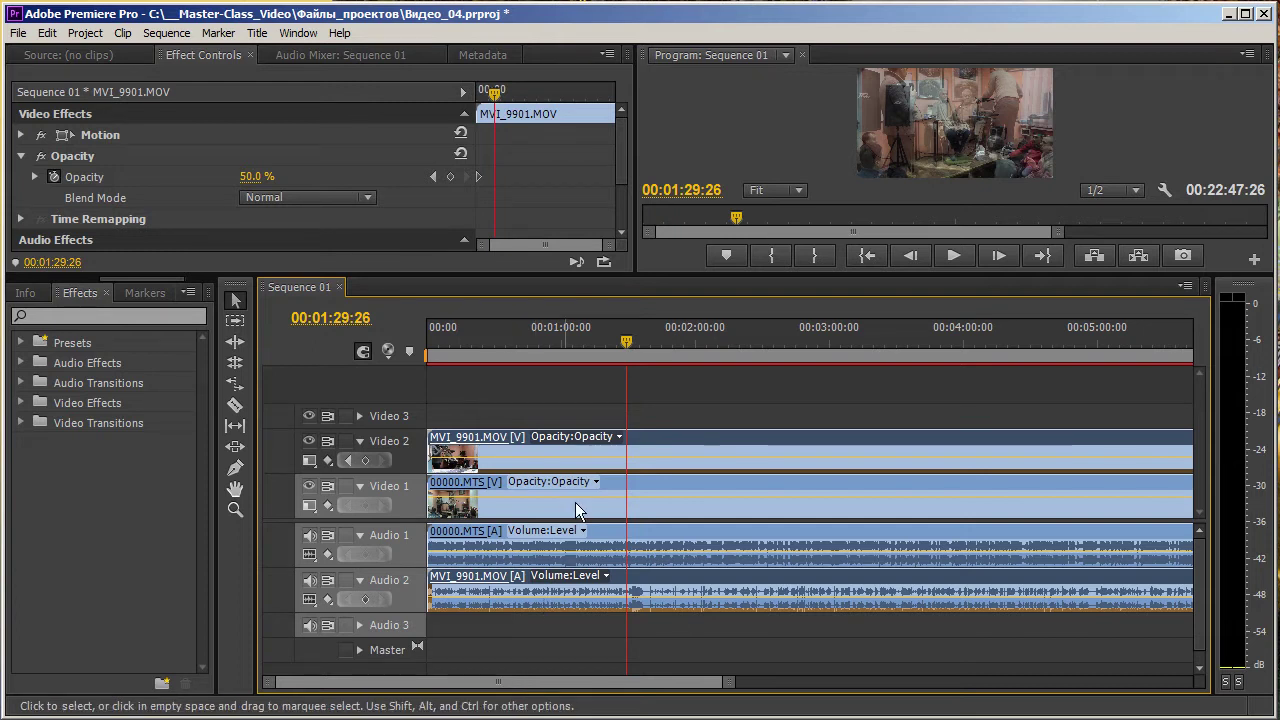
Load MVI_9901.MOV from Sequence 01 into the Source monitor
mouse_move(575, 502)
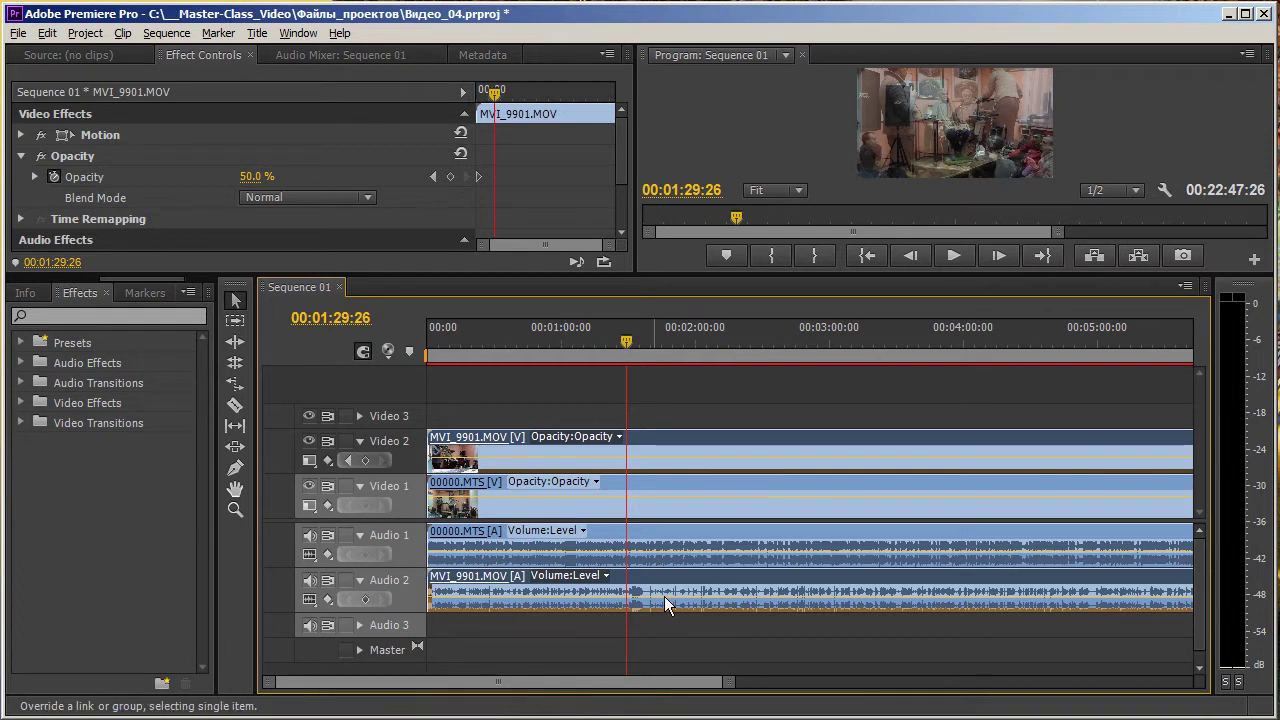
scroll(630, 578, up, 3)
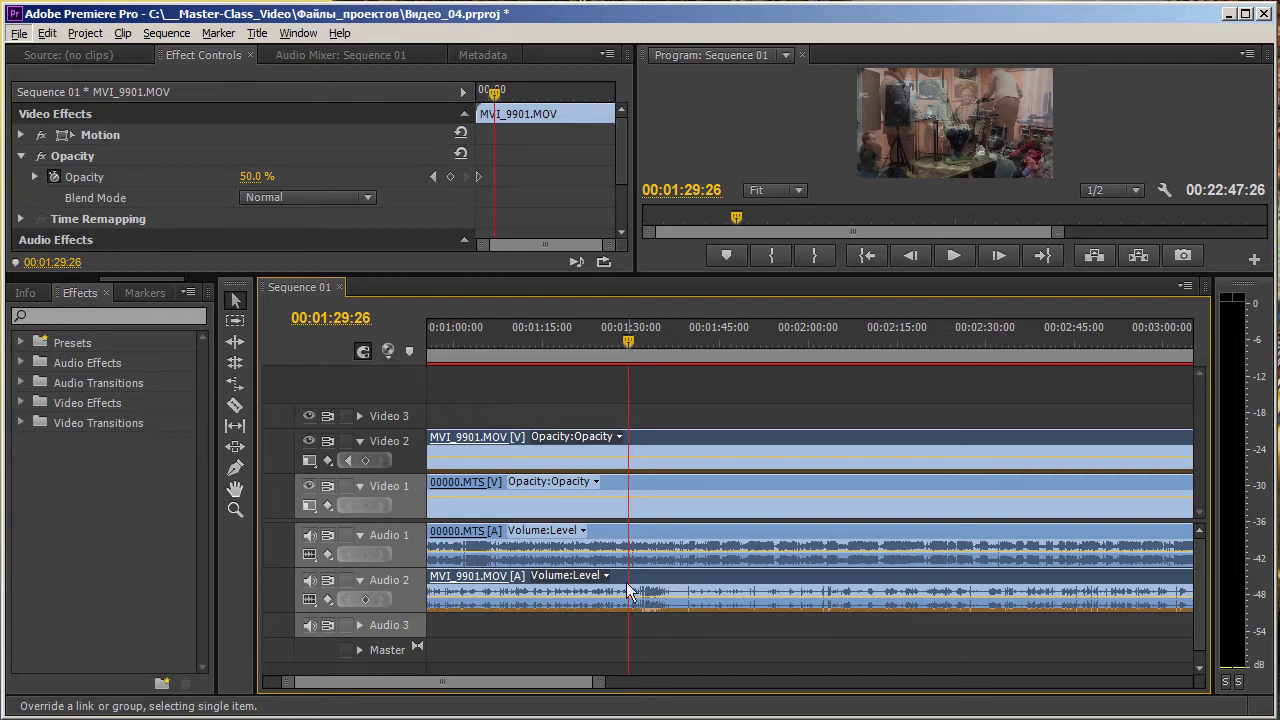
double_click(665, 600)
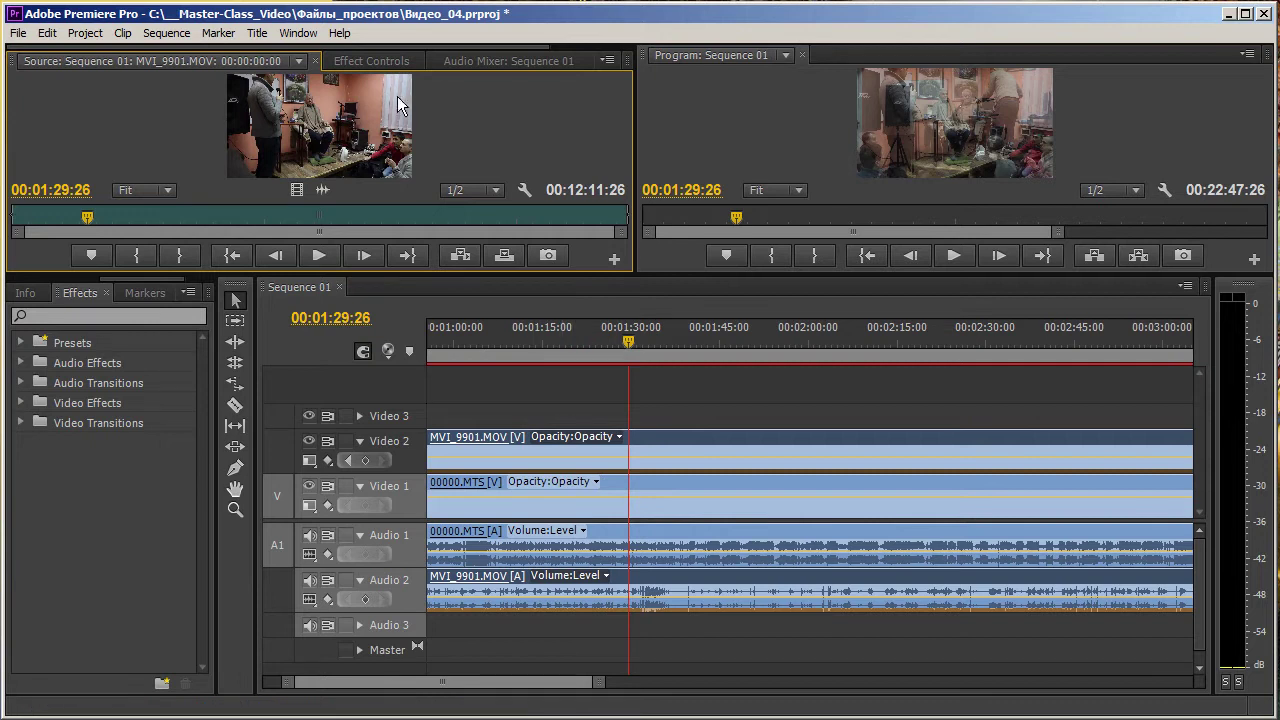
Slide the 00000.MTS video and audio about 30 seconds later on Video 1 and Audio 1
click(374, 60)
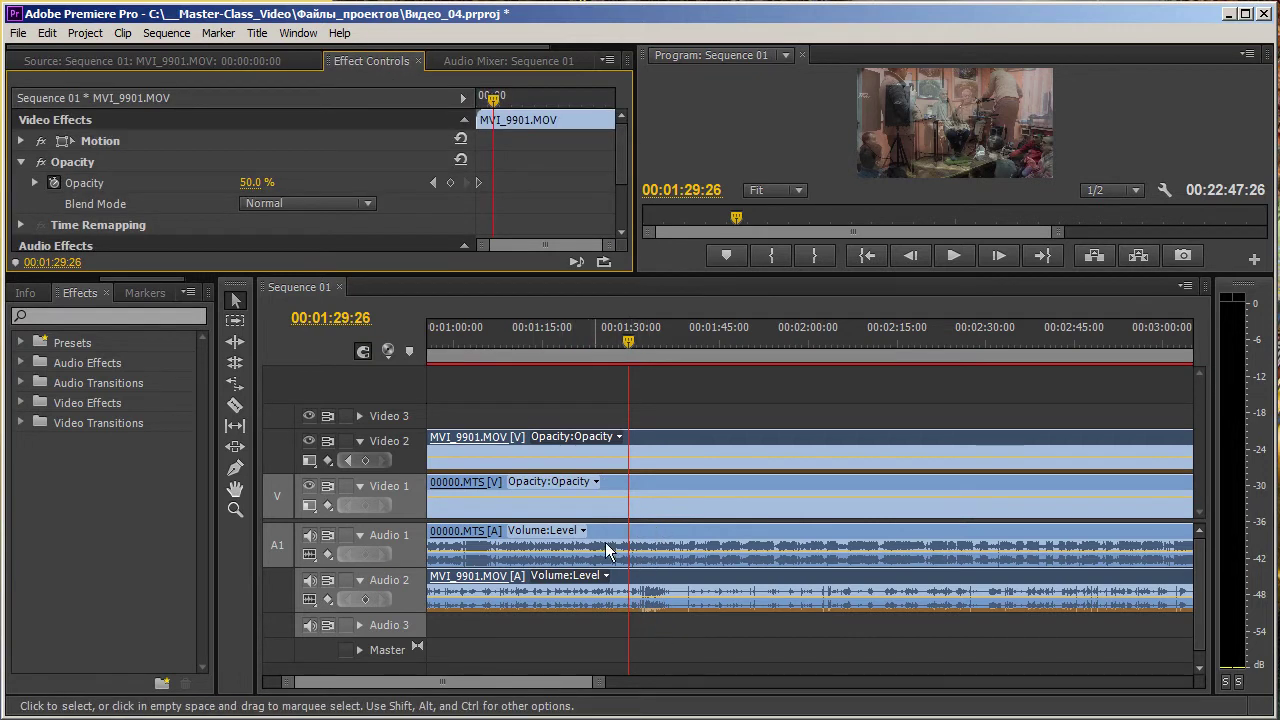
mouse_move(657, 538)
mouse_down()
mouse_move(762, 540)
mouse_move(743, 556)
mouse_move(757, 545)
mouse_up()
scroll(582, 534, down, 5)
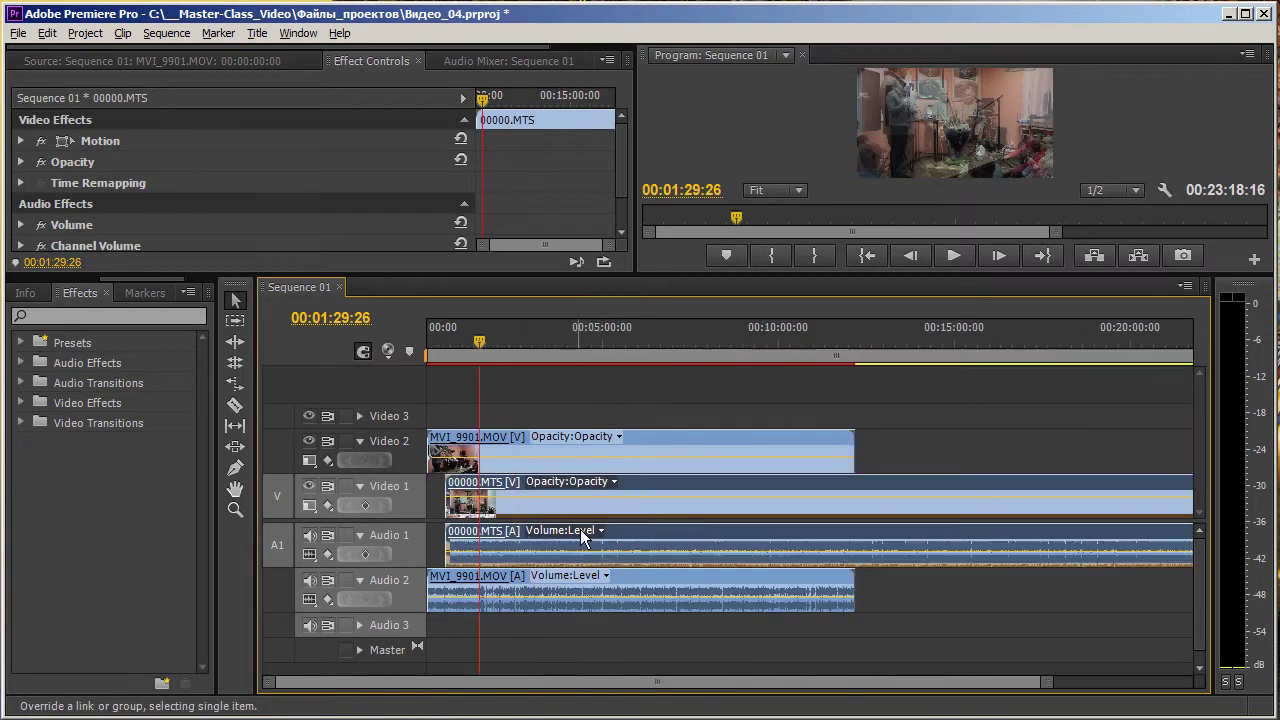
Zoom in, nudge 00000.MTS slightly, and play a short stretch to test the sync
key(=)
drag(600, 690, 570, 690)
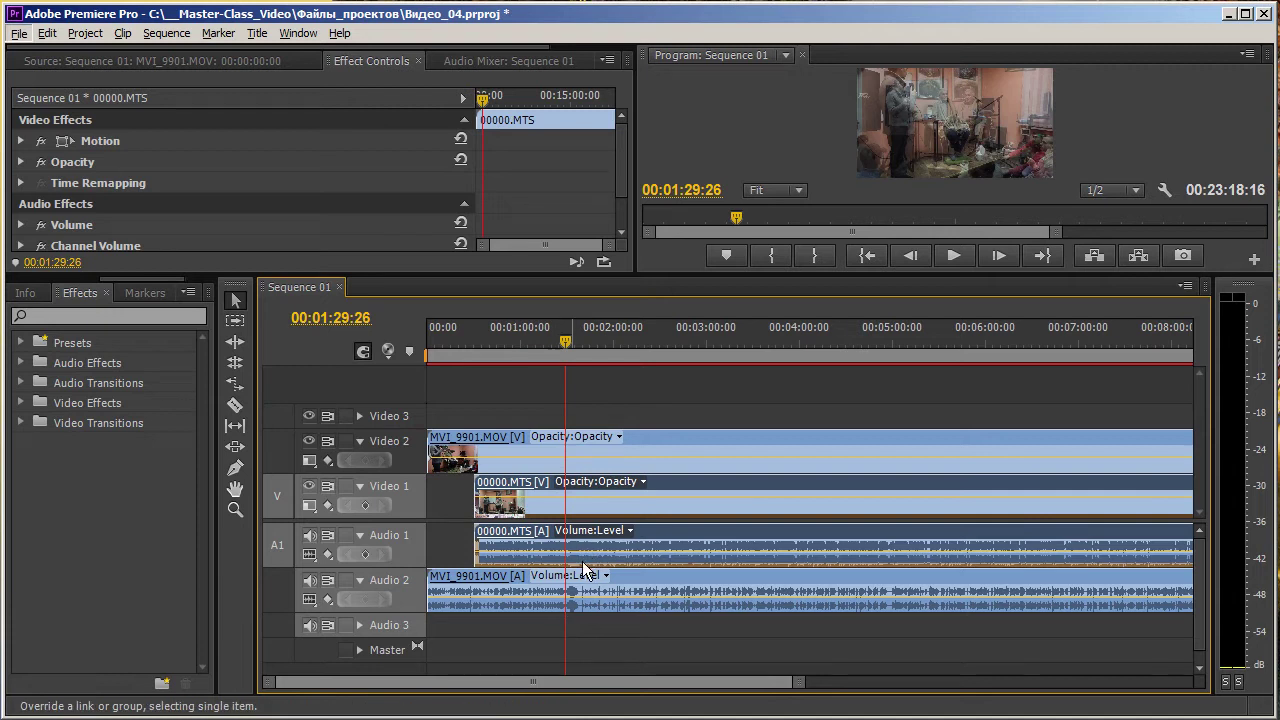
scroll(585, 568, up, 2)
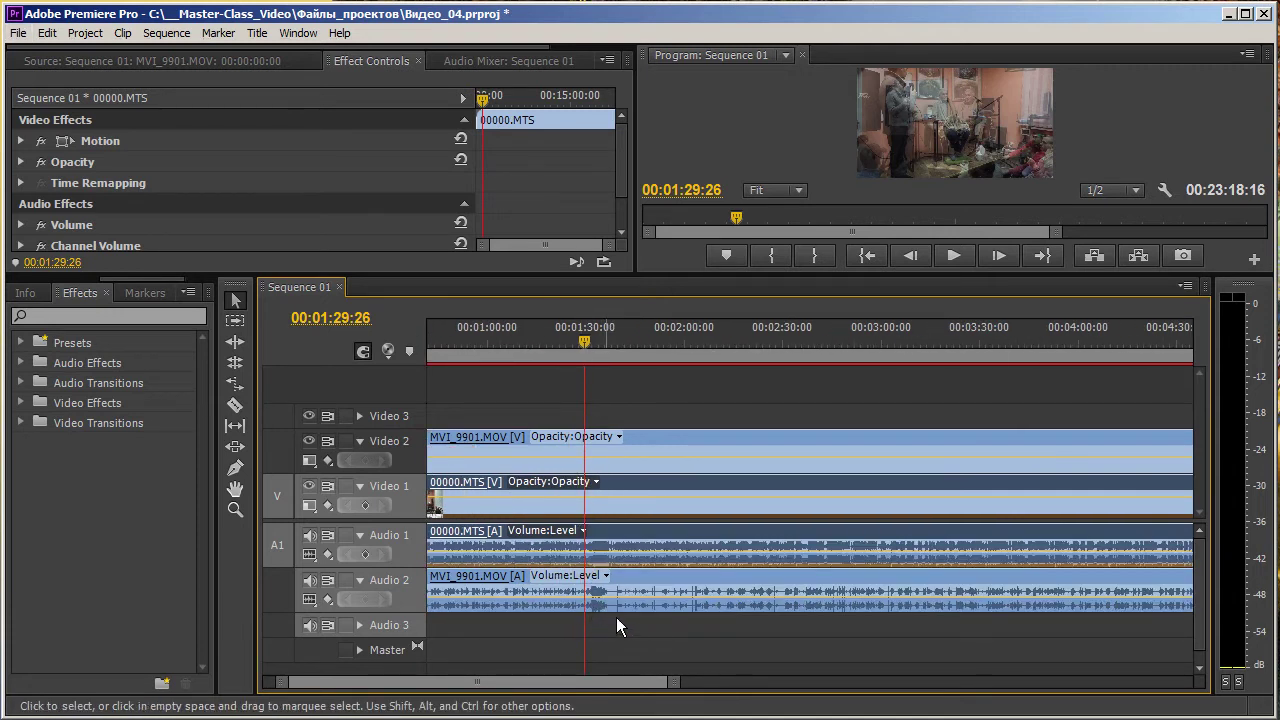
scroll(645, 580, up, 2)
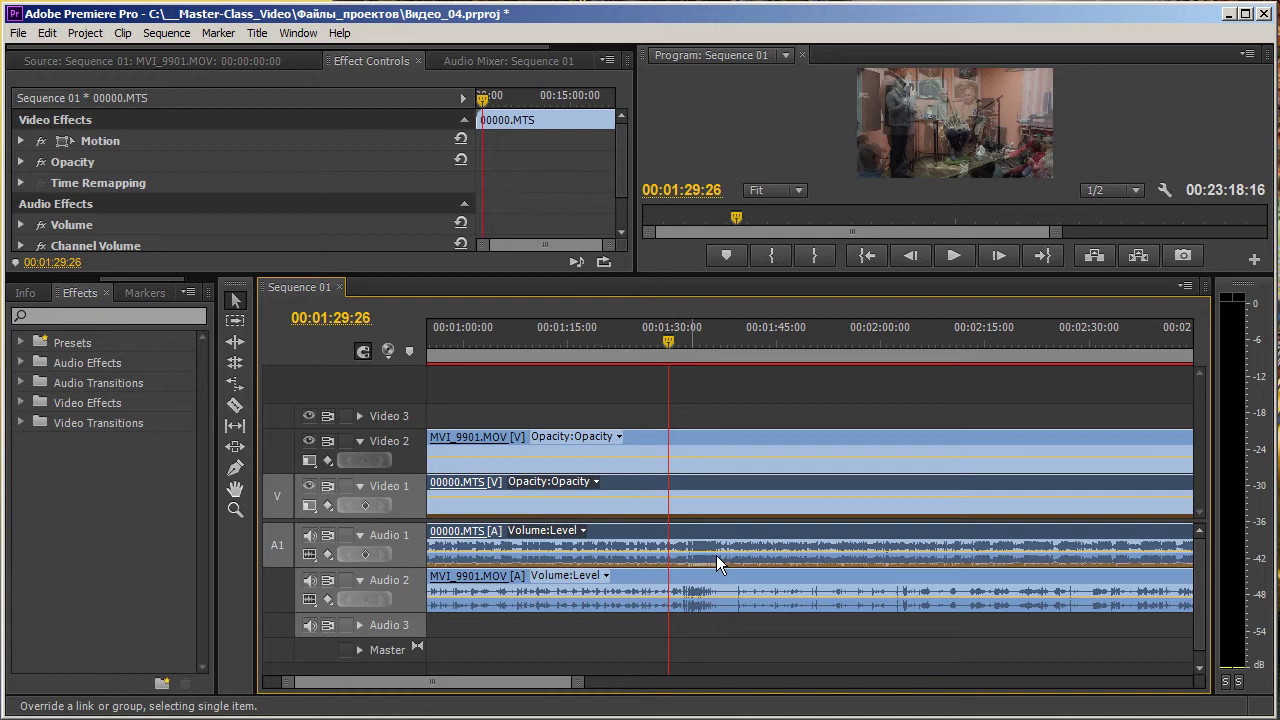
scroll(703, 558, down, 3)
drag(705, 555, 708, 553)
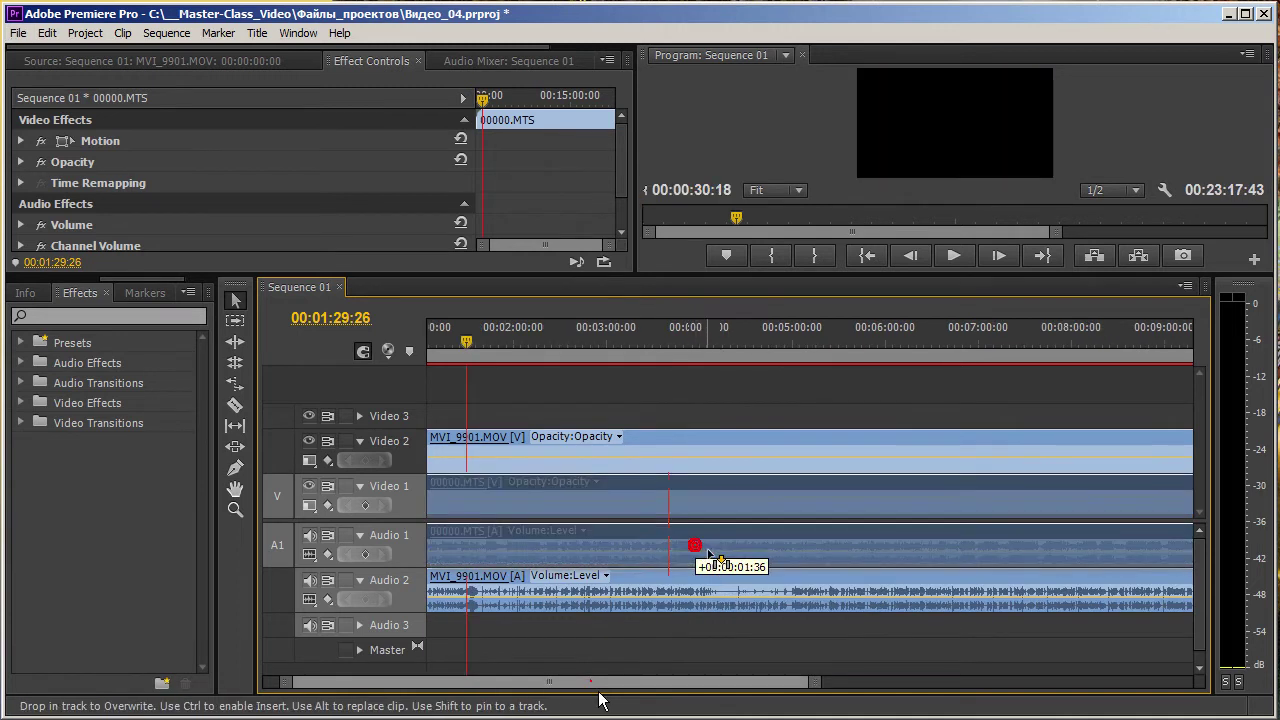
click(674, 345)
key(space)
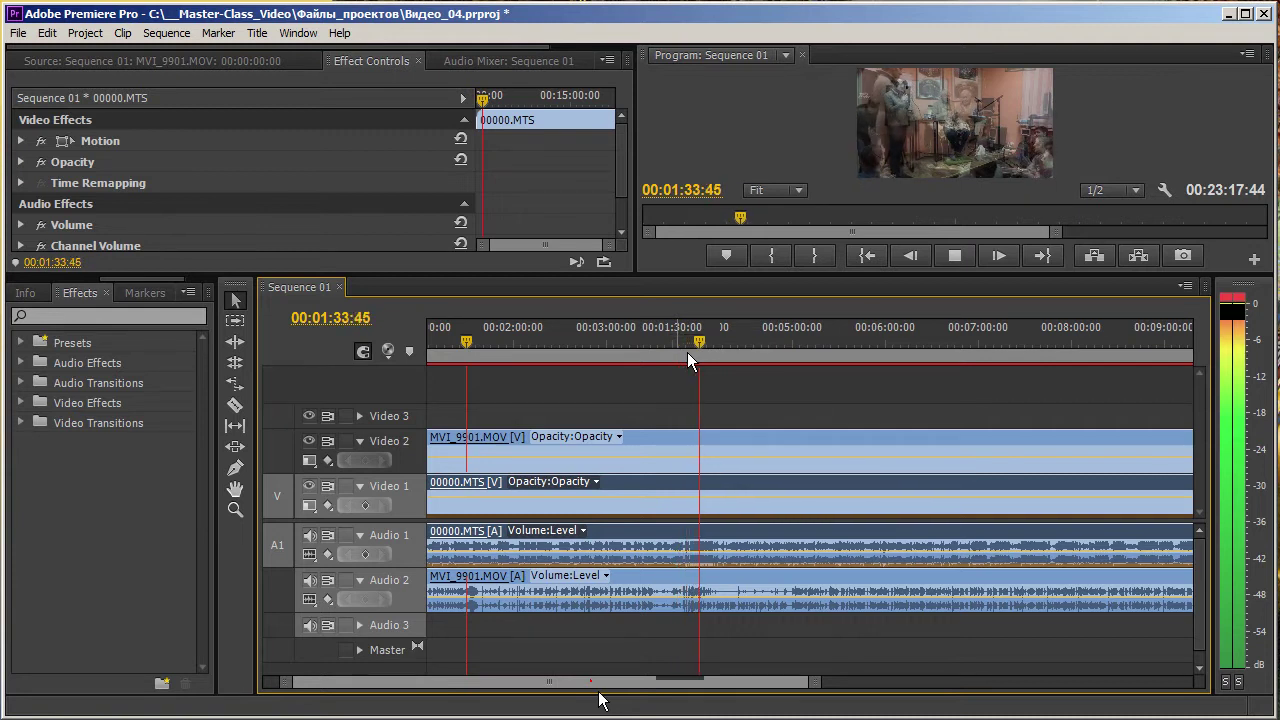
key(space)
Zoom in closely and nudge 00000.MTS a few frames until its waveform matches the MOV's
key(=)
key(=)
key(=)
key(=)
key(=)
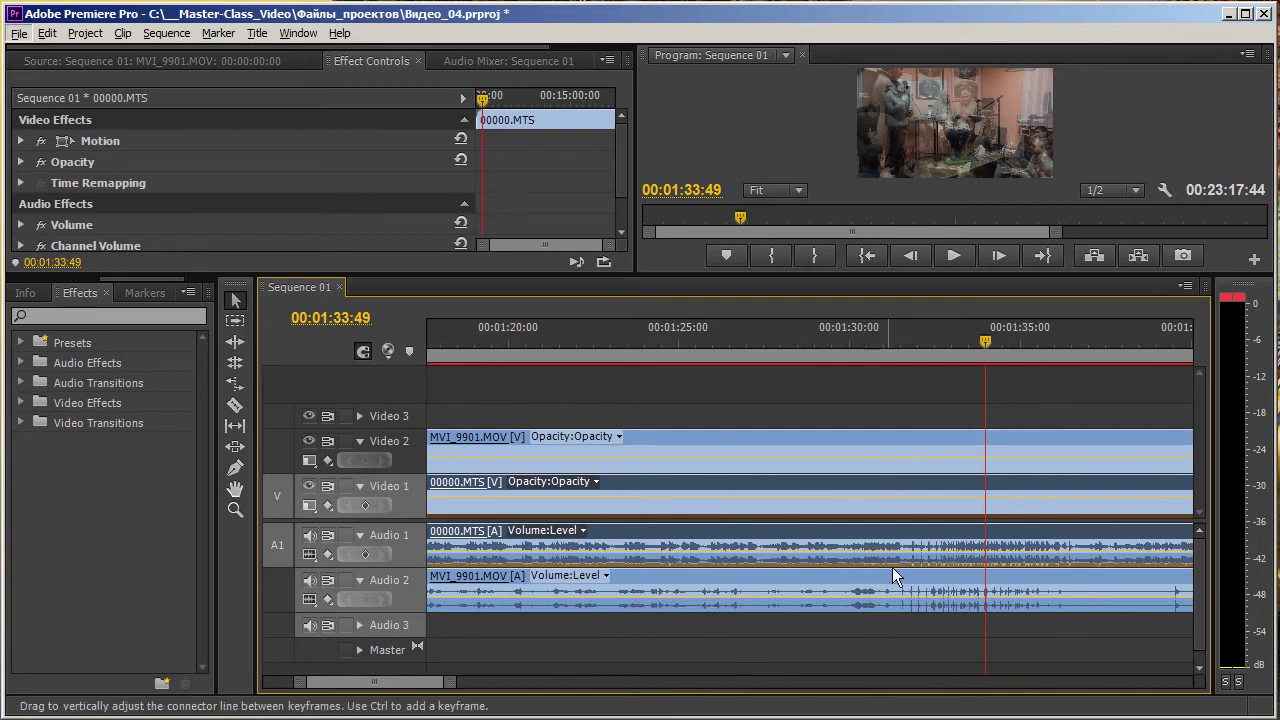
drag(892, 568, 864, 576)
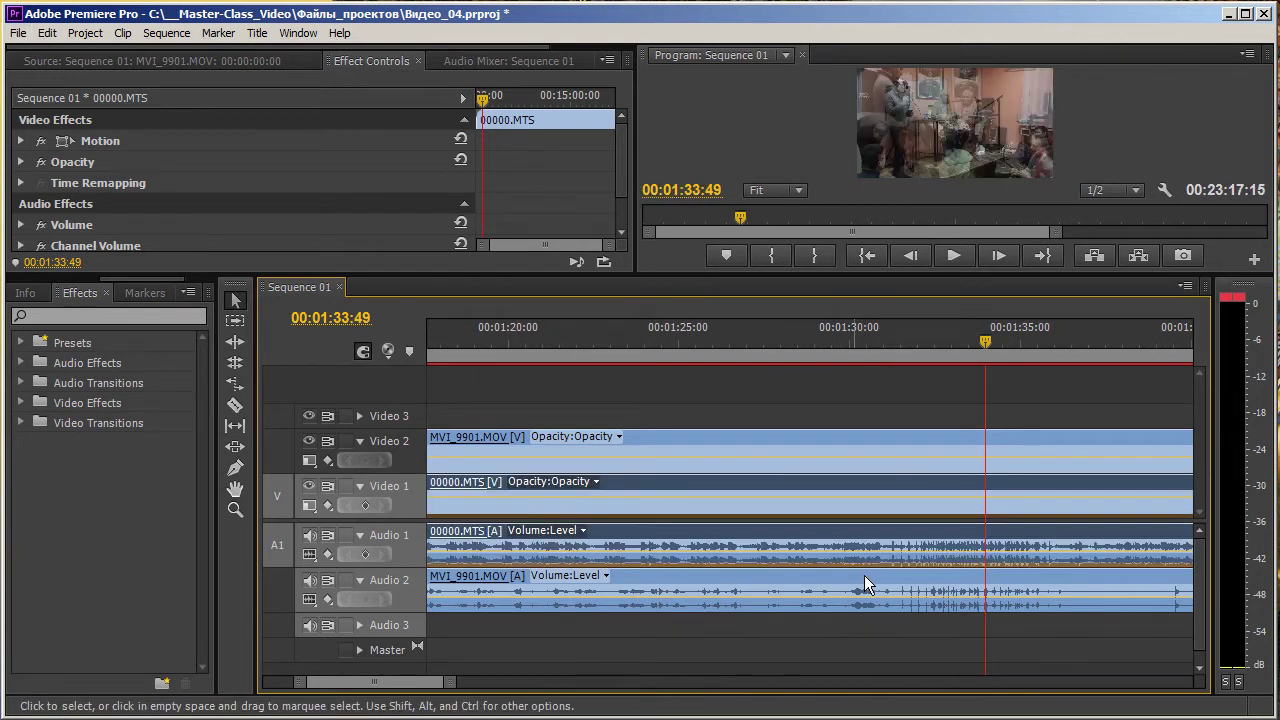
scroll(864, 590, up, 1)
scroll(864, 591, up, 1)
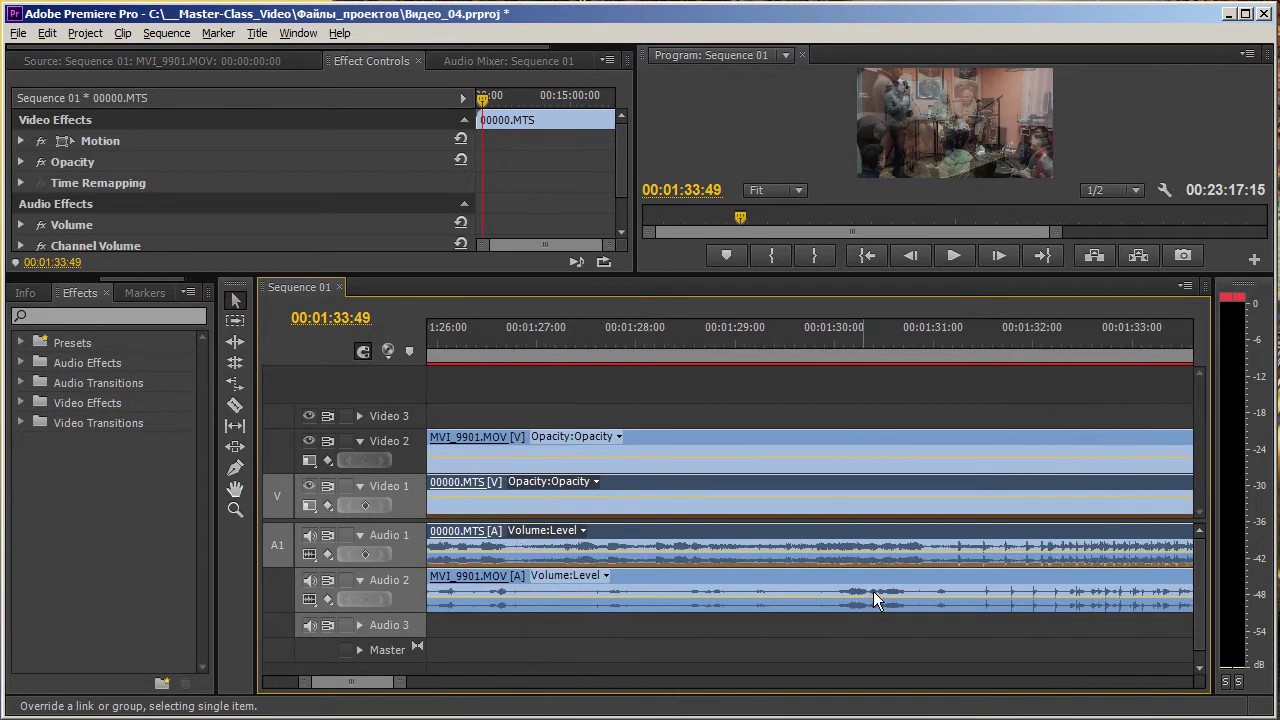
scroll(873, 591, up, 1)
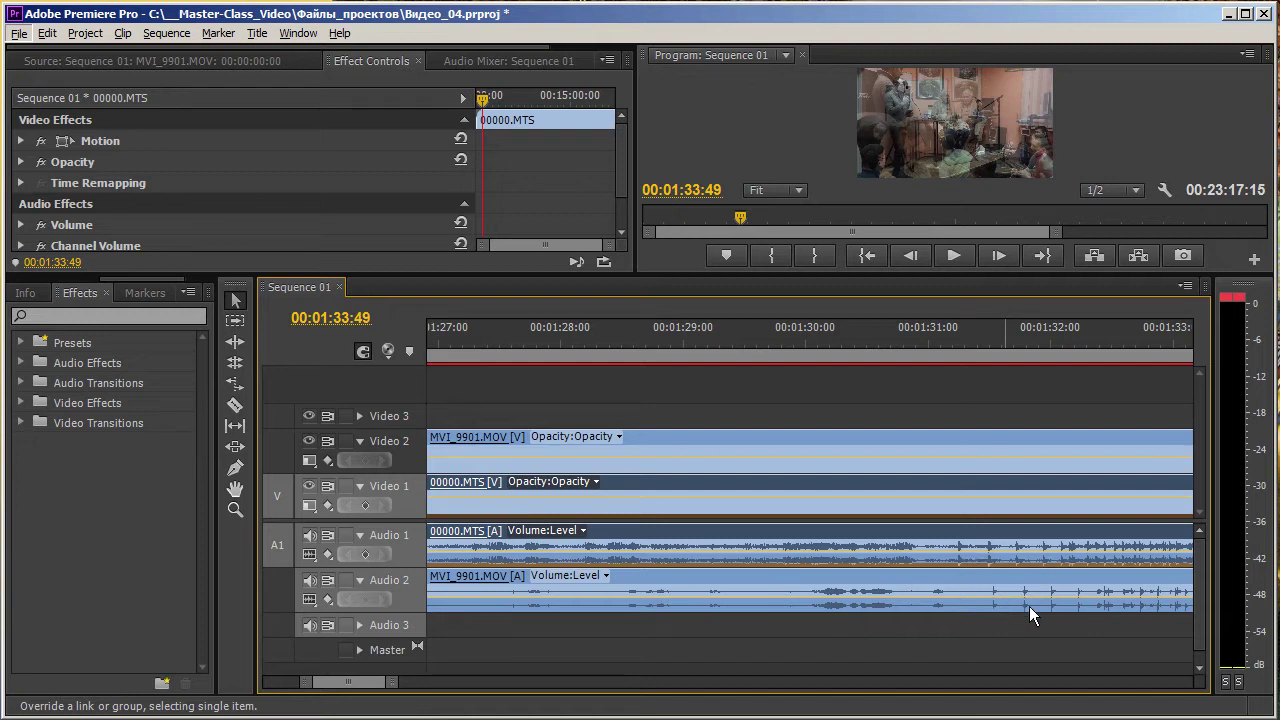
drag(969, 555, 996, 553)
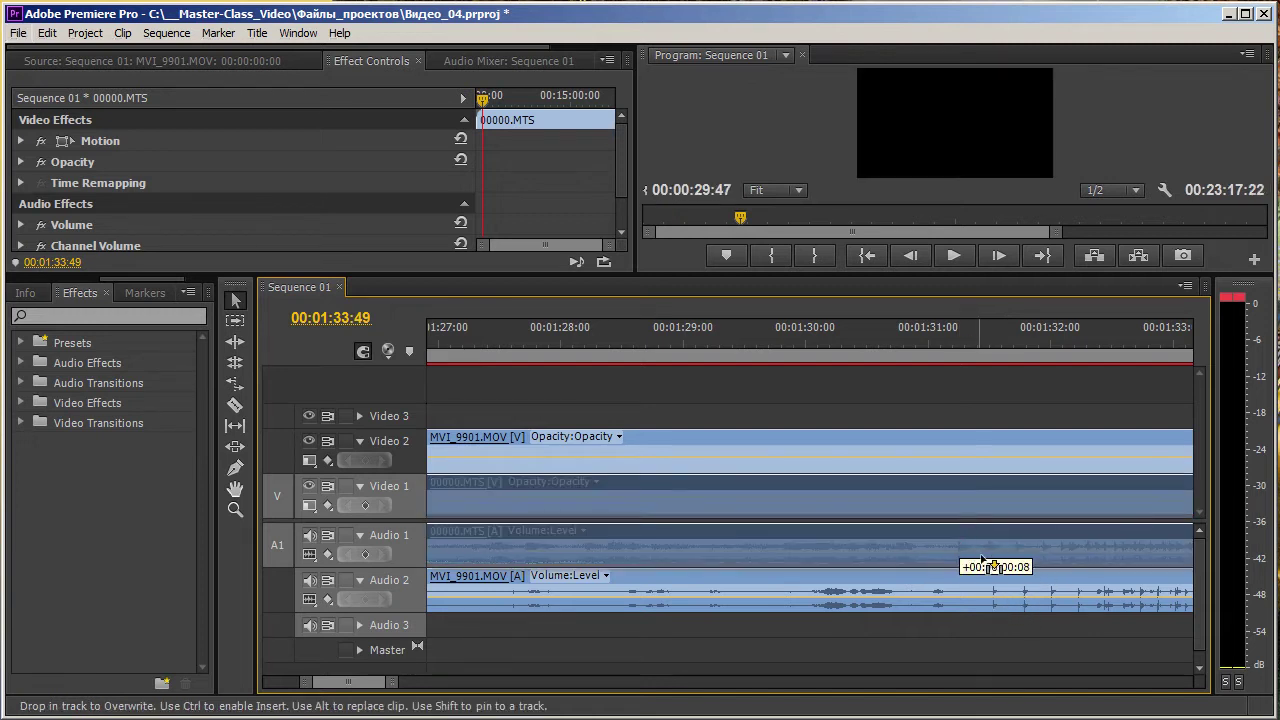
click(996, 556)
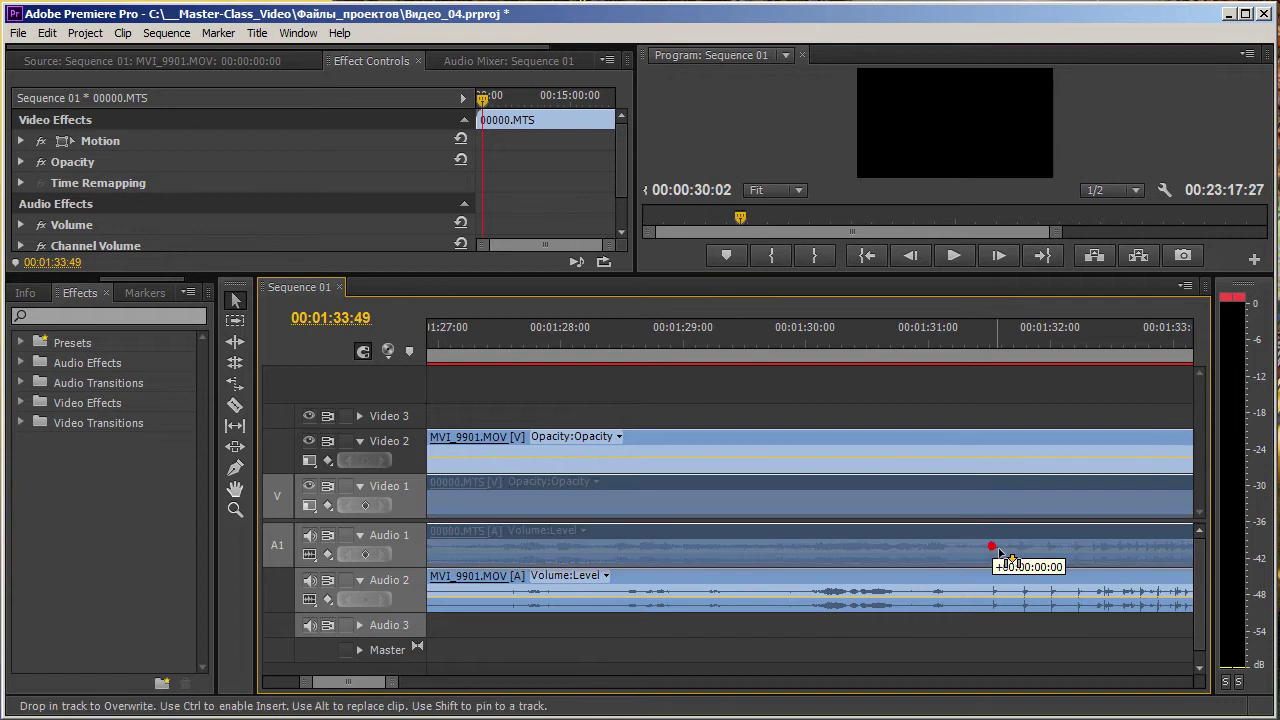
click(1005, 555)
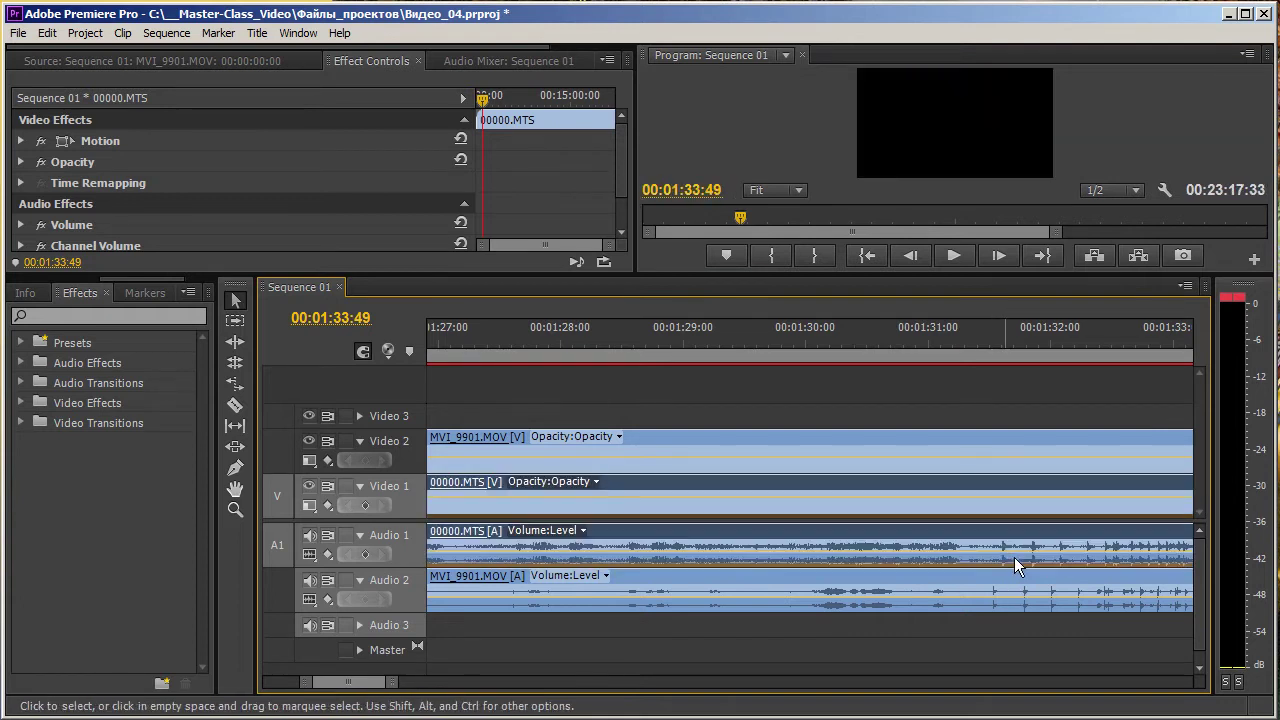
scroll(1014, 557, up, 1)
click(984, 553)
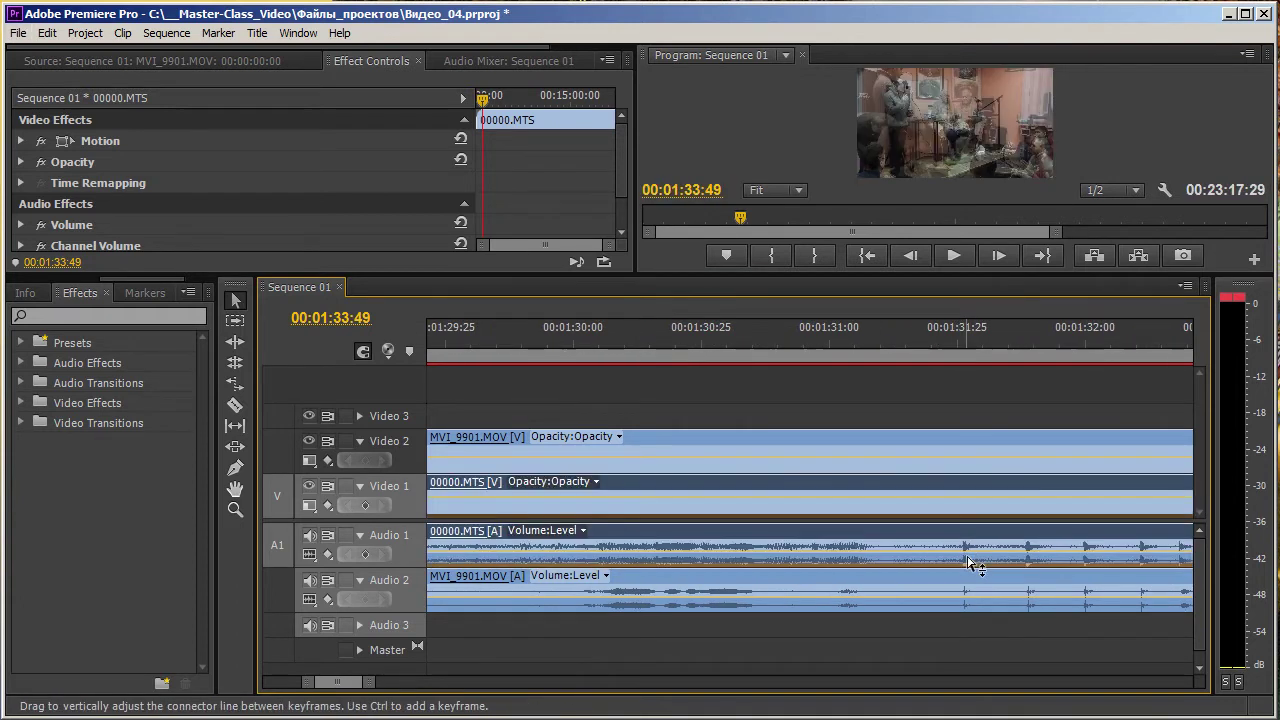
scroll(979, 567, down, 1)
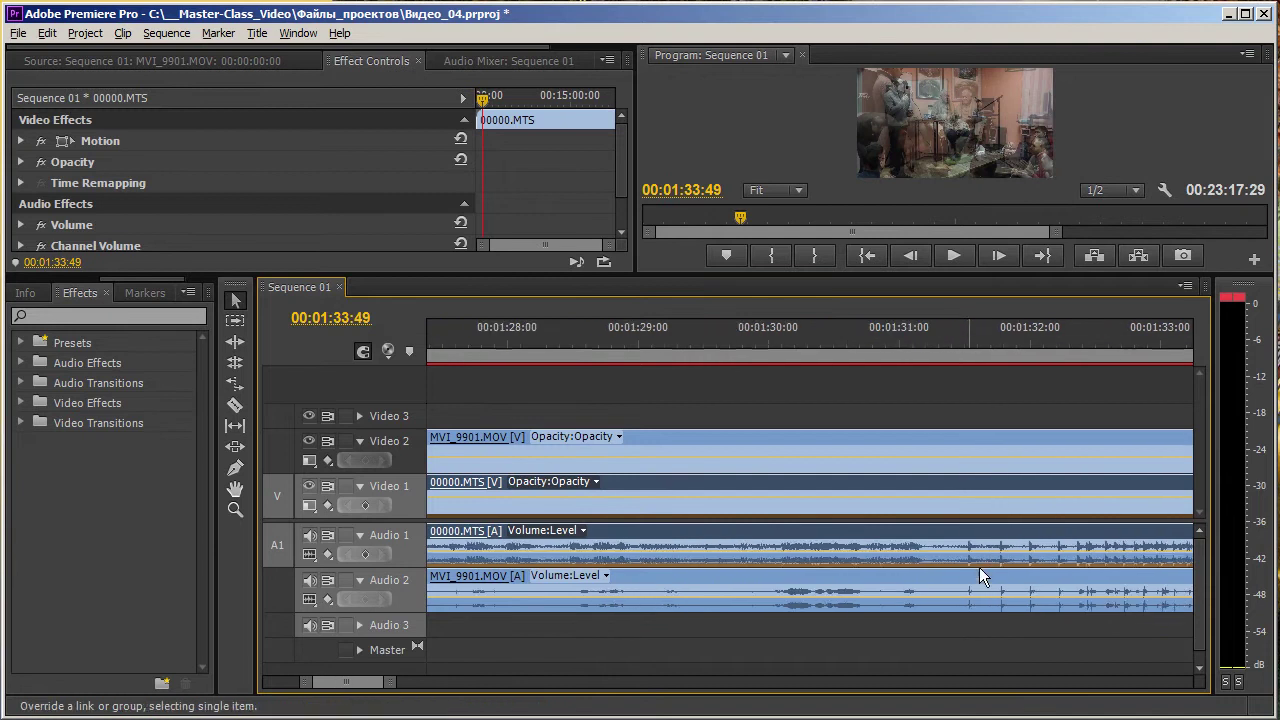
scroll(980, 475, up, 2)
Play back from 00:01:31:26 to check the sync, then return to 00:01:30:31
click(964, 345)
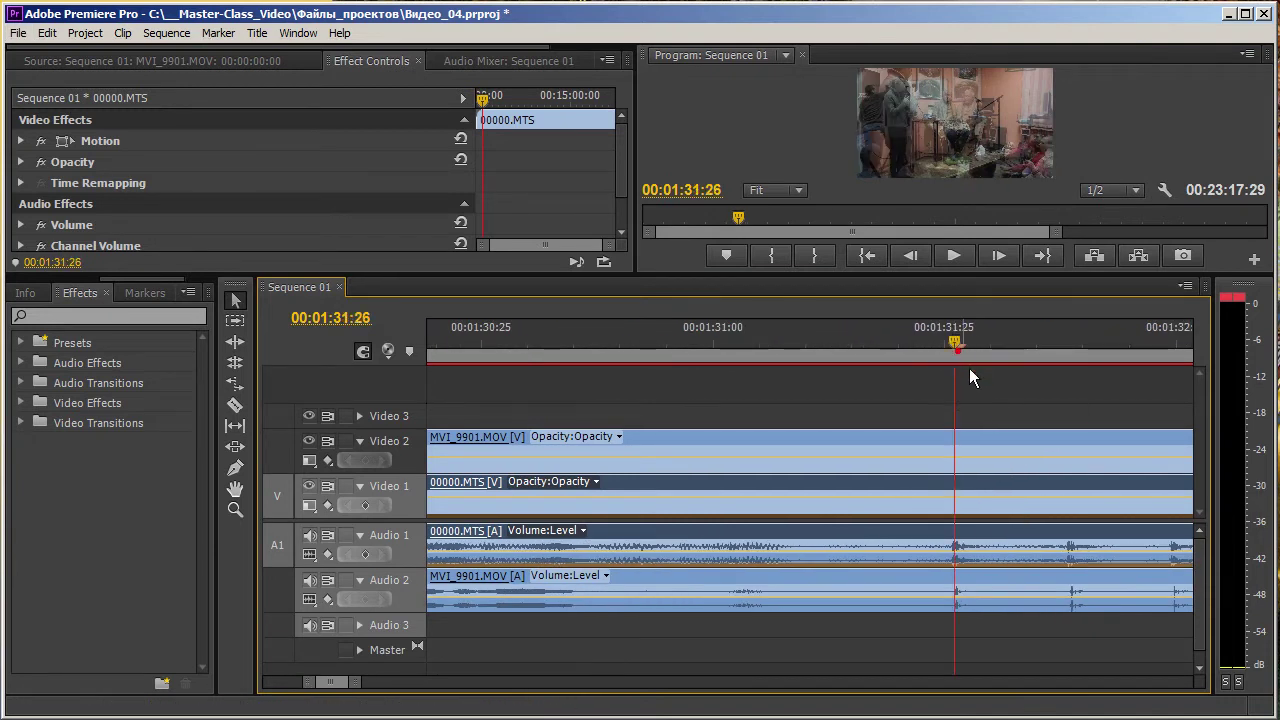
key(space)
scroll(783, 515, down, 3)
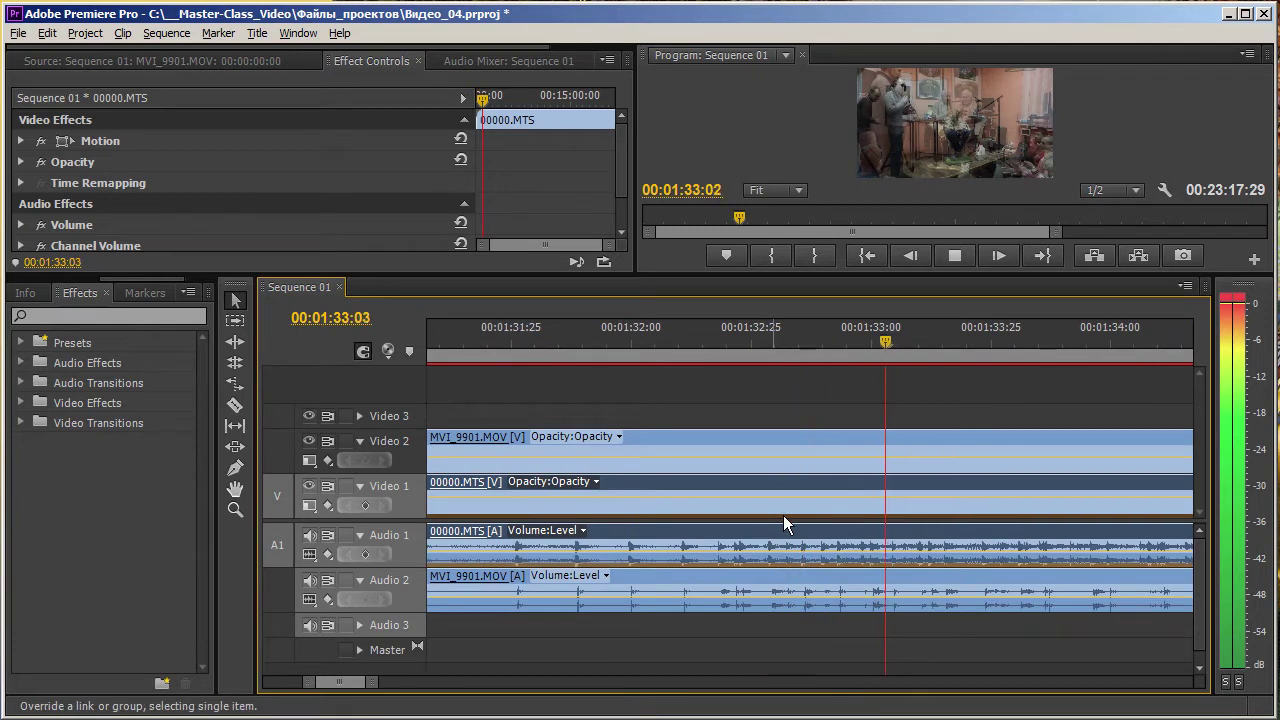
scroll(784, 525, down, 2)
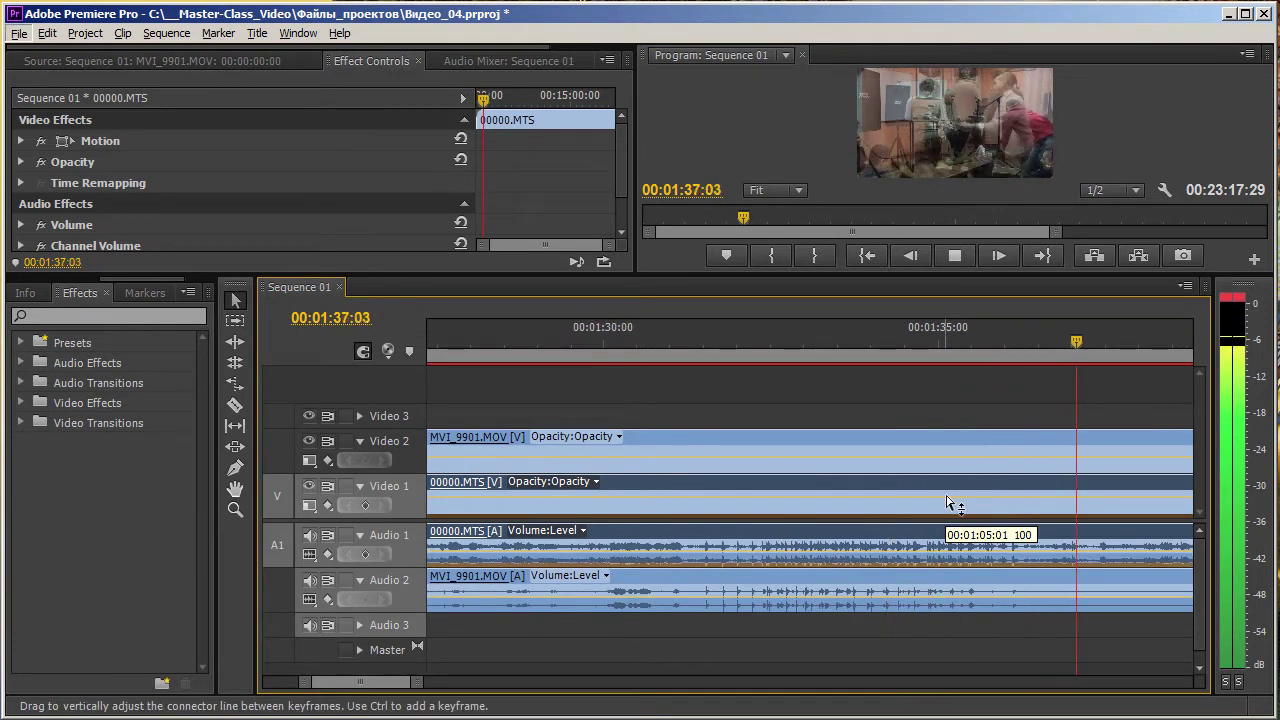
click(645, 343)
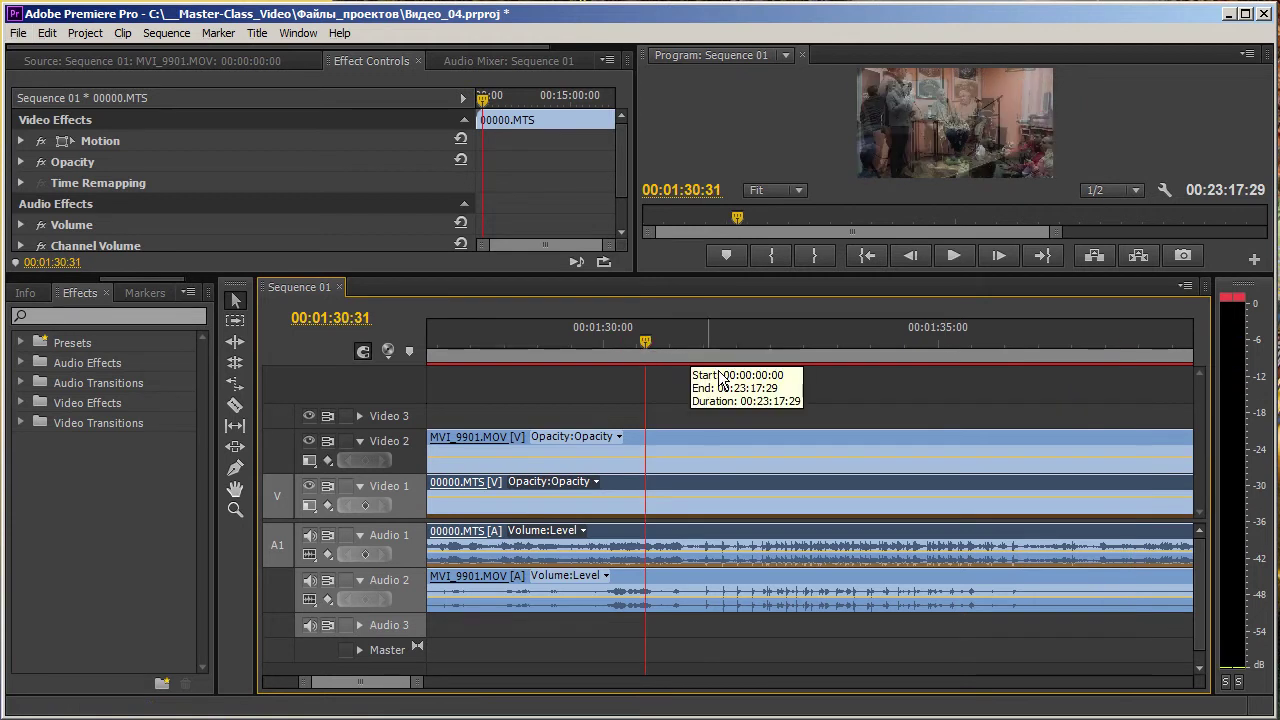
Play the overlap to 00:01:33:45, zoom out, and select MVI_9901.MOV showing 50% opacity
key(space)
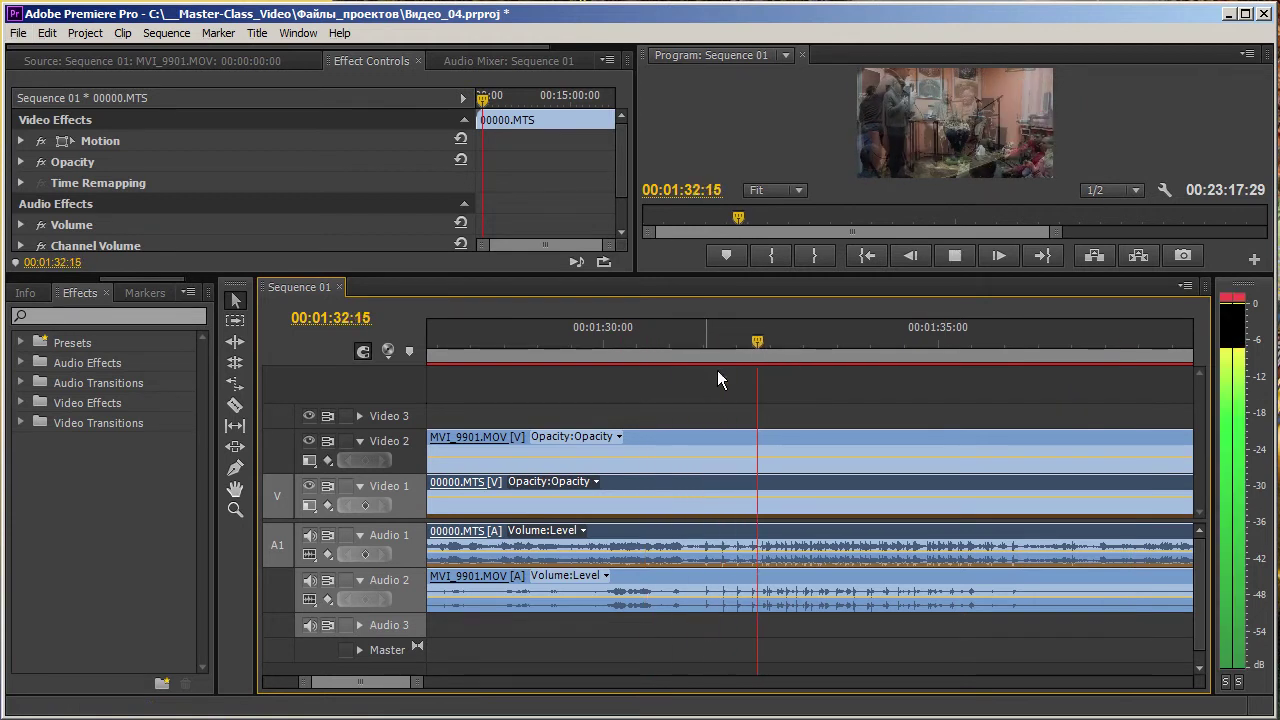
key(space)
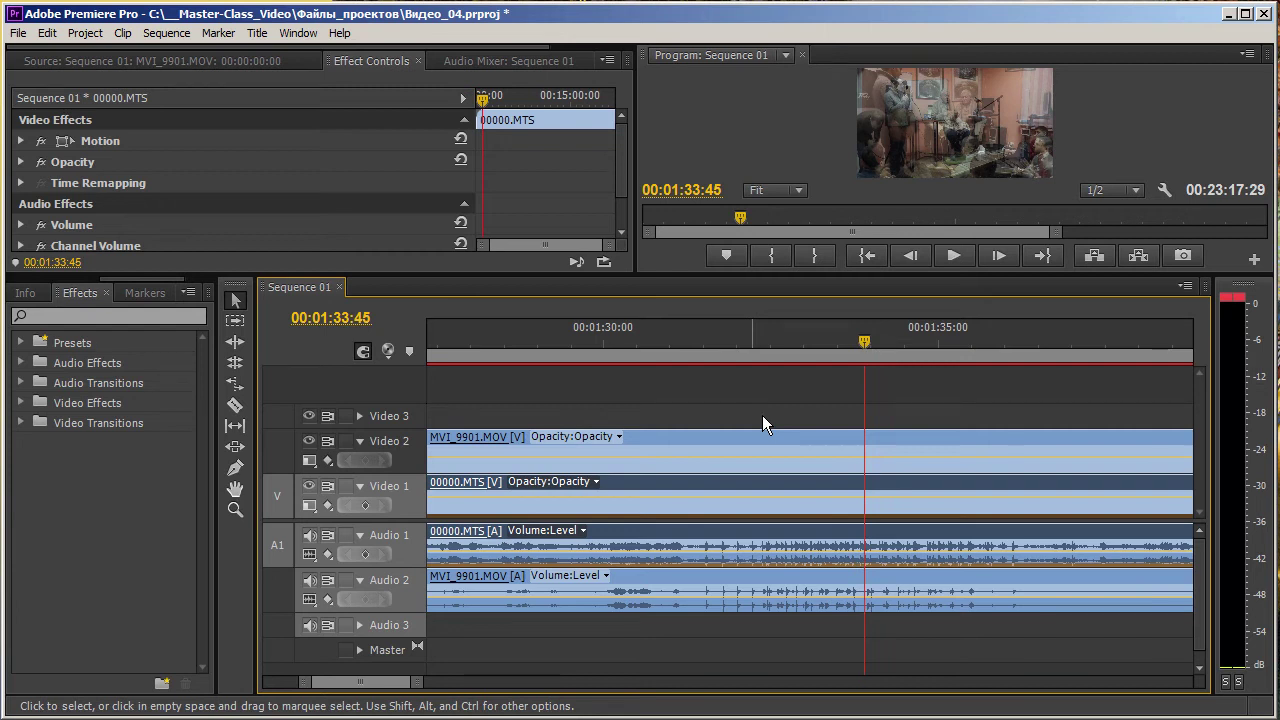
alt+scroll(783, 550, down, 2)
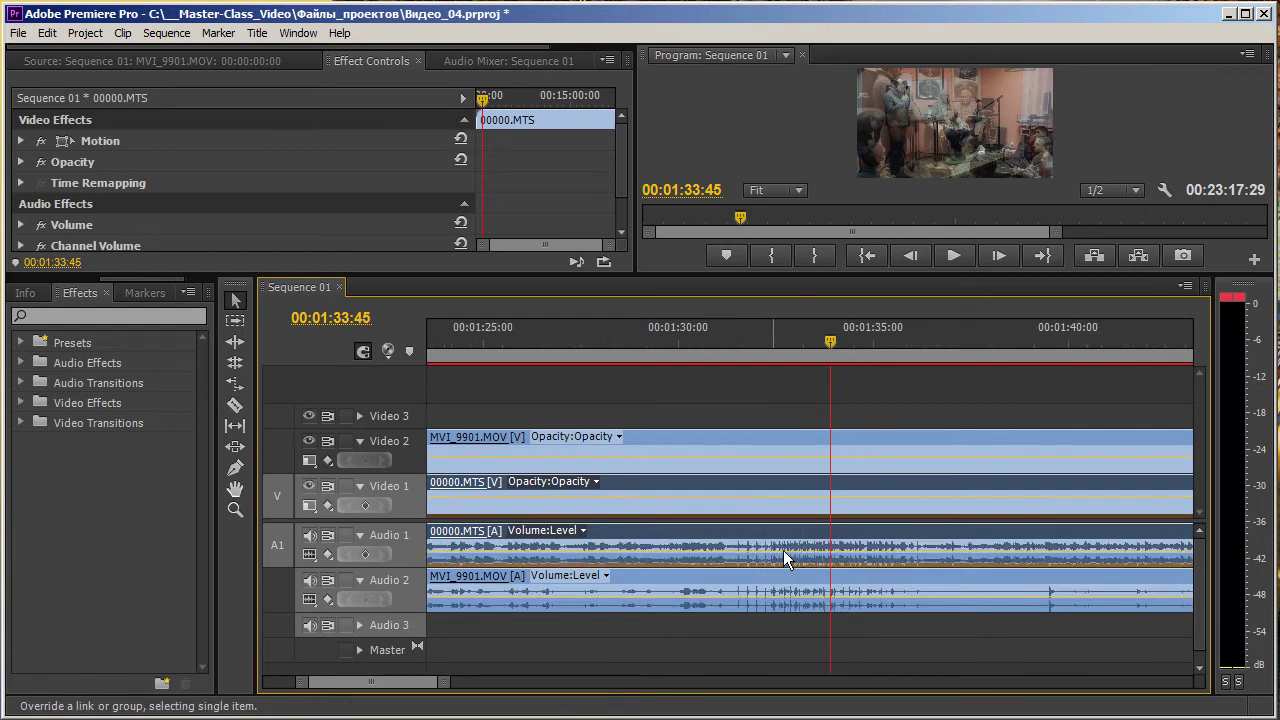
alt+scroll(758, 560, down, 3)
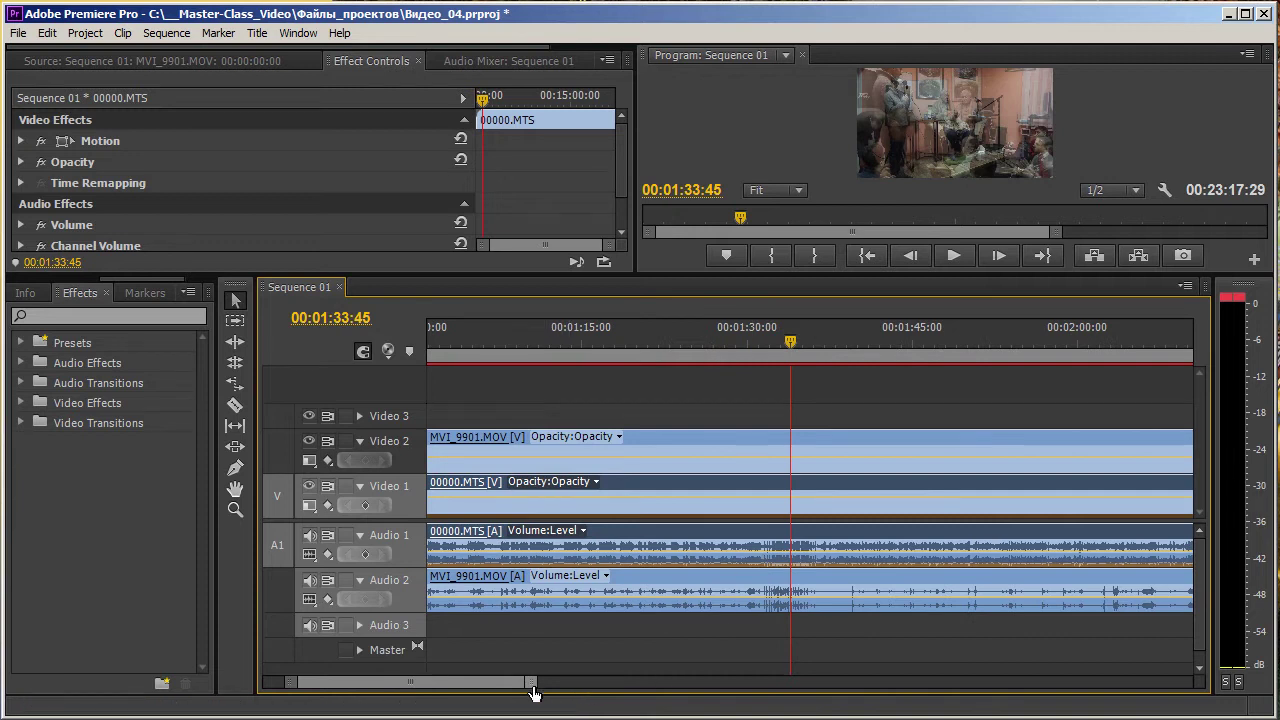
drag(527, 682, 503, 682)
alt+scroll(663, 537, down, 3)
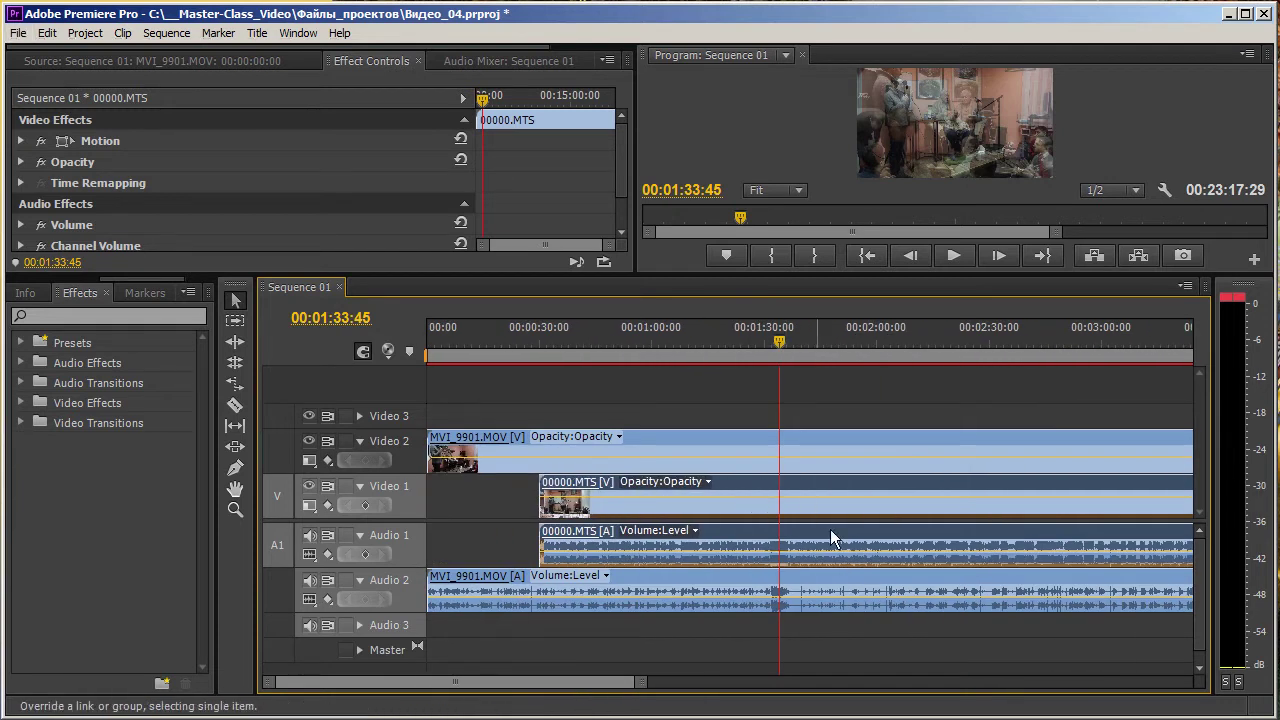
alt+scroll(830, 529, up, 2)
drag(535, 683, 508, 703)
click(864, 462)
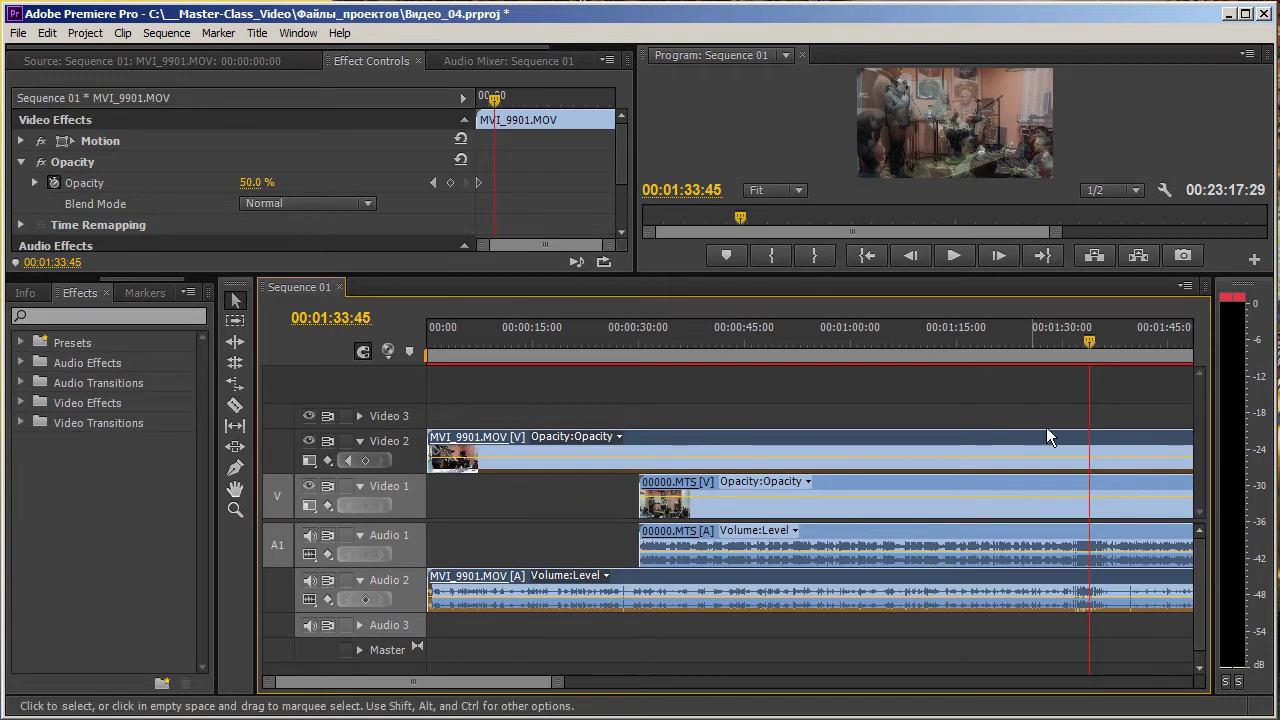
Enlarge the Program monitor to view the 50% MOV overlay near 00:01:24, then restore the Timeline height
mouse_move(1097, 347)
mouse_down()
mouse_move(1022, 350)
mouse_move(1059, 370)
mouse_up()
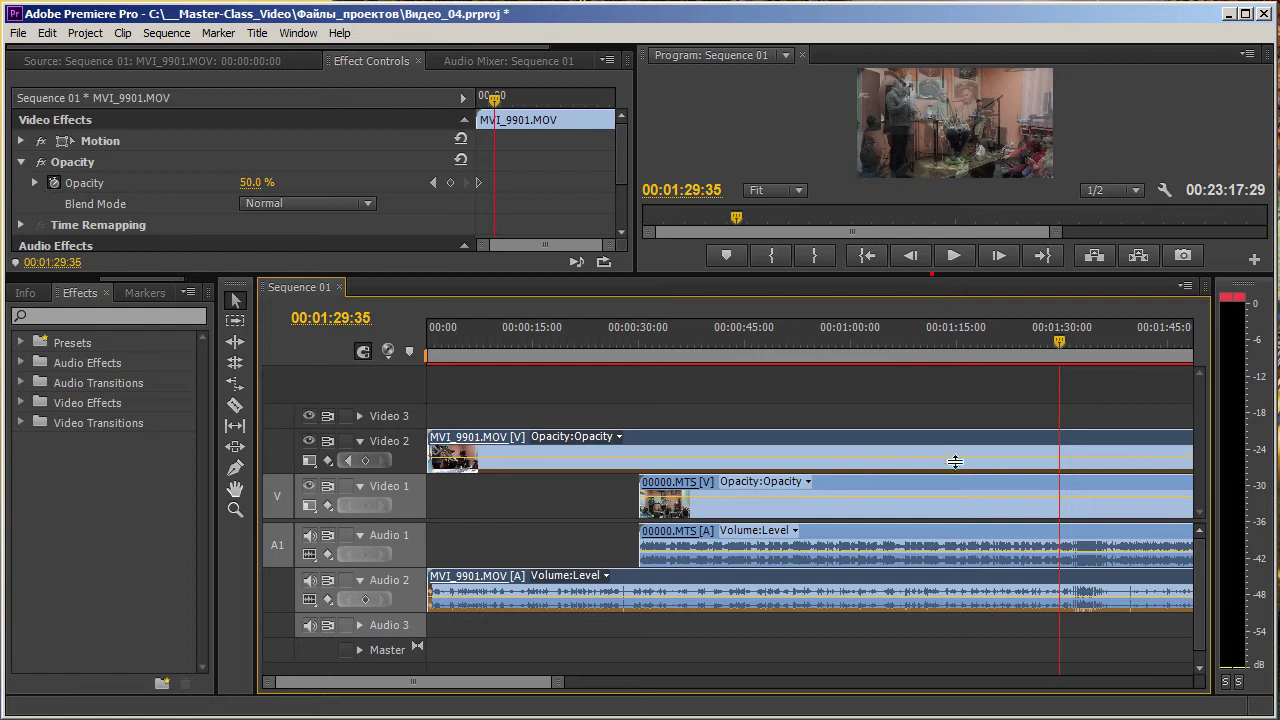
drag(955, 461, 956, 499)
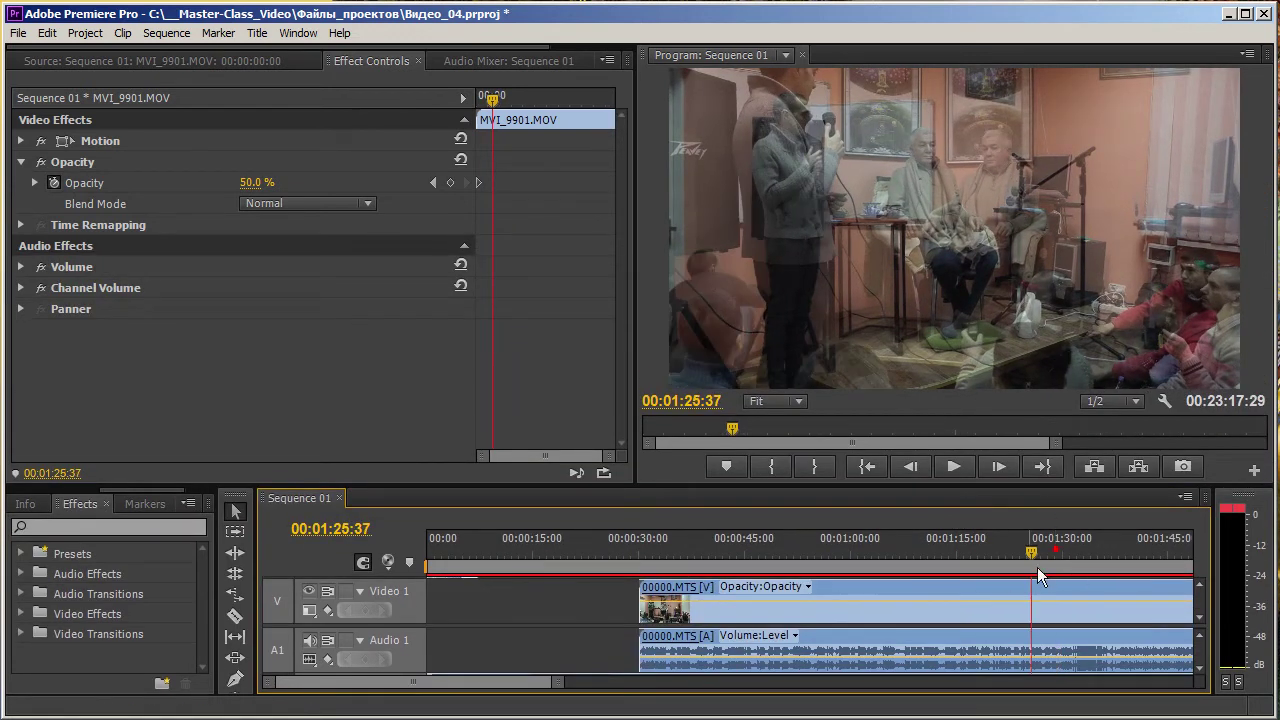
scroll(1004, 594, down, 3)
scroll(780, 603, down, 1)
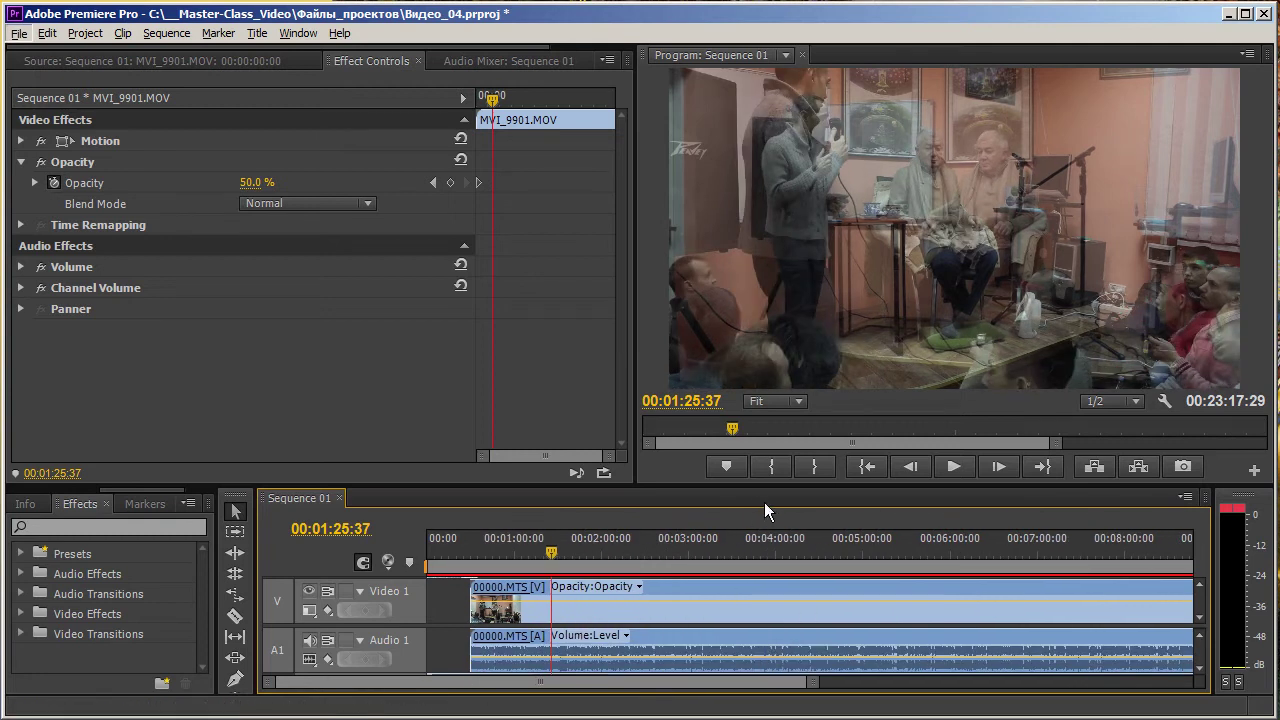
drag(768, 494, 790, 278)
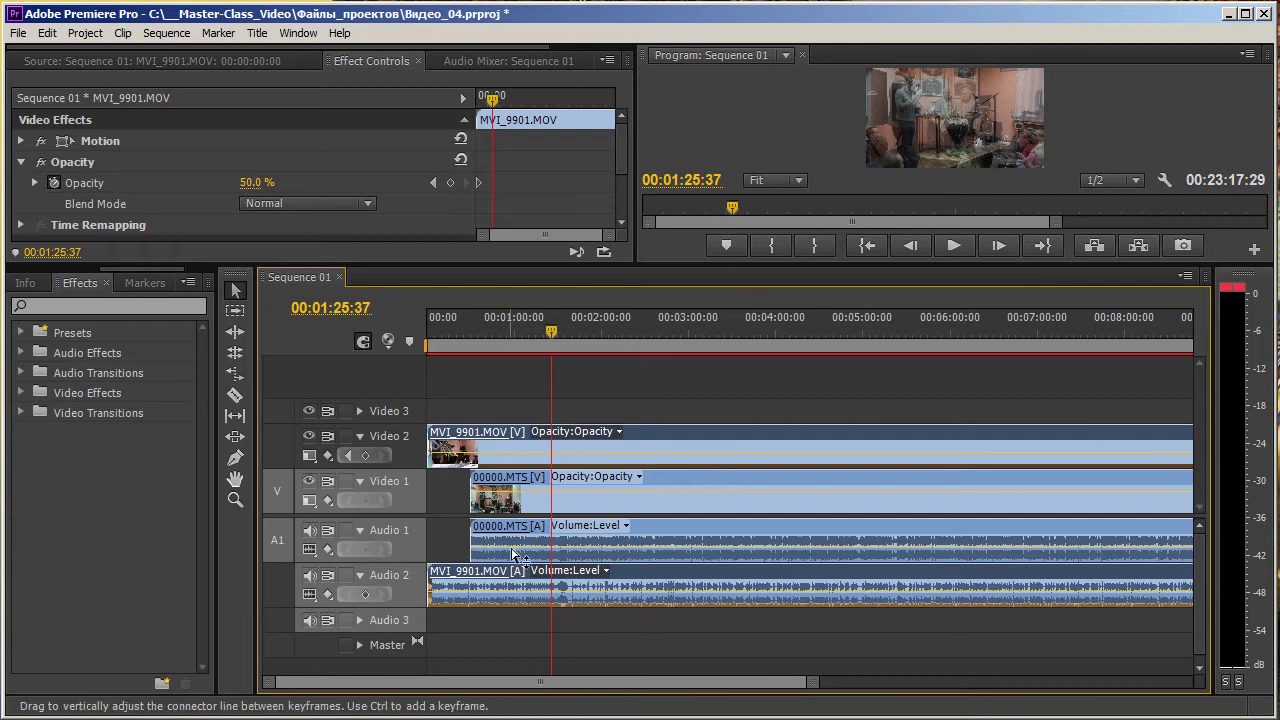
Select 00000.MTS and scrub between 00:02:08:36 and 00:01:29:22 to compare the clips
click(613, 550)
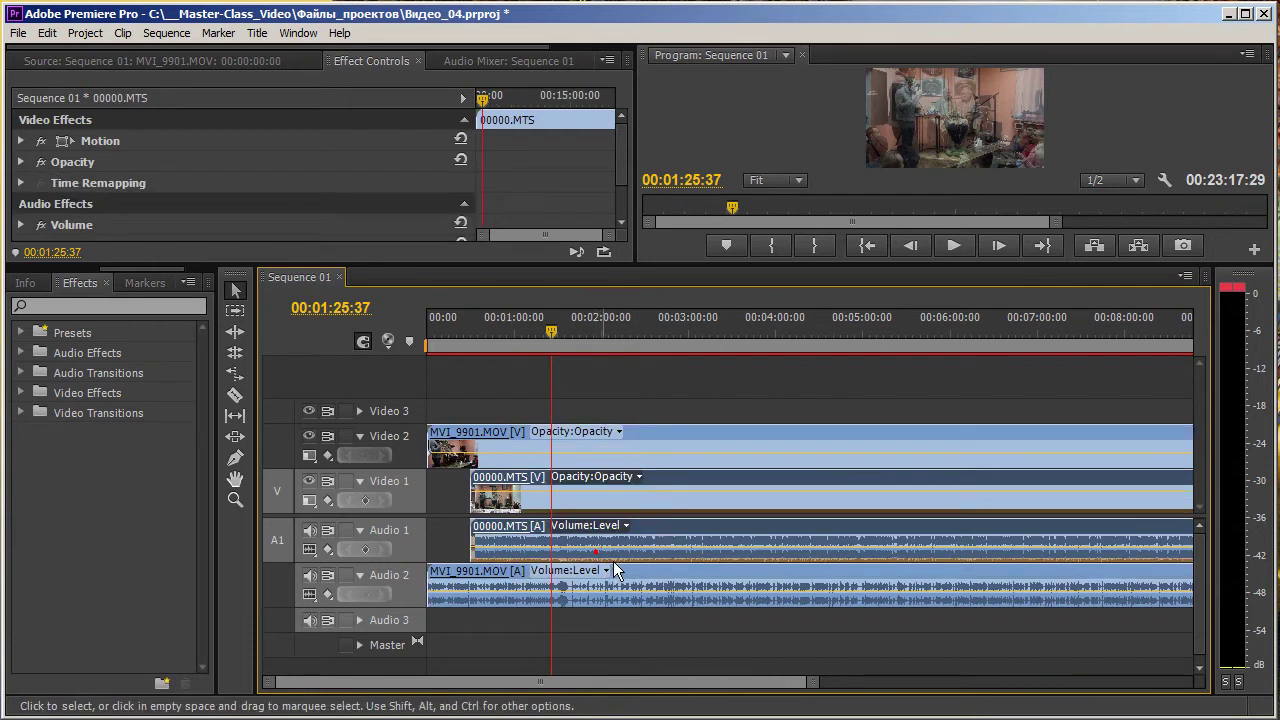
drag(558, 338, 604, 338)
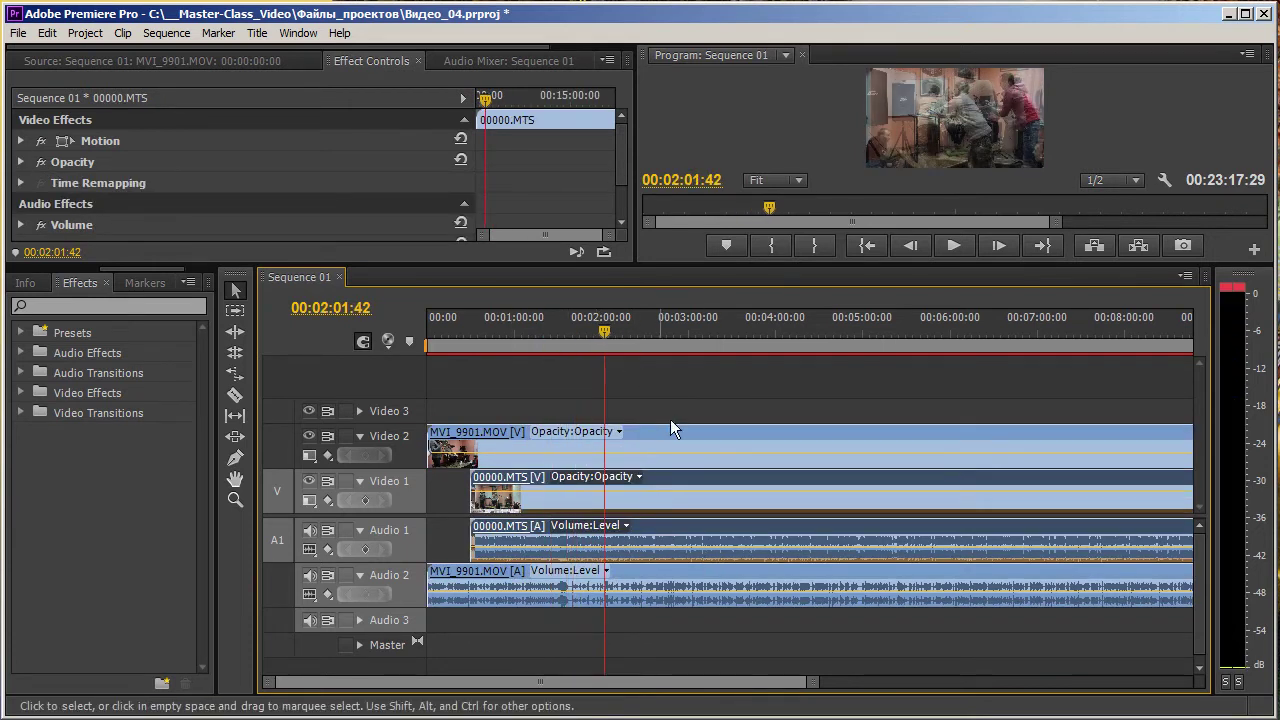
click(614, 339)
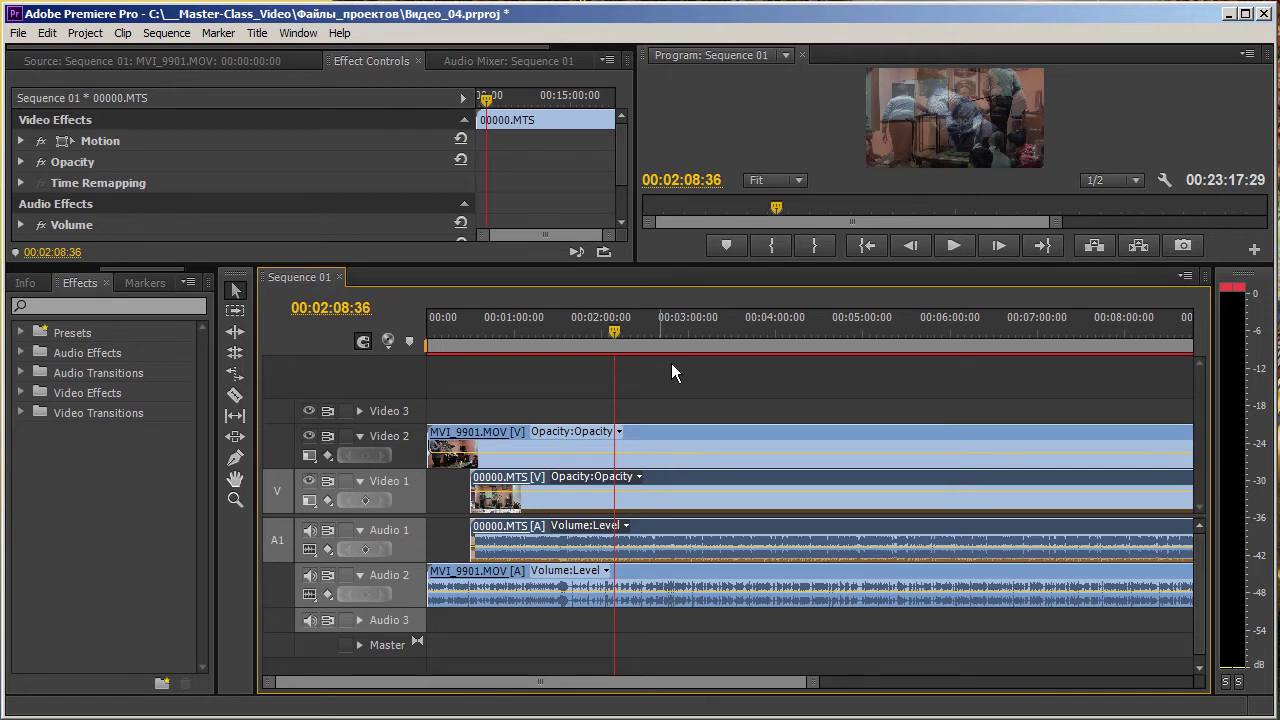
drag(632, 341, 567, 362)
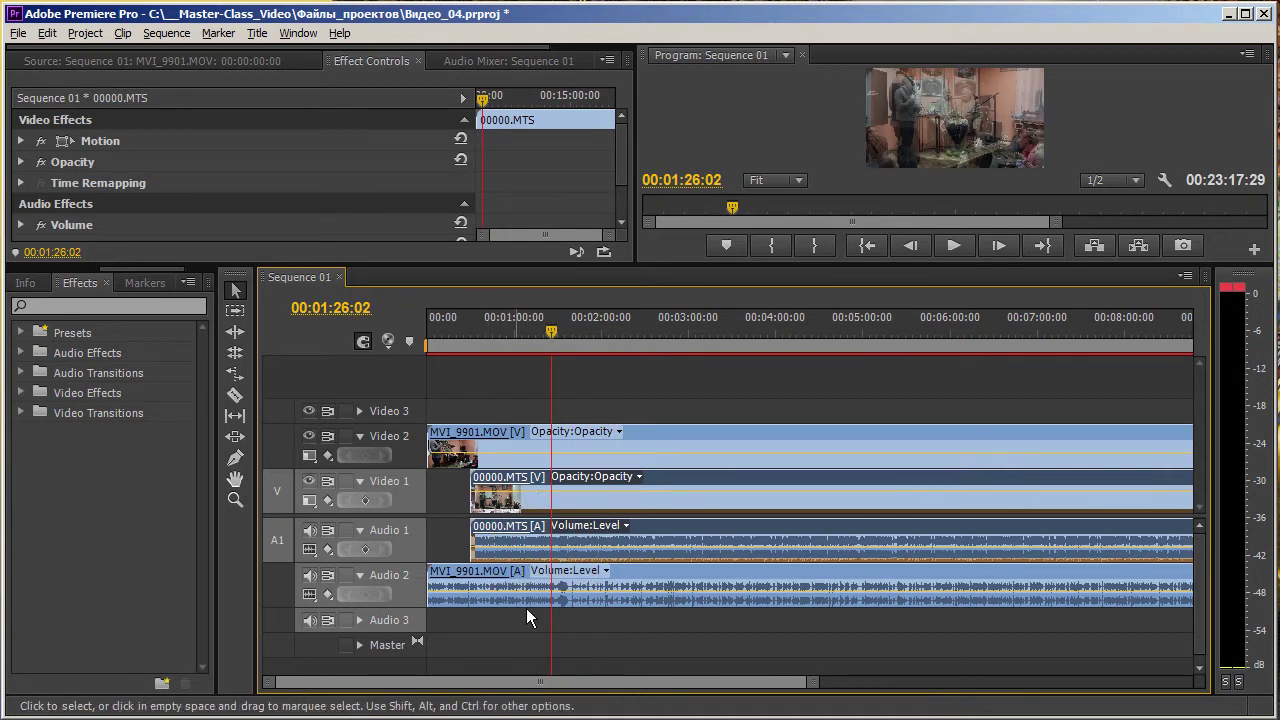
scroll(524, 600, up, 2)
scroll(677, 700, up, 1)
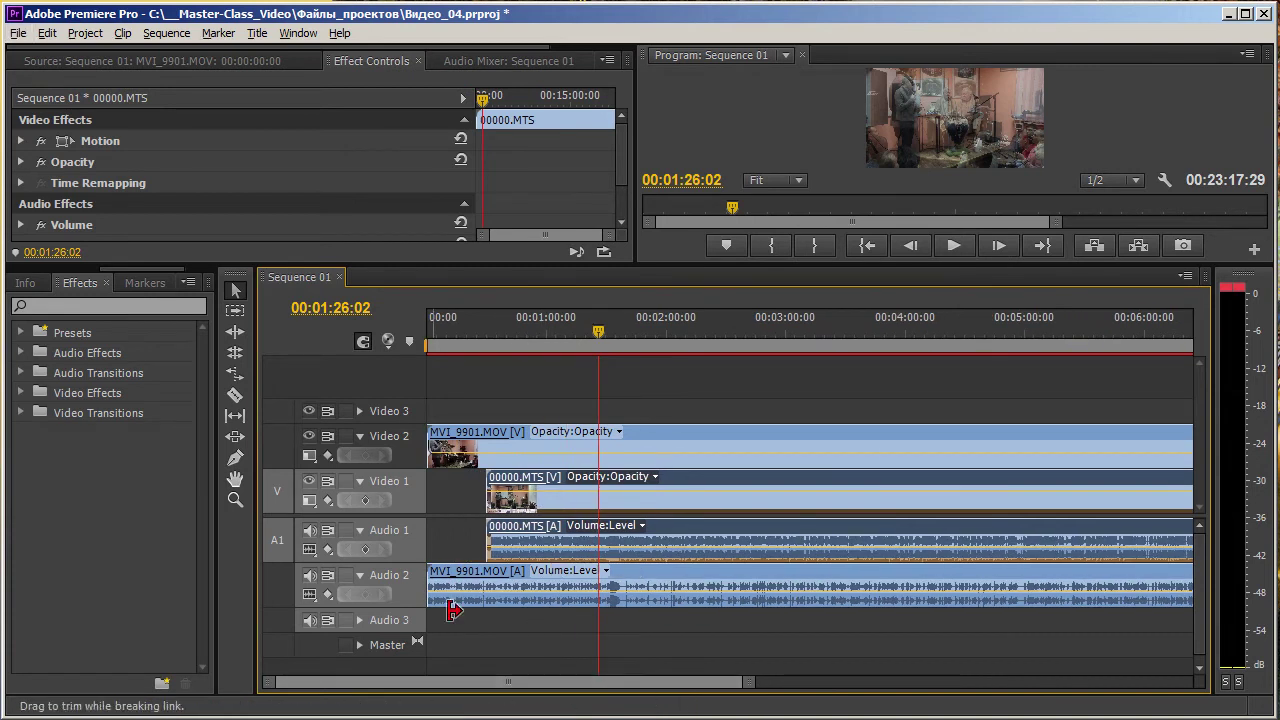
scroll(530, 560, up, 2)
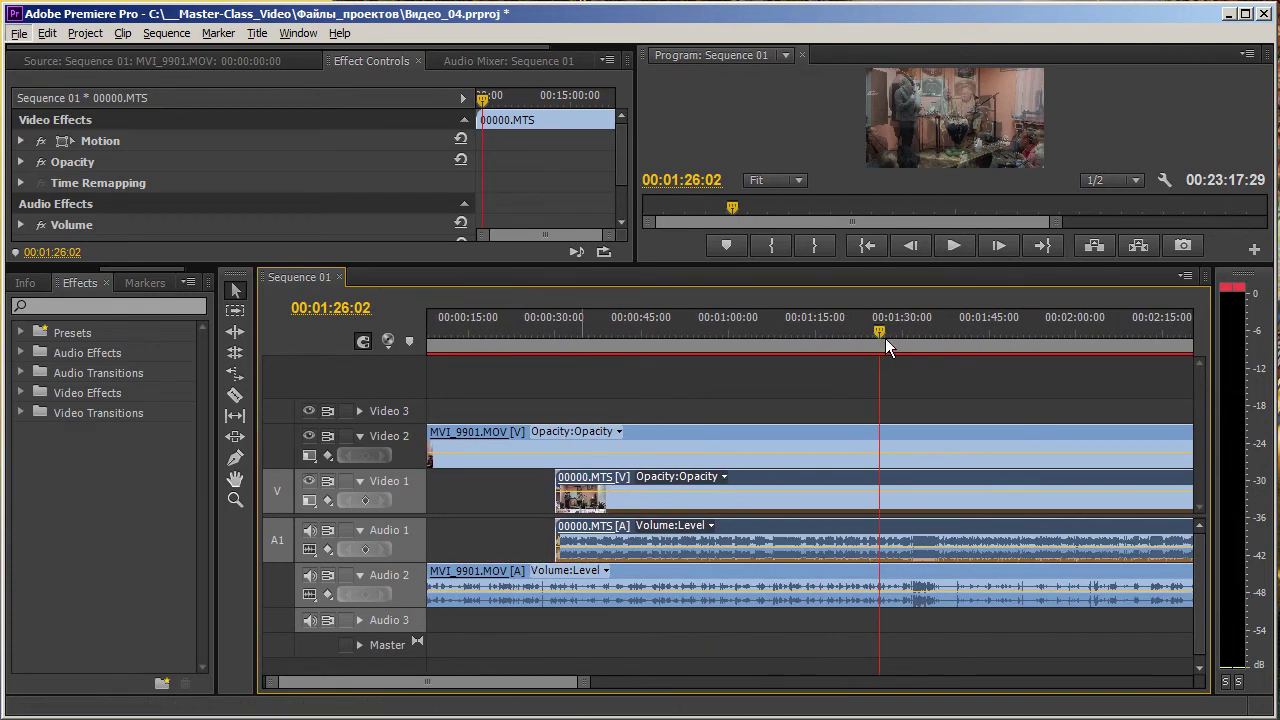
drag(885, 340, 898, 350)
Zoom in on the waveforms and settle the playhead at 00:01:31:27
scroll(925, 520, up, 2)
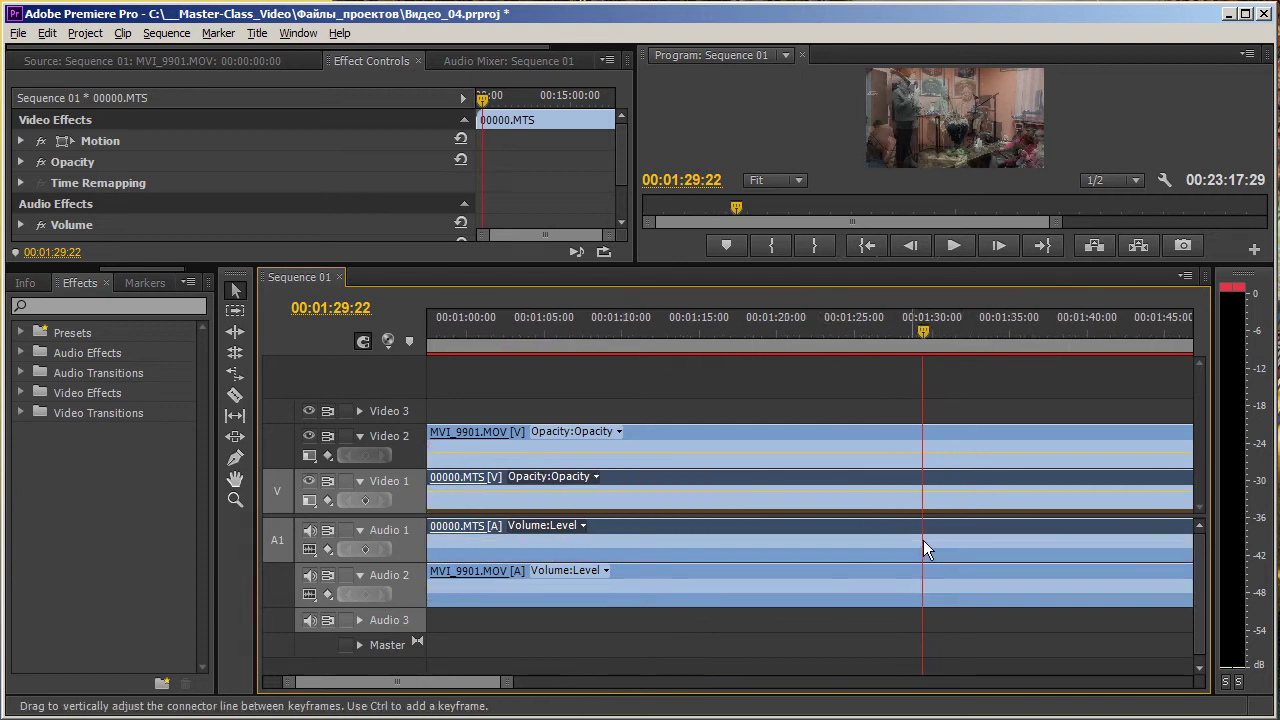
scroll(979, 561, up, 2)
scroll(979, 561, up, 1)
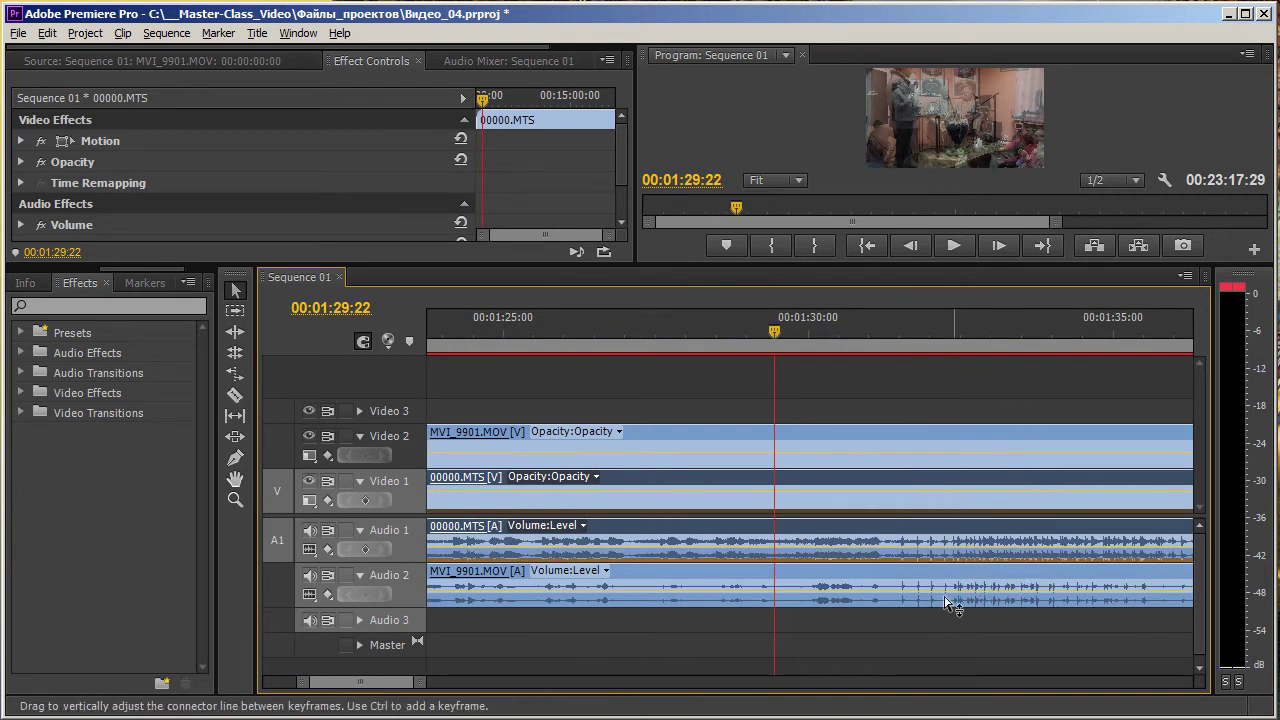
scroll(929, 600, up, 1)
scroll(960, 617, up, 1)
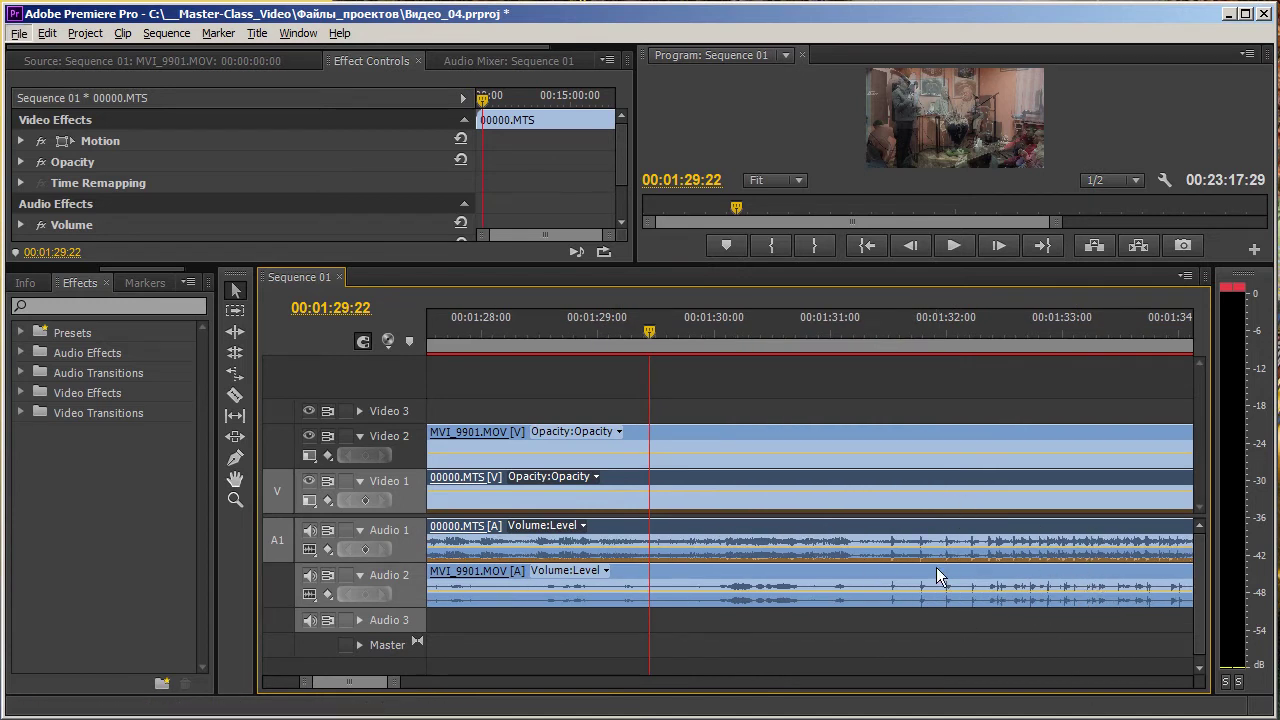
drag(890, 346, 882, 346)
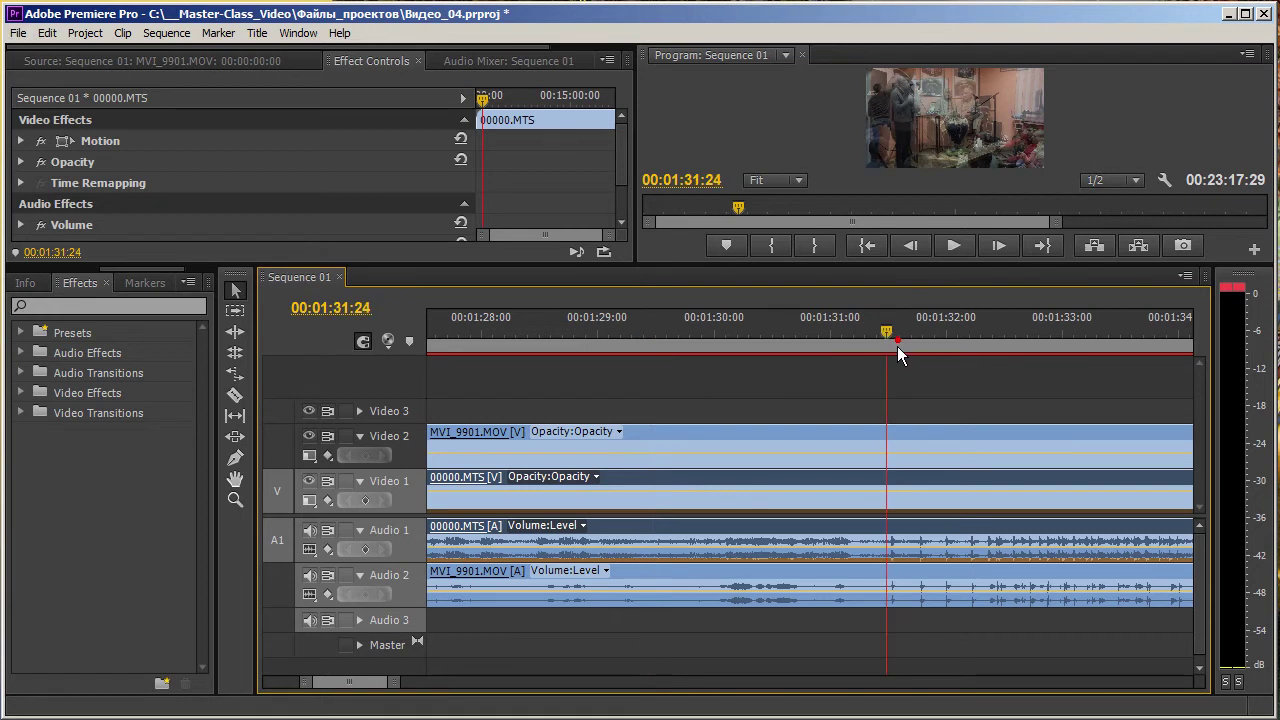
scroll(926, 487, down, 1)
scroll(927, 486, down, 1)
scroll(930, 484, down, 1)
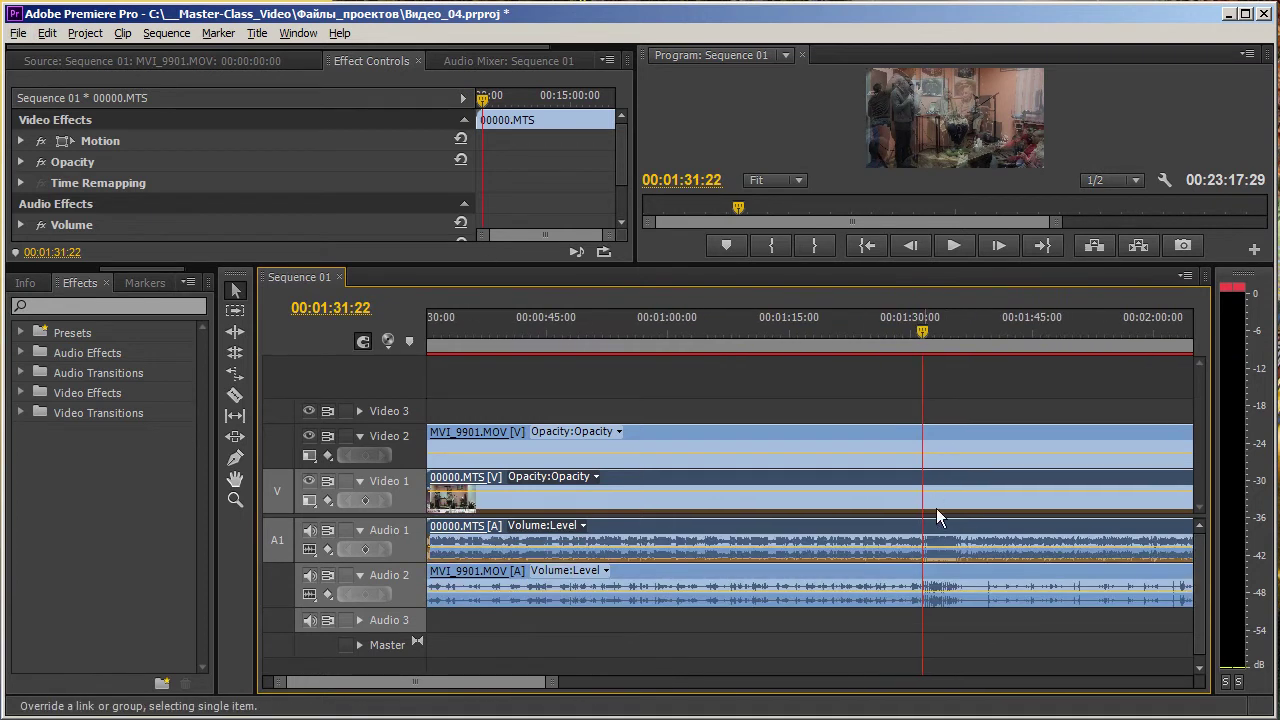
scroll(850, 560, down, 2)
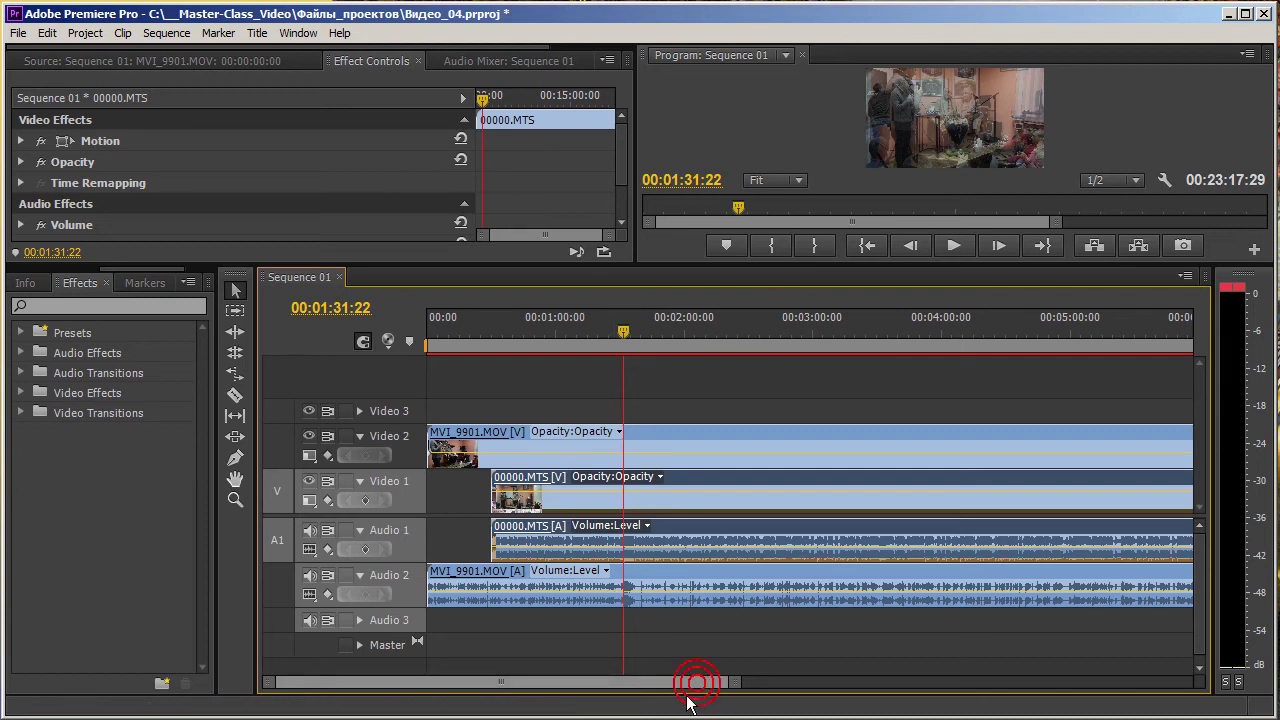
scroll(650, 570, up, 2)
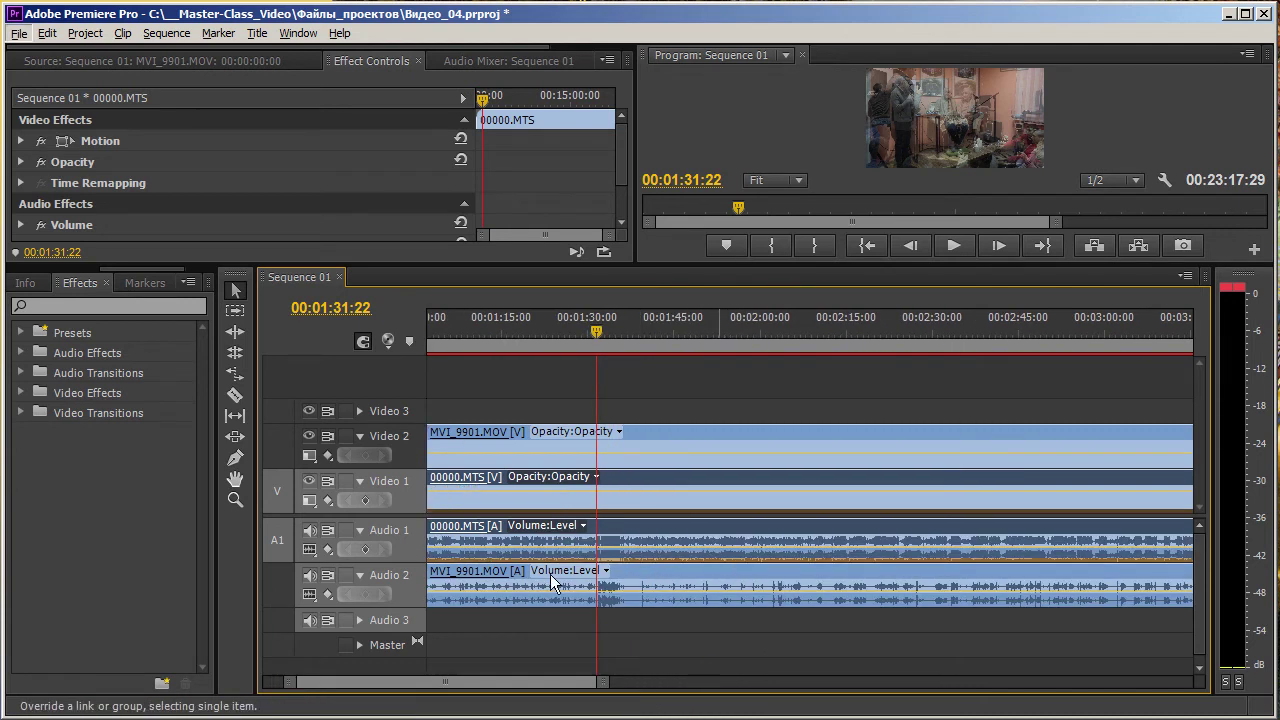
scroll(612, 692, down, 2)
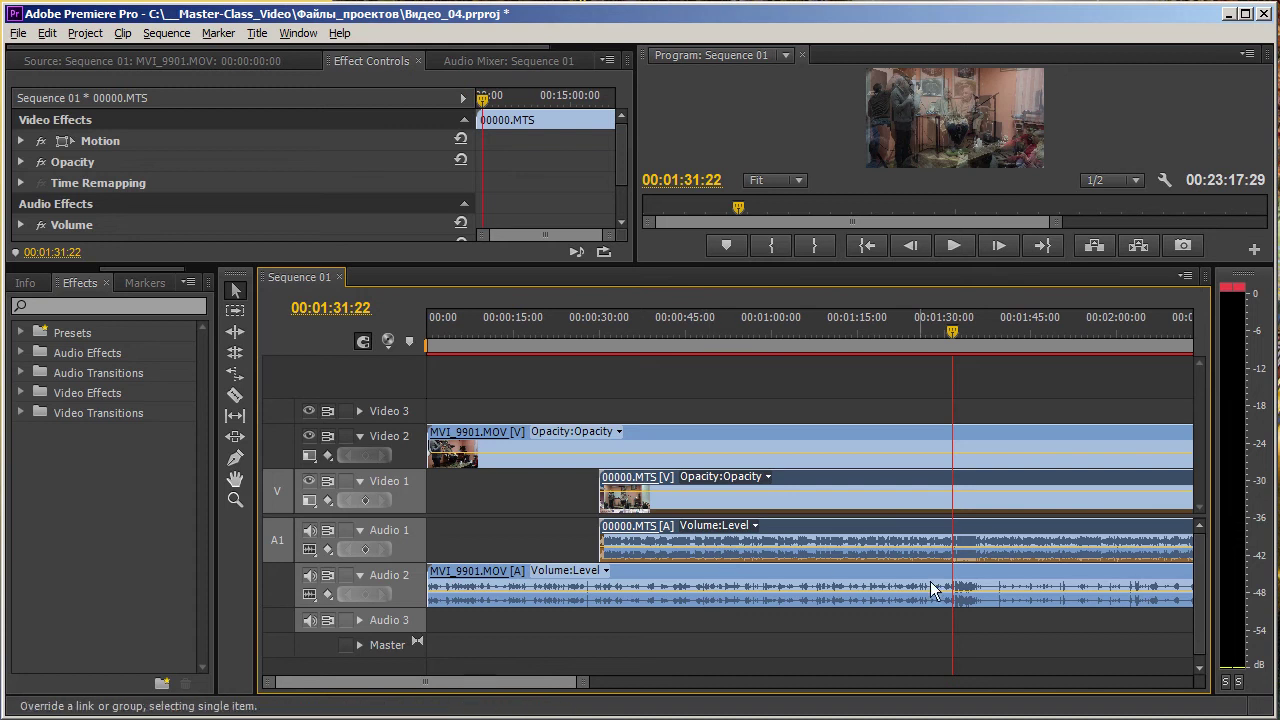
scroll(1000, 587, up, 4)
scroll(1000, 565, up, 1)
scroll(978, 570, up, 2)
scroll(965, 555, up, 2)
scroll(955, 548, up, 3)
scroll(931, 573, down, 1)
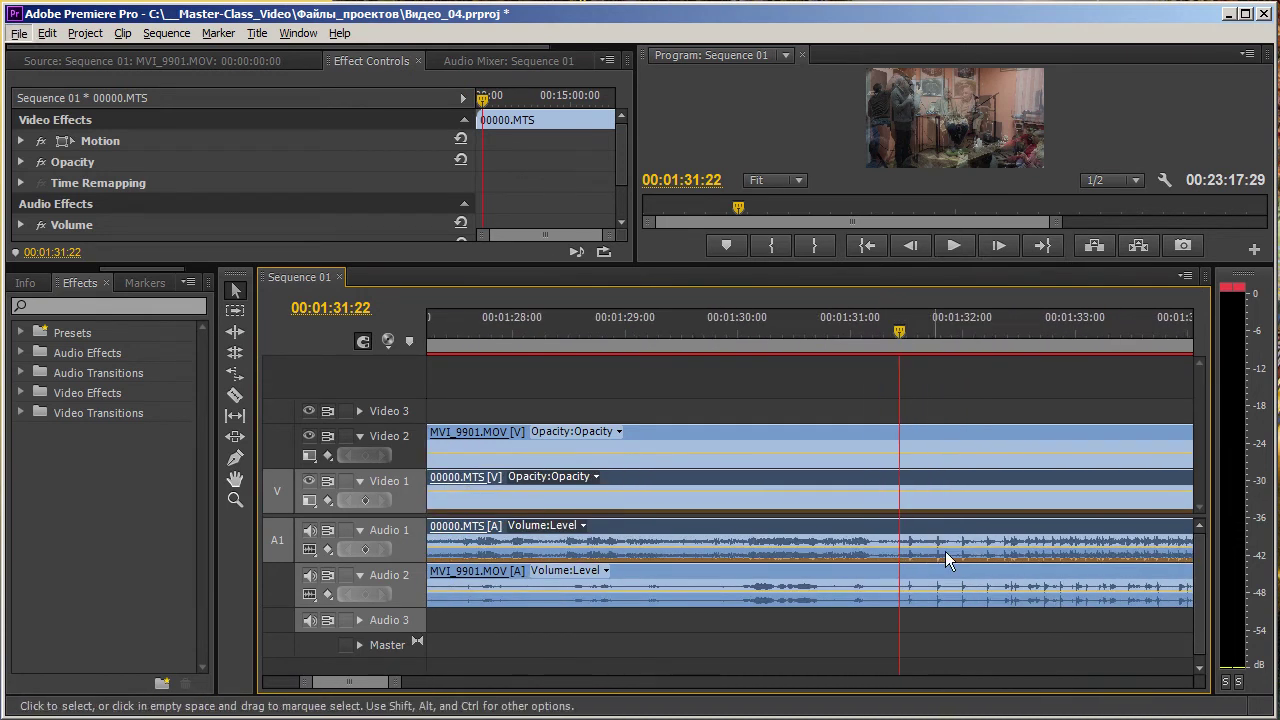
scroll(945, 551, down, 1)
scroll(944, 540, down, 2)
scroll(960, 545, down, 3)
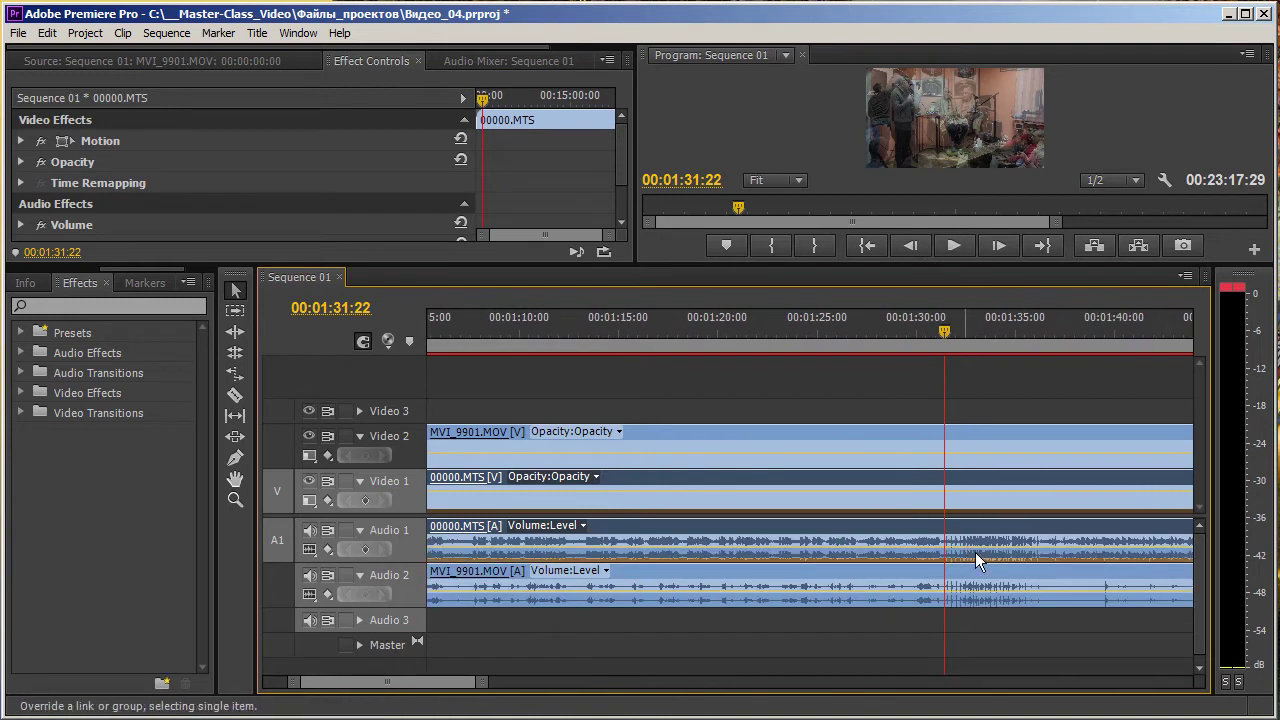
scroll(1000, 550, down, 3)
scroll(1011, 550, down, 2)
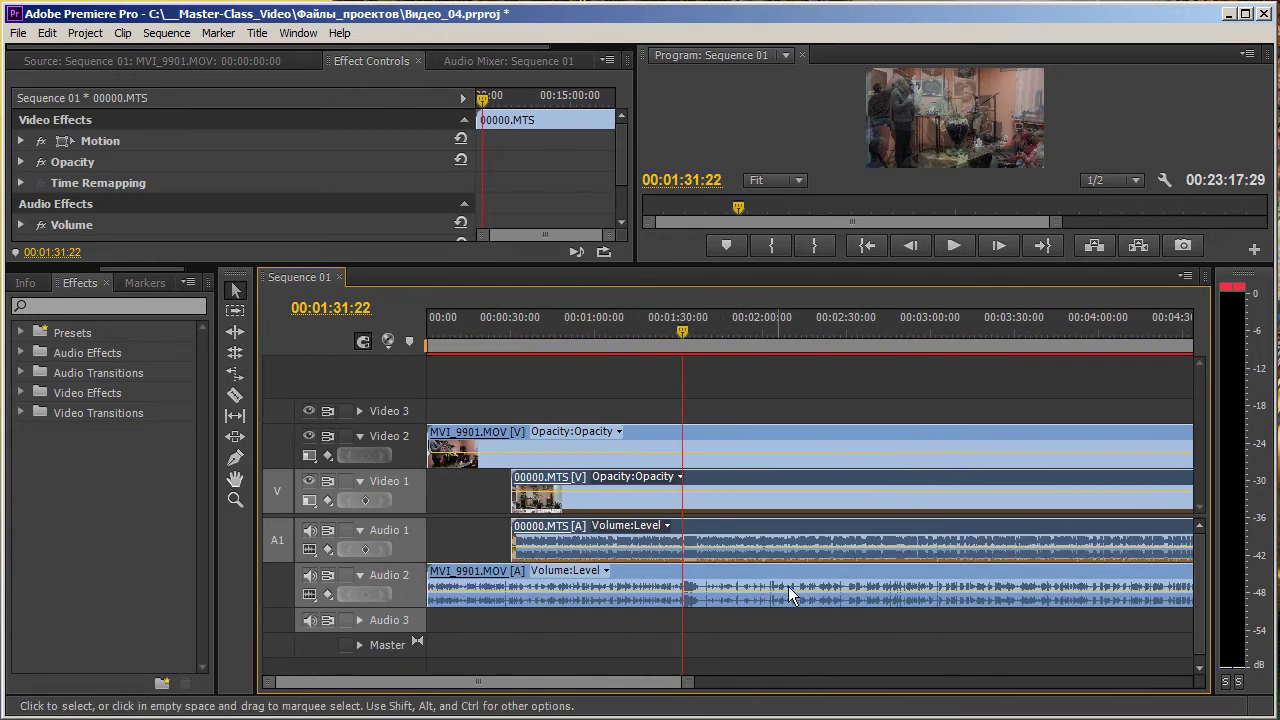
scroll(670, 577, up, 2)
scroll(672, 577, up, 4)
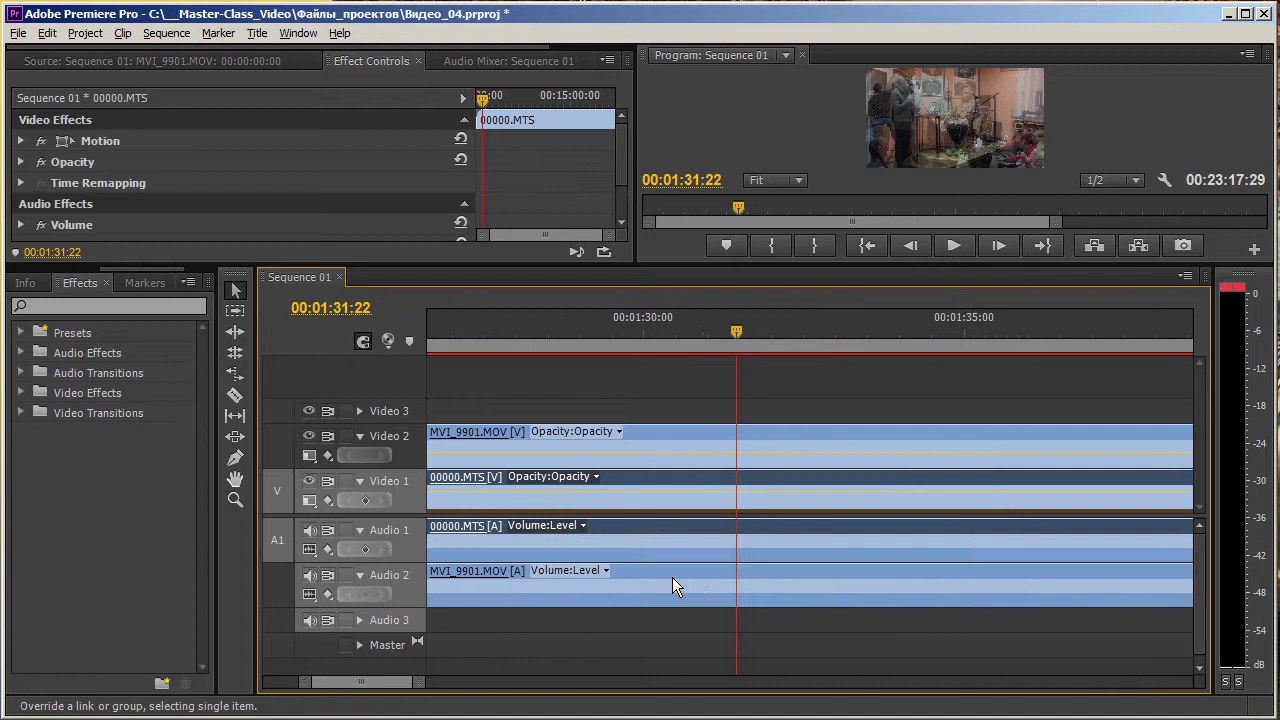
click(743, 337)
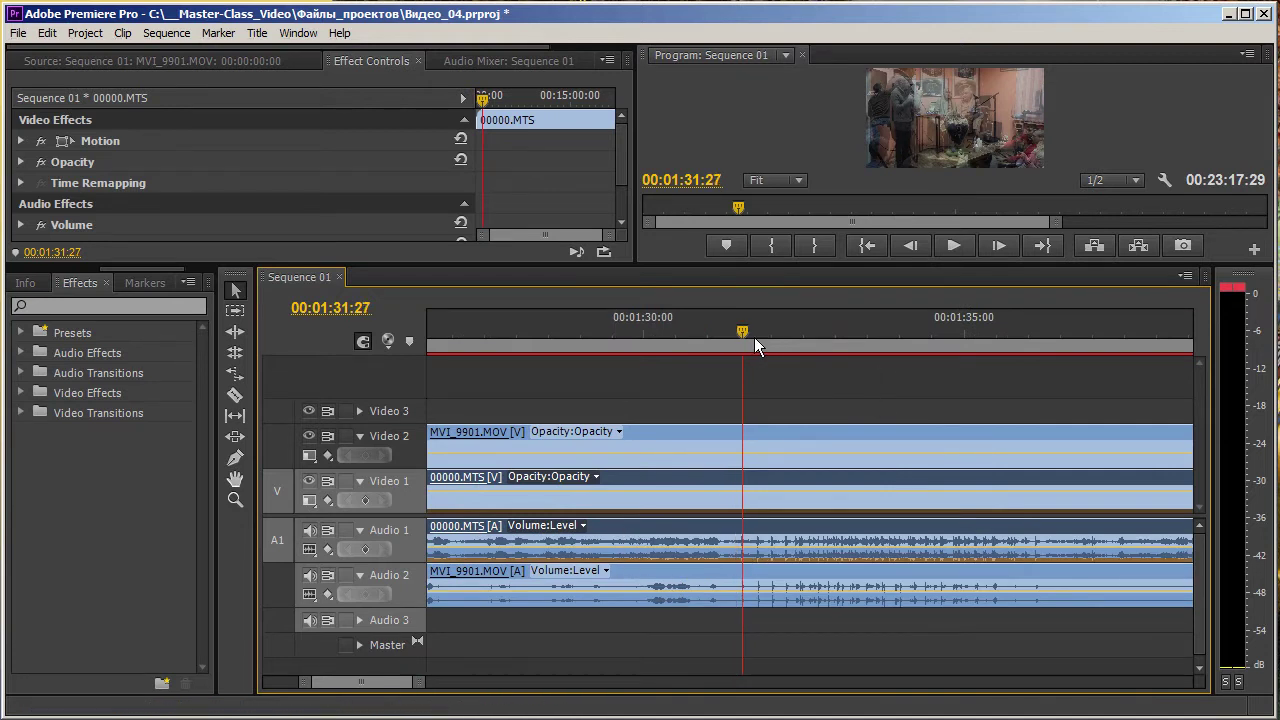
Slide the 00000.MTS video and audio clips back to start at 00:00
scroll(843, 534, down, 3)
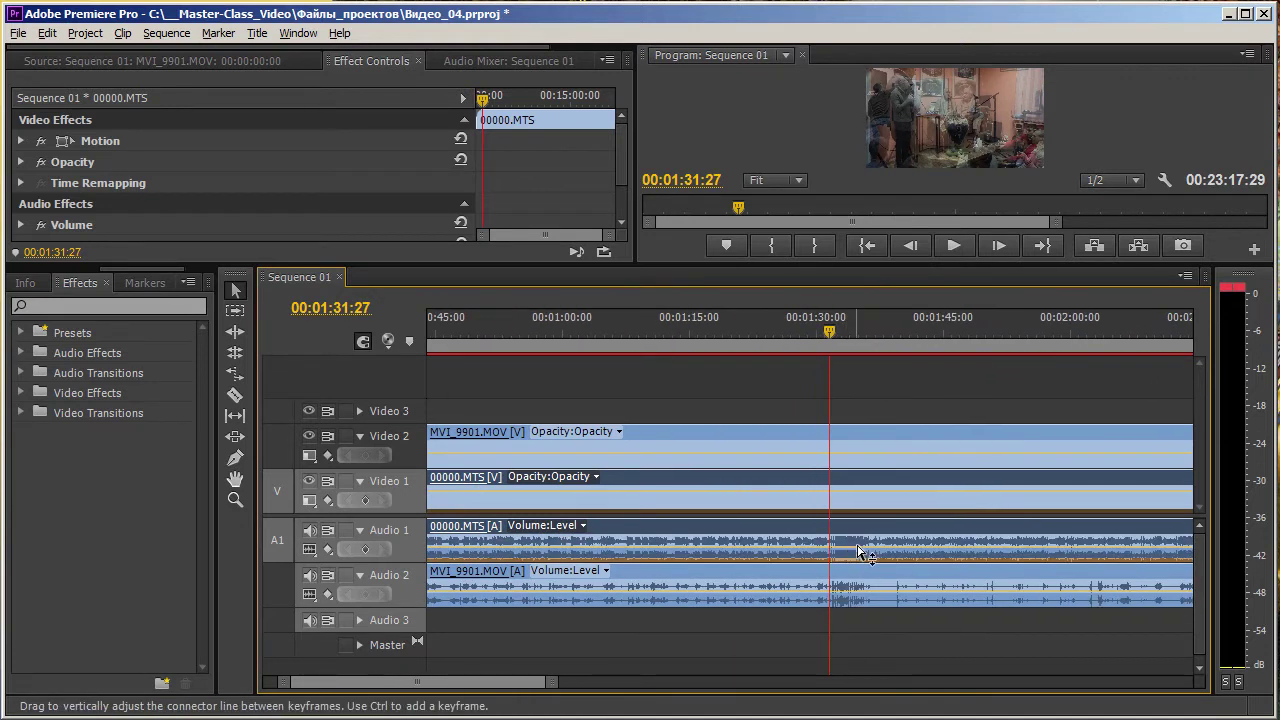
scroll(1015, 545, down, 3)
drag(1015, 545, 885, 545)
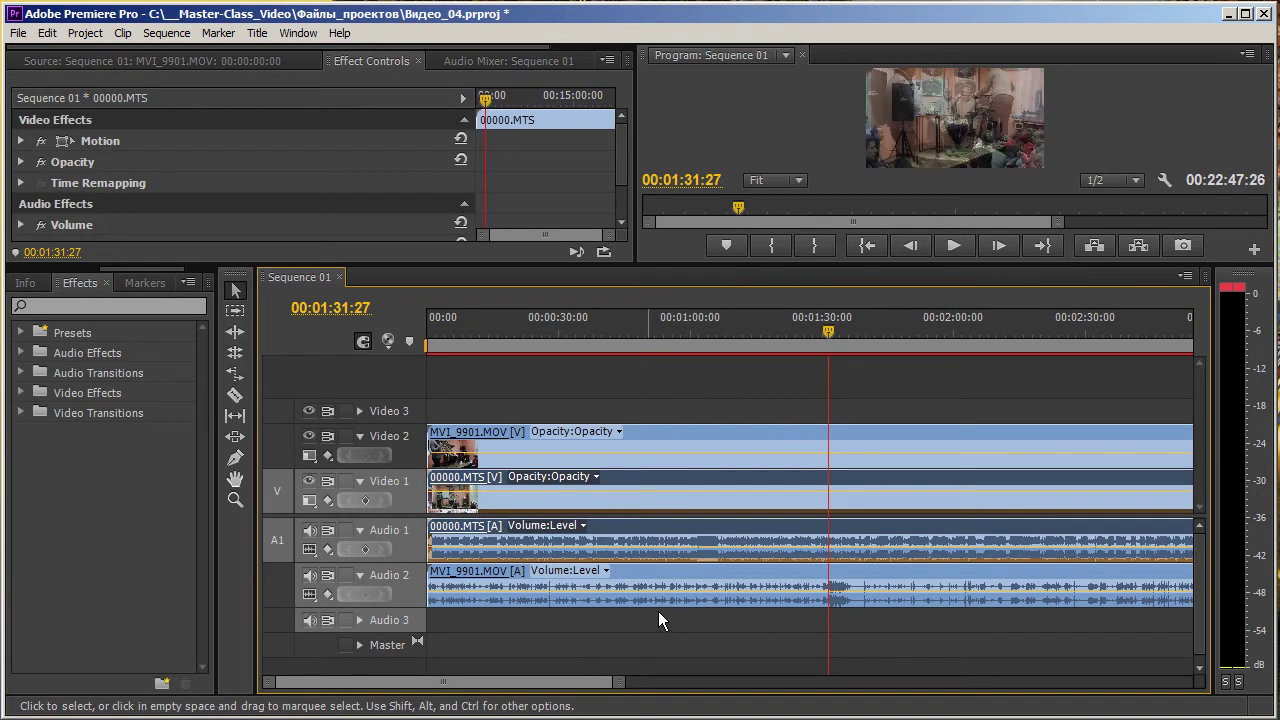
Park the playhead at 00:01:01:23 and expand Volume for 00000.MTS in Effect Controls
click(678, 336)
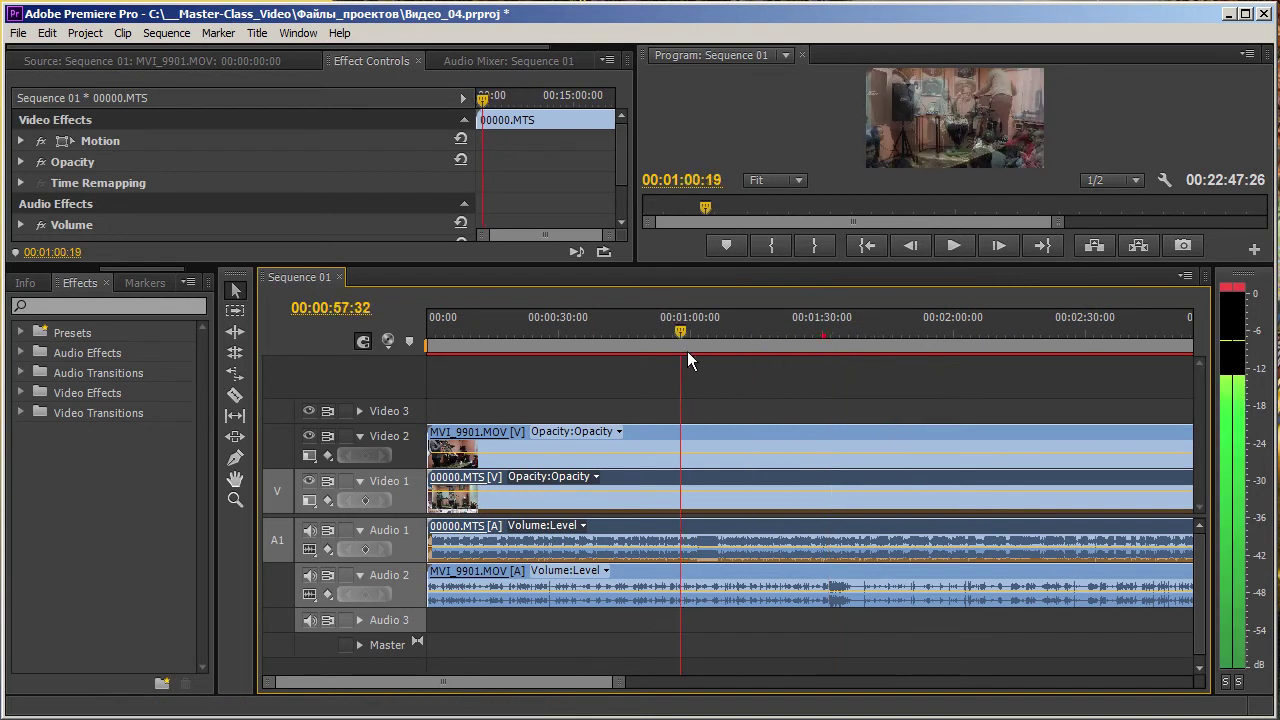
scroll(718, 527, up, 3)
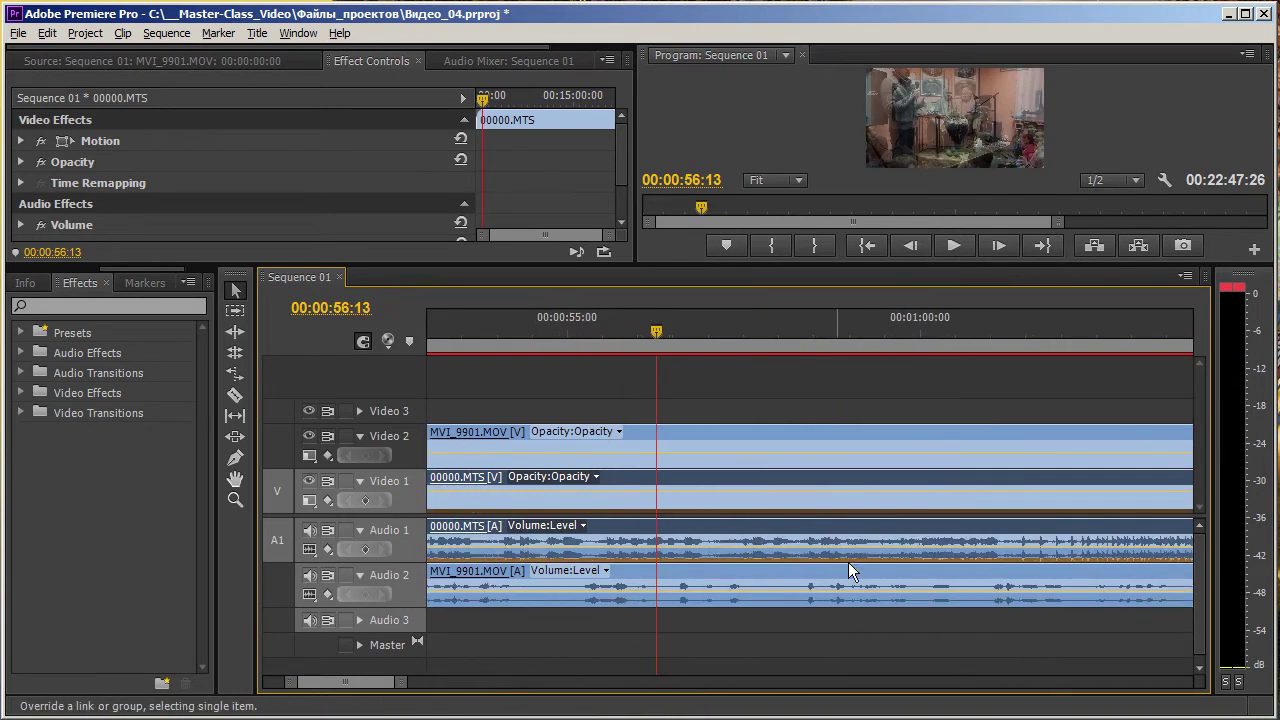
scroll(980, 488, up, 1)
drag(1065, 340, 1057, 343)
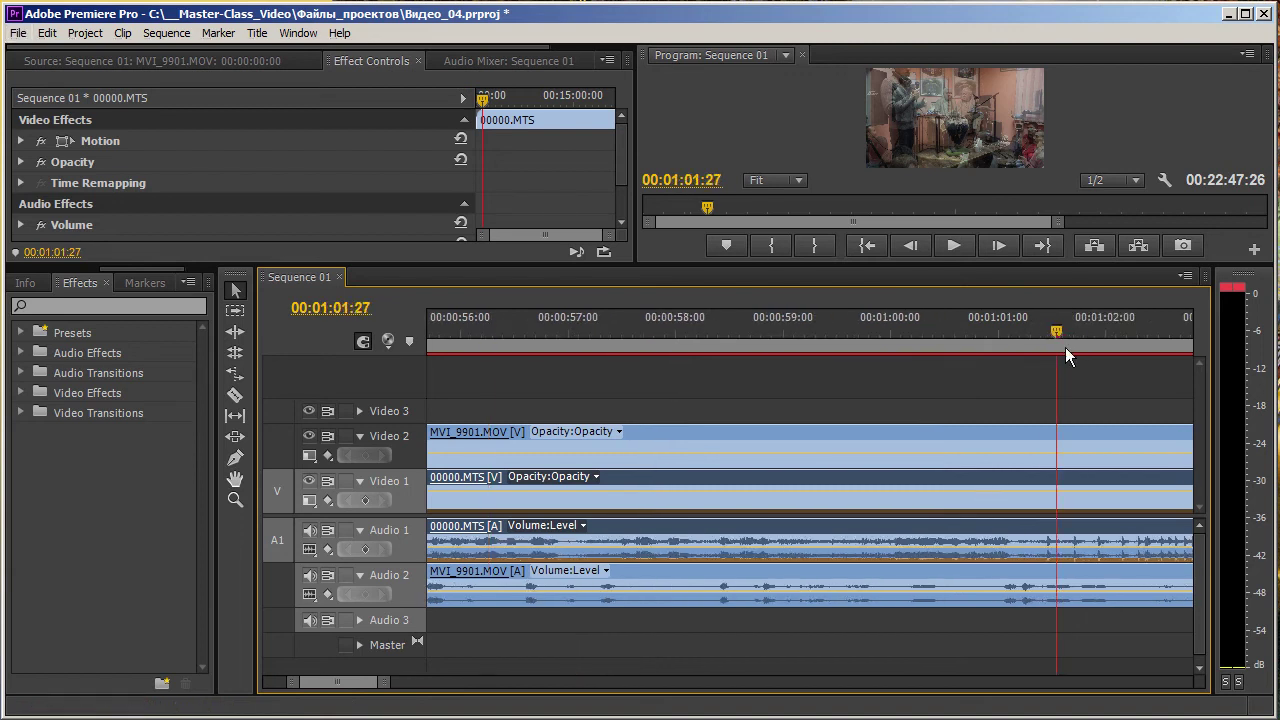
click(34, 230)
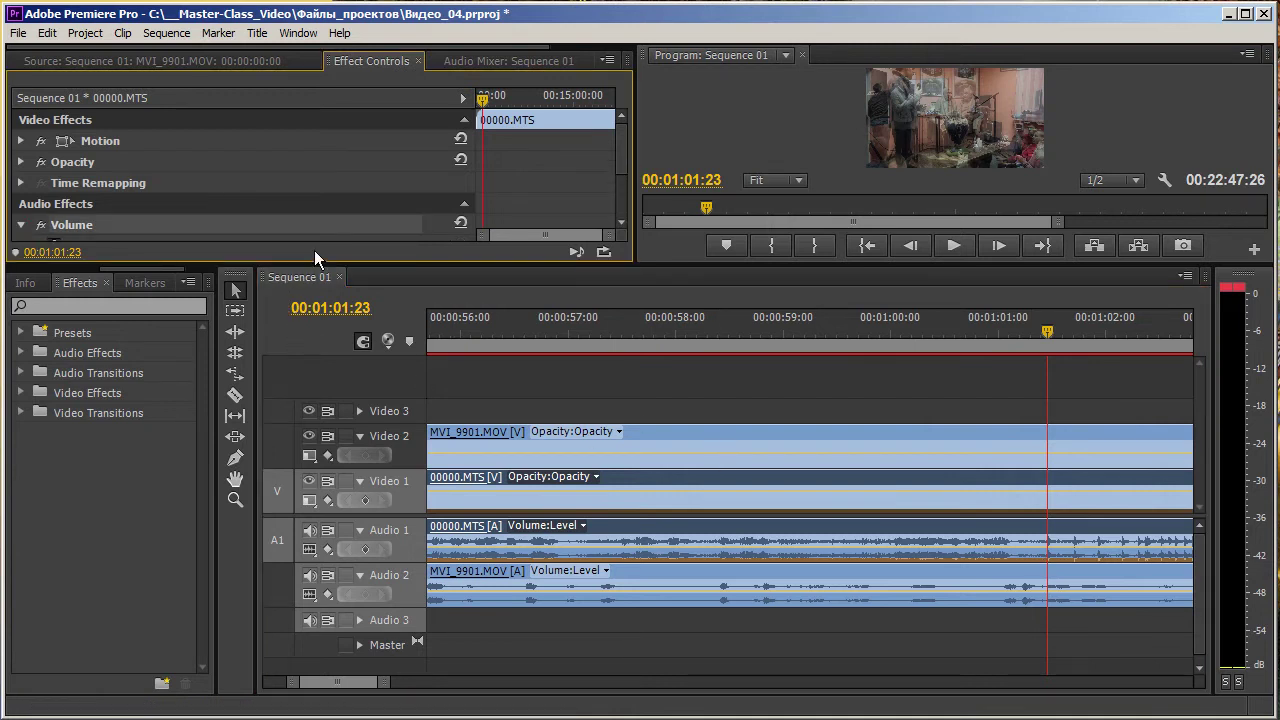
Enlarge Effect Controls and add a Level keyframe on 00000.MTS at 00:01:01:23
drag(333, 270, 333, 406)
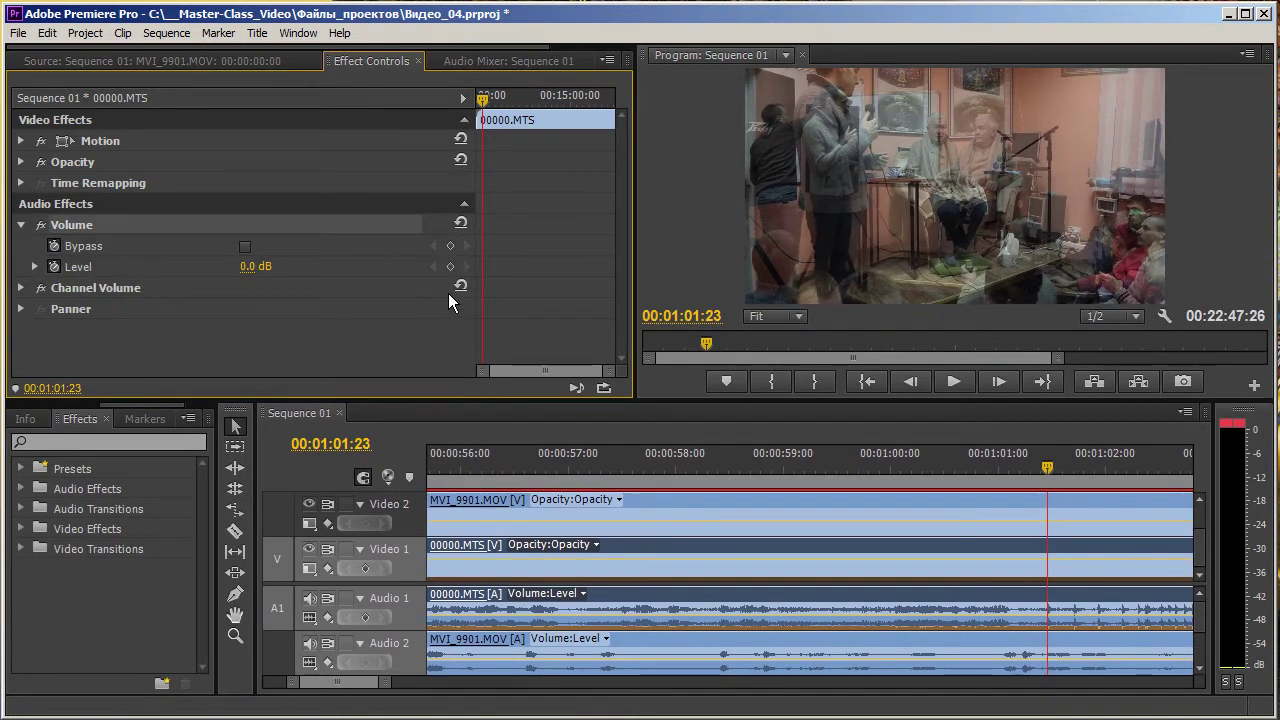
click(456, 270)
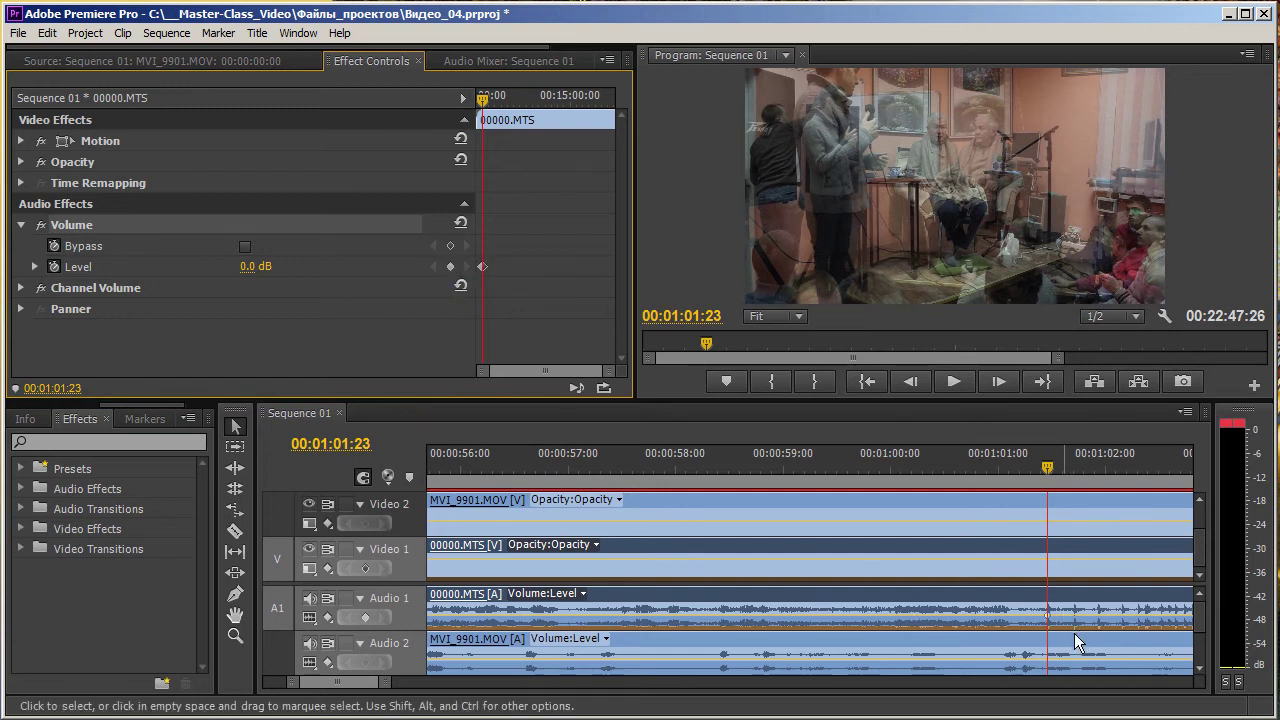
alt+scroll(1075, 631, down, 5)
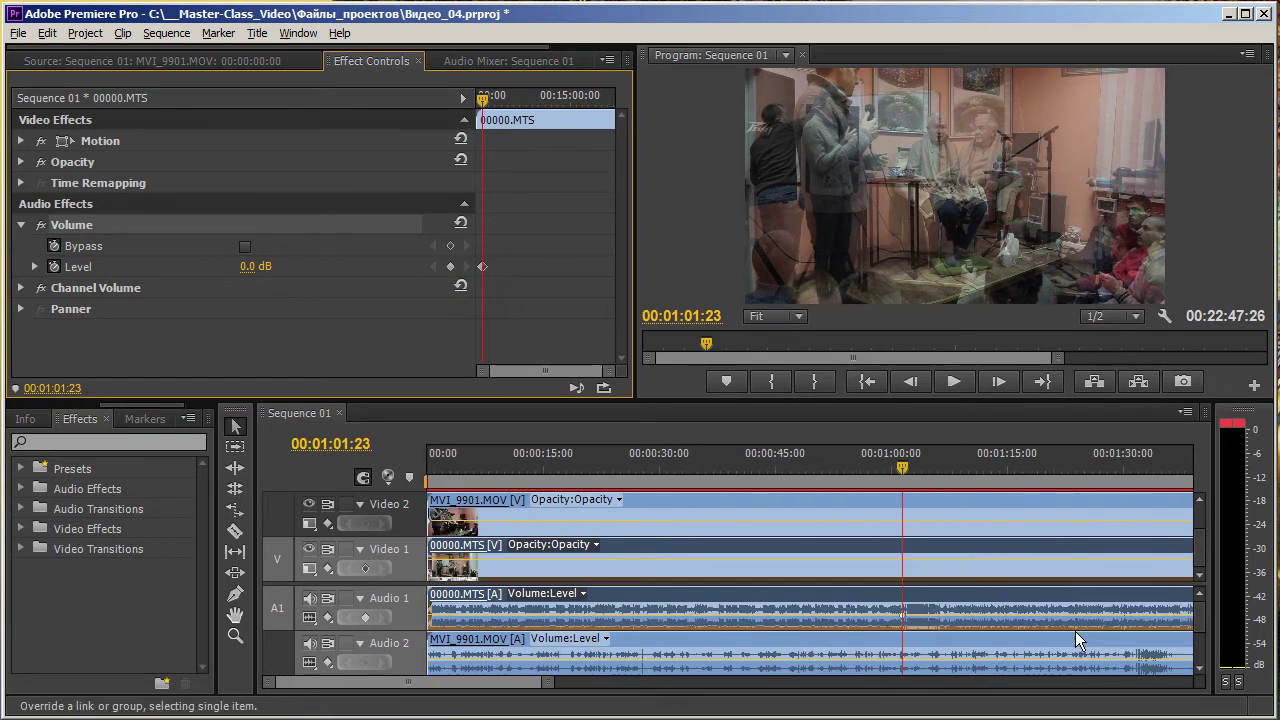
Add a Level keyframe on MVI_9901.MOV at 00:01:31:27
drag(924, 490, 1137, 507)
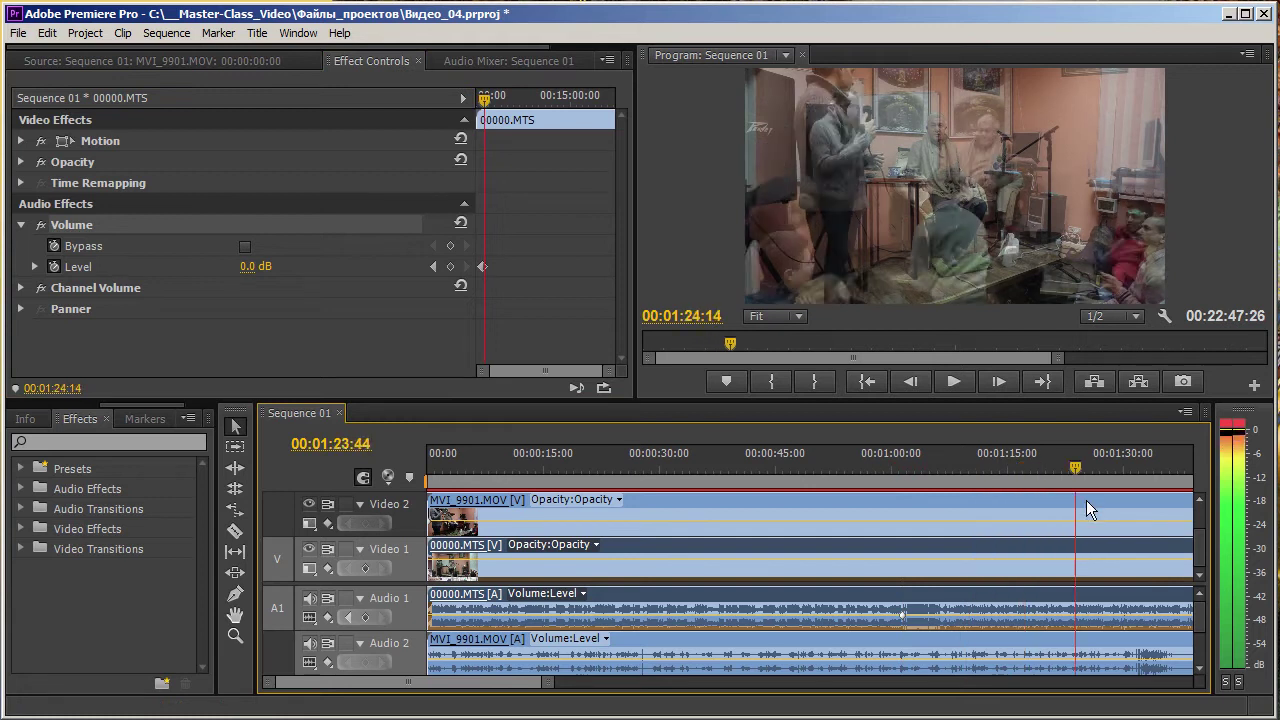
alt+scroll(1152, 562, up, 2)
alt+scroll(1143, 565, up, 3)
alt+scroll(1118, 546, up, 2)
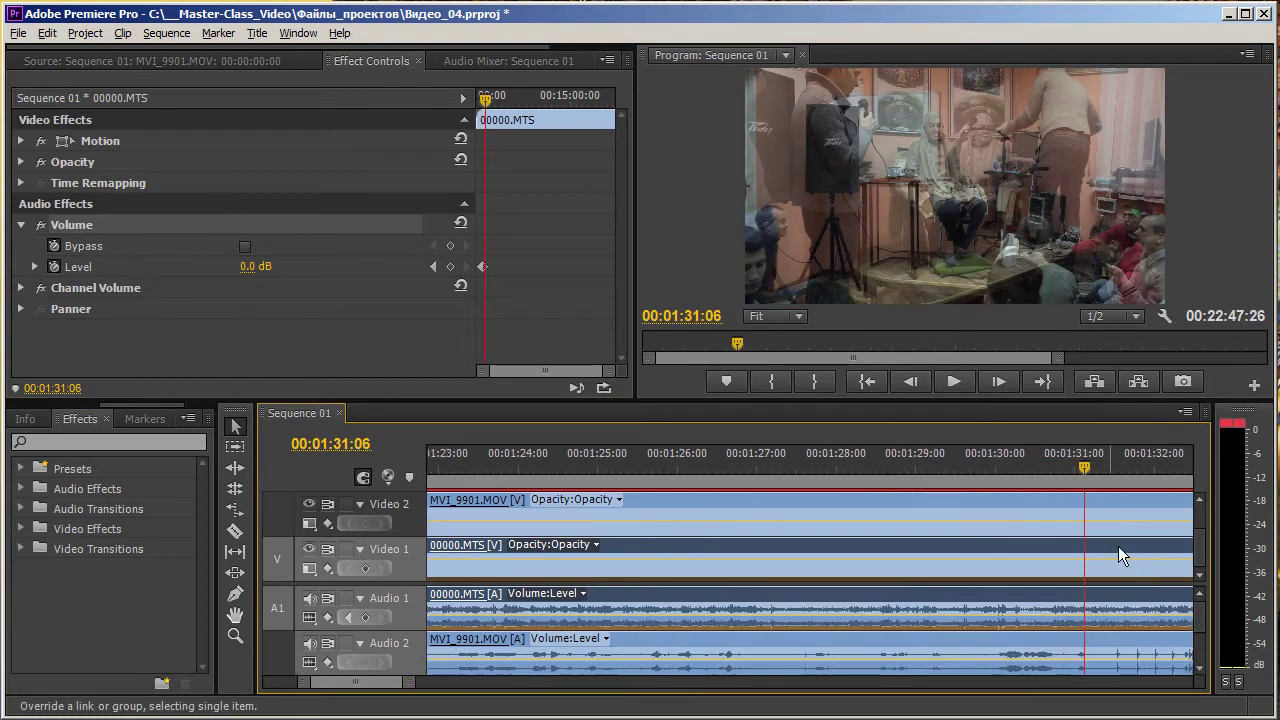
drag(1086, 492, 1120, 490)
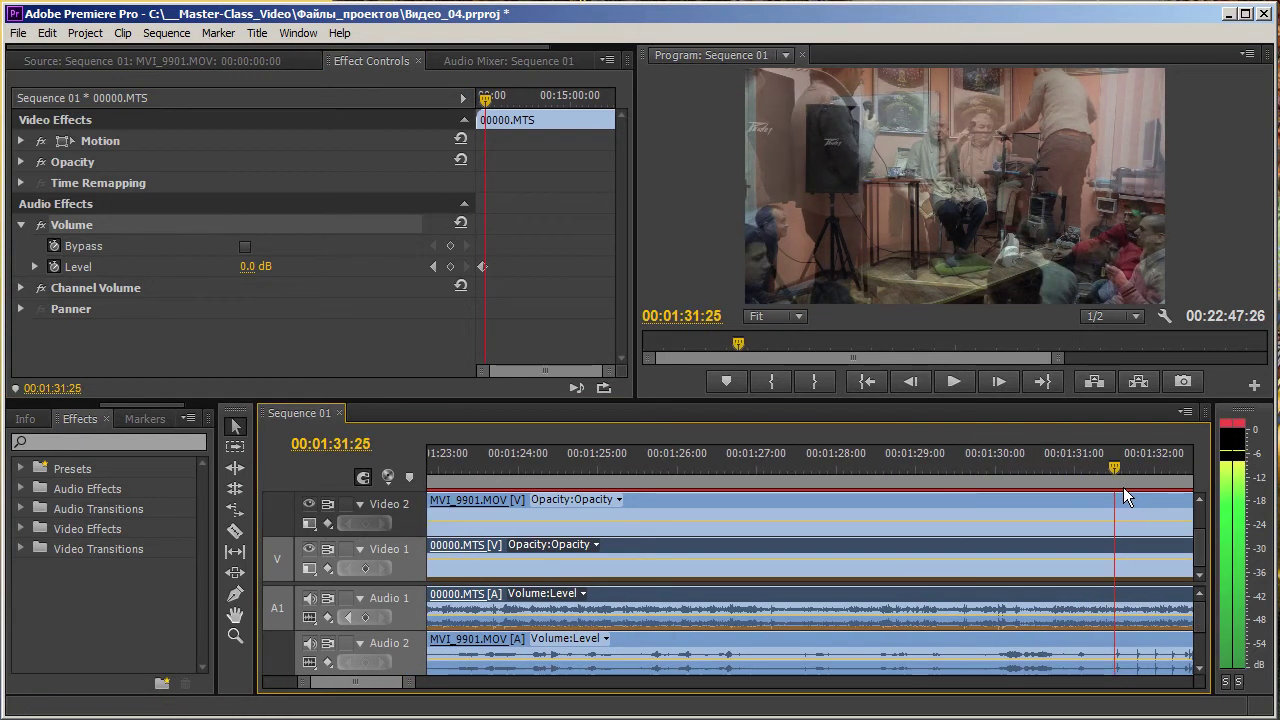
click(1128, 512)
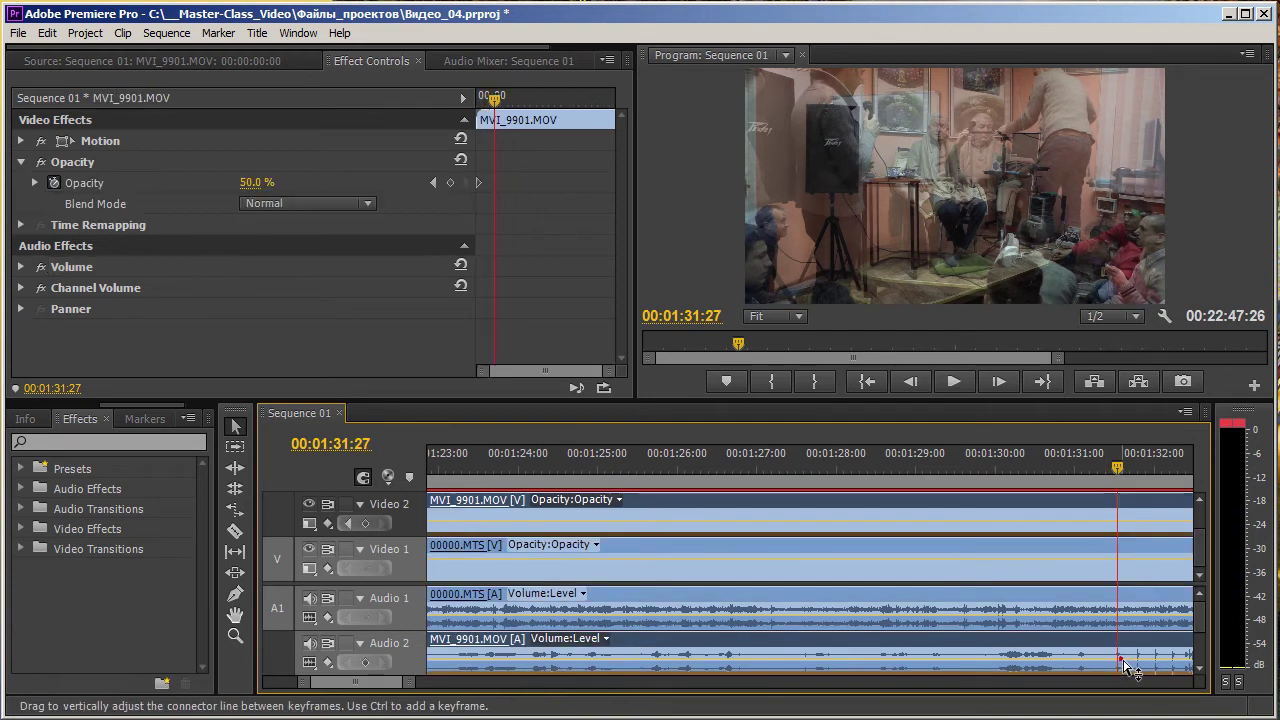
click(21, 266)
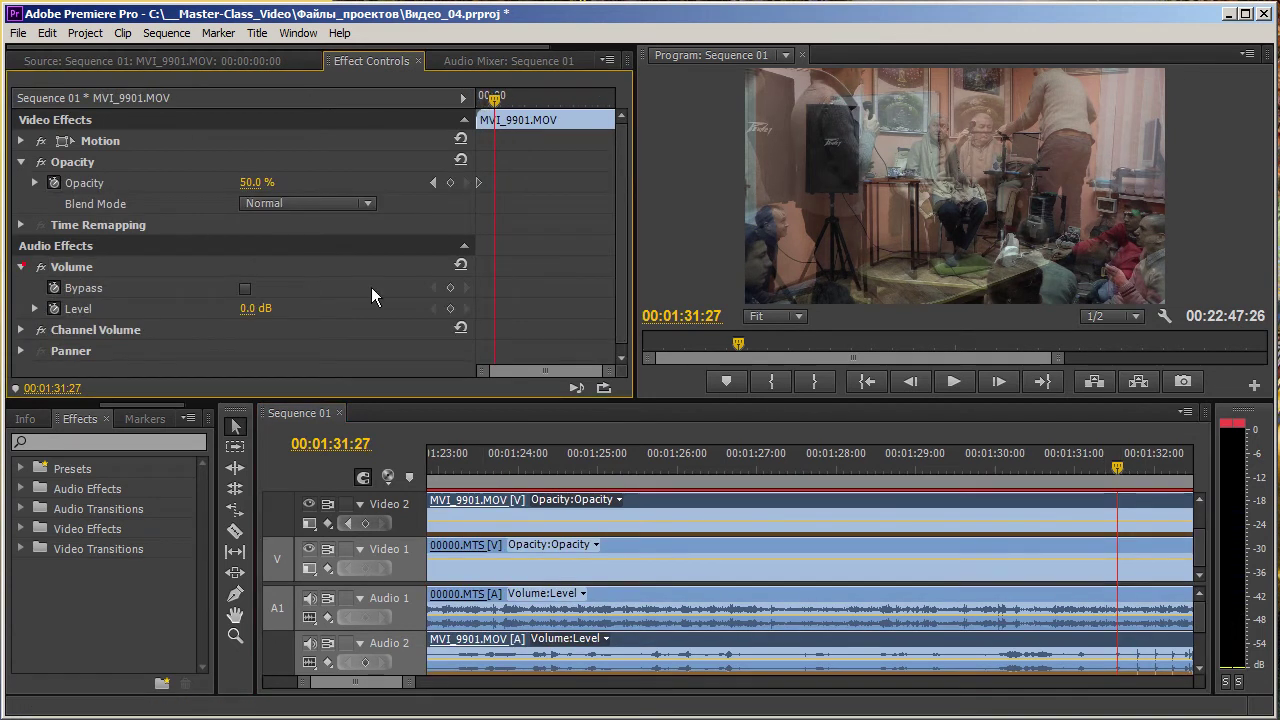
click(451, 309)
Drag the linked 00000.MTS clips later so their Level keyframe lines up with the MOV's
scroll(942, 594, down, 3)
scroll(958, 579, down, 3)
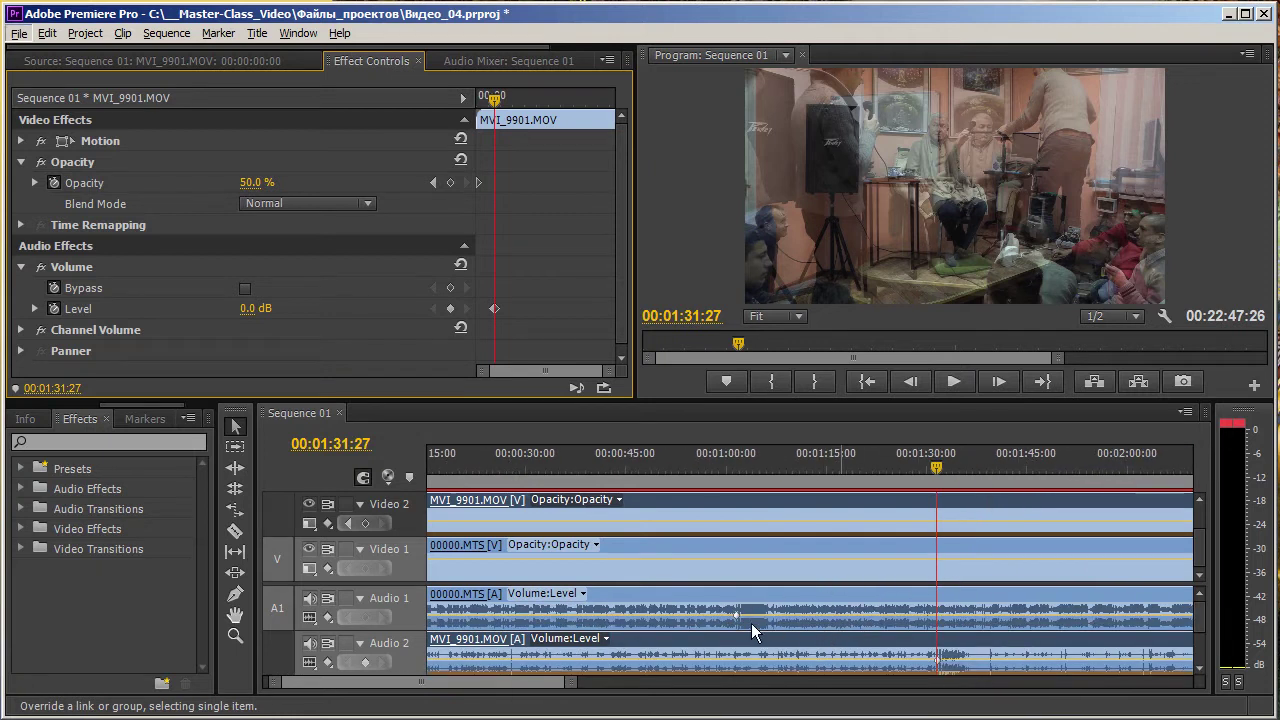
click(753, 625)
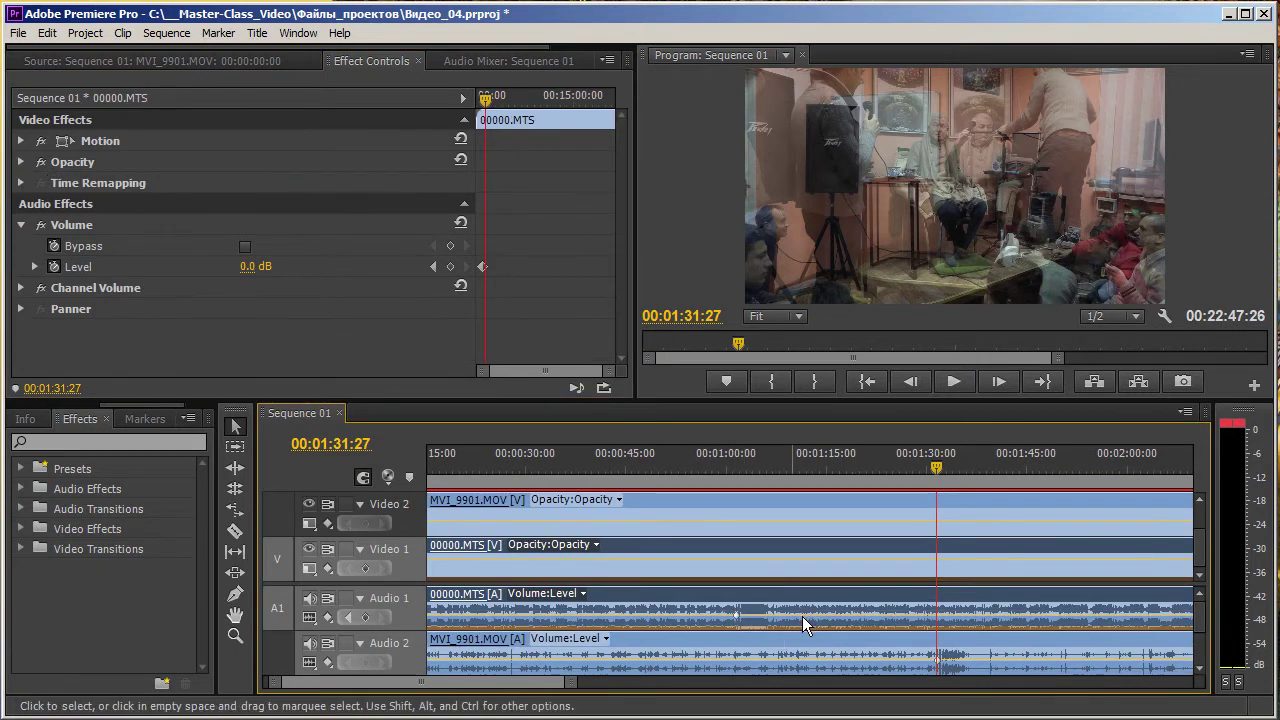
mouse_move(783, 614)
mouse_down()
mouse_move(845, 614)
mouse_move(960, 645)
mouse_up()
scroll(895, 617, up, 3)
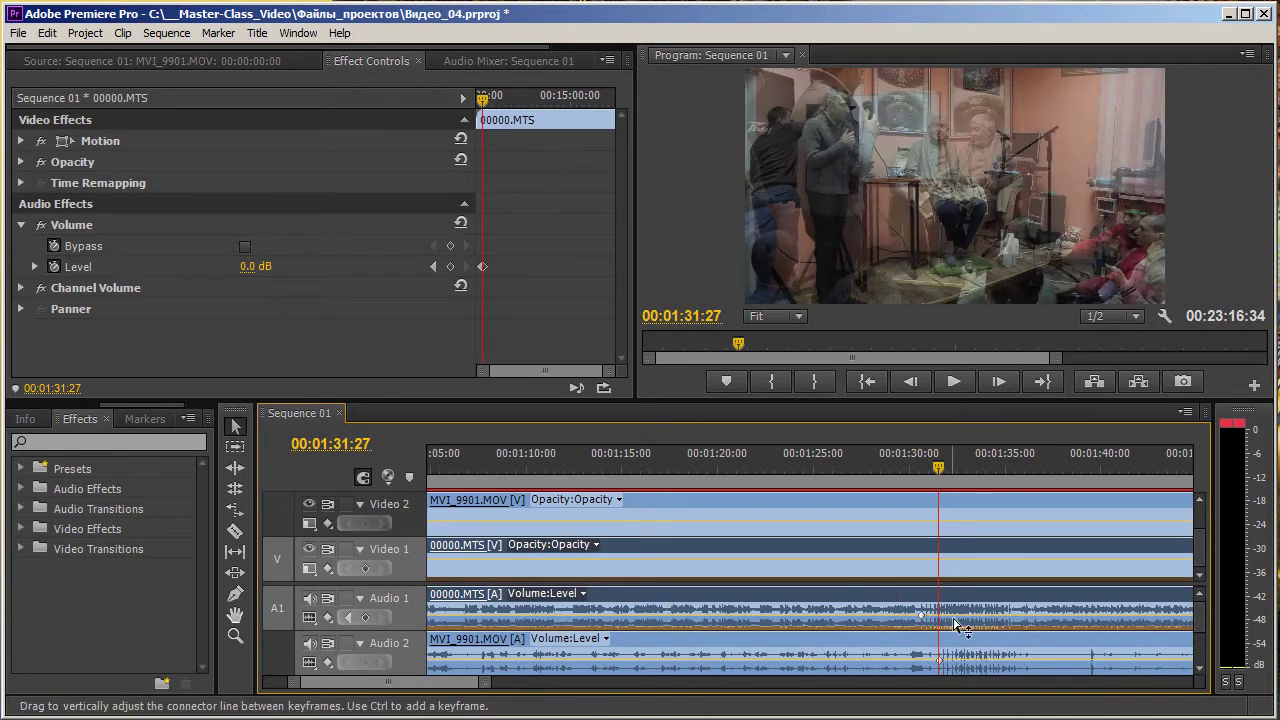
scroll(952, 643, up, 3)
drag(850, 597, 940, 610)
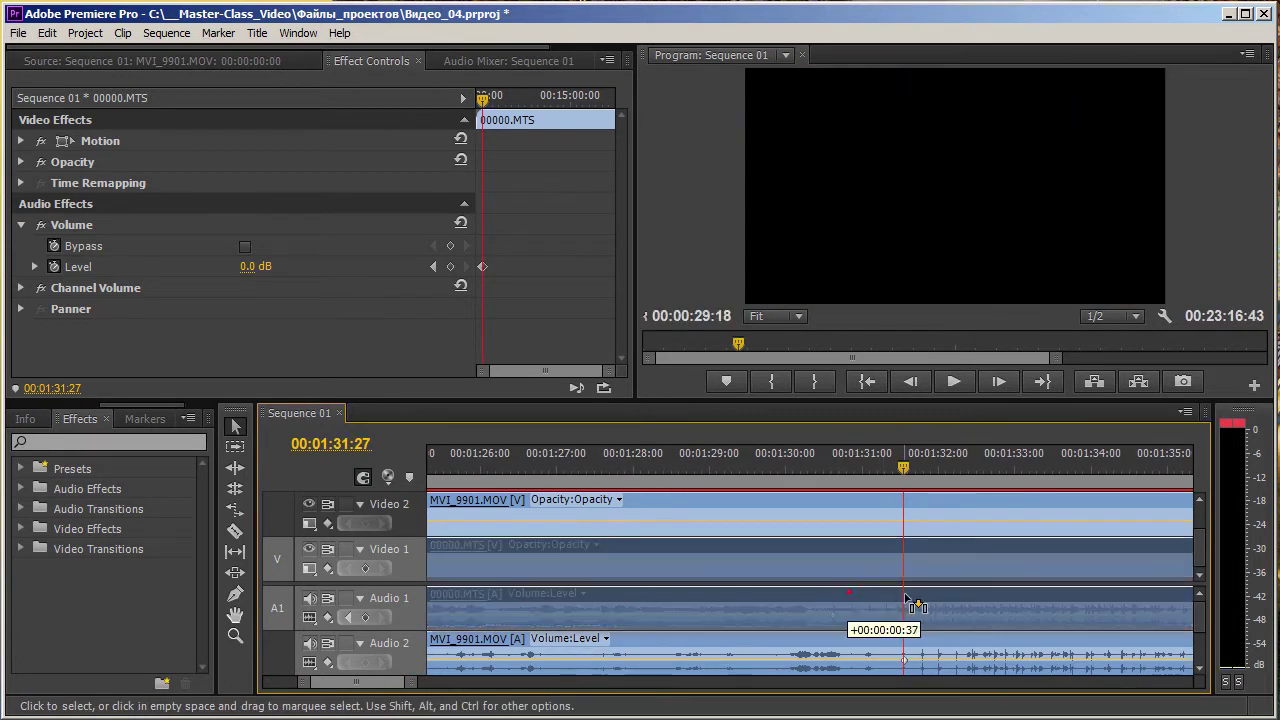
scroll(946, 606, up, 3)
scroll(906, 636, up, 2)
Shift the 00000.MTS audio about 7 frames, then one more frame later
drag(773, 605, 811, 603)
scroll(859, 640, up, 2)
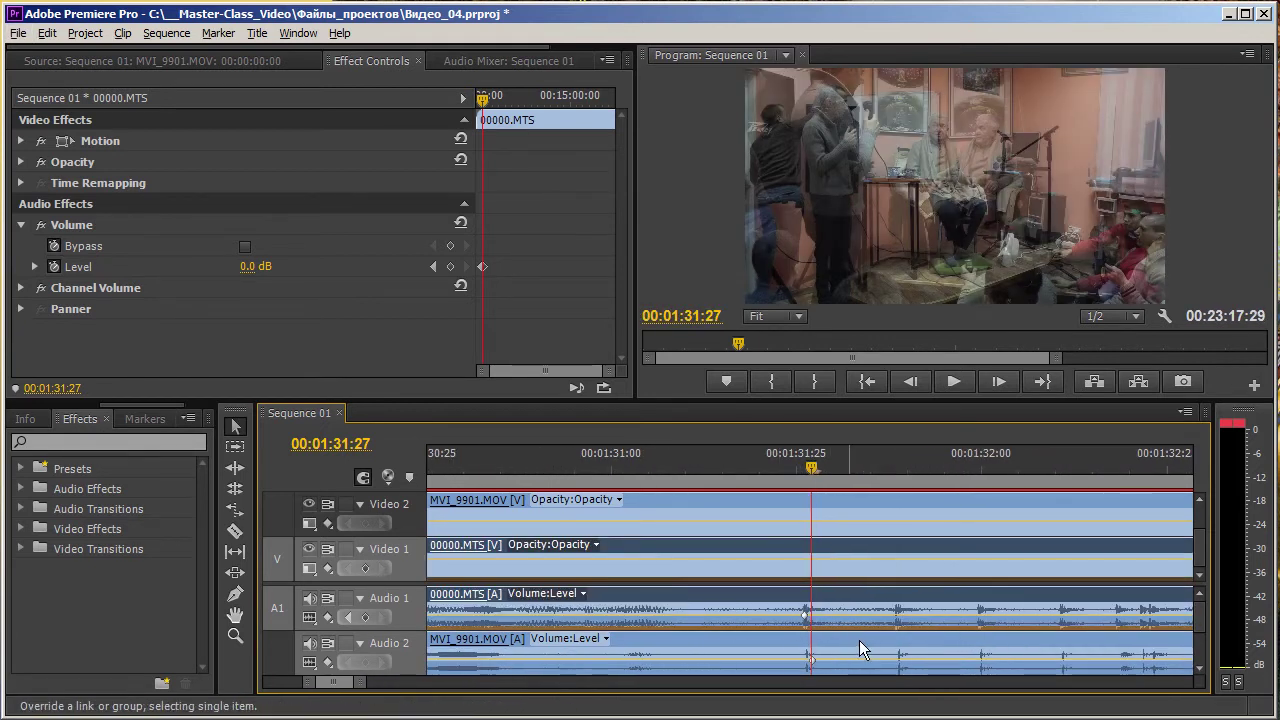
alt+click(835, 605)
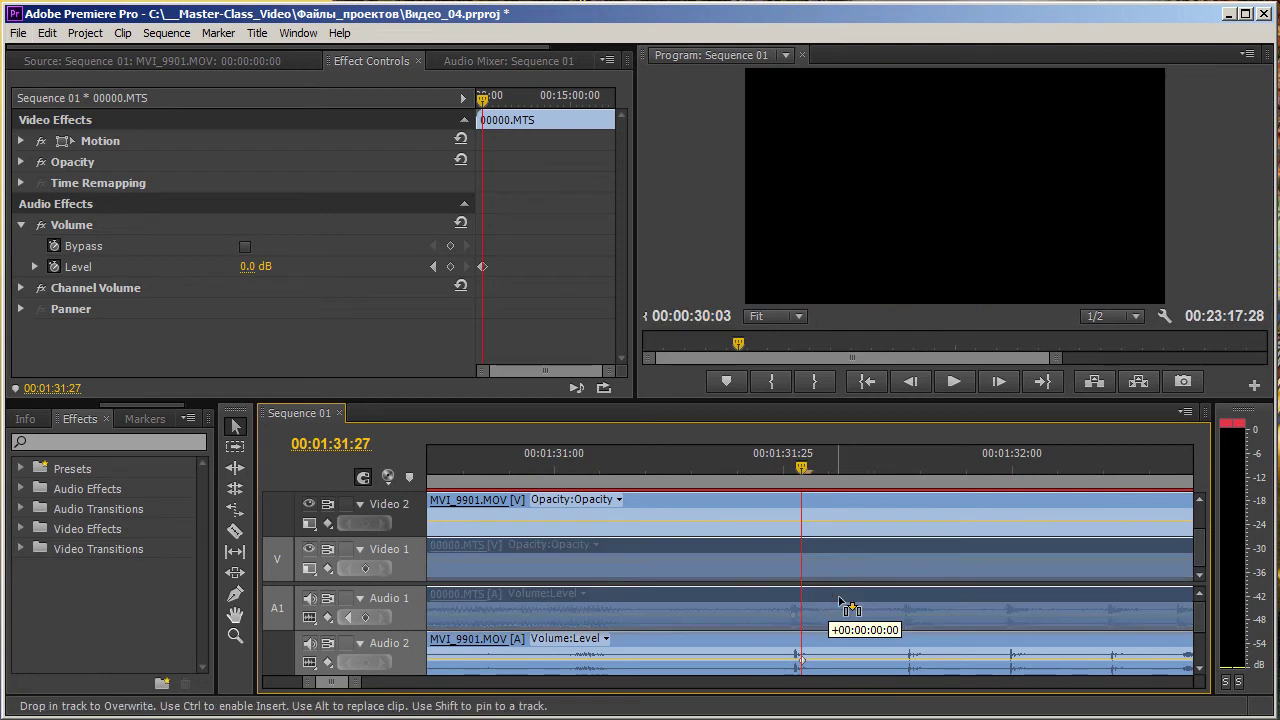
scroll(837, 595, up, 1)
mouse_move(846, 608)
mouse_down()
mouse_move(865, 605)
mouse_move(849, 601)
mouse_up()
Zoom out, play from 00:01:19:16 to 00:01:30:48 to check sync, and return to the sequence start
scroll(842, 604, down, 2)
scroll(827, 579, down, 2)
scroll(826, 579, down, 1)
scroll(826, 579, down, 2)
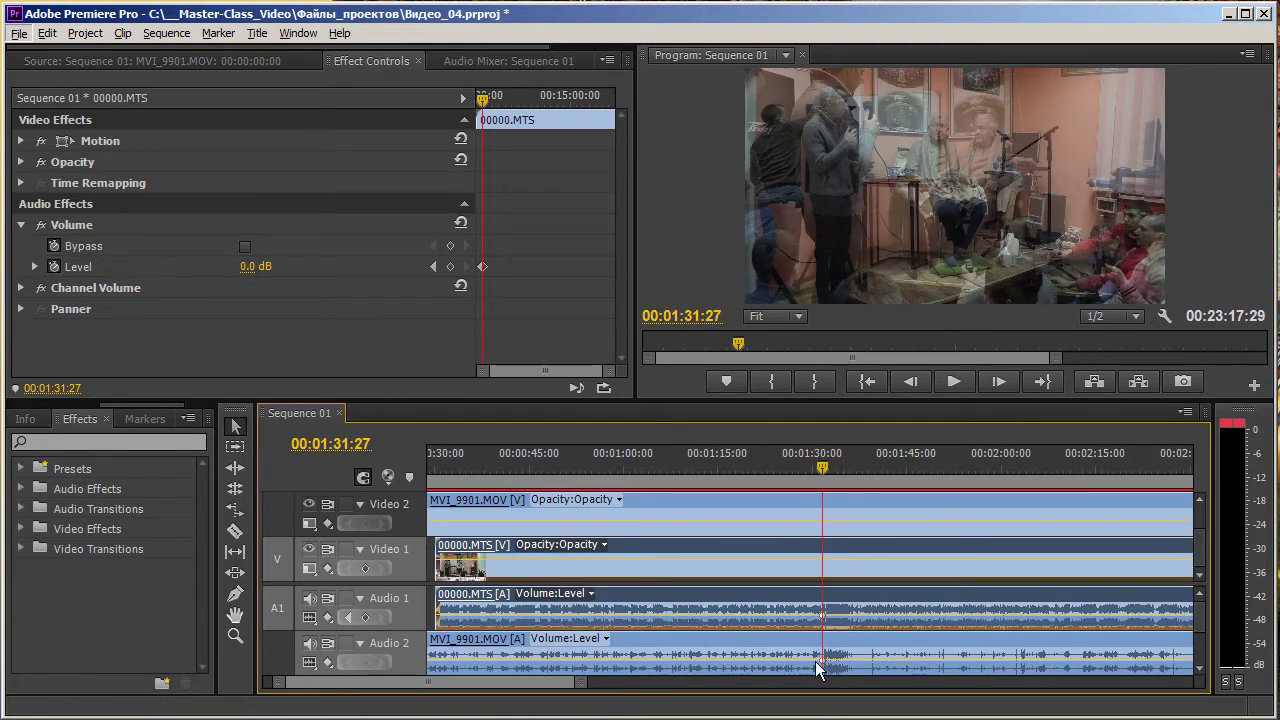
scroll(812, 650, down, 2)
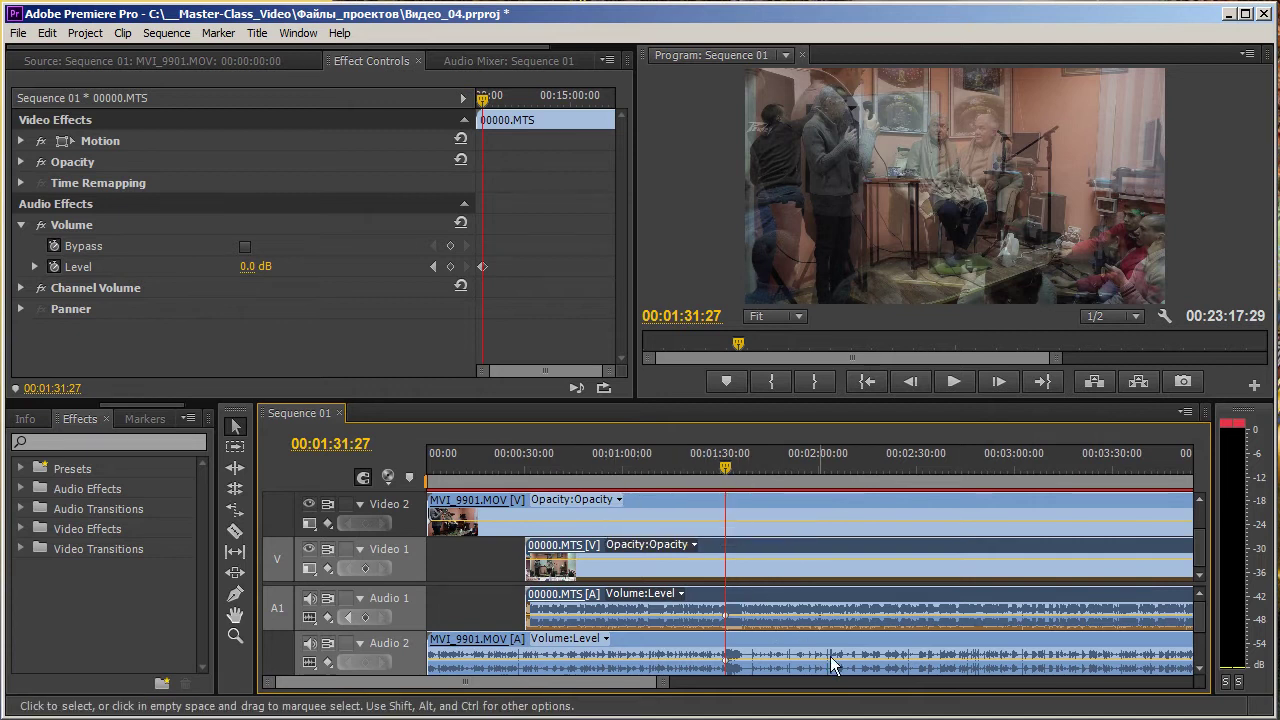
click(686, 478)
click(728, 489)
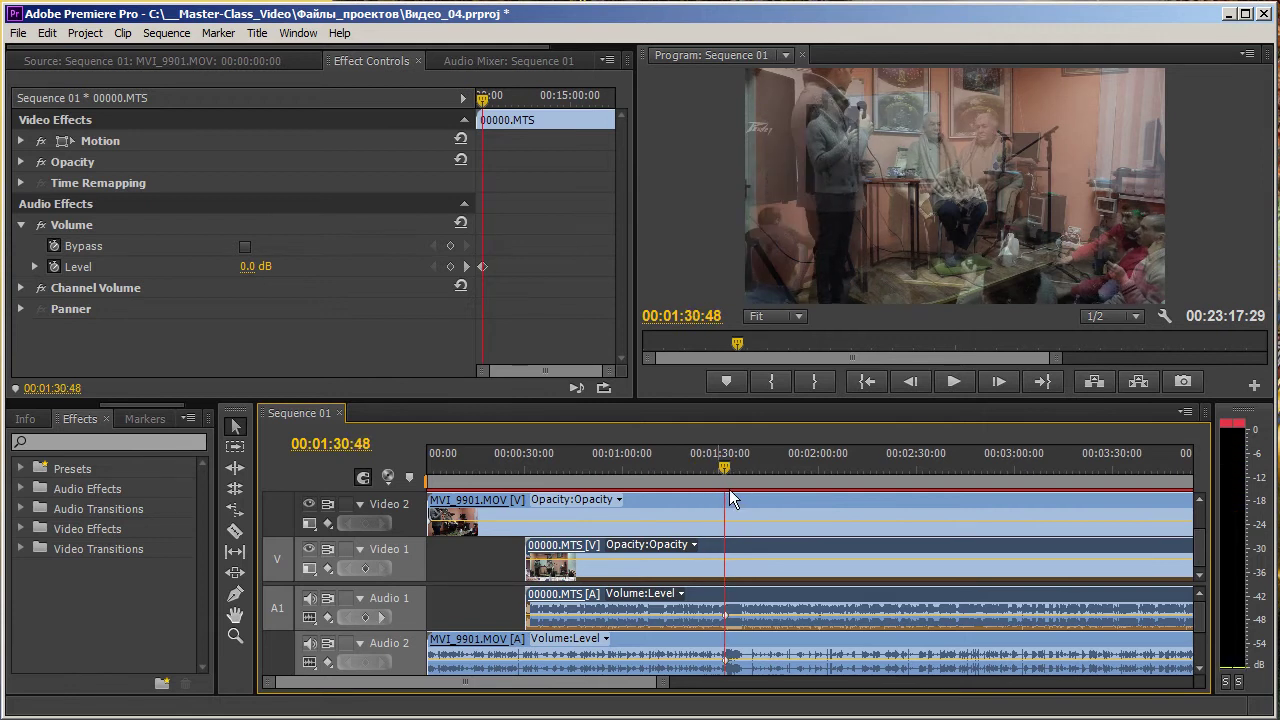
click(549, 471)
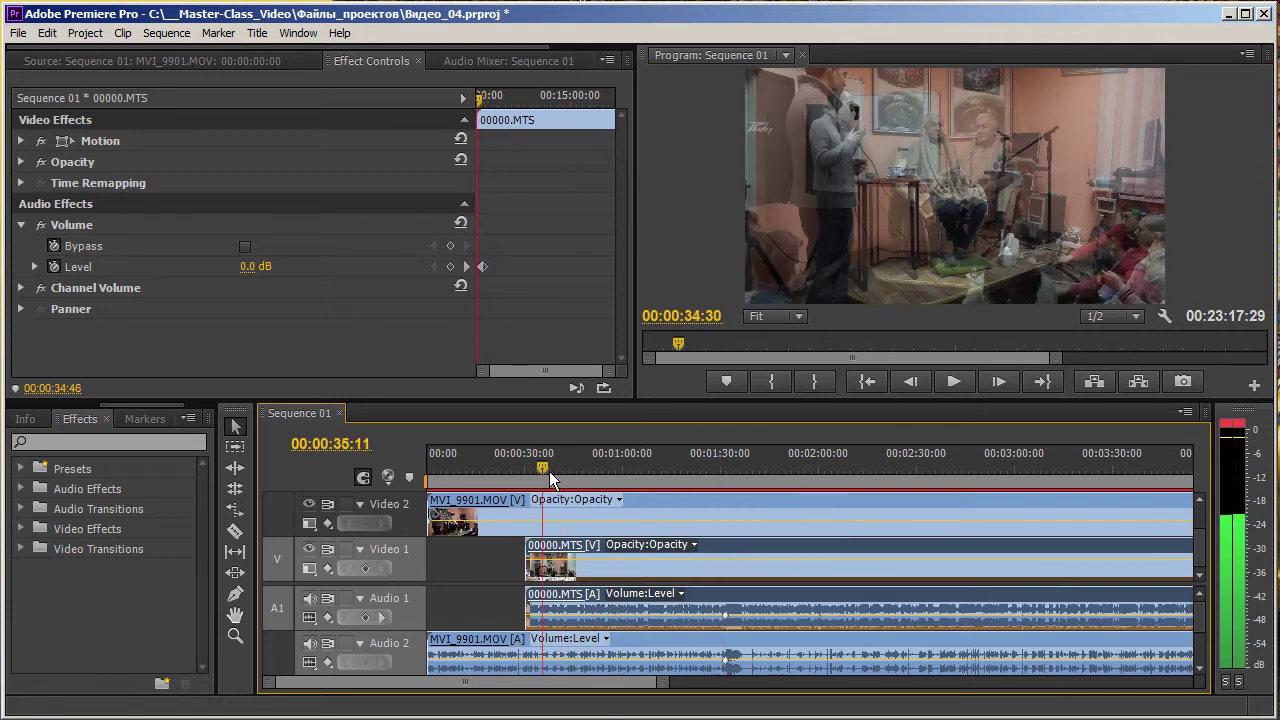
click(532, 478)
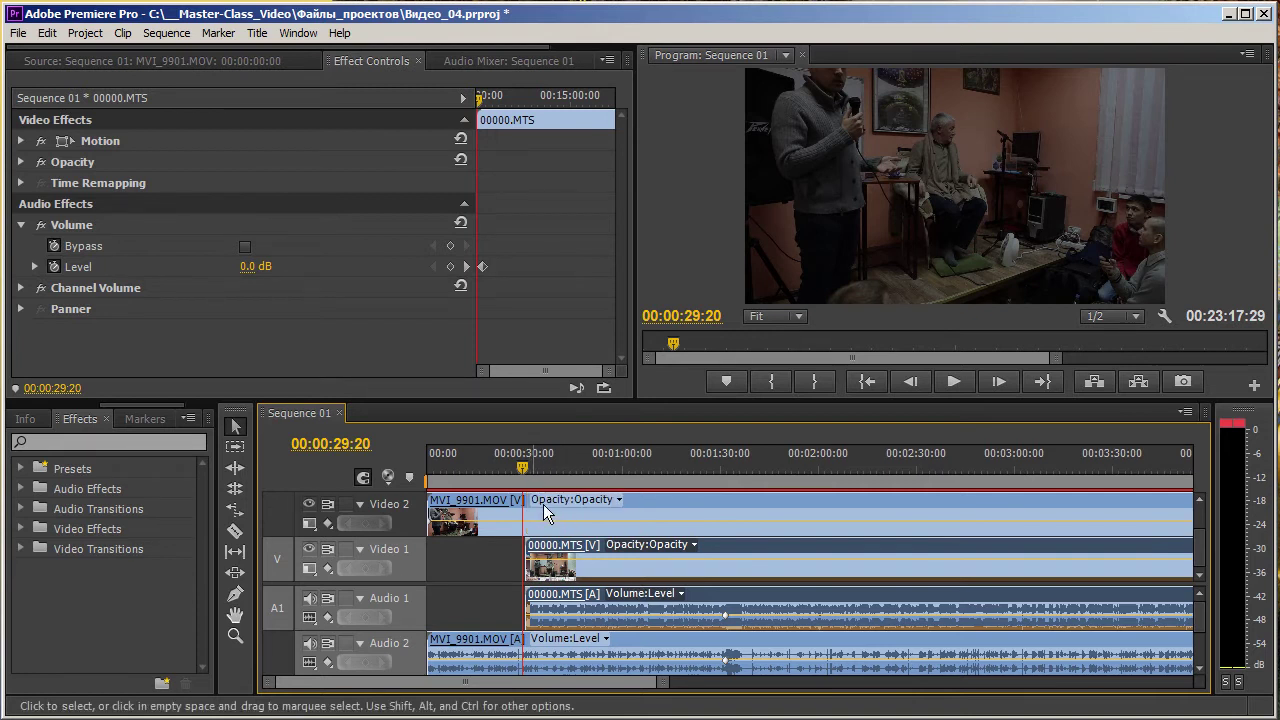
drag(520, 470, 400, 478)
Turn off MVI_9901.MOV's Opacity animation, deleting its keyframes, and set opacity to 100%
click(506, 512)
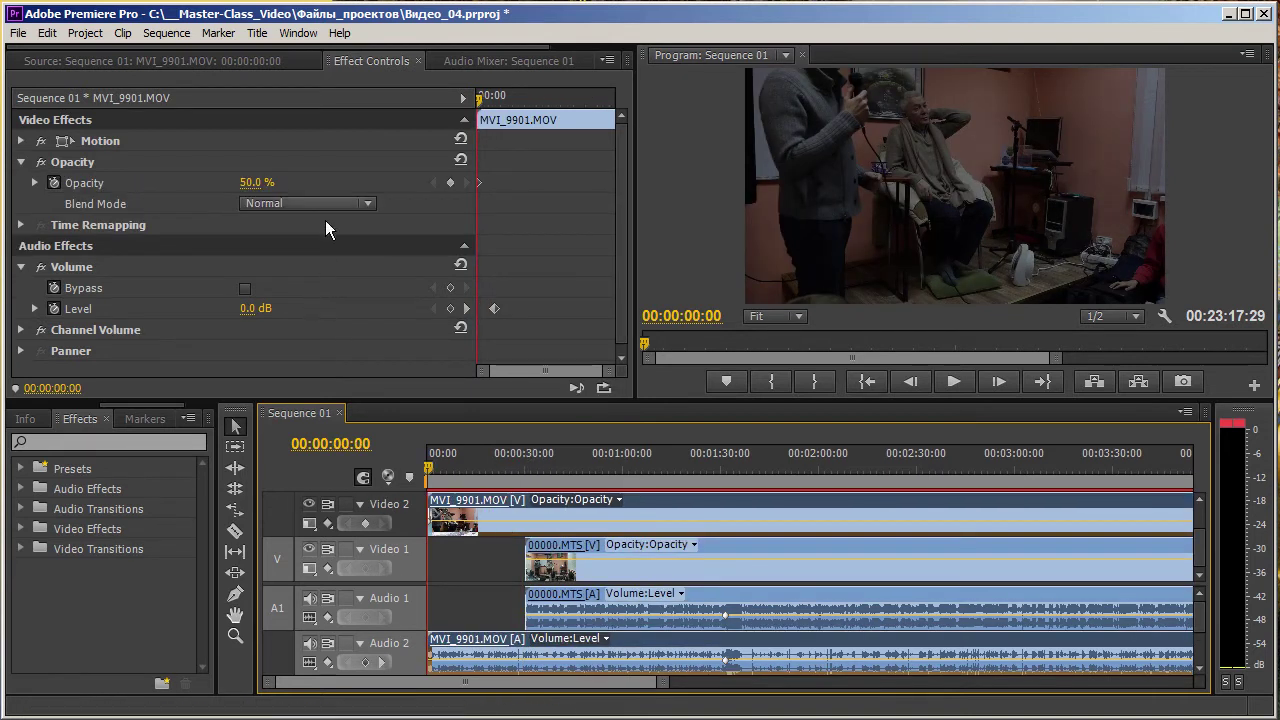
click(248, 186)
key(Return)
click(54, 182)
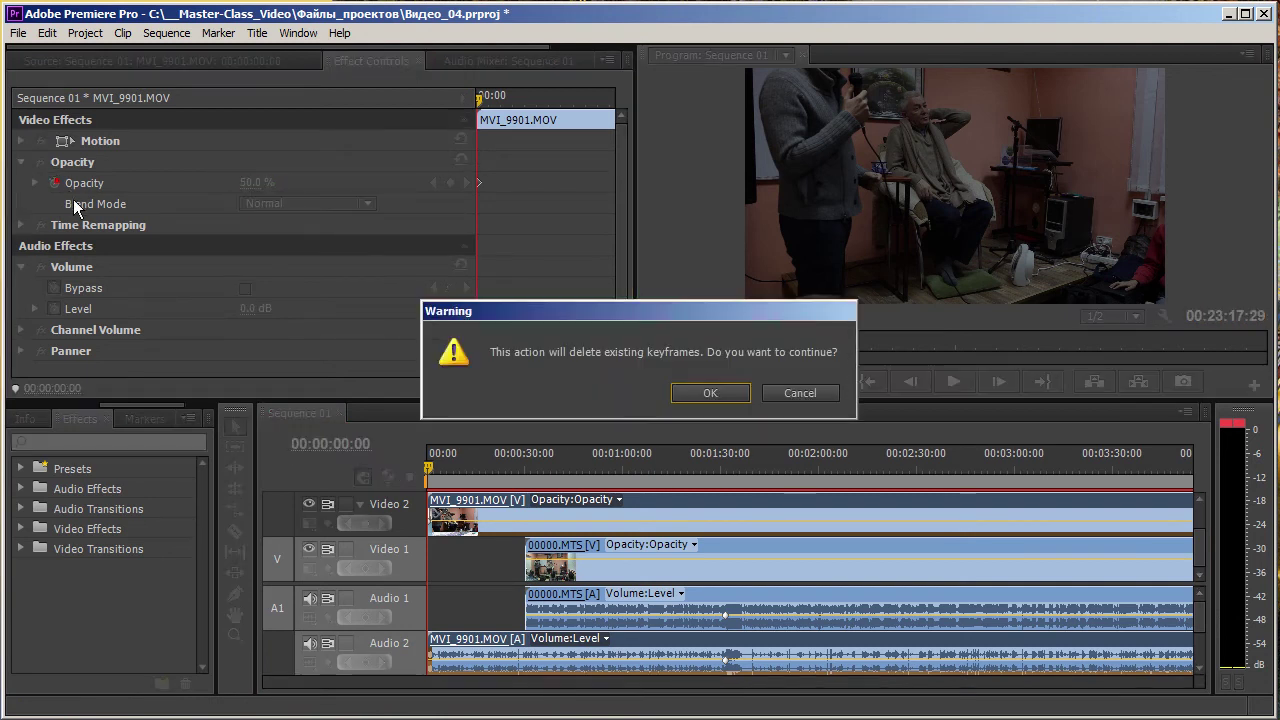
click(702, 395)
text(100)
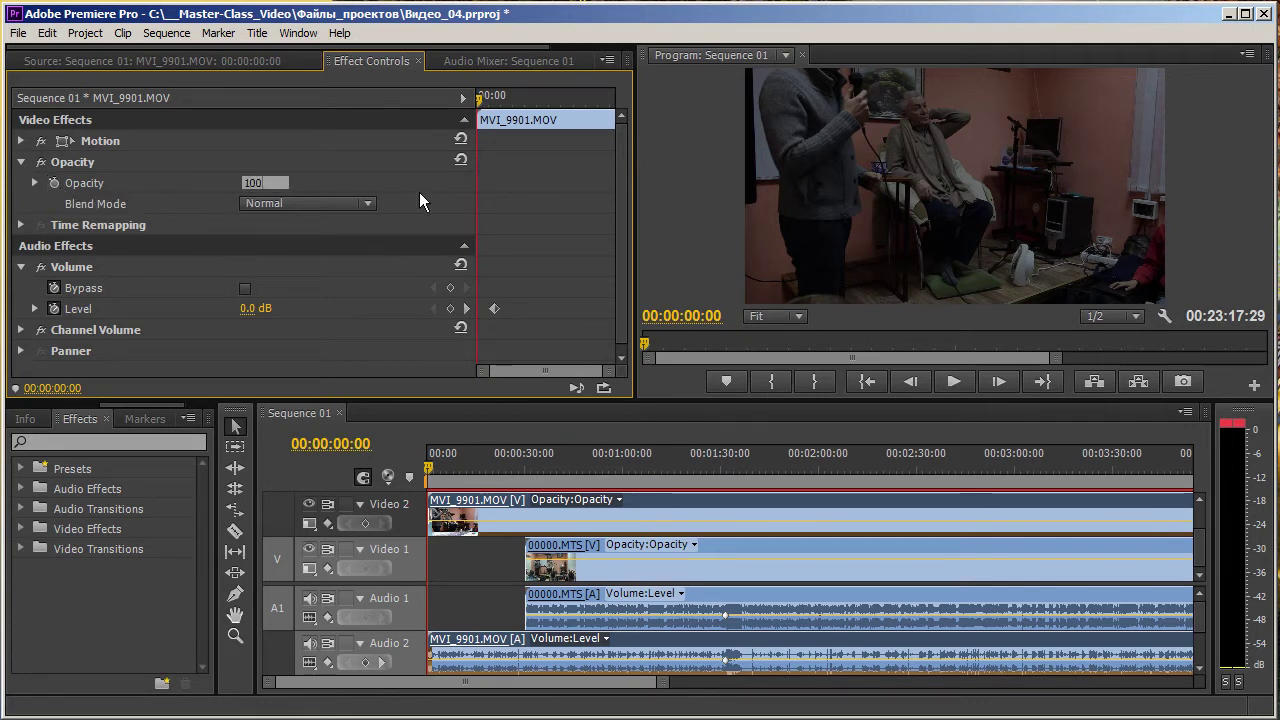
key(Return)
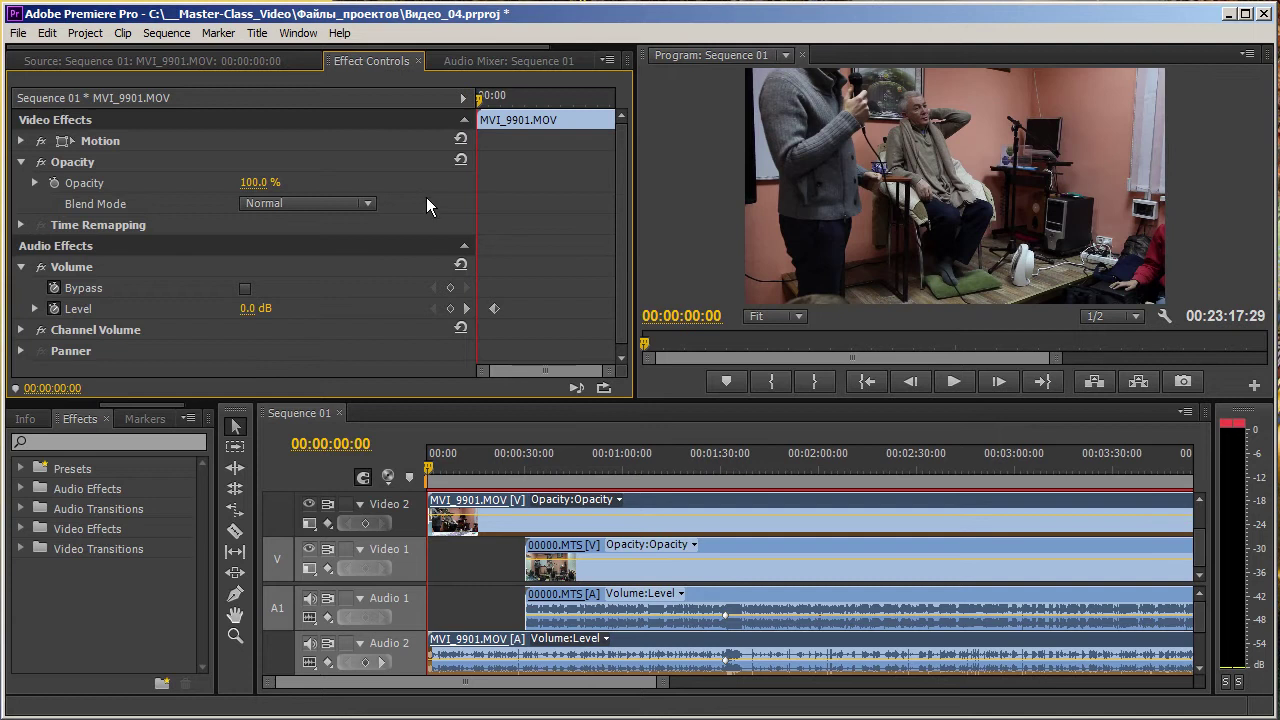
Play the sequence and scrub the playhead between about 00:00:27 and 00:00:31
click(437, 477)
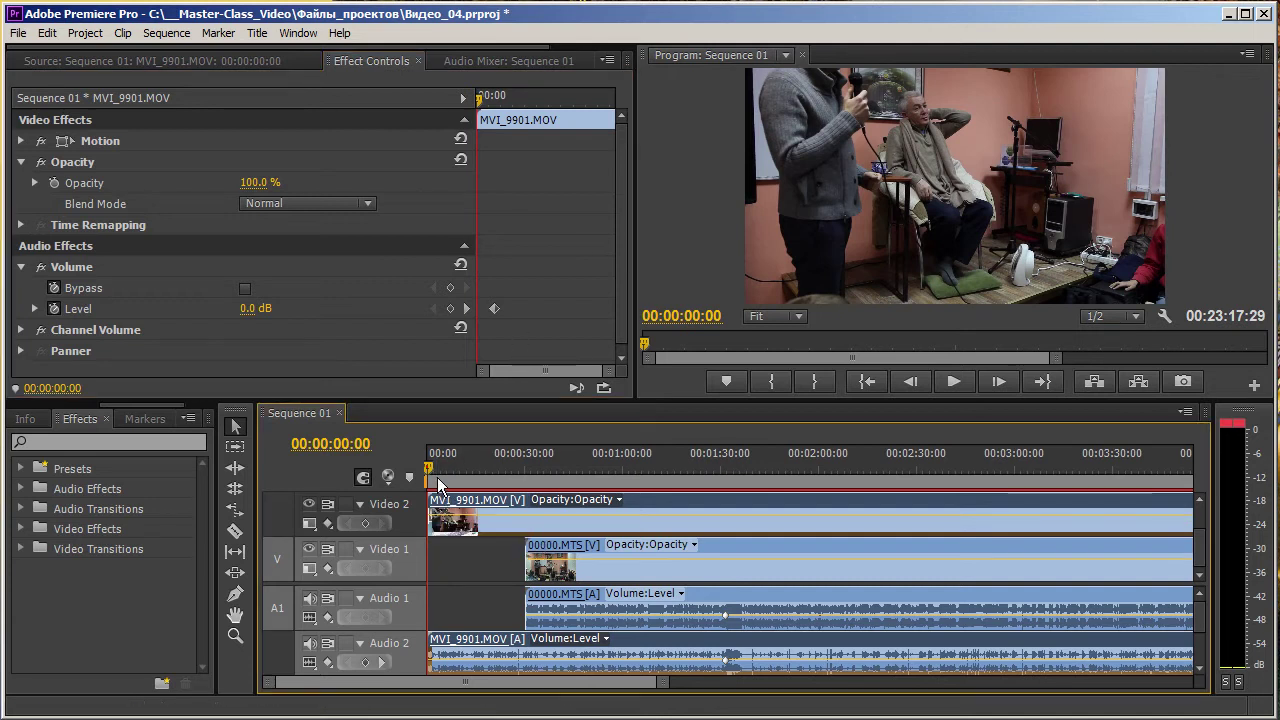
key(space)
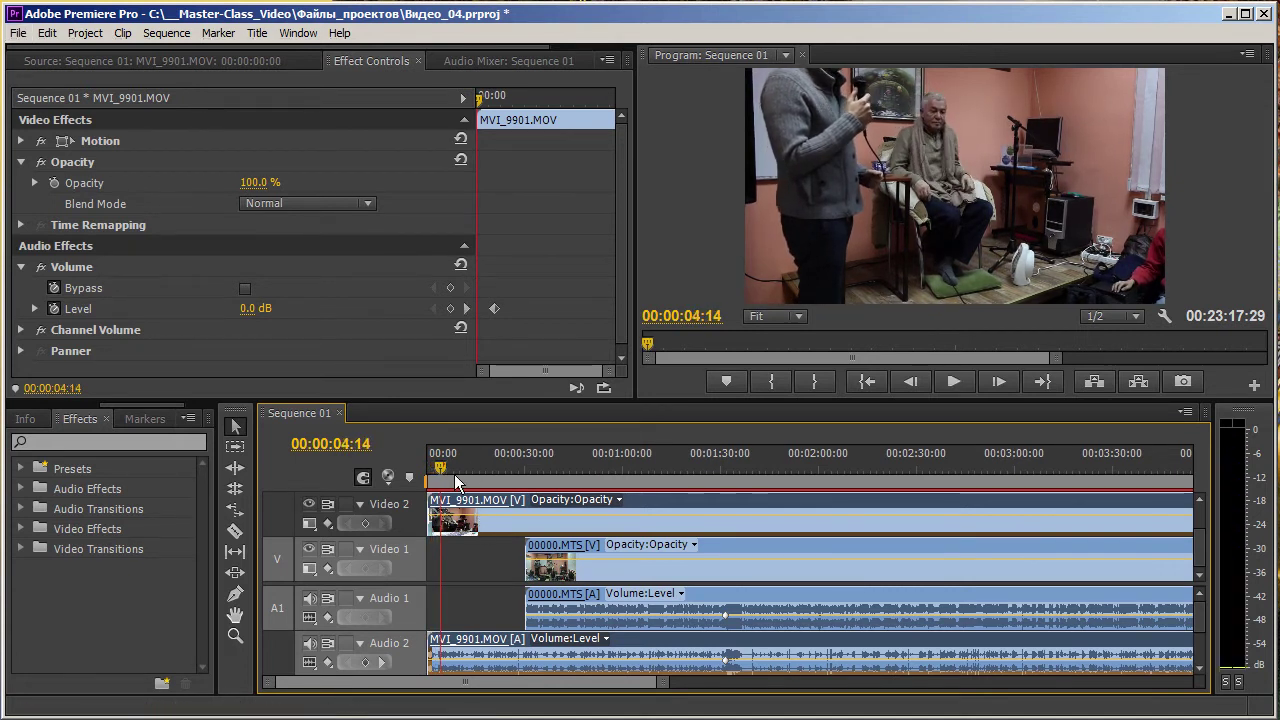
drag(468, 465, 521, 465)
key(j)
key(k)
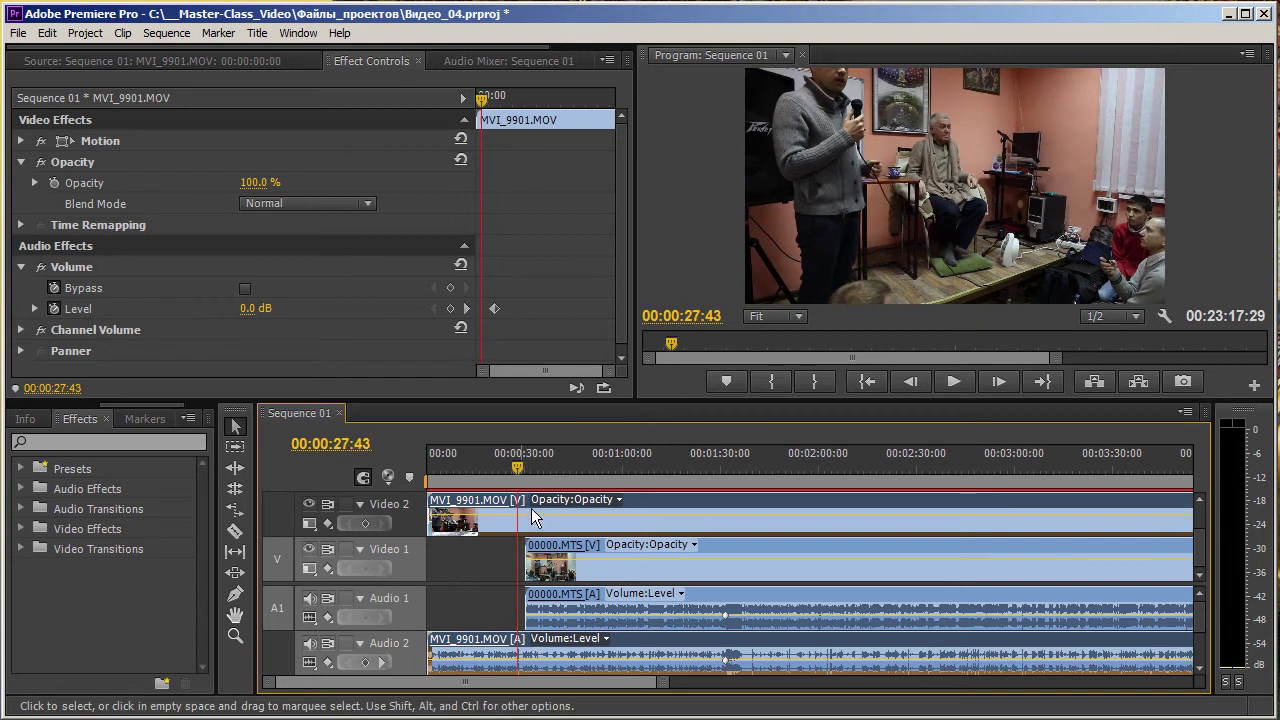
key(=)
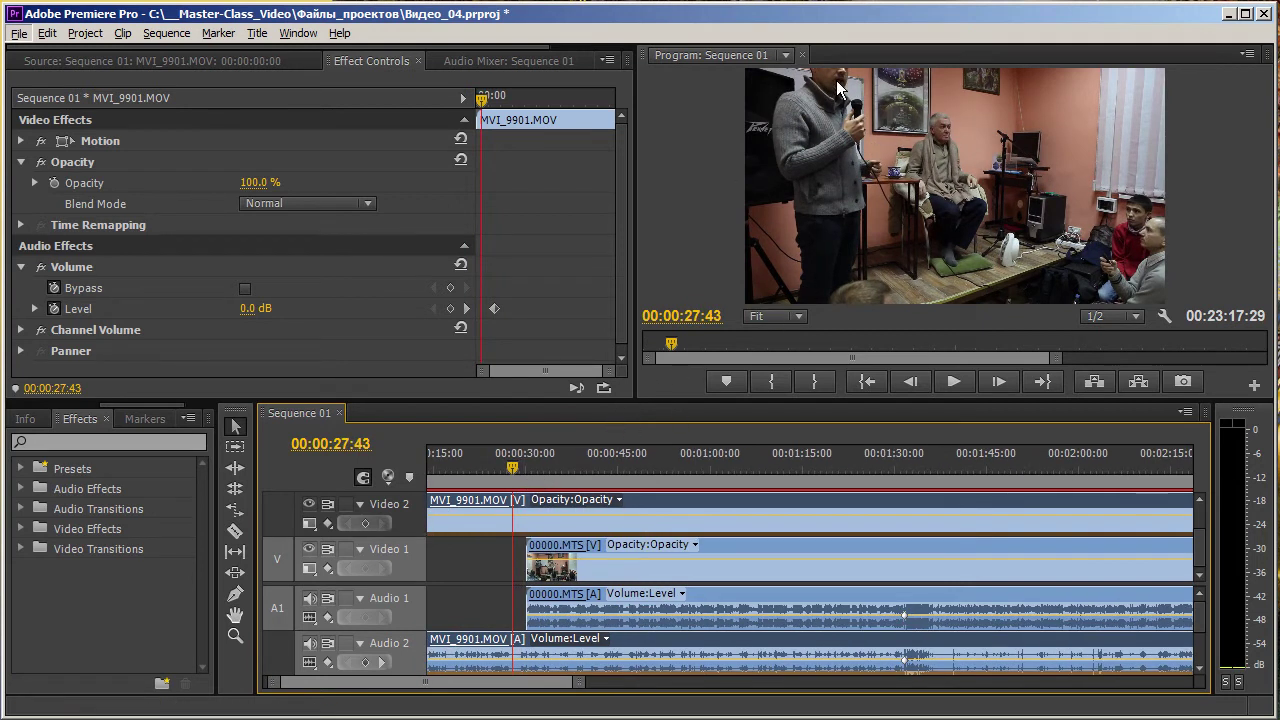
key(l)
key(k)
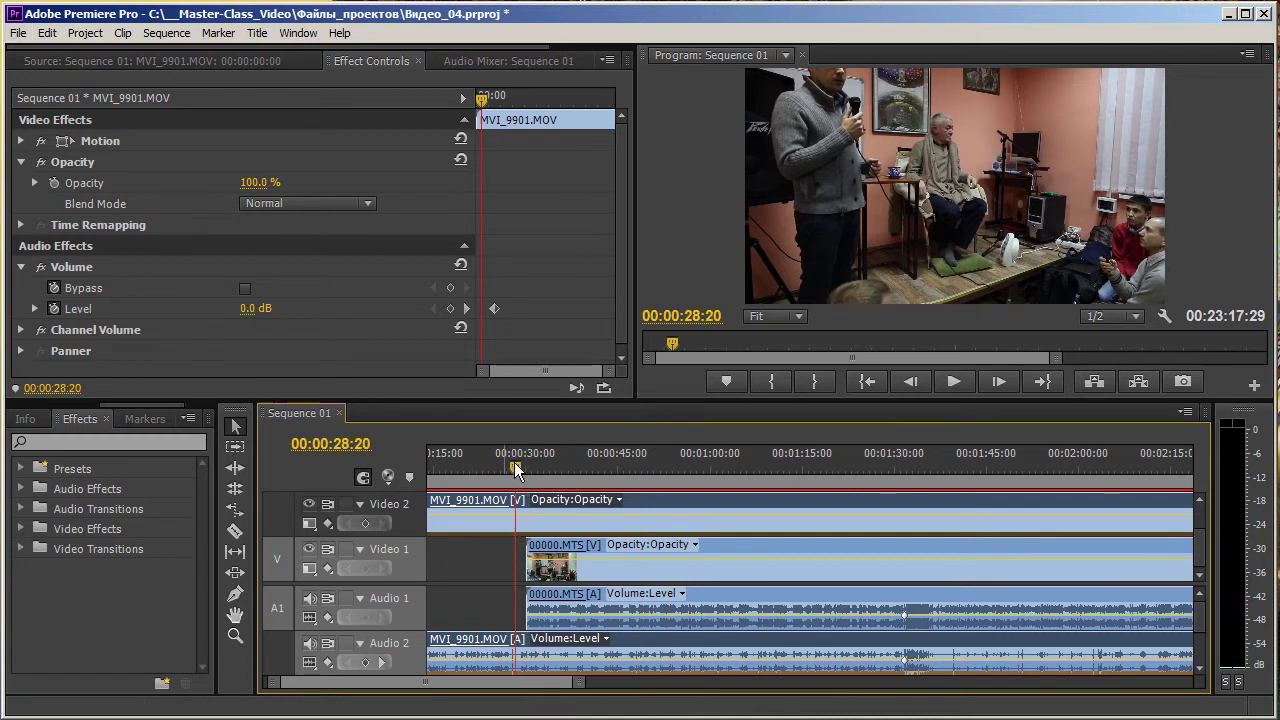
drag(525, 475, 536, 481)
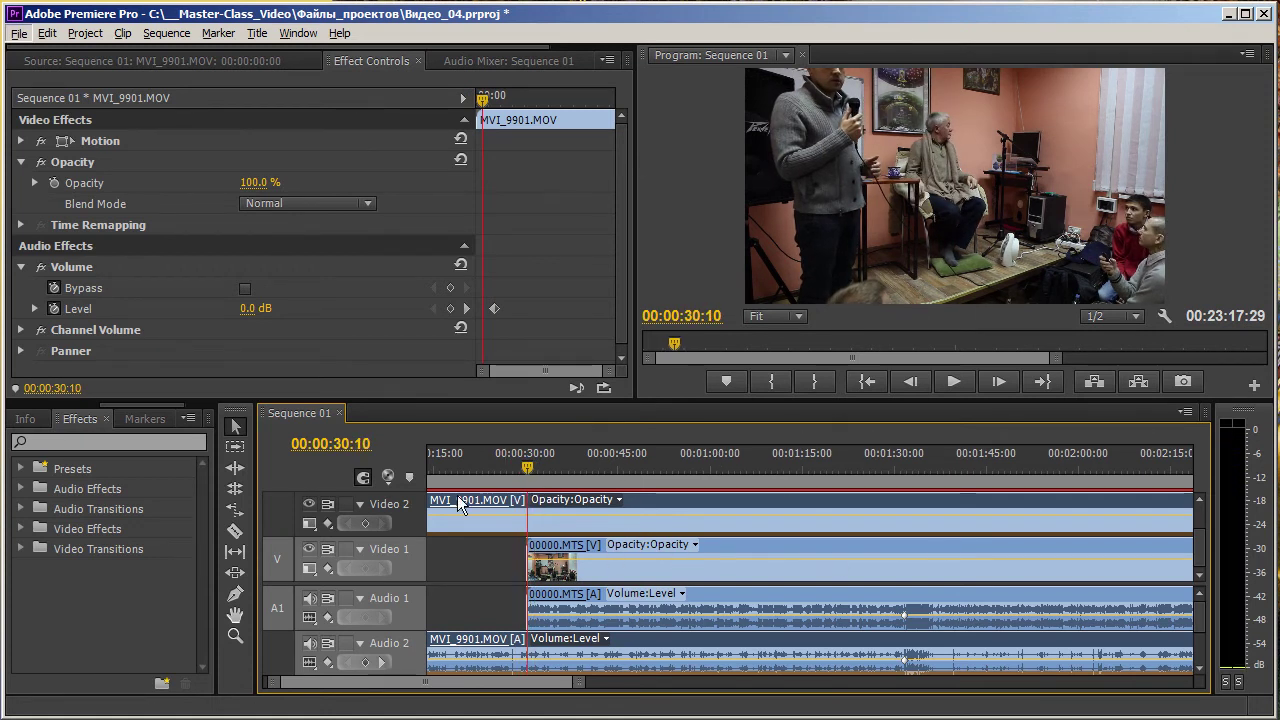
Zoom in, park the playhead at 00:00:30:03 where 00000.MTS starts, and show MVI_9901.MOV's Opacity settings
scroll(486, 551, up, 1)
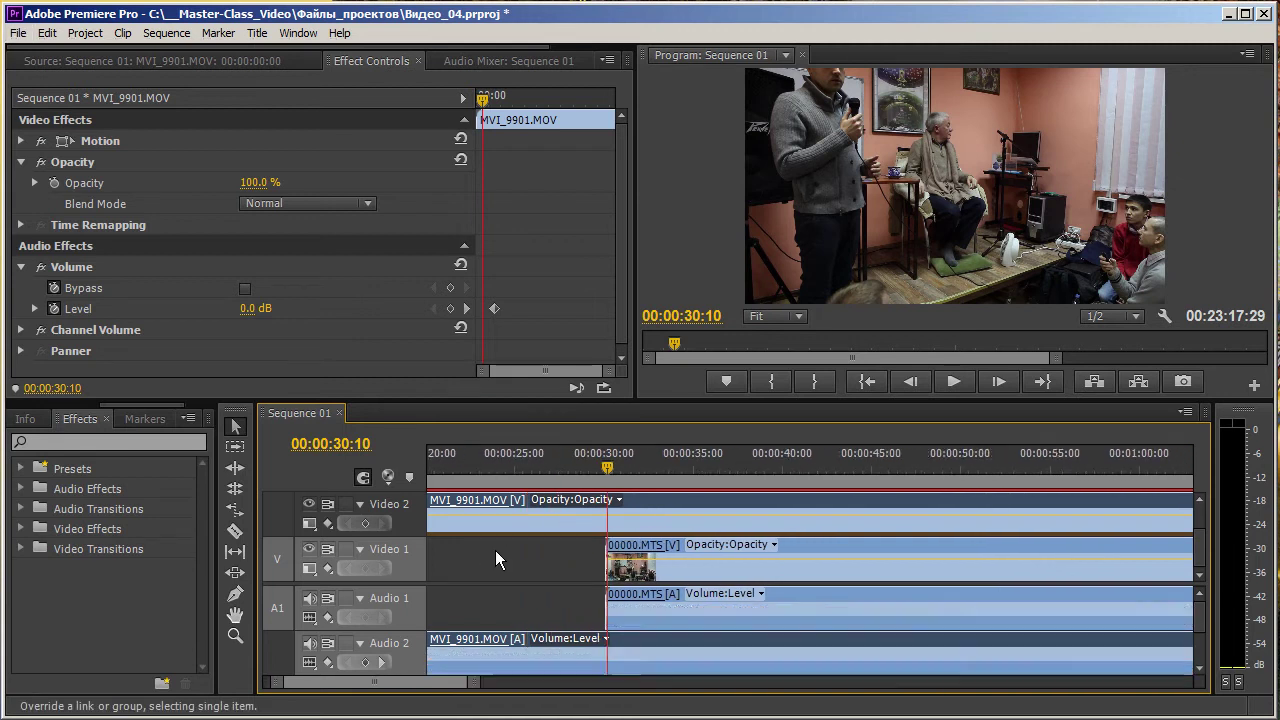
scroll(495, 550, up, 1)
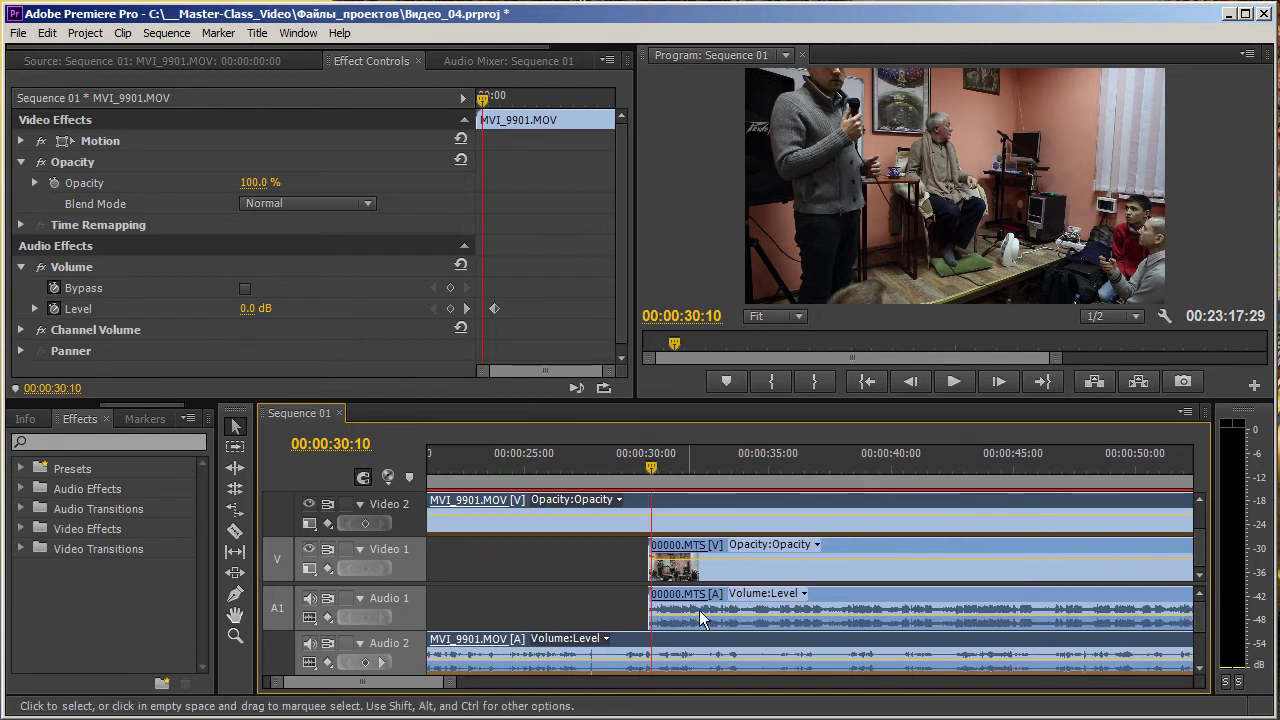
scroll(600, 554, up, 1)
scroll(608, 556, up, 1)
click(724, 475)
drag(727, 475, 735, 479)
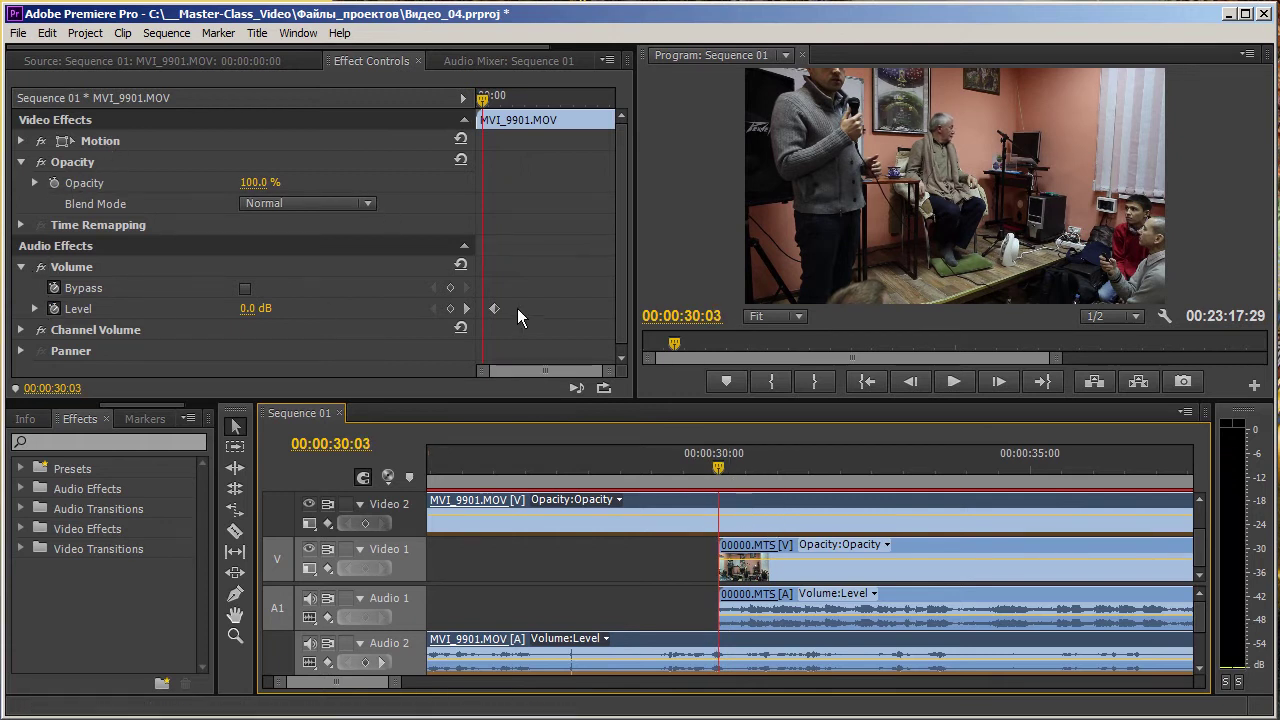
click(35, 183)
Keyframe MVI_9901.MOV opacity at 100% at 00:00:30:03 and 0% near 00:00:30:30
click(54, 183)
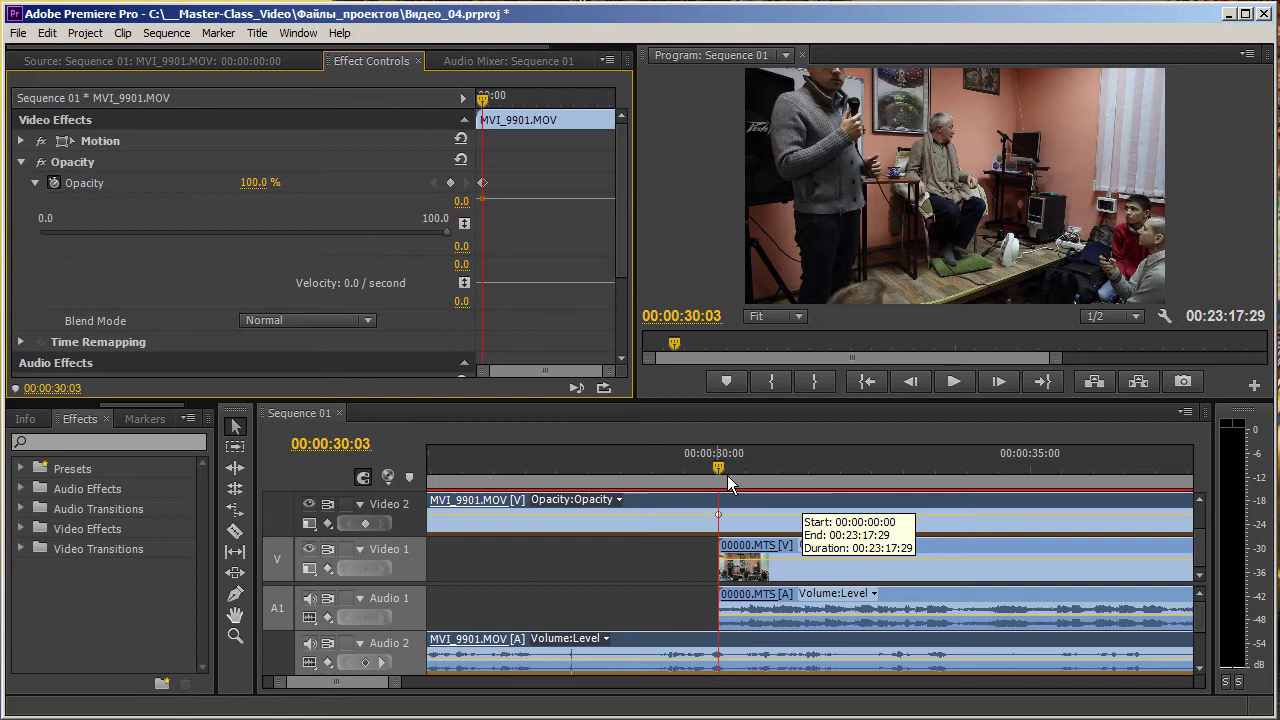
drag(727, 475, 757, 476)
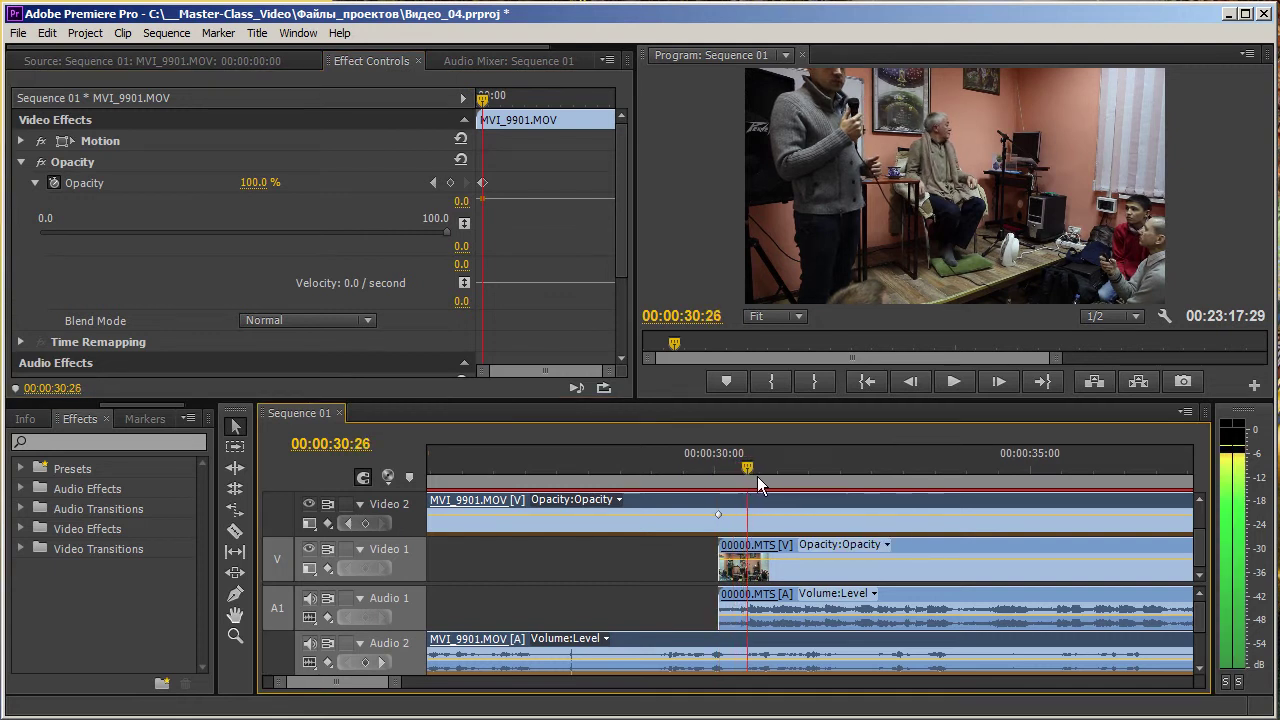
click(464, 200)
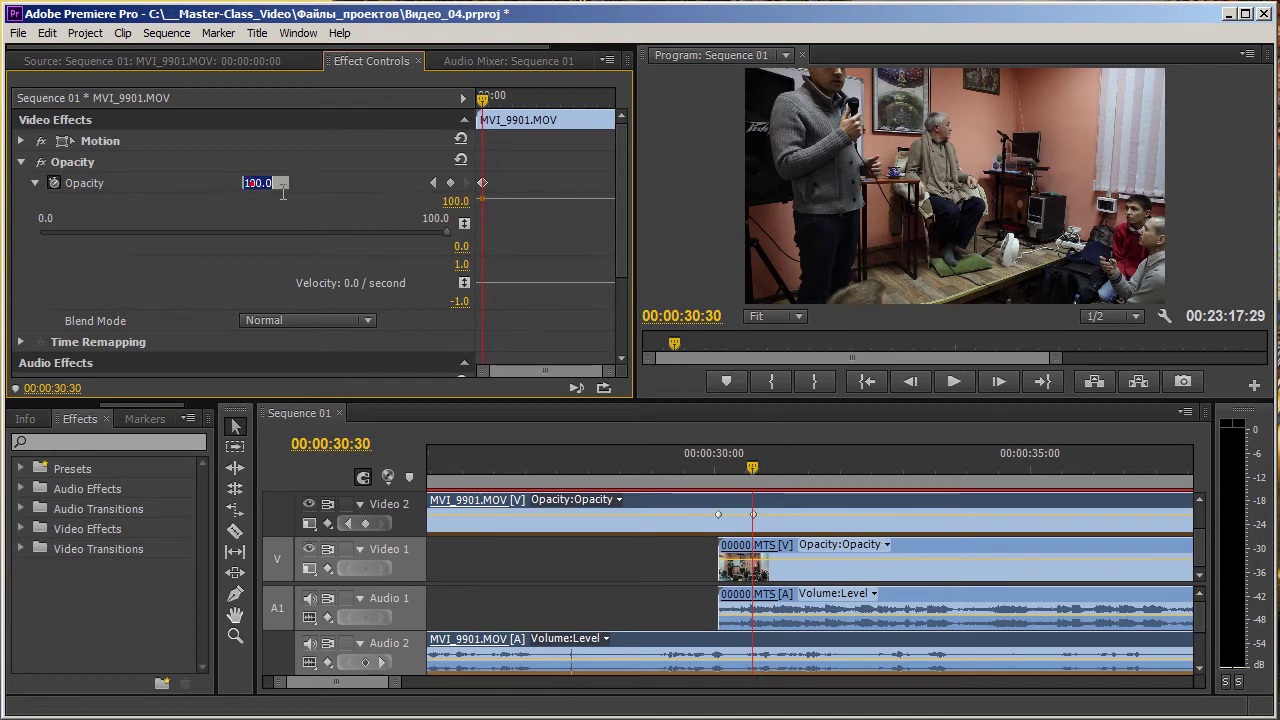
text(0)
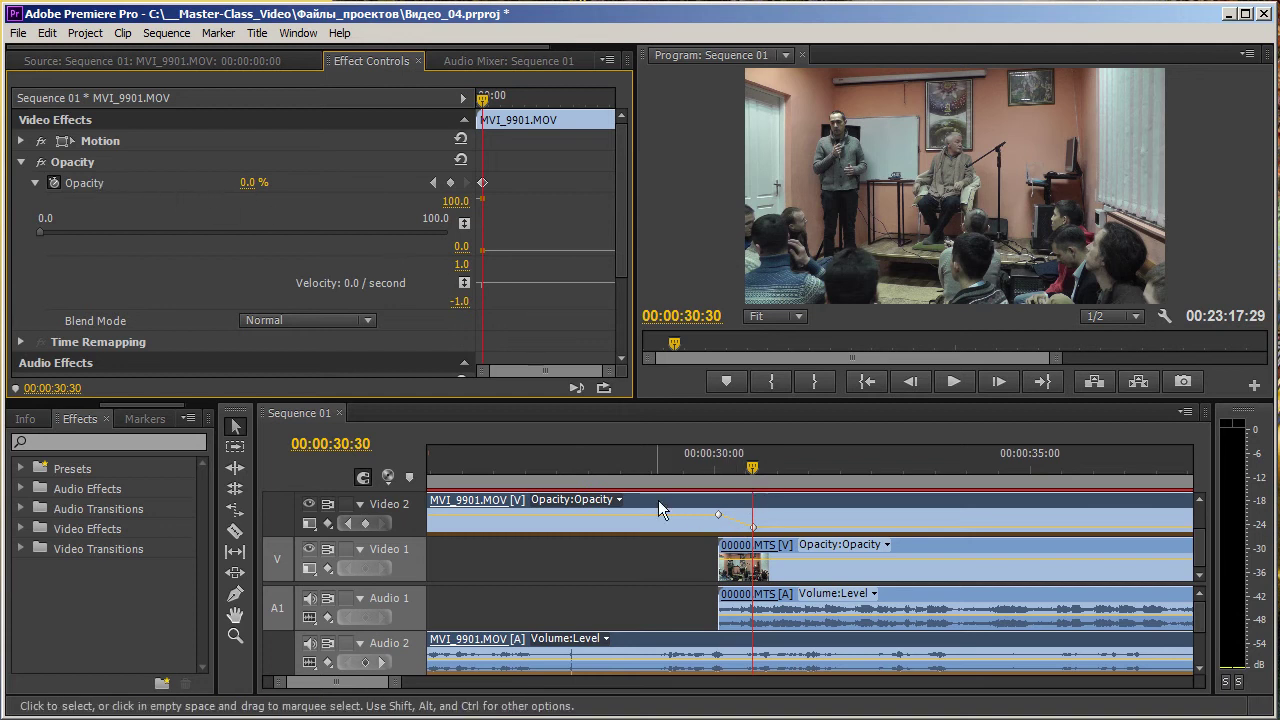
Scrub through the fade until MVI_9901.MOV becomes fully transparent over 00000.MTS
drag(742, 474, 713, 472)
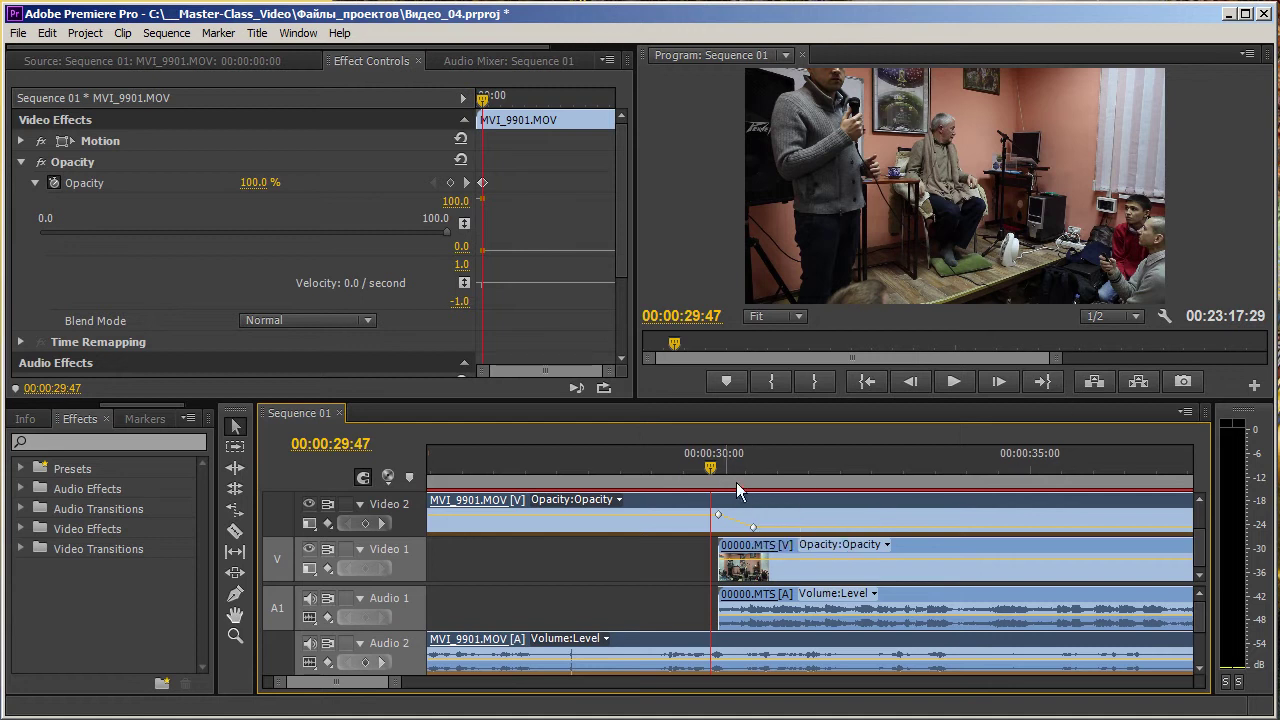
drag(725, 476, 738, 481)
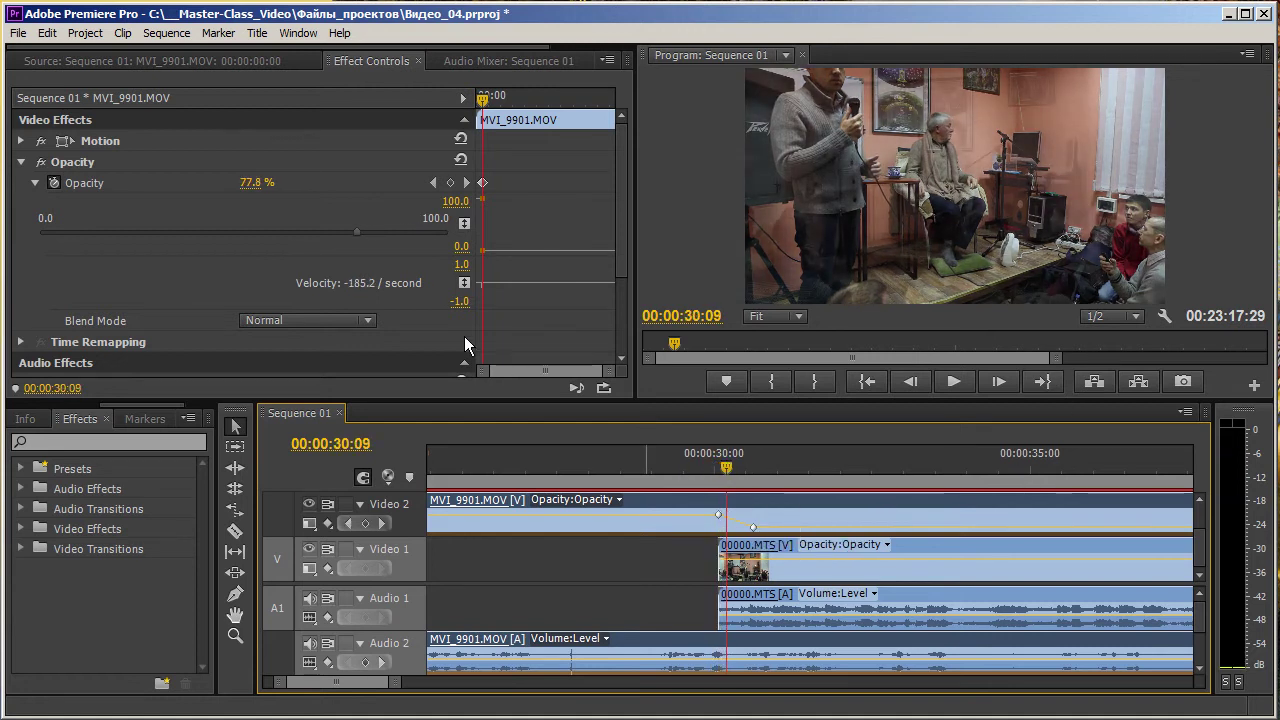
click(740, 478)
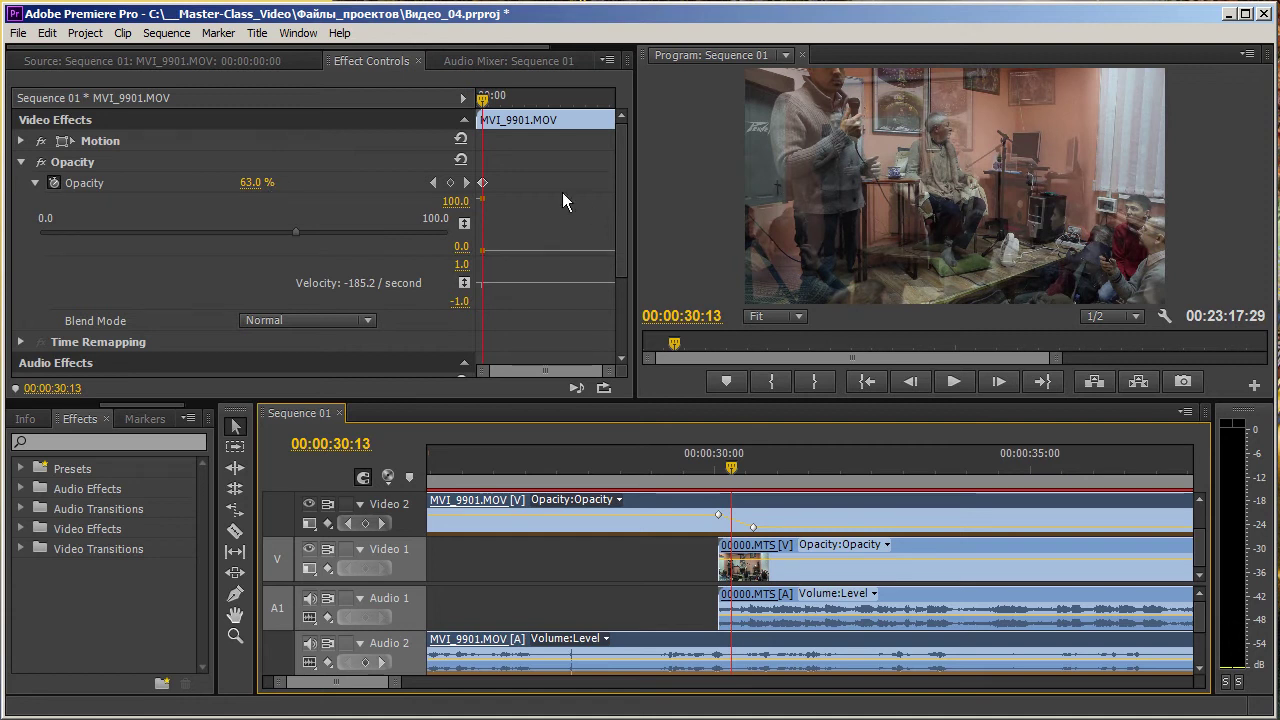
drag(743, 477, 763, 481)
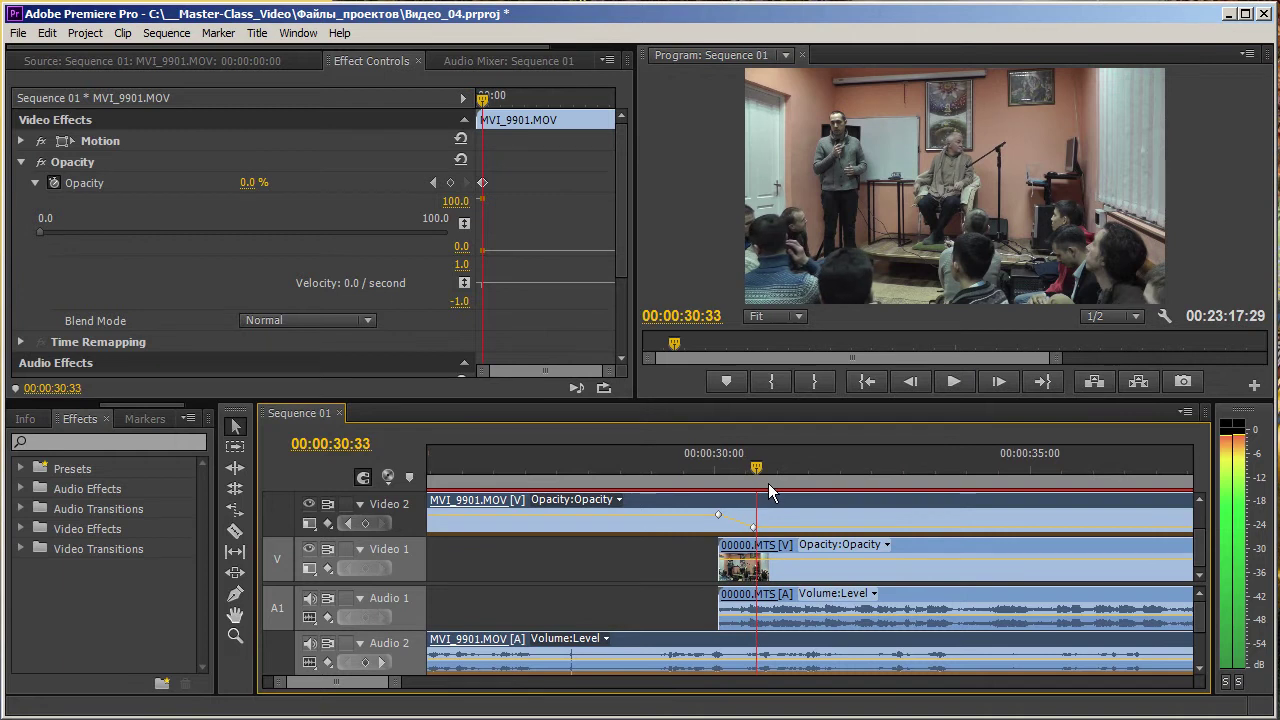
drag(763, 481, 770, 480)
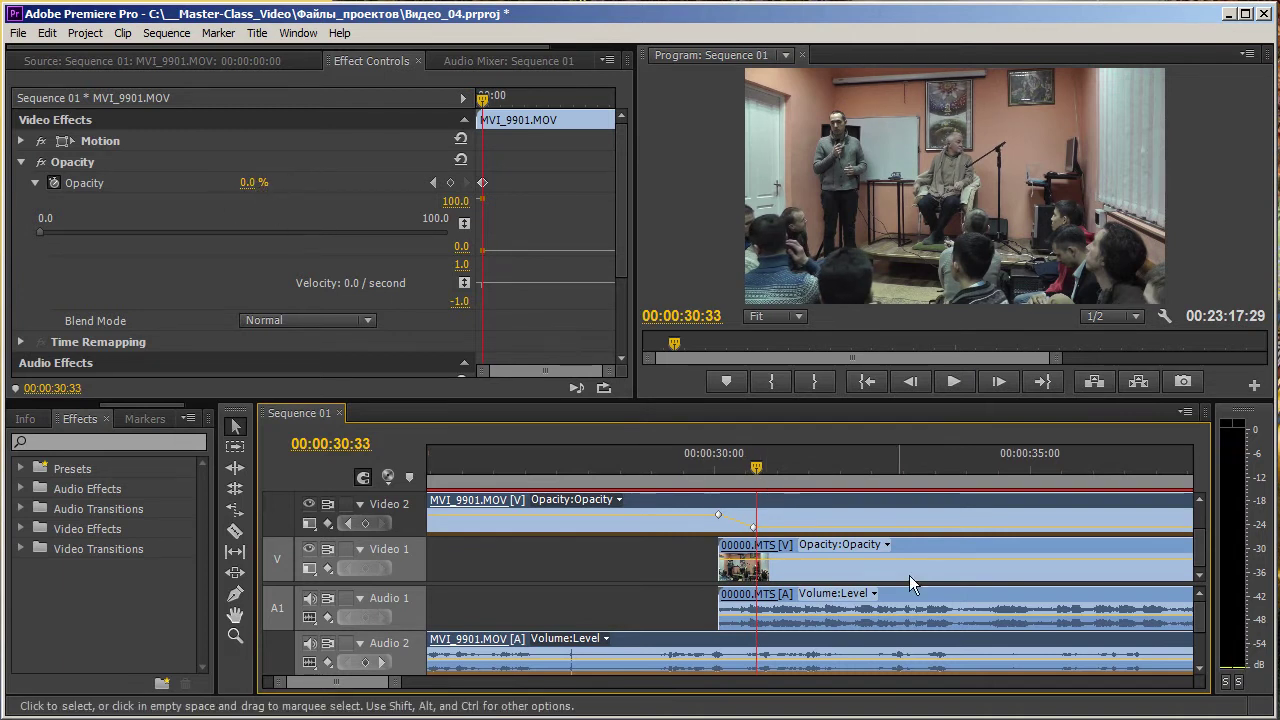
Play back the crossfade from just before 00:00:30:03 and return before it
click(829, 527)
click(714, 472)
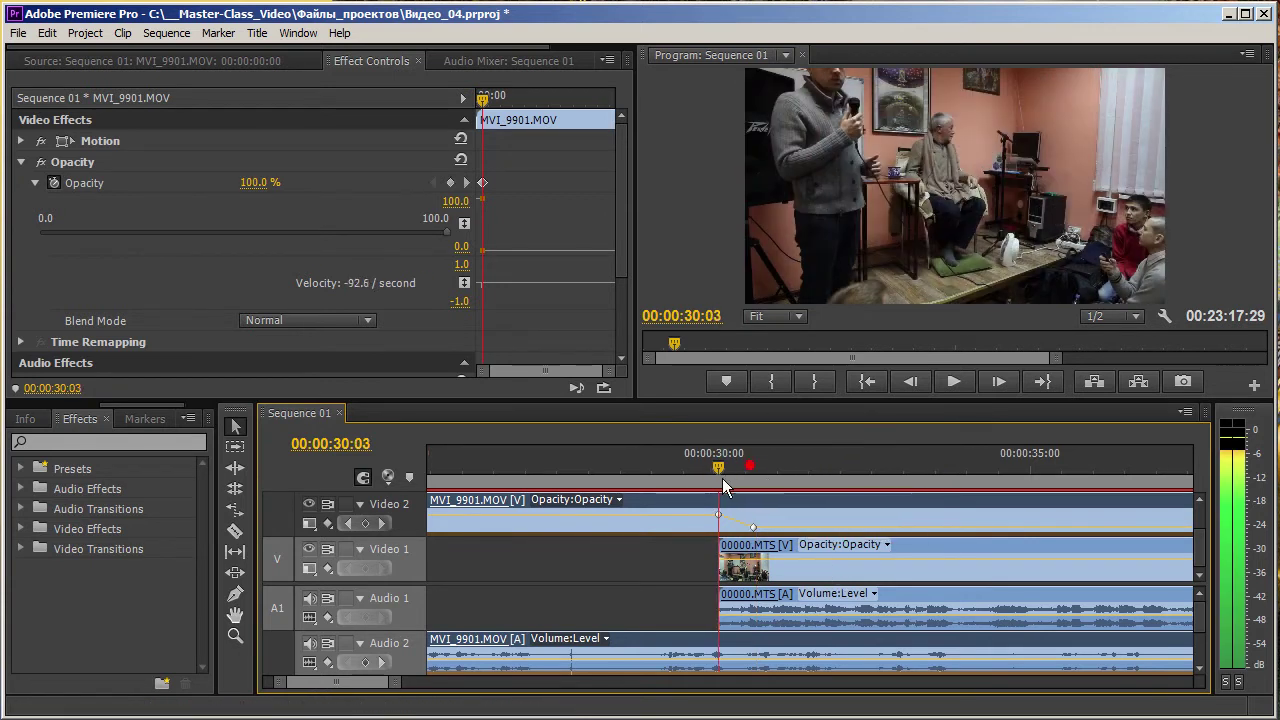
key(space)
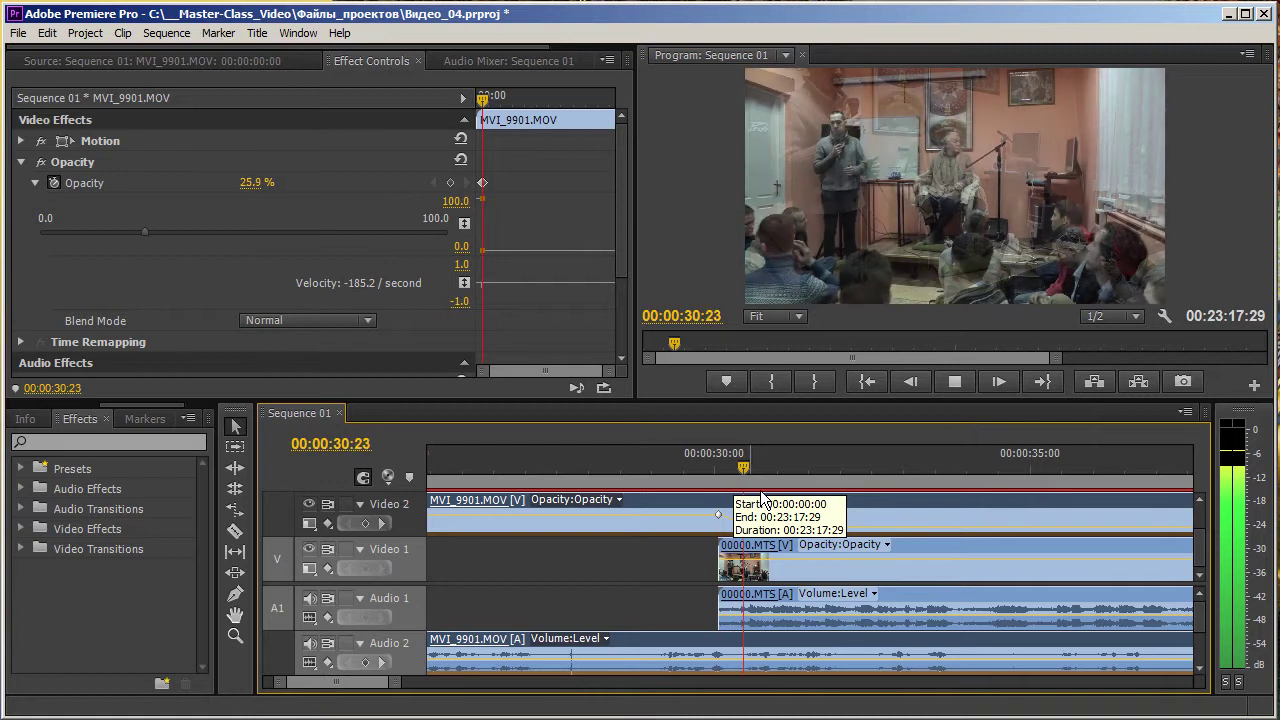
key(space)
scroll(871, 607, down, 2)
scroll(871, 605, down, 1)
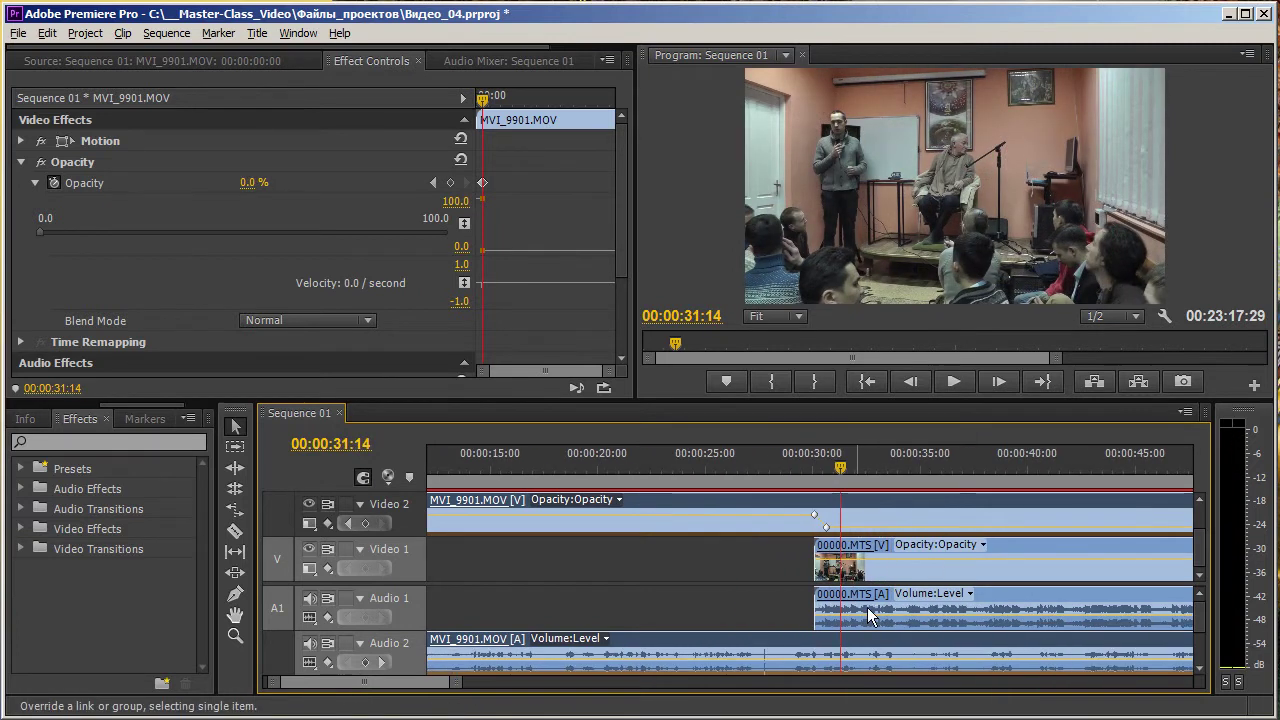
click(818, 477)
Mute the Audio 1 track and replay the crossfade to hear only MVI_9901.MOV
key(space)
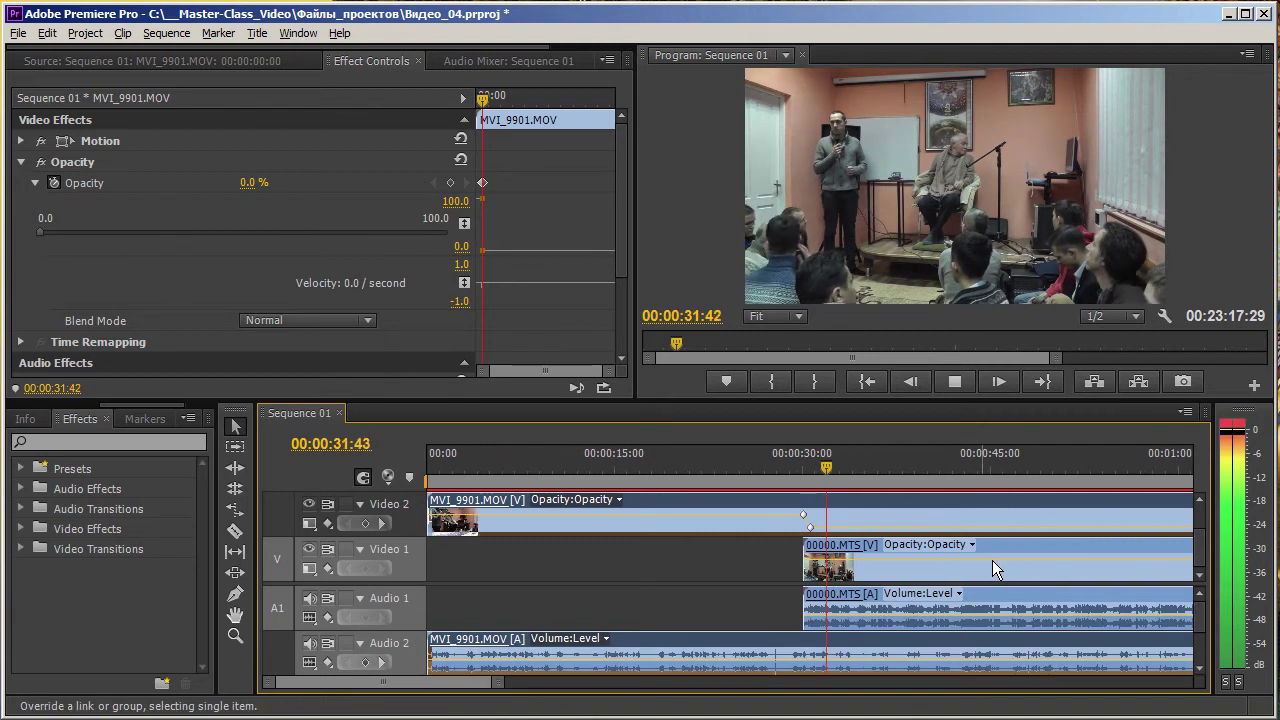
scroll(960, 561, down, 1)
click(932, 562)
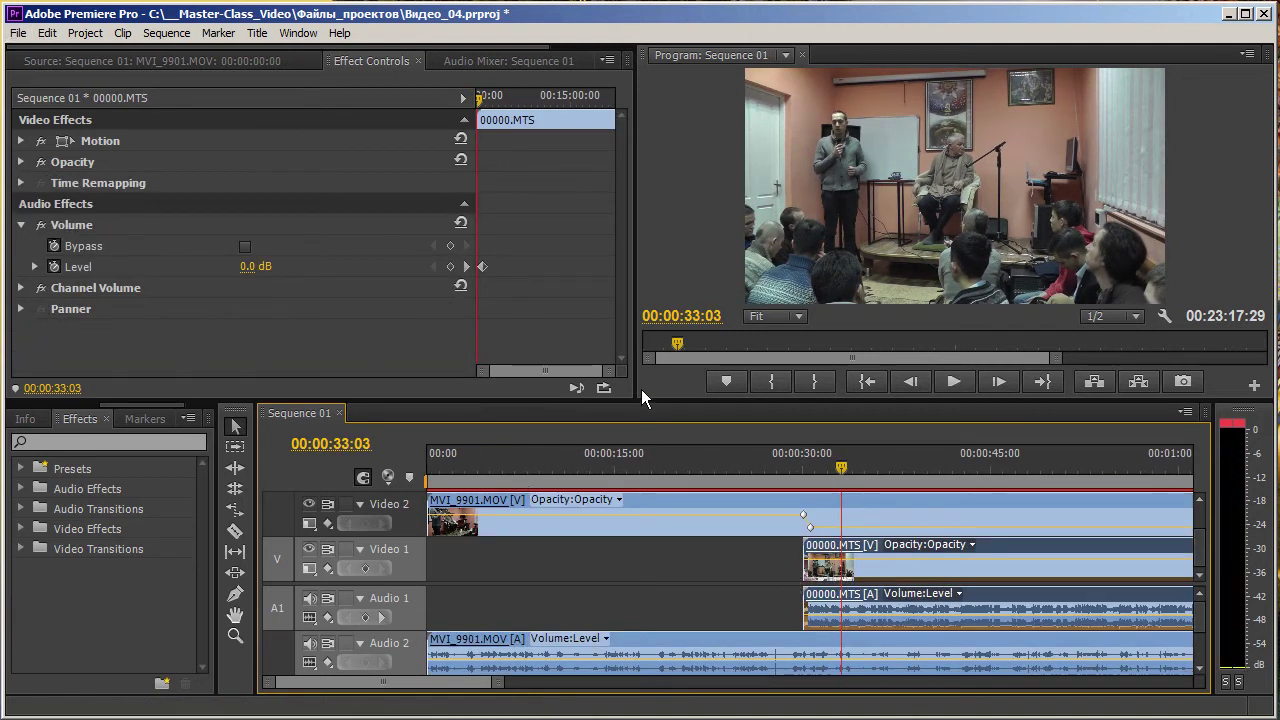
click(310, 598)
drag(846, 476, 802, 477)
key(space)
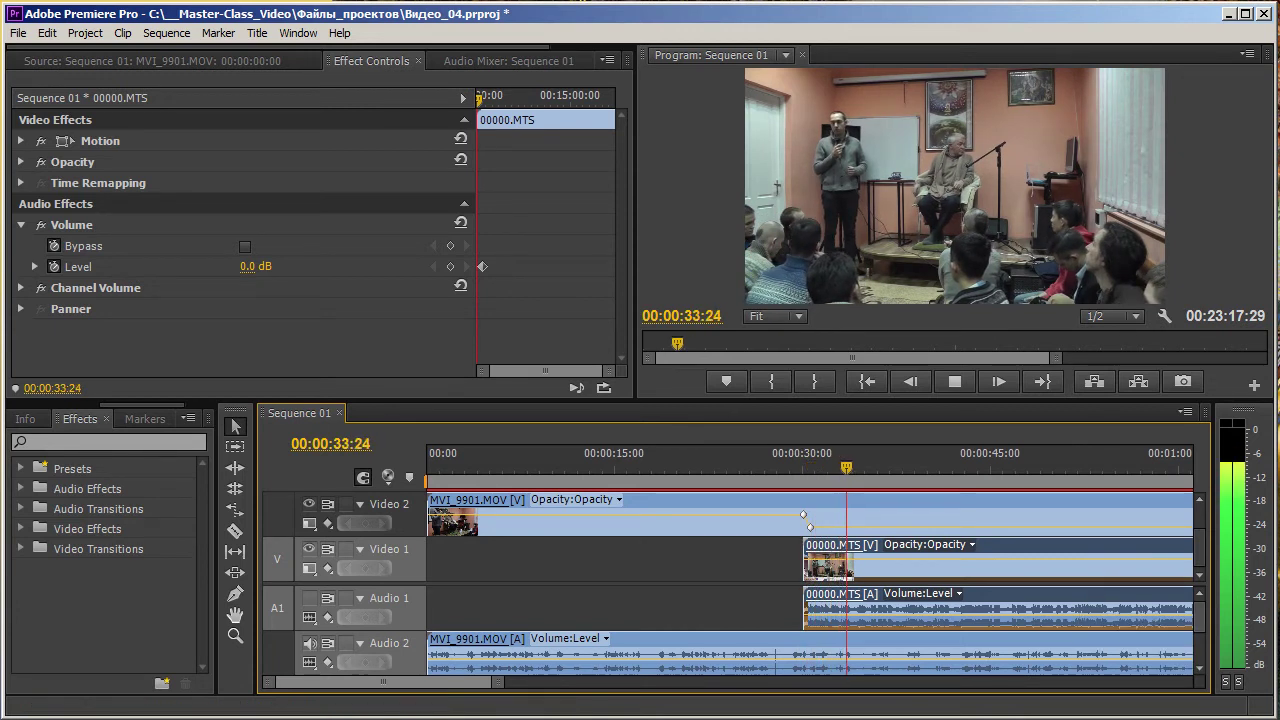
key(space)
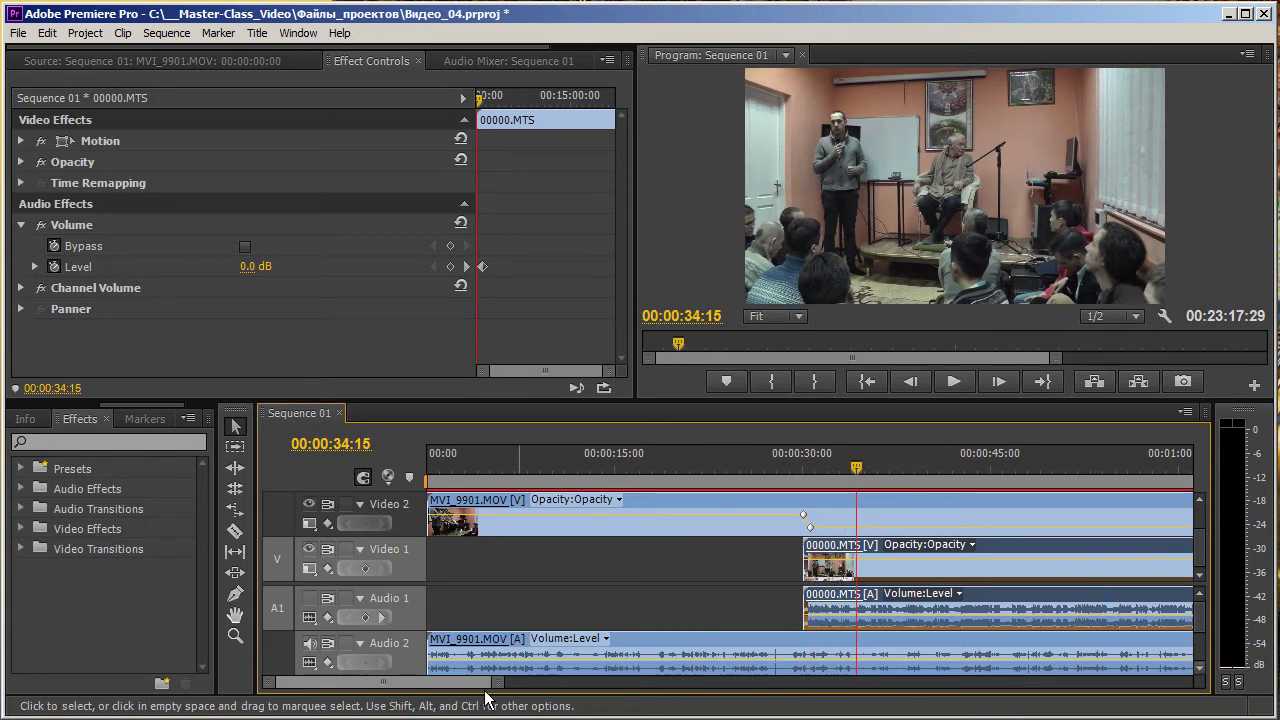
Scrub the synced footage from about 00:01:06 to 00:02:20 to check sync
scroll(487, 695, down, 2)
scroll(487, 698, down, 1)
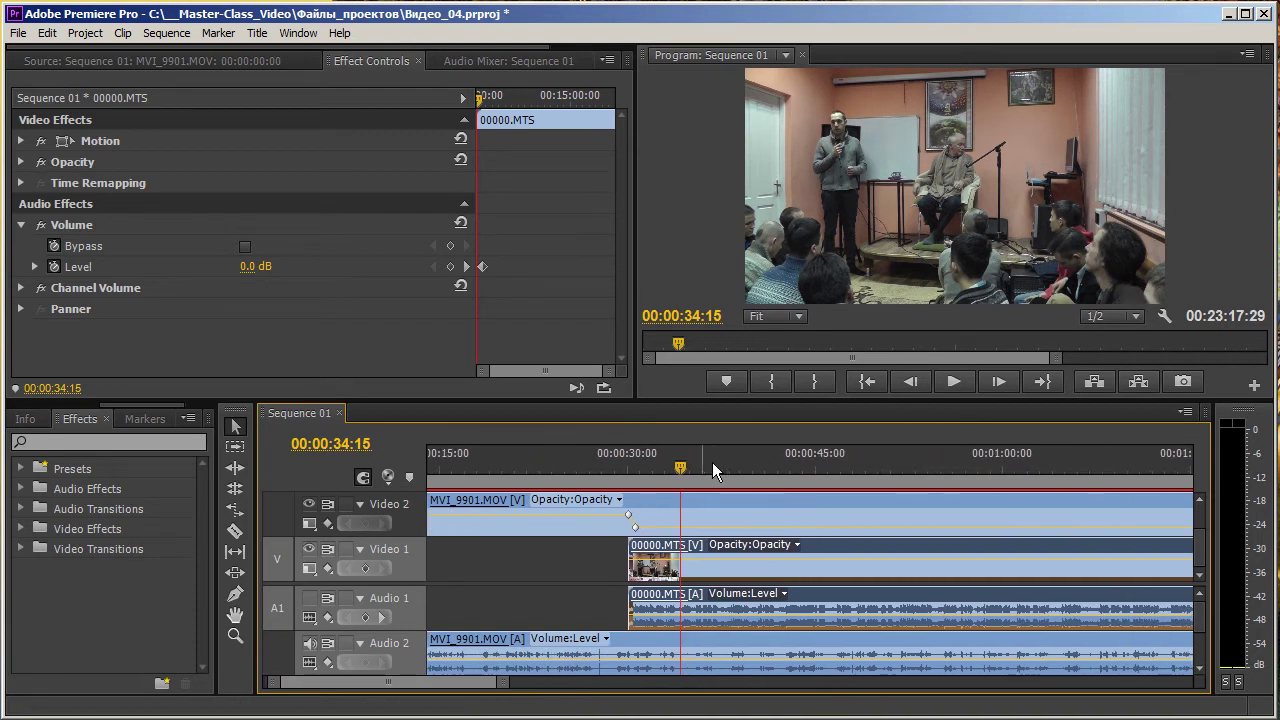
mouse_move(692, 479)
mouse_down()
mouse_move(760, 500)
mouse_move(1068, 520)
mouse_up()
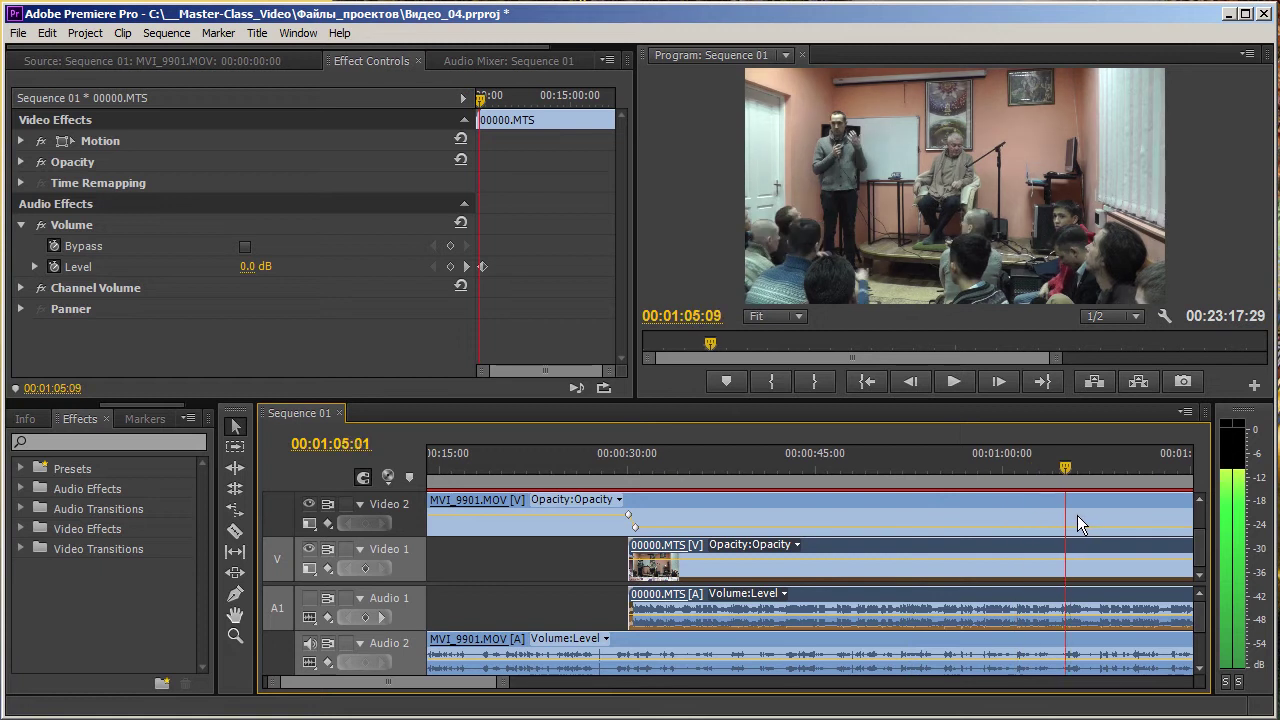
drag(1068, 520, 1090, 486)
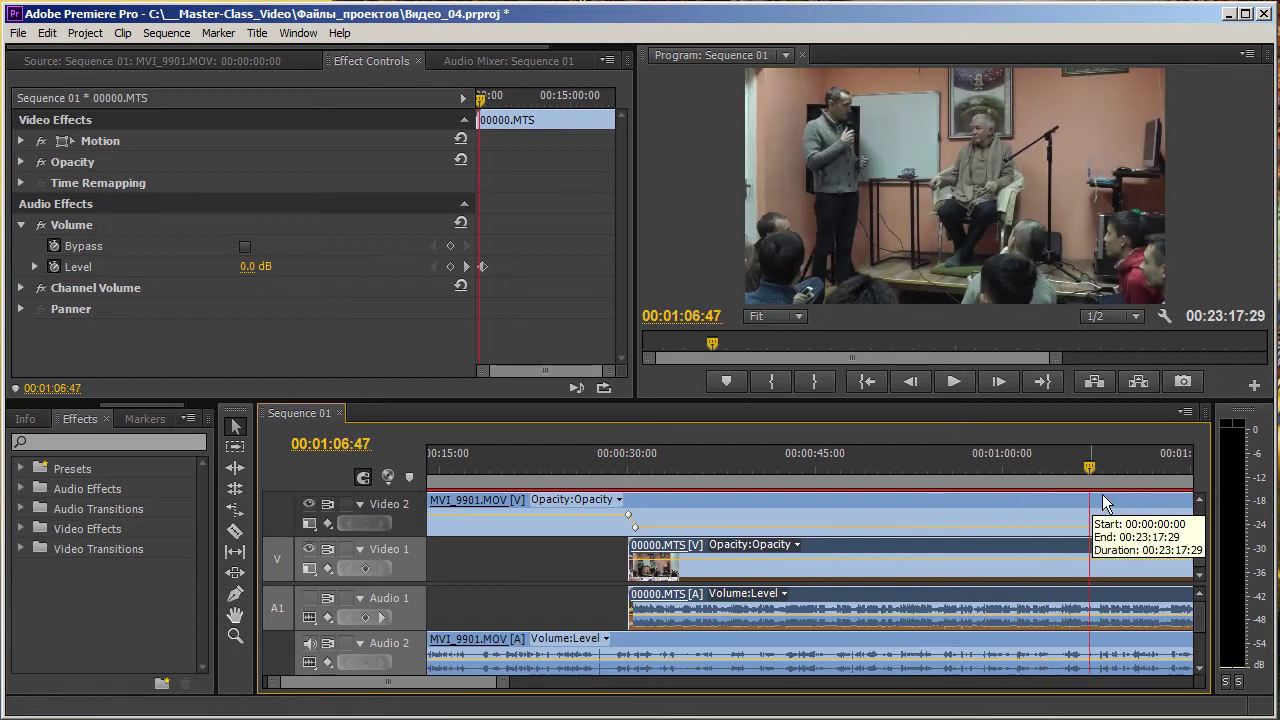
scroll(1112, 504, down, 2)
drag(543, 682, 668, 579)
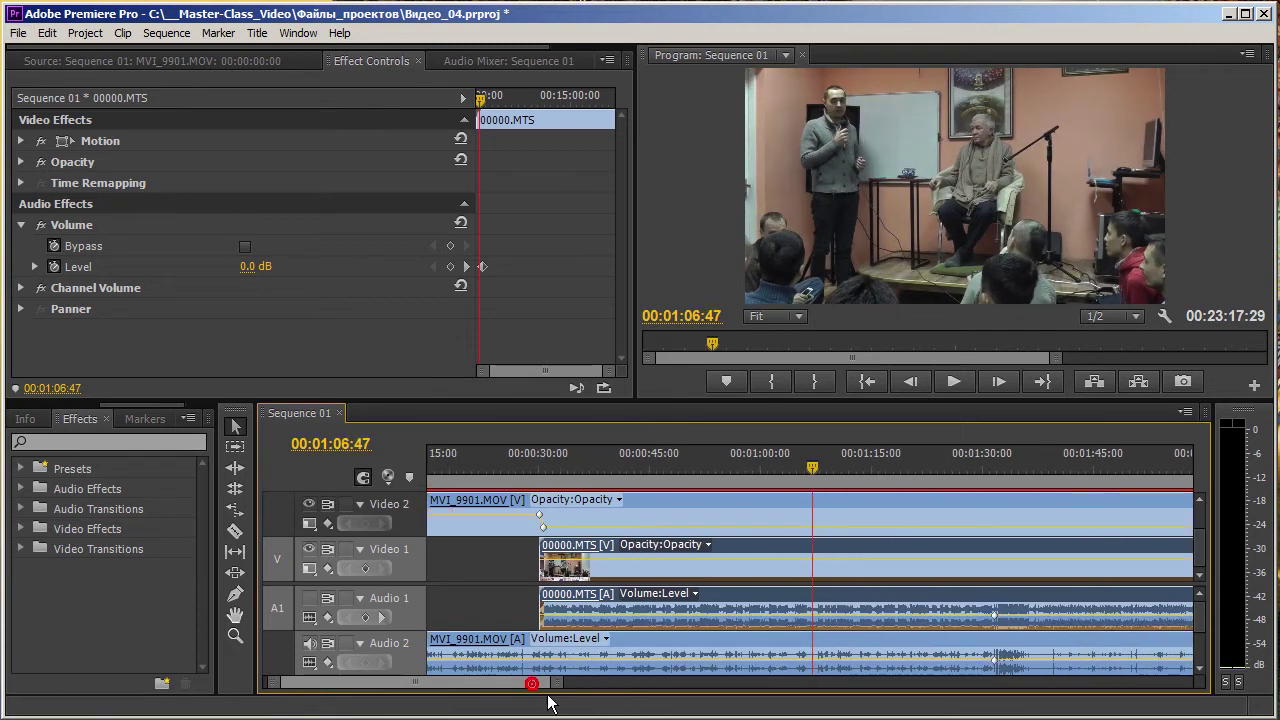
drag(757, 479, 985, 499)
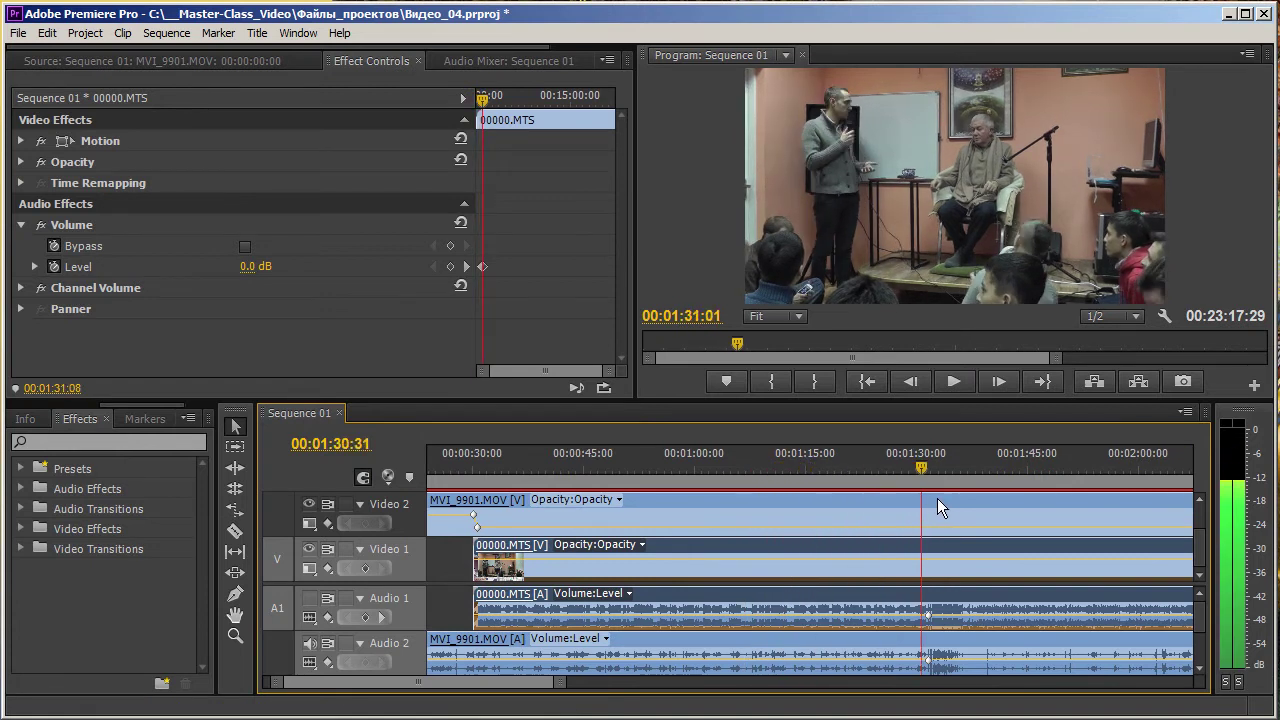
mouse_move(985, 499)
mouse_down()
mouse_move(1011, 503)
mouse_move(972, 505)
mouse_move(1084, 508)
mouse_up()
key(minus)
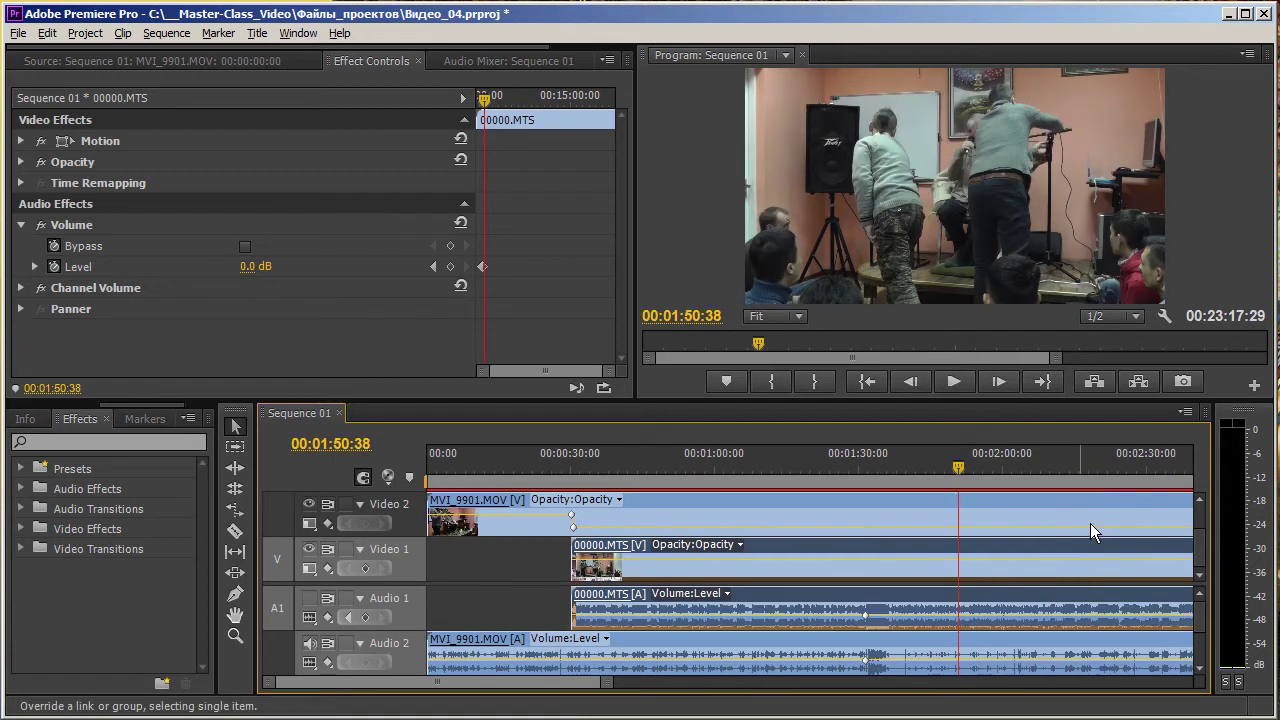
drag(970, 476, 1098, 490)
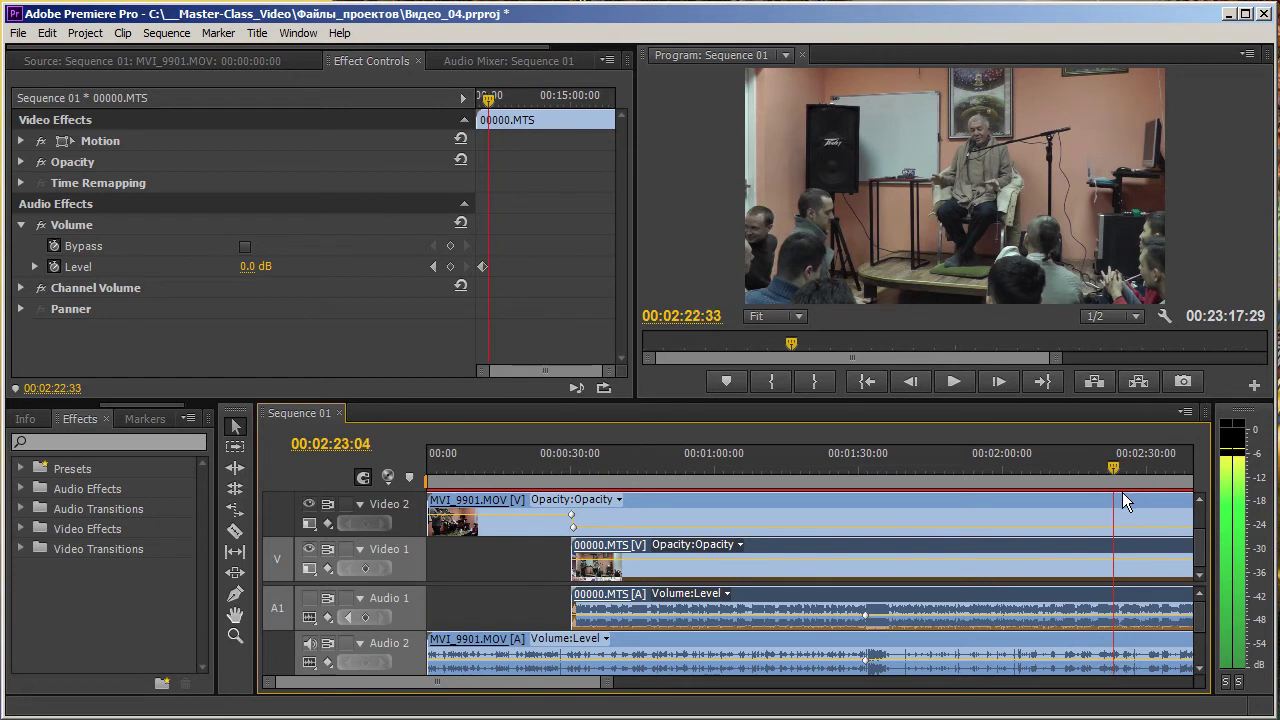
drag(1098, 497, 1104, 549)
key(equal)
key(equal)
key(equal)
Play and scrub around 00:02:11–00:02:17 to land the playhead at 00:02:12:01
drag(1028, 484, 1012, 483)
key(space)
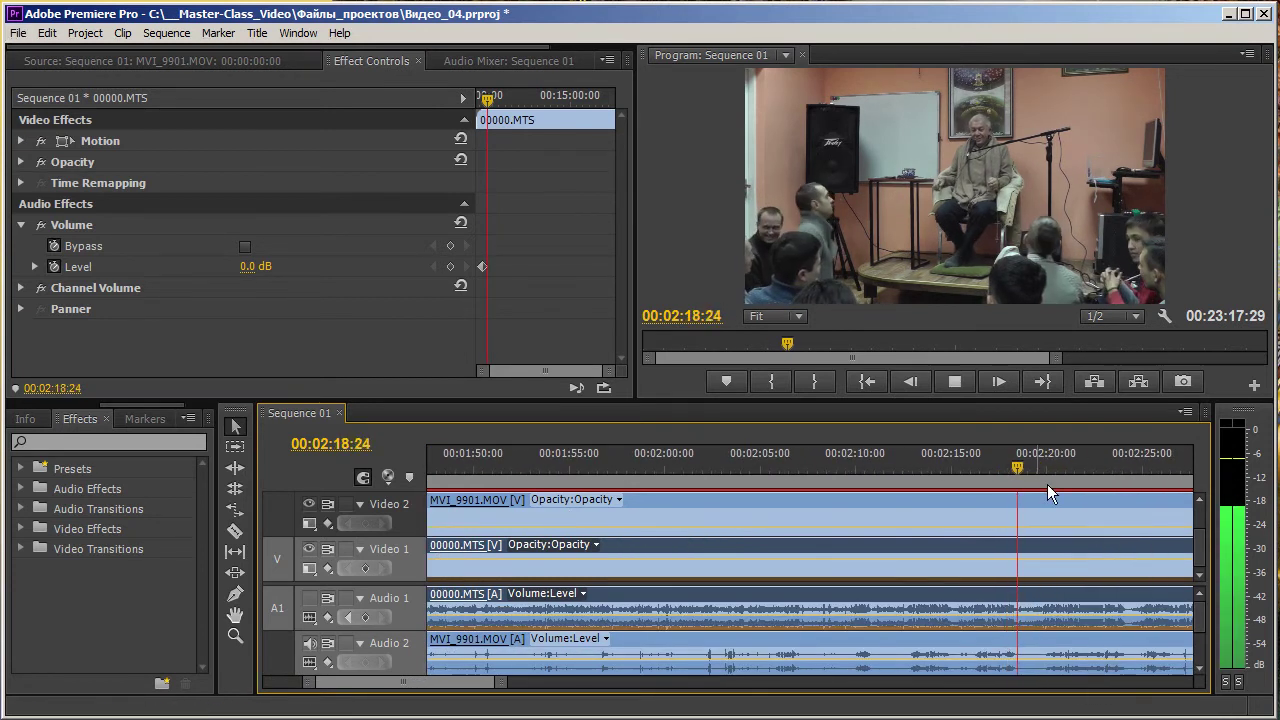
click(955, 481)
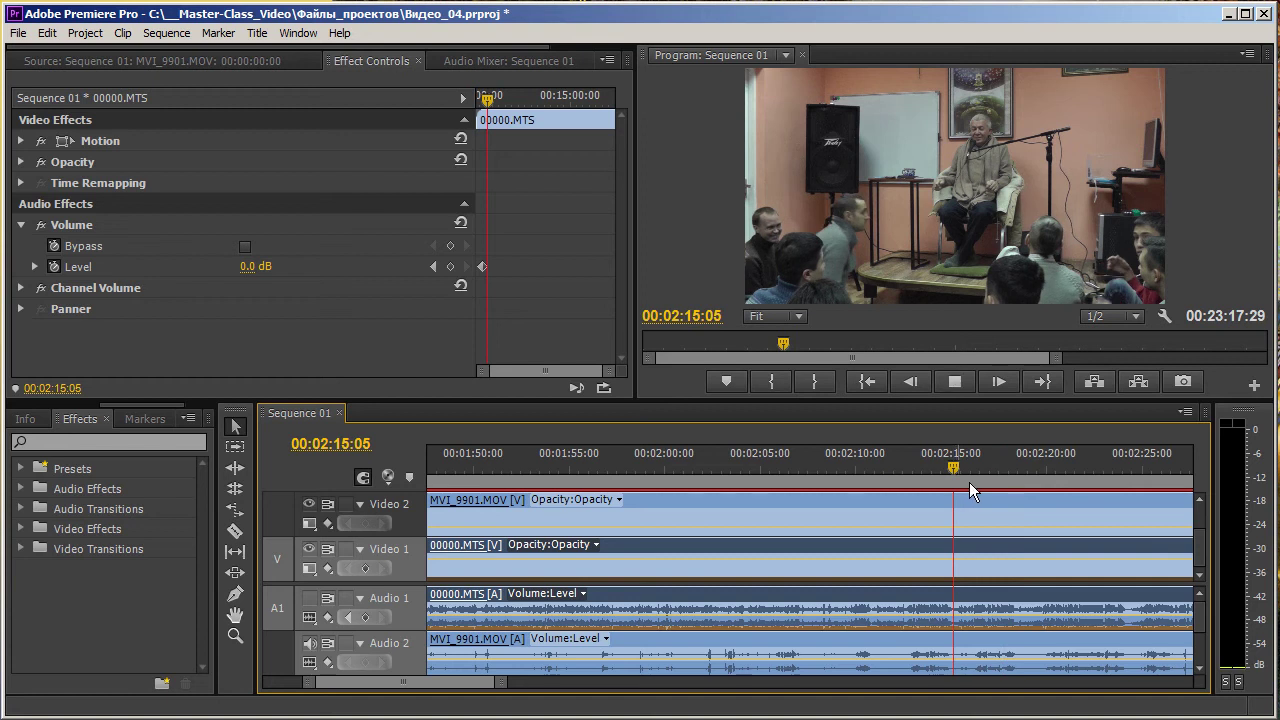
click(950, 481)
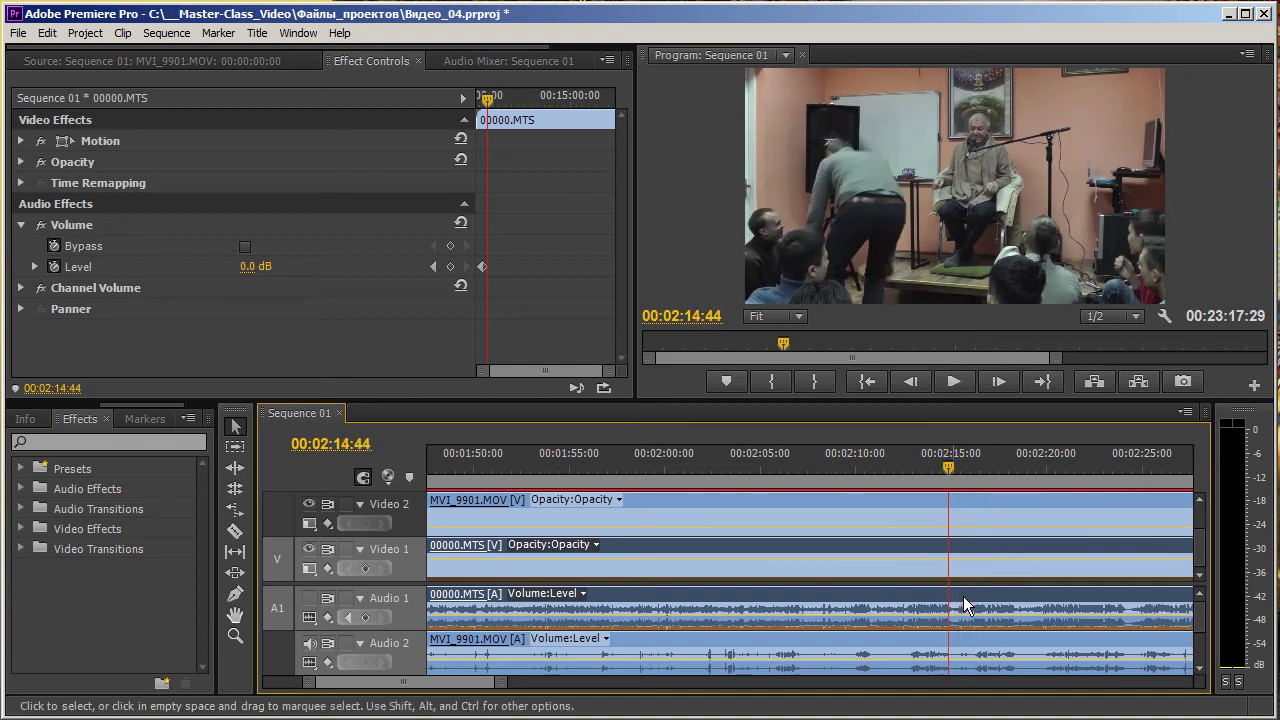
click(885, 480)
key(space)
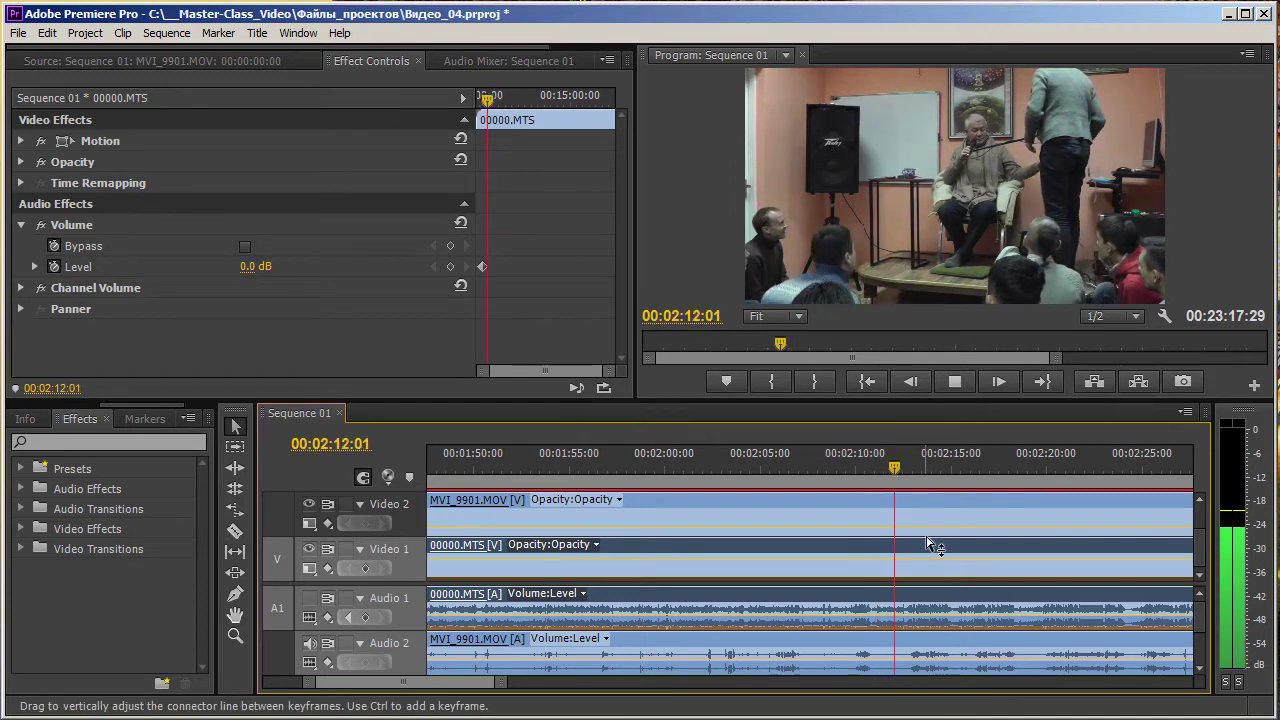
alt+scroll(940, 600, up, 2)
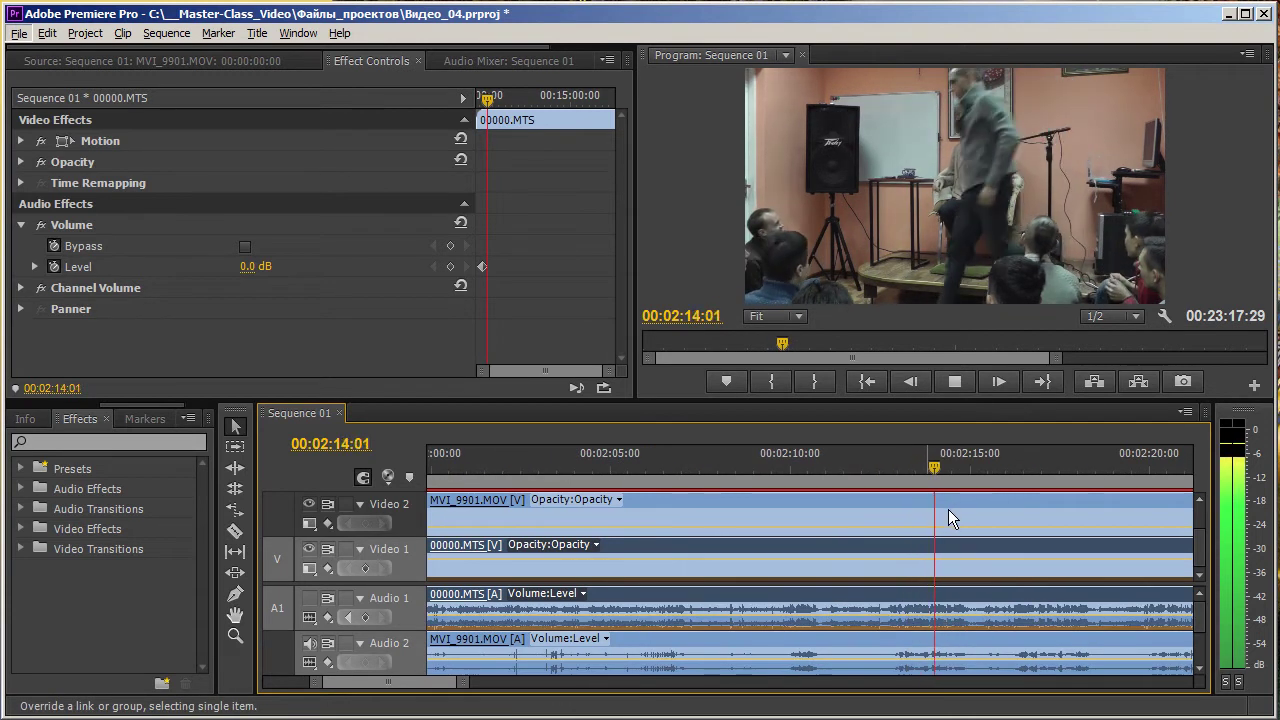
drag(958, 477, 894, 481)
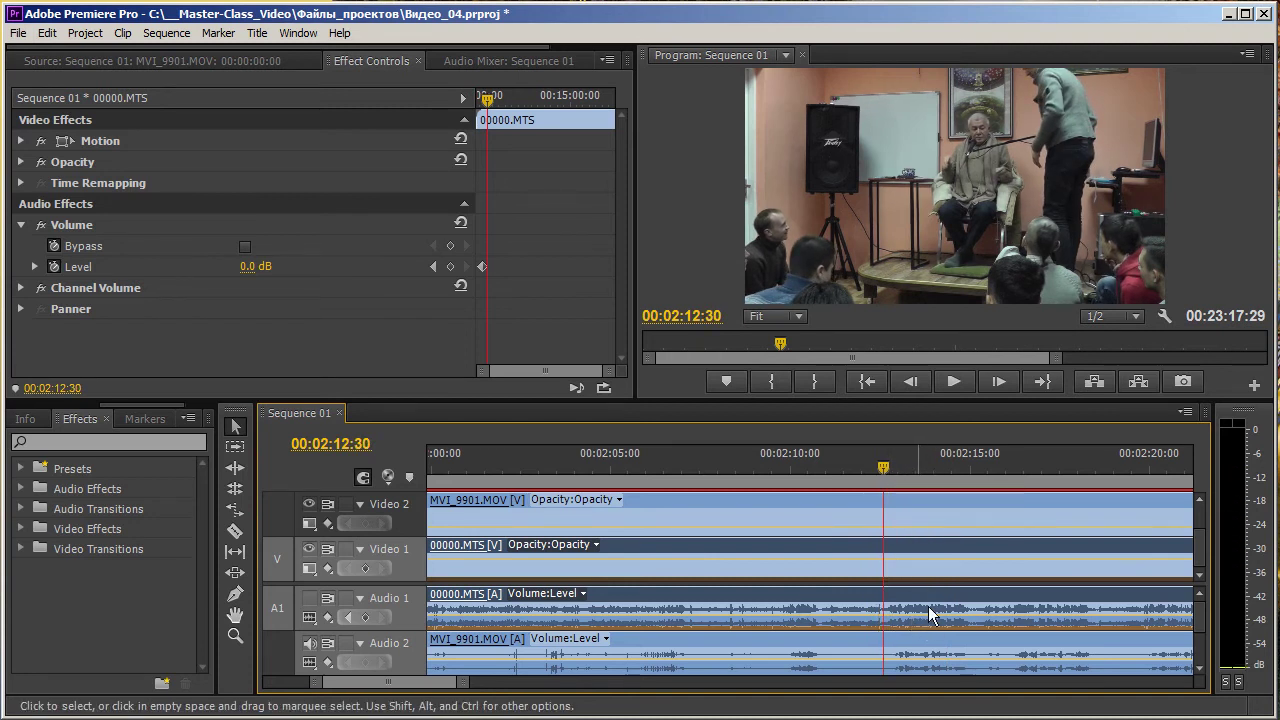
mouse_move(871, 478)
mouse_down()
mouse_move(849, 483)
mouse_move(899, 489)
mouse_move(872, 497)
mouse_up()
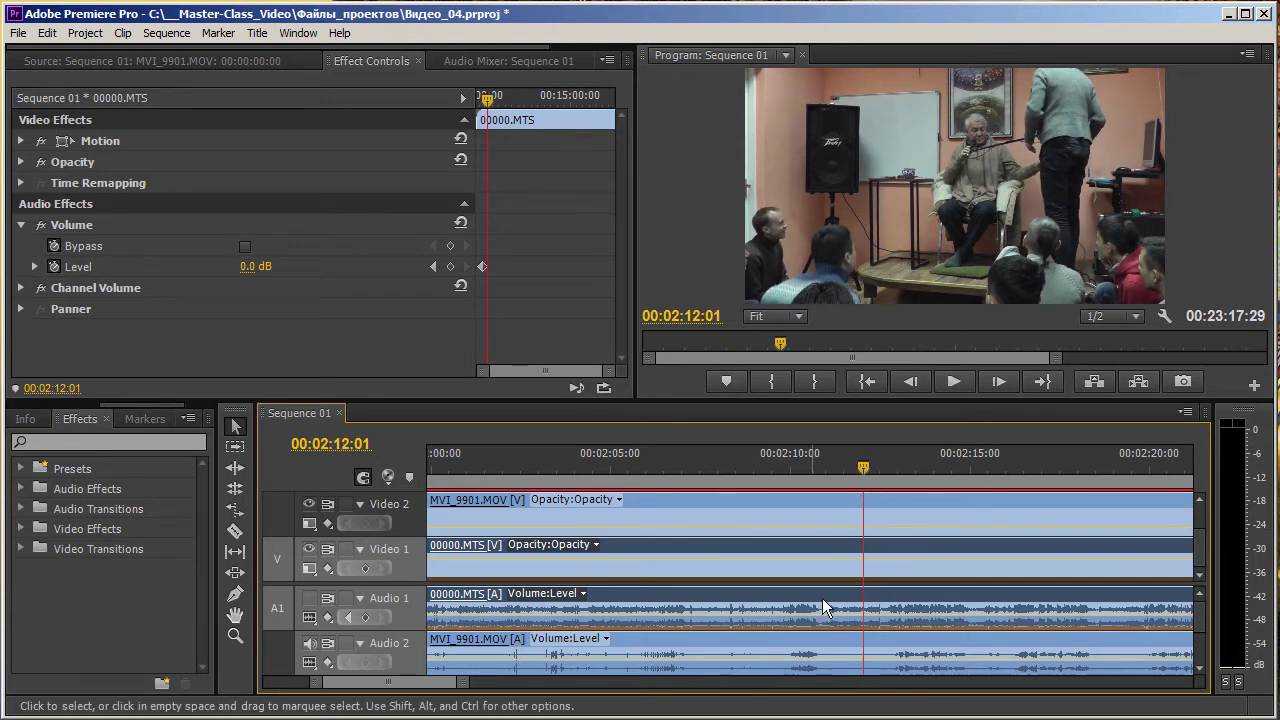
Keyframe MVI_9901.MOV opacity at 0% at 00:02:12:01 and 100% at 00:02:12:43
click(906, 520)
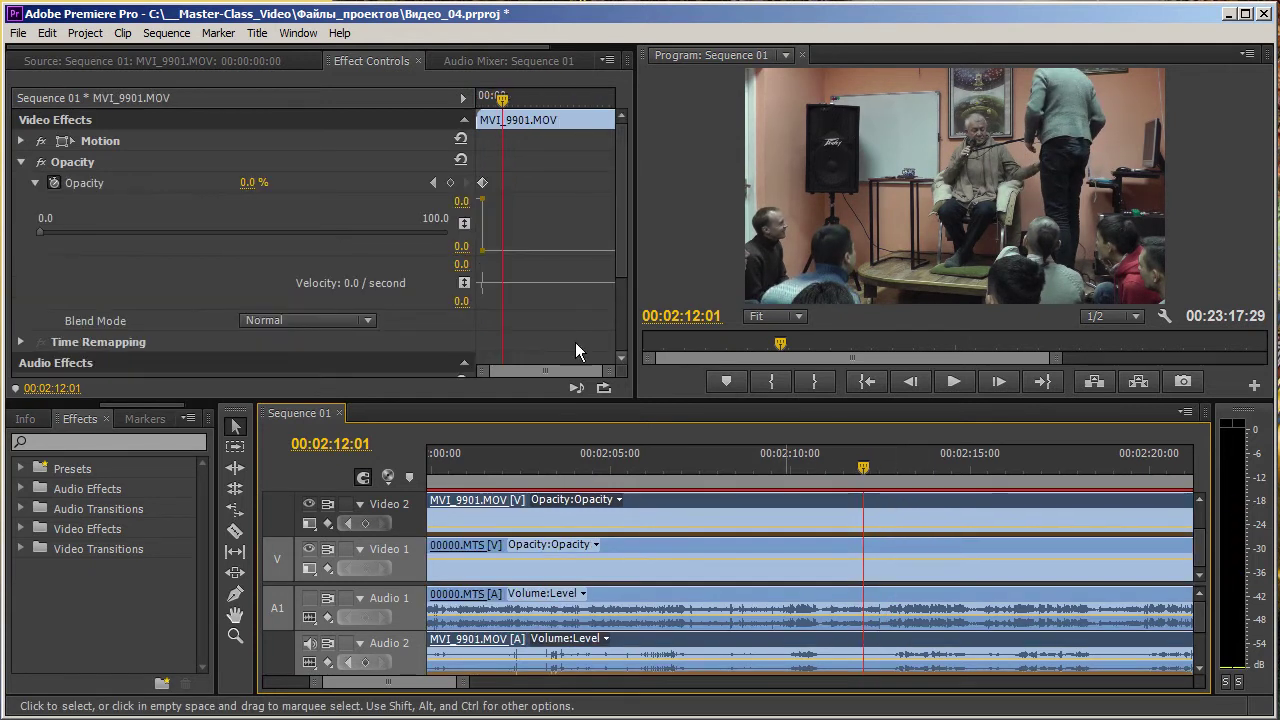
click(460, 200)
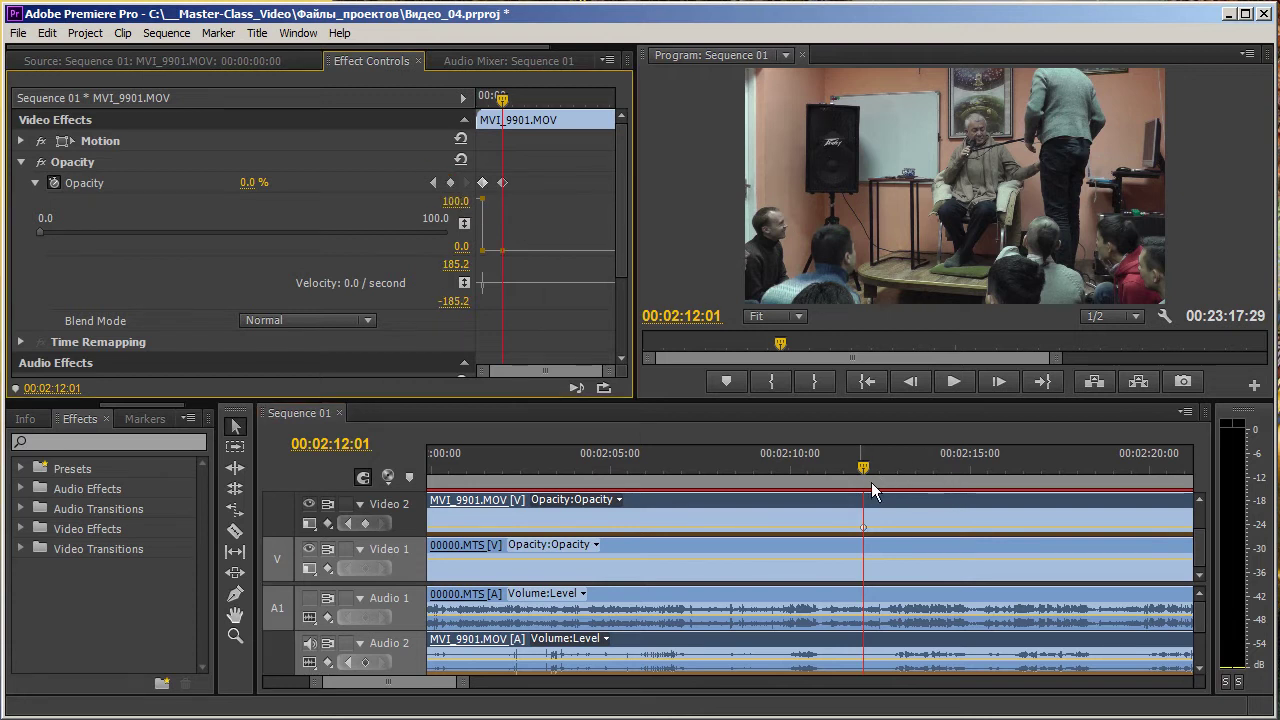
drag(877, 477, 906, 474)
click(462, 202)
text(100)
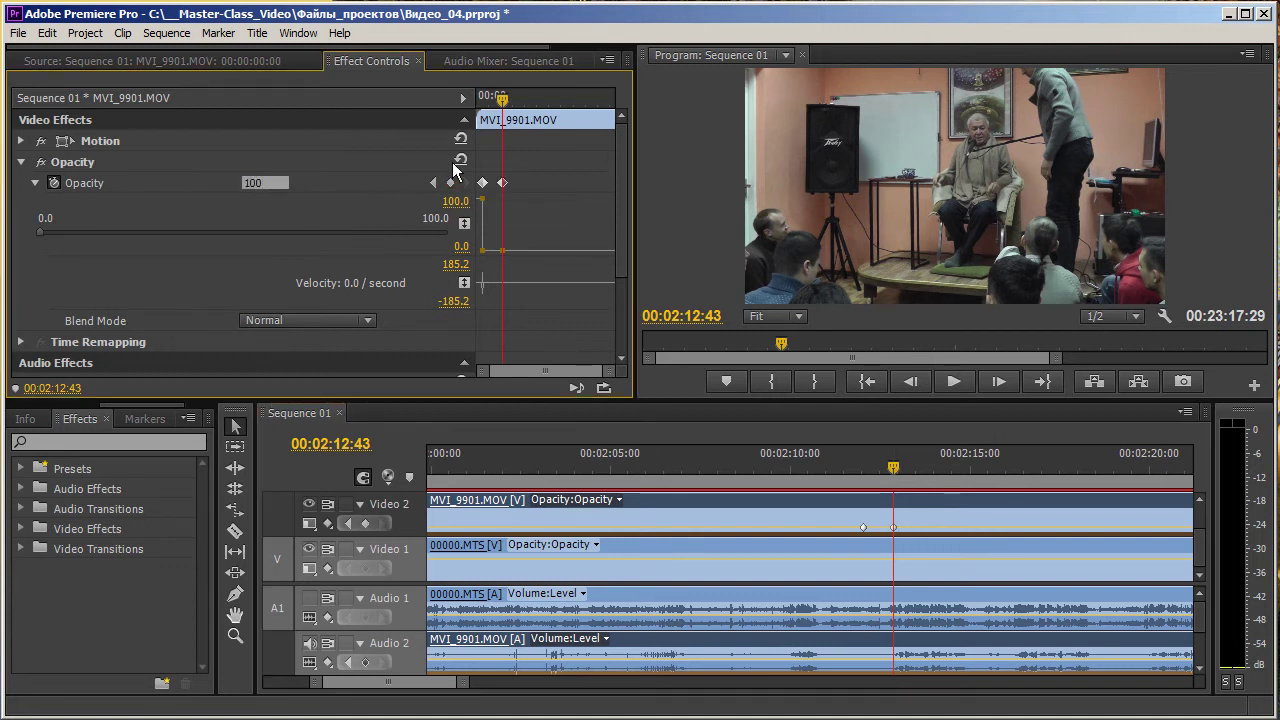
key(Return)
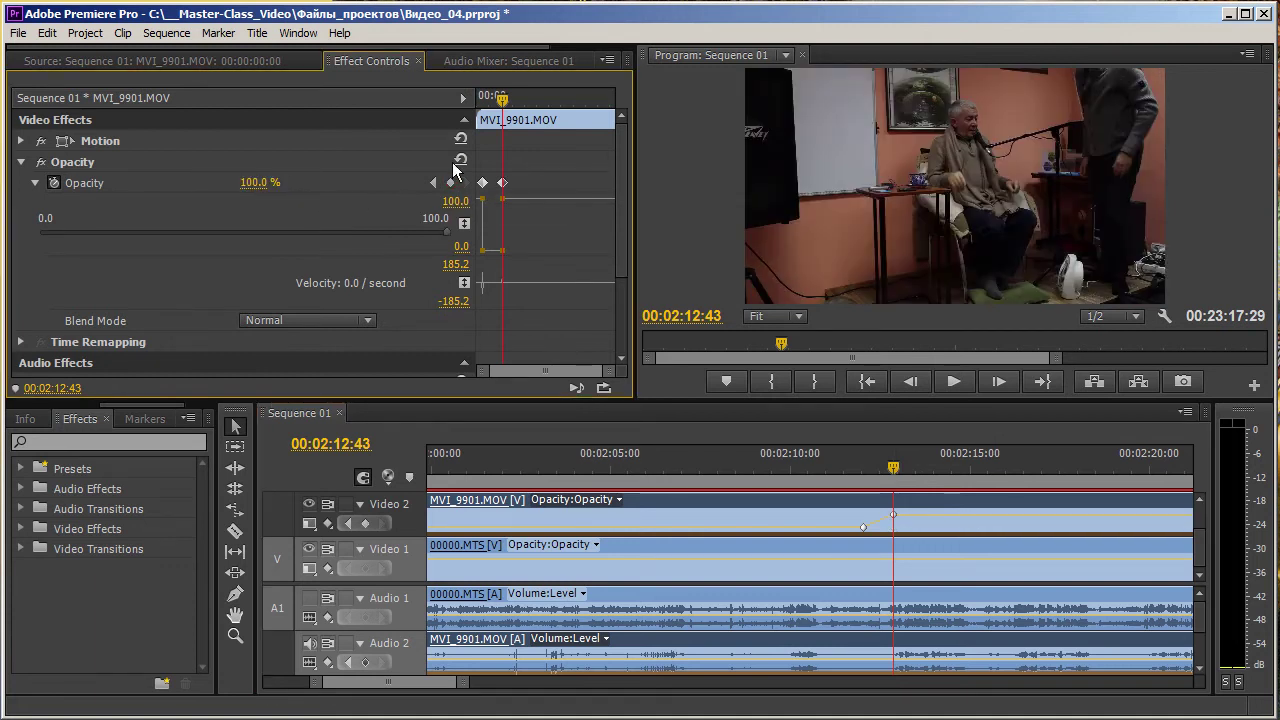
Play back the fade-in from just before 00:02:12:01 and zoom the timeline out
drag(912, 480, 859, 489)
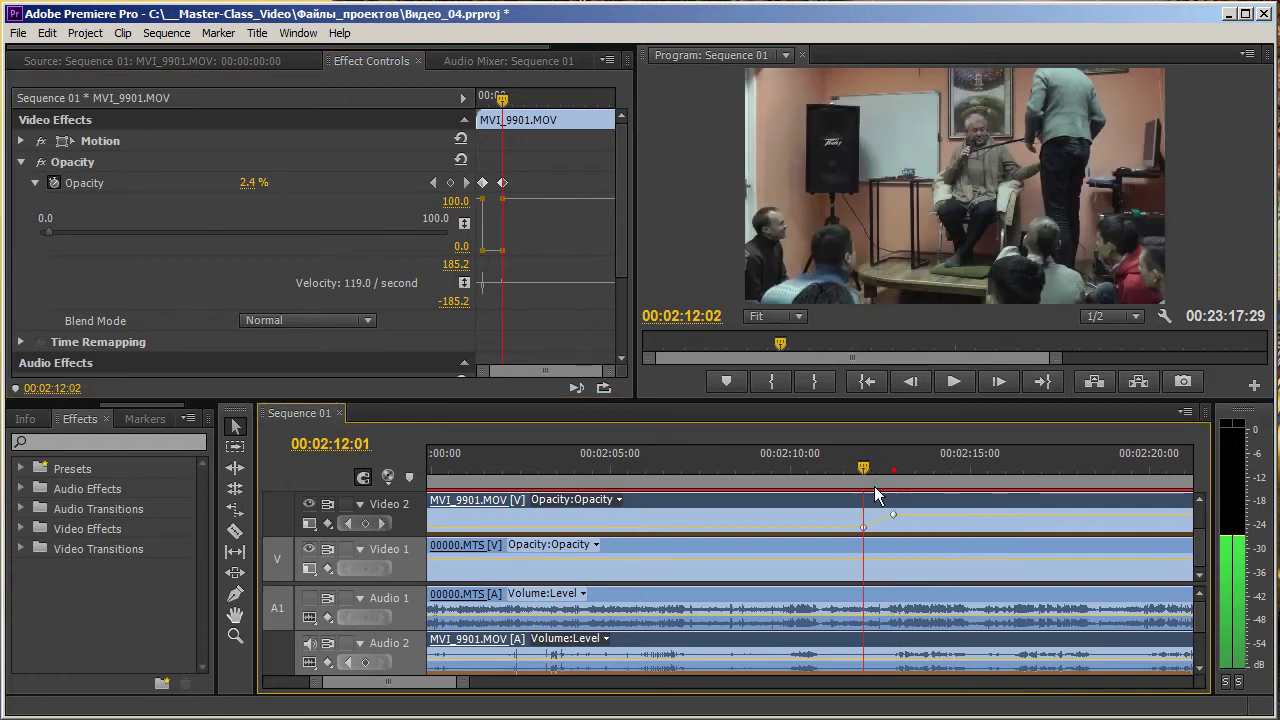
key(space)
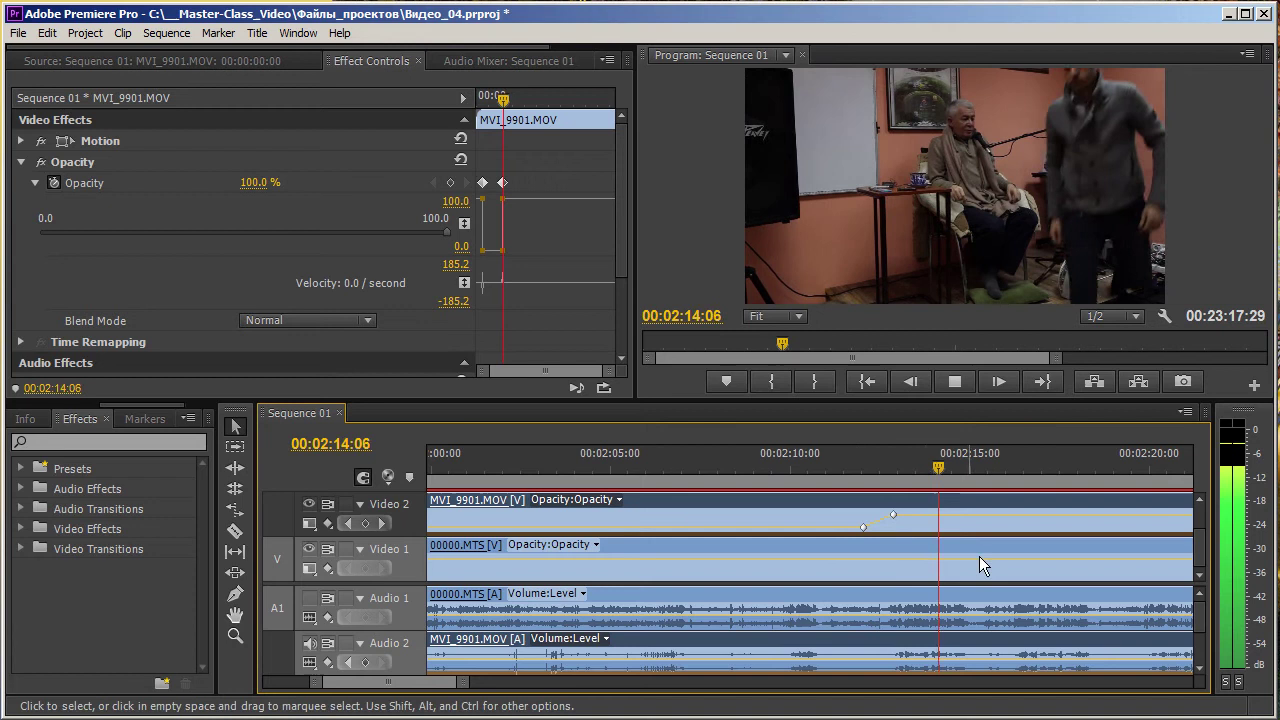
key(minus)
key(minus)
key(space)
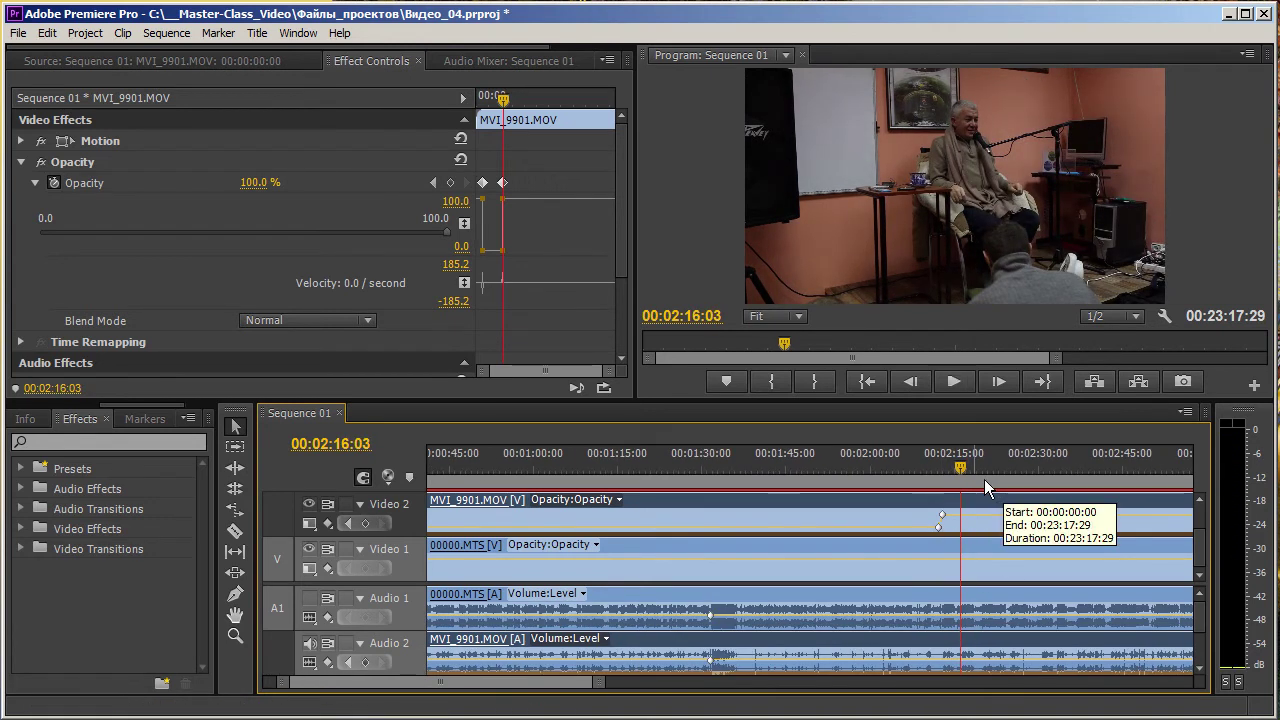
Replay the fade-in, stop at 00:02:14:07, and drag the divider to enlarge the Program monitor
drag(984, 479, 958, 485)
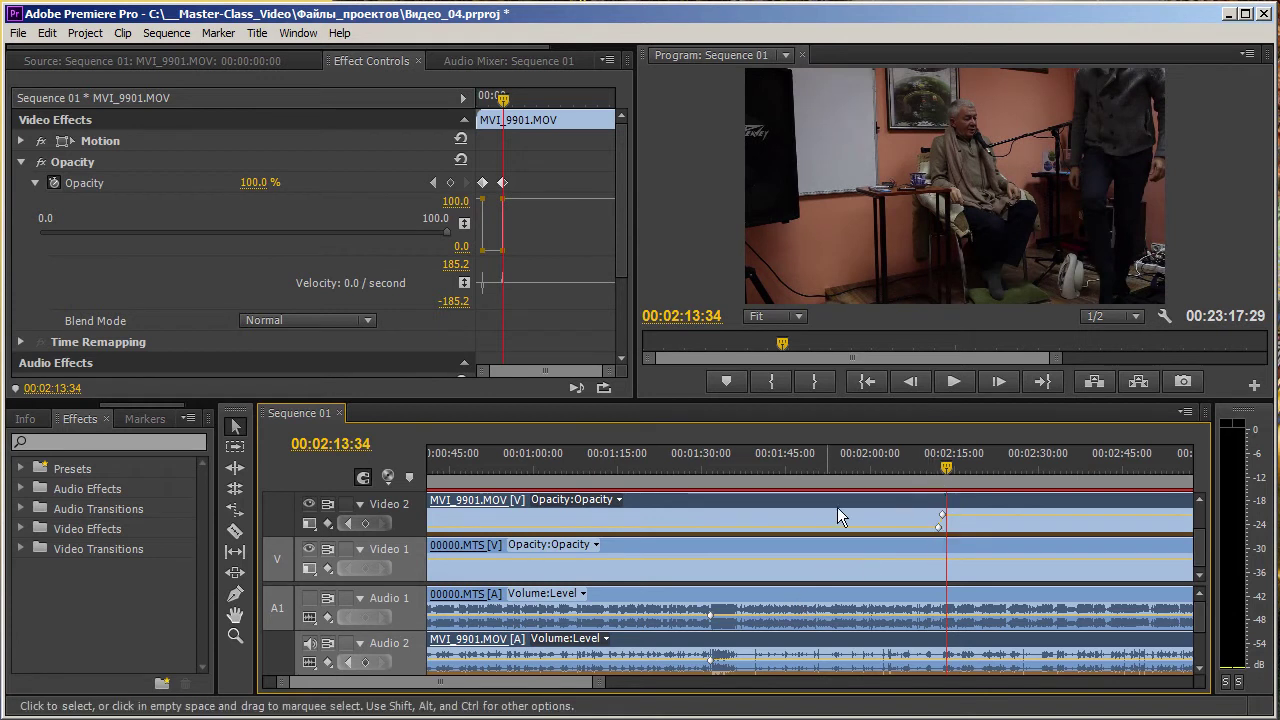
click(947, 479)
key(space)
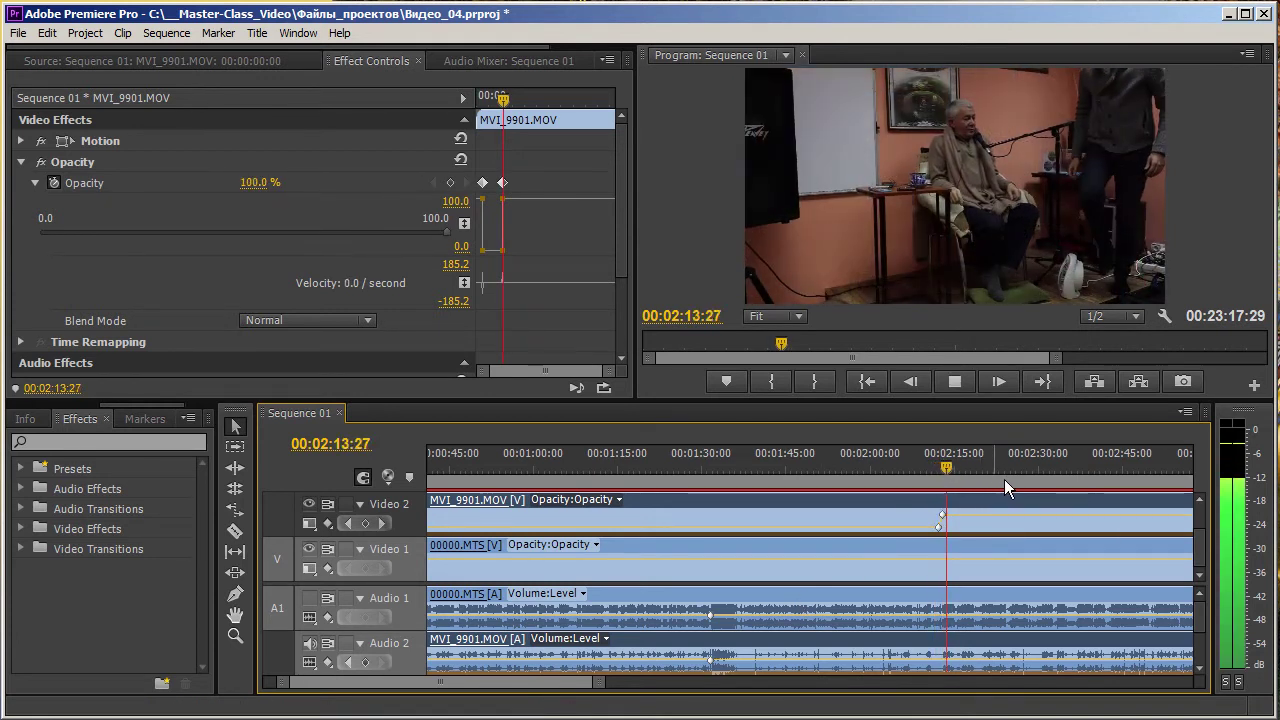
key(space)
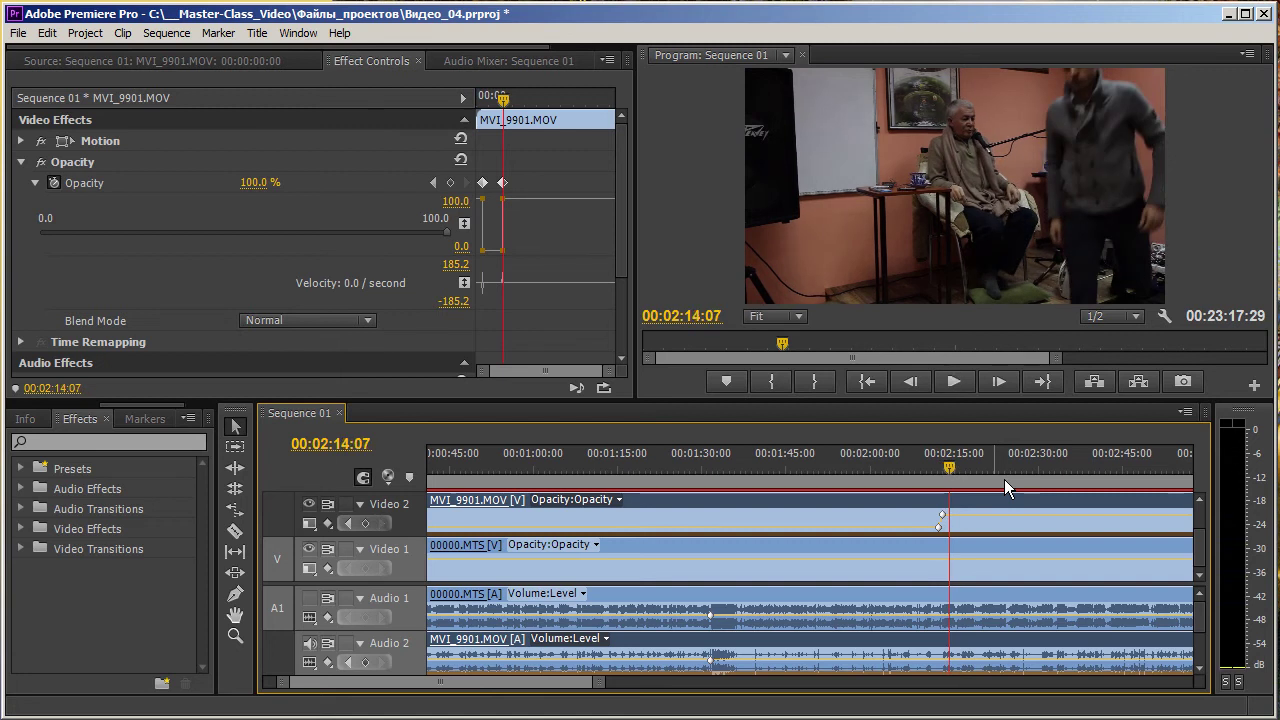
drag(814, 415, 817, 447)
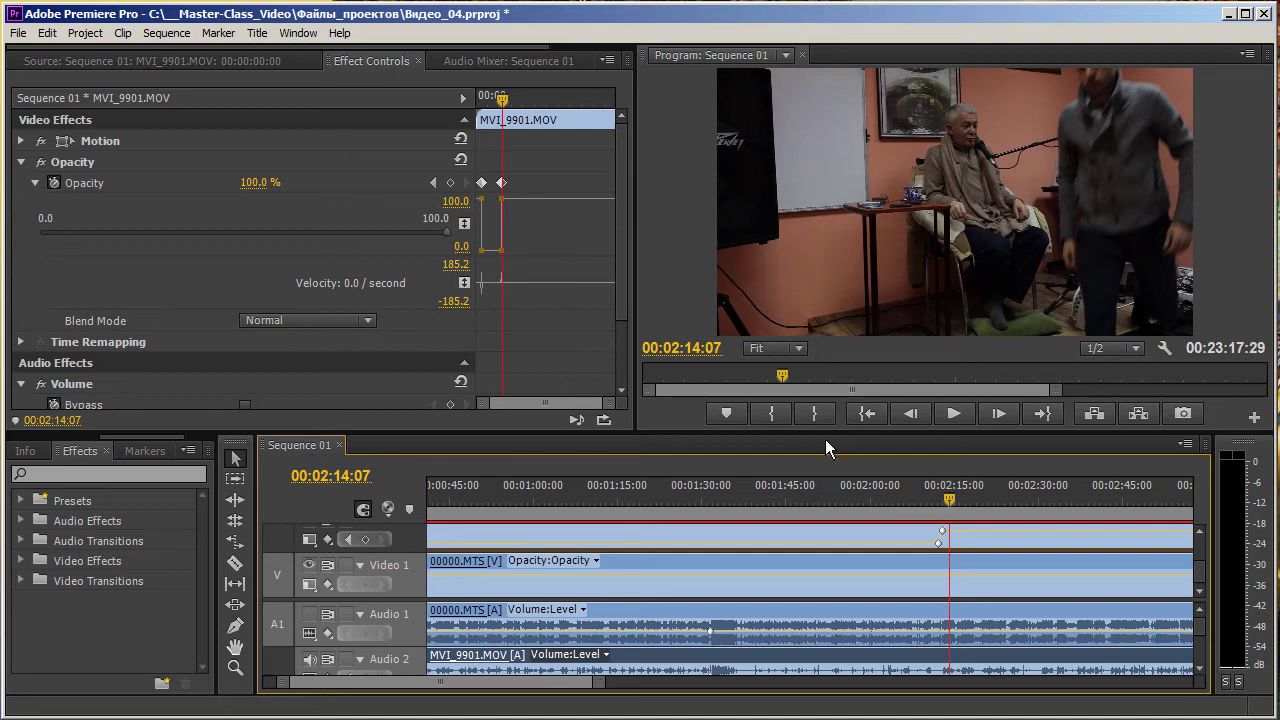
Collapse the Opacity properties in Effect Controls and raise the divider so every track shows
drag(704, 446, 704, 467)
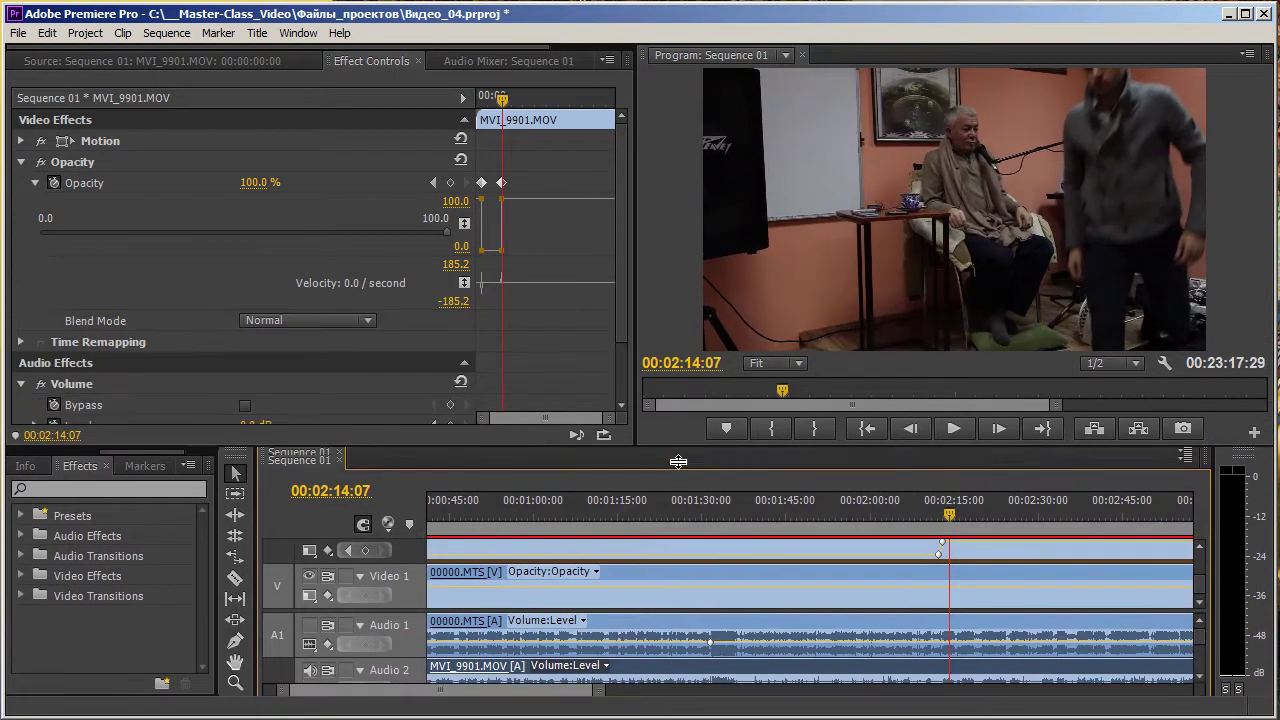
scroll(631, 350, down, 4)
scroll(627, 351, up, 4)
scroll(630, 336, down, 3)
scroll(629, 351, up, 3)
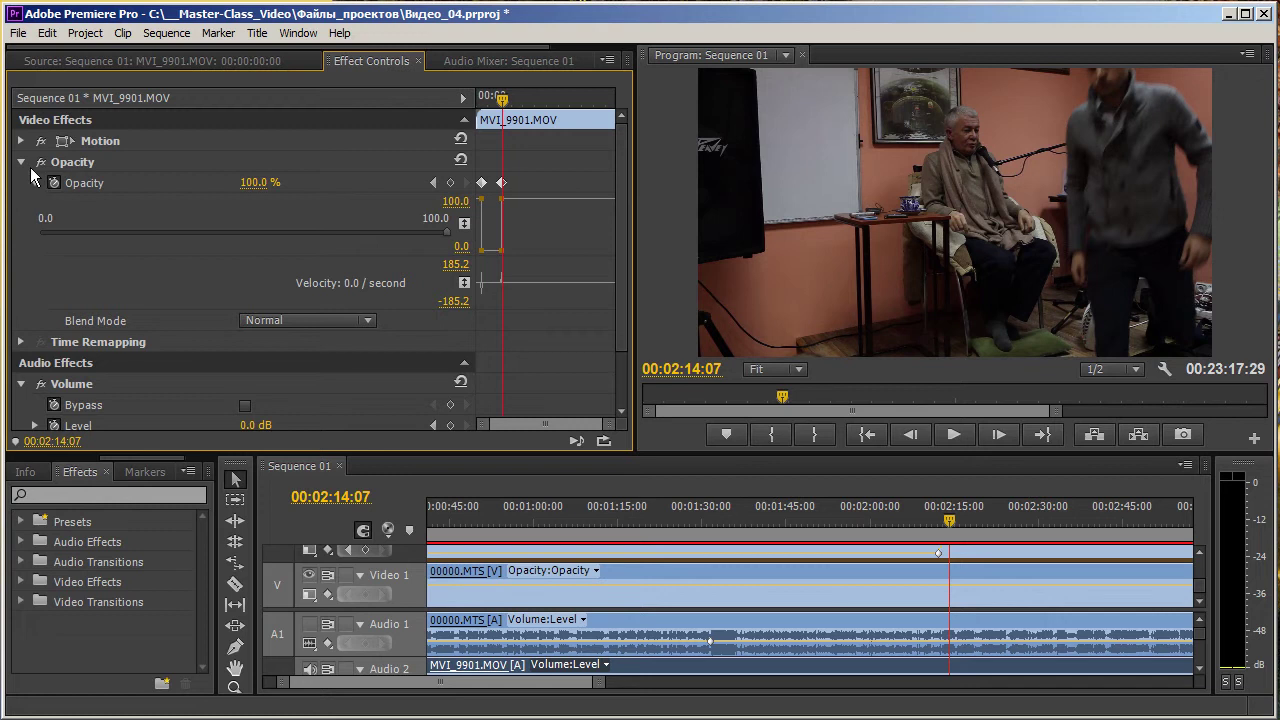
click(21, 162)
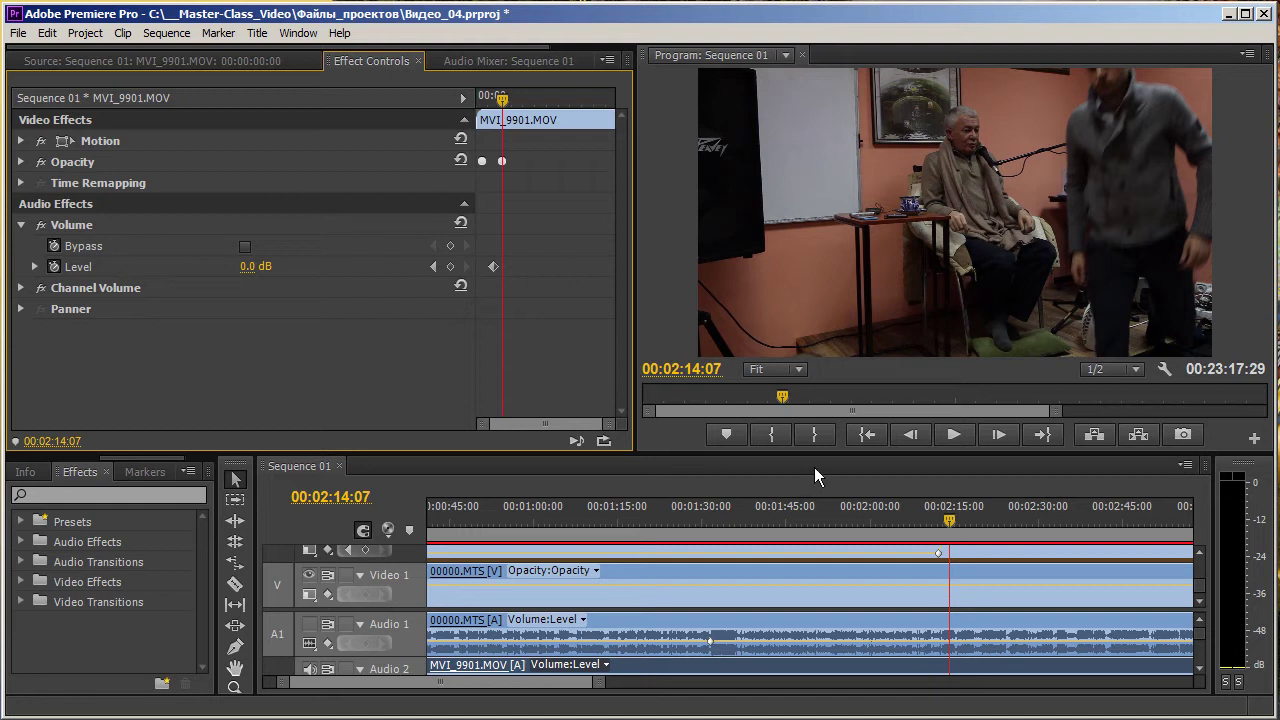
mouse_move(842, 458)
mouse_down()
mouse_move(850, 342)
mouse_move(820, 360)
mouse_up()
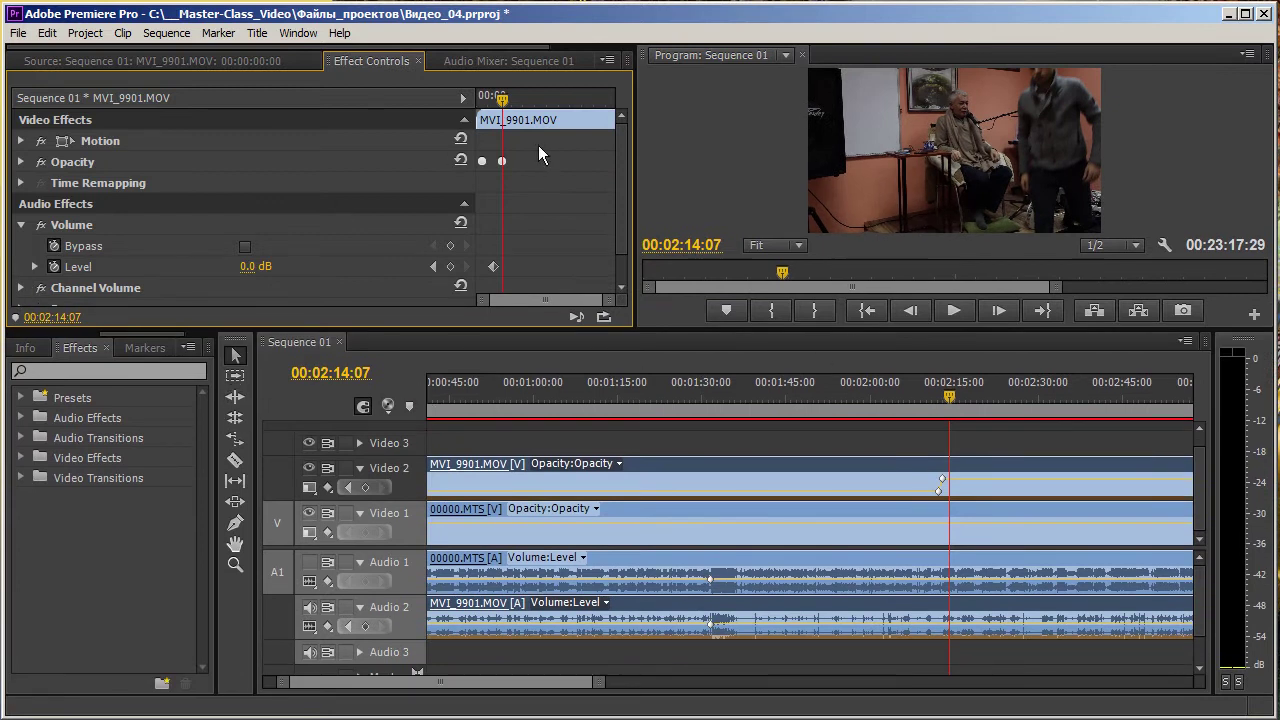
scroll(632, 203, down, 2)
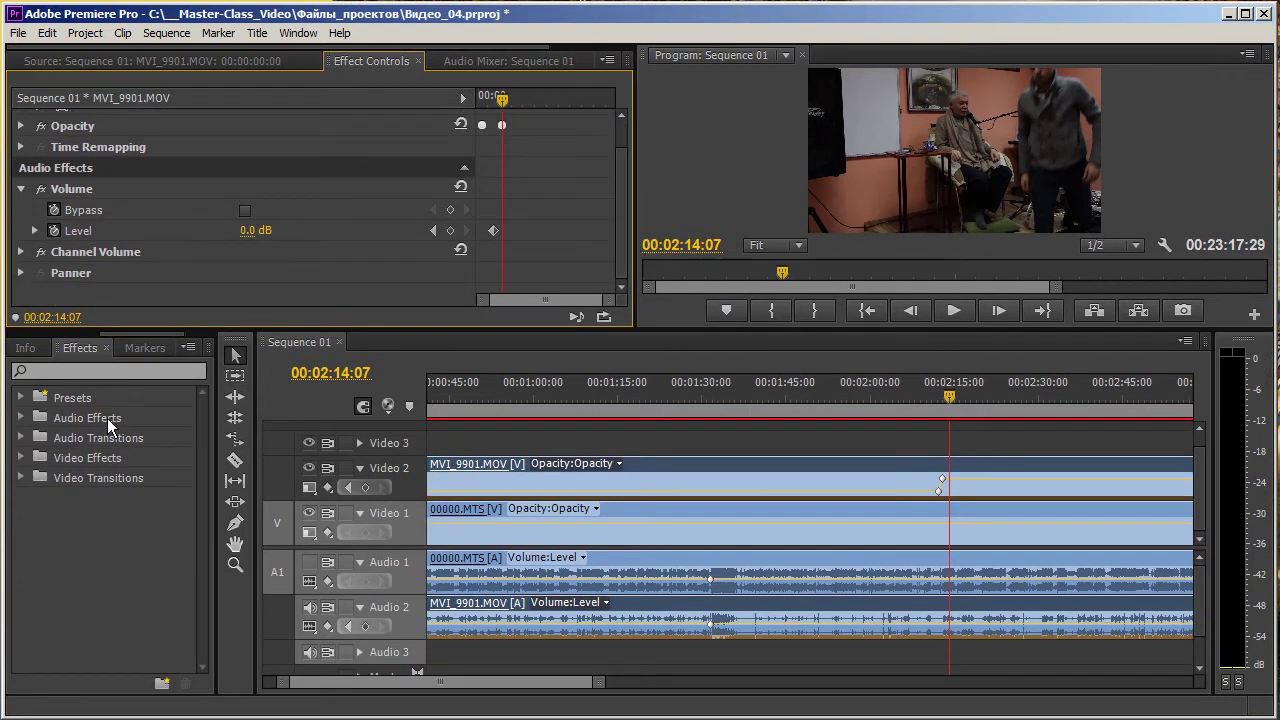
Drag Fast Color Corrector from Video Effects > Color Correction onto MVI_9901.MOV on Video 2
click(20, 456)
click(36, 544)
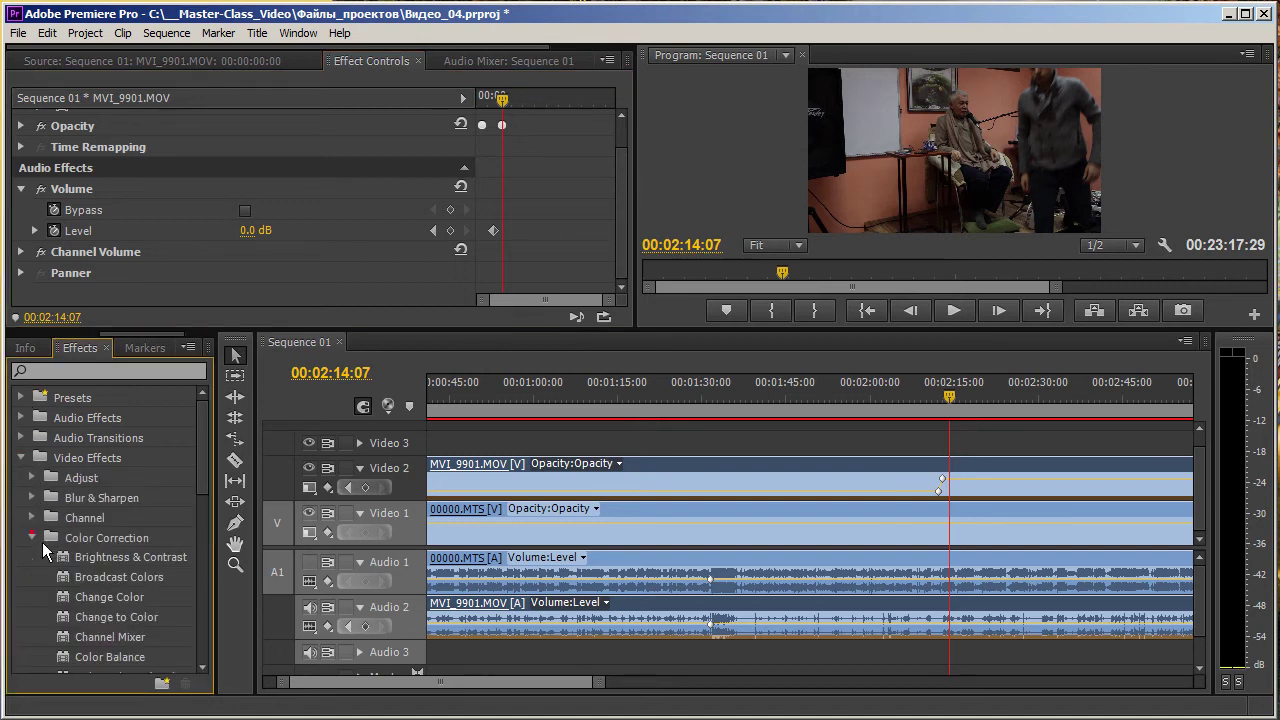
scroll(210, 512, down, 2)
scroll(213, 525, down, 4)
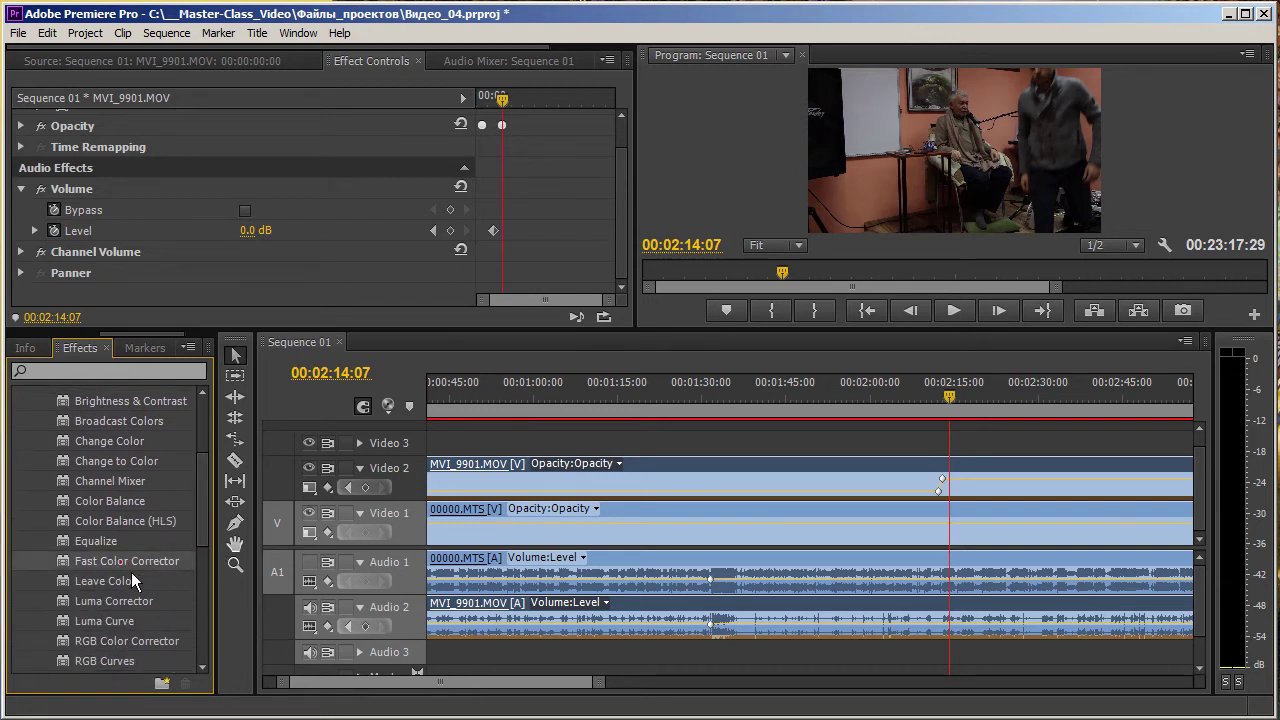
mouse_move(131, 570)
mouse_down()
mouse_move(480, 489)
mouse_move(910, 489)
mouse_up()
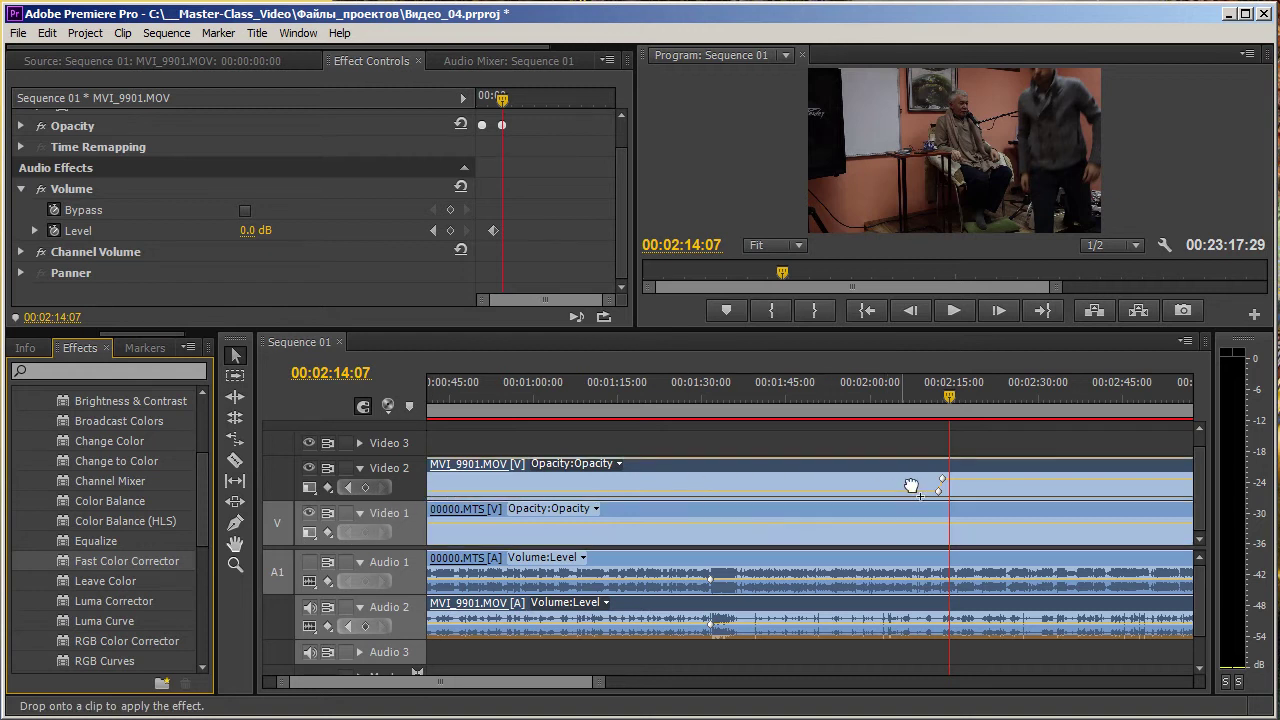
drag(910, 489, 910, 489)
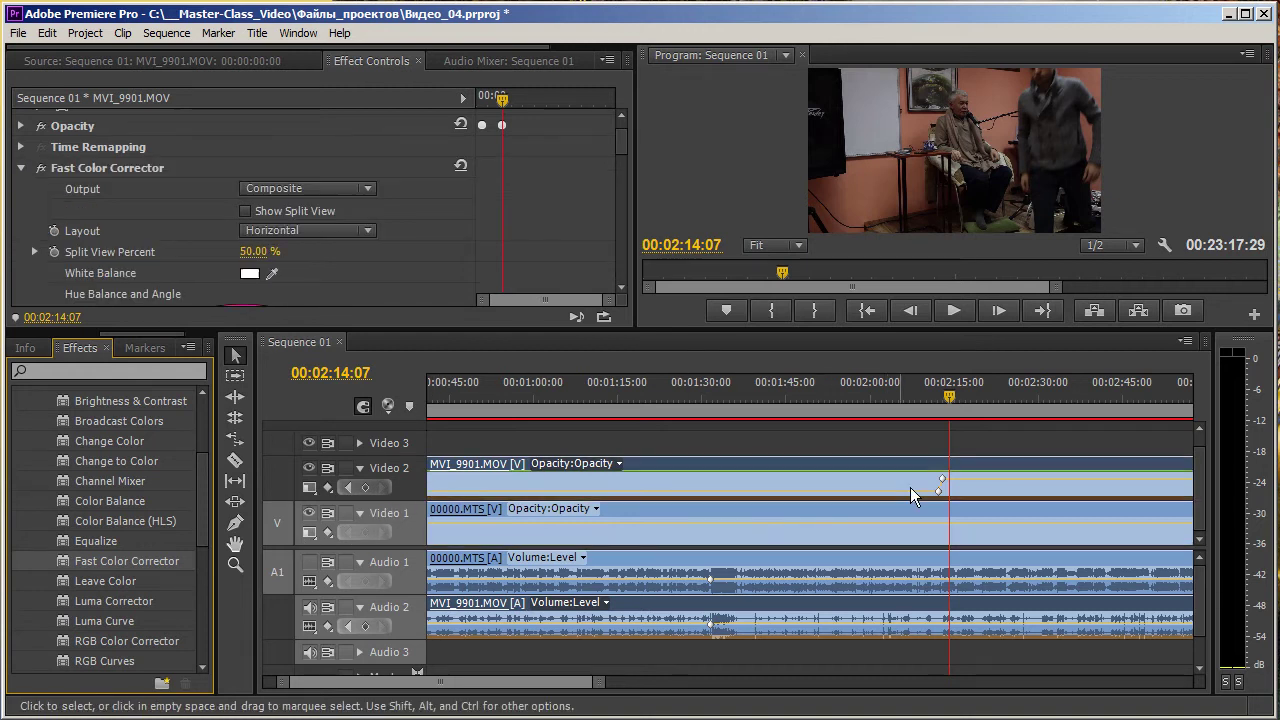
Enlarge Effect Controls and sample MVI_9901.MOV's white balance from the Program monitor frame
drag(434, 342, 463, 501)
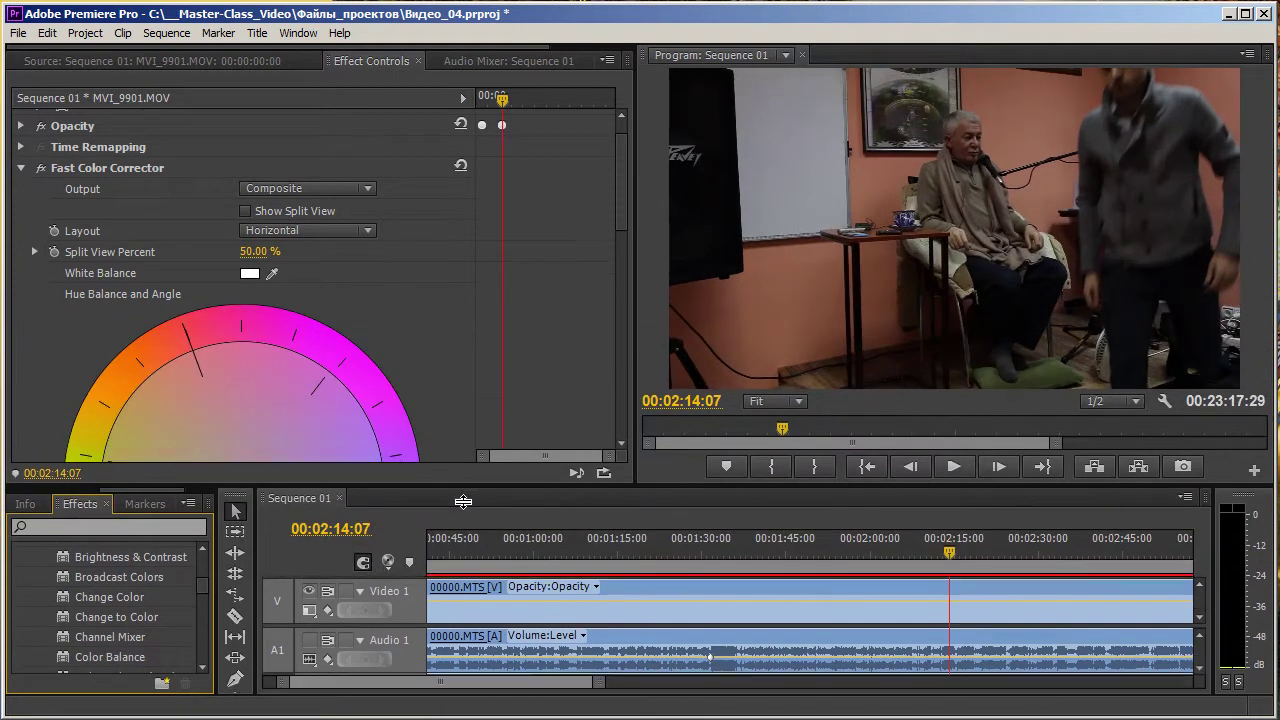
click(271, 273)
click(784, 187)
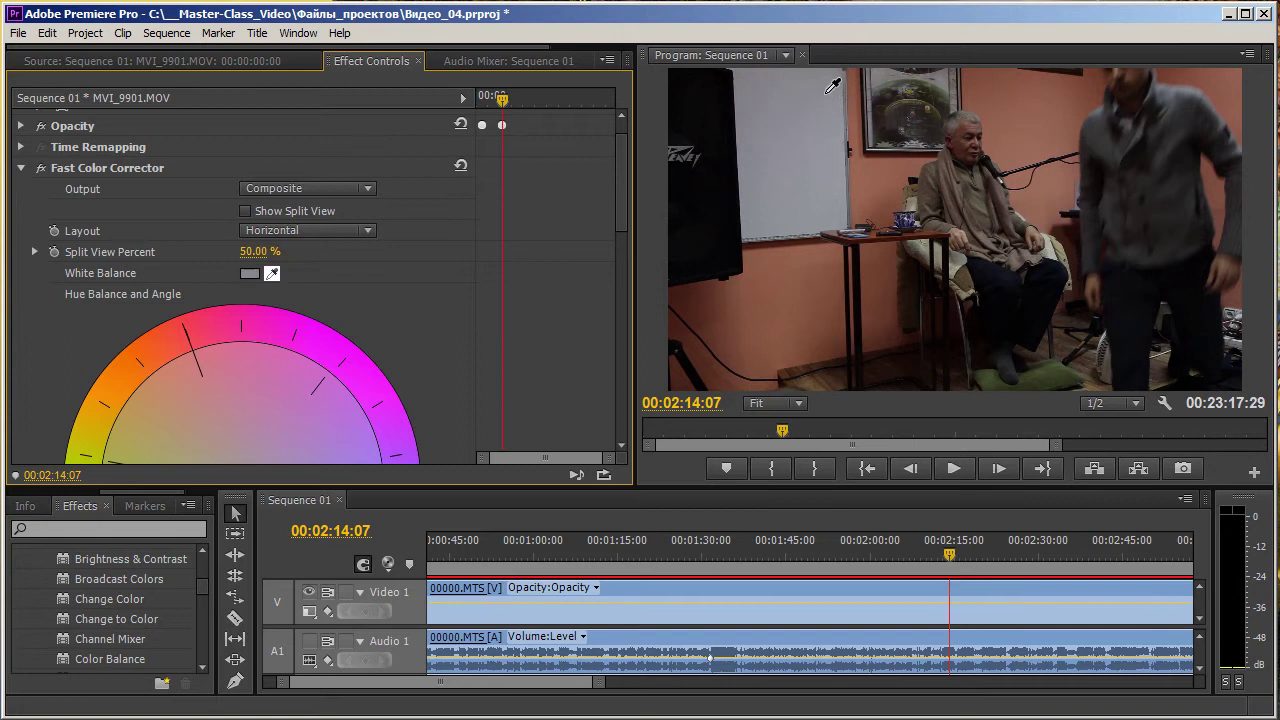
click(272, 276)
click(975, 123)
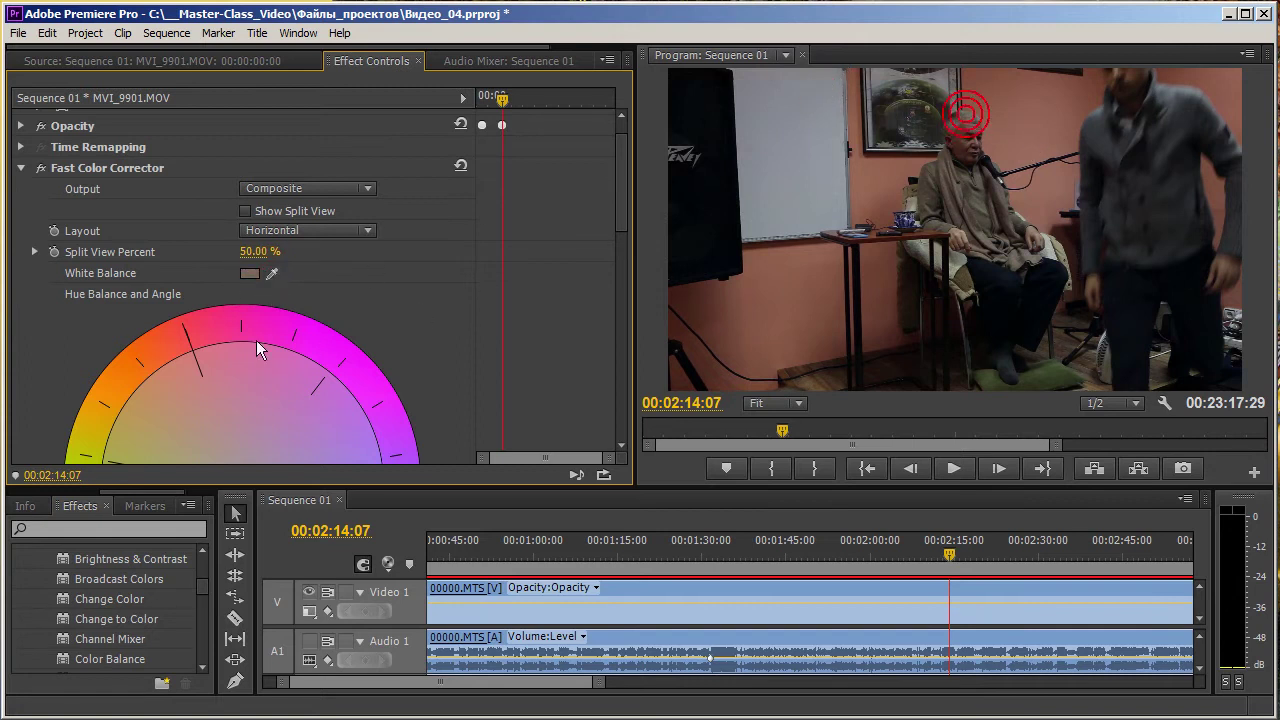
click(271, 273)
click(1058, 262)
click(271, 273)
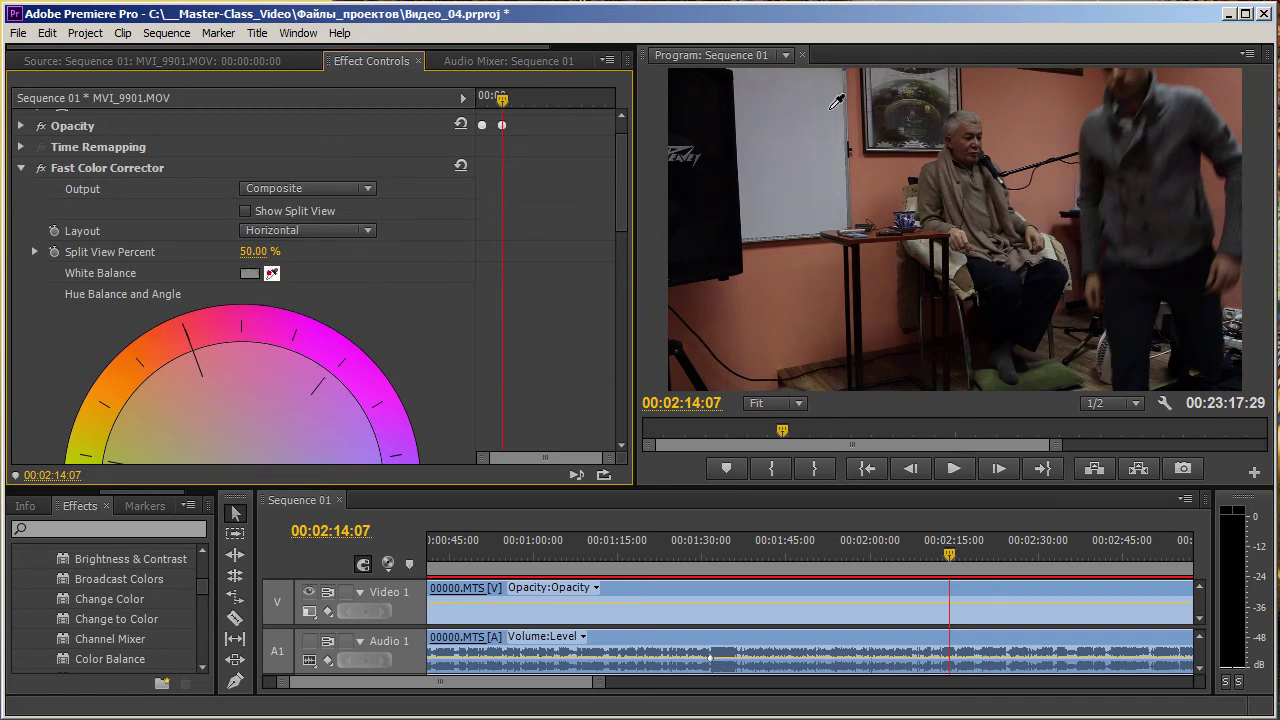
click(882, 88)
Raise the Fast Color Corrector's Input Levels gray to 1.6, then zoom the timeline out
drag(633, 215, 634, 318)
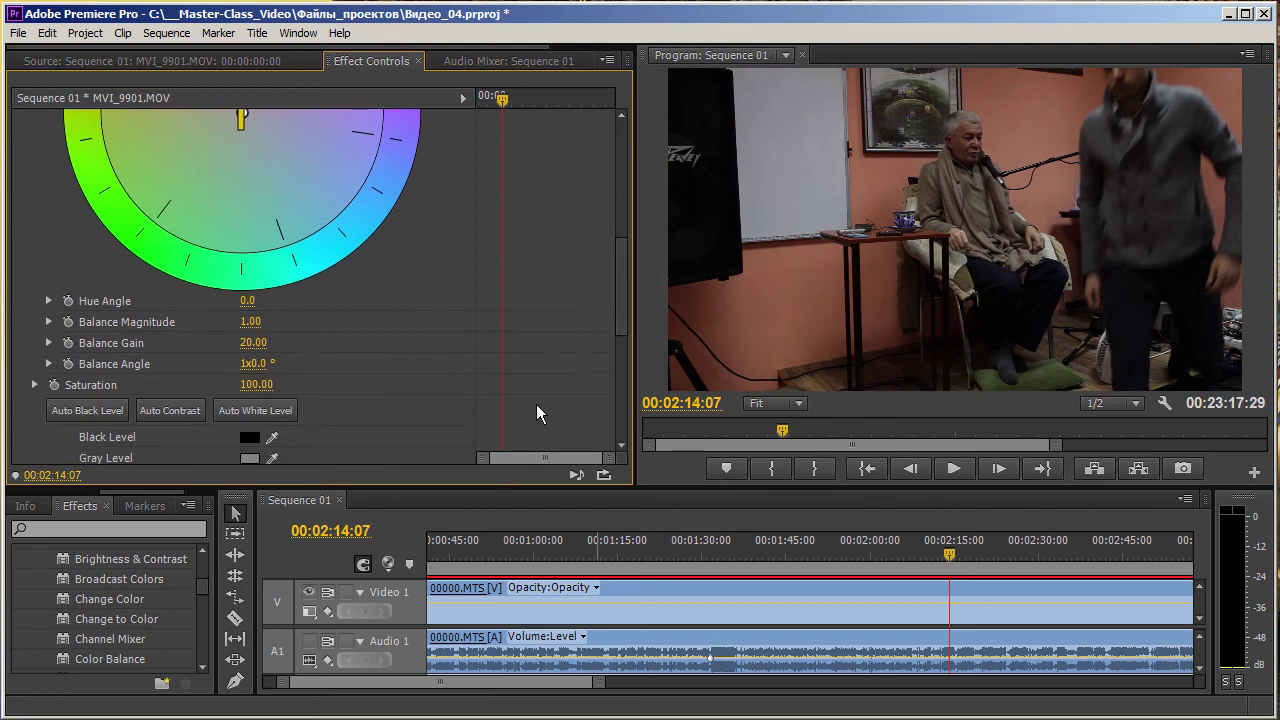
drag(622, 292, 622, 330)
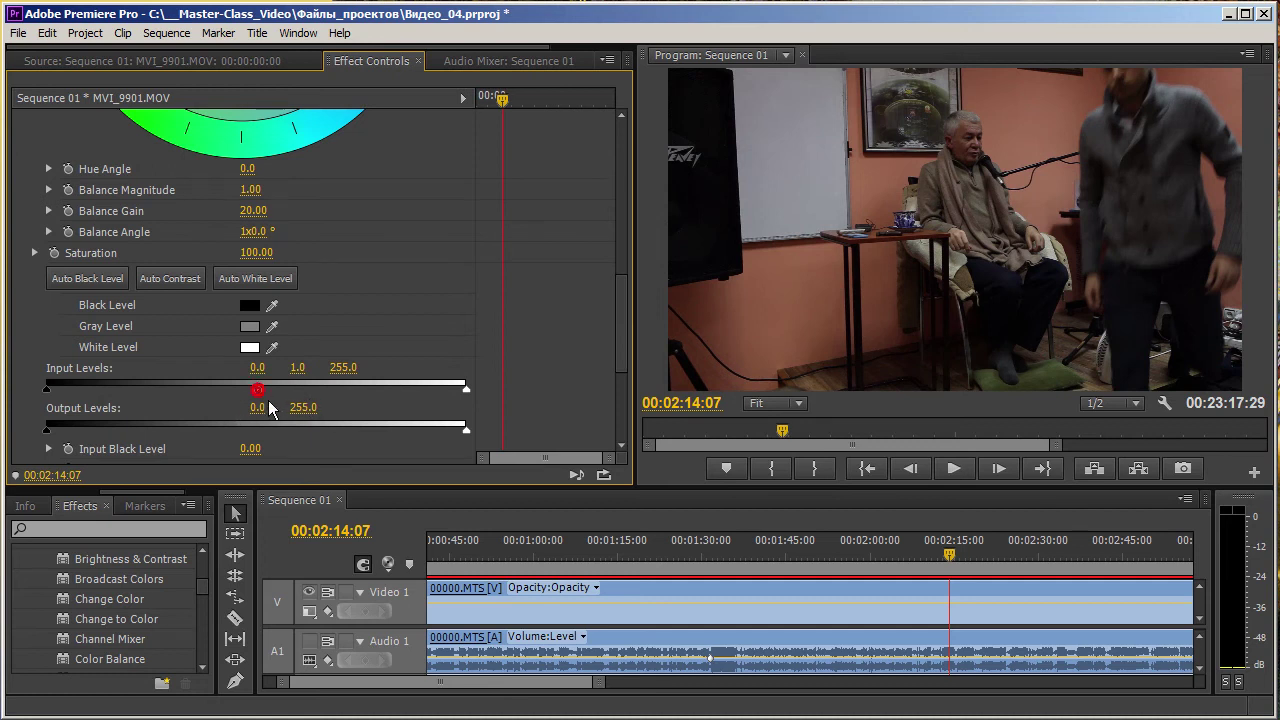
drag(271, 400, 301, 407)
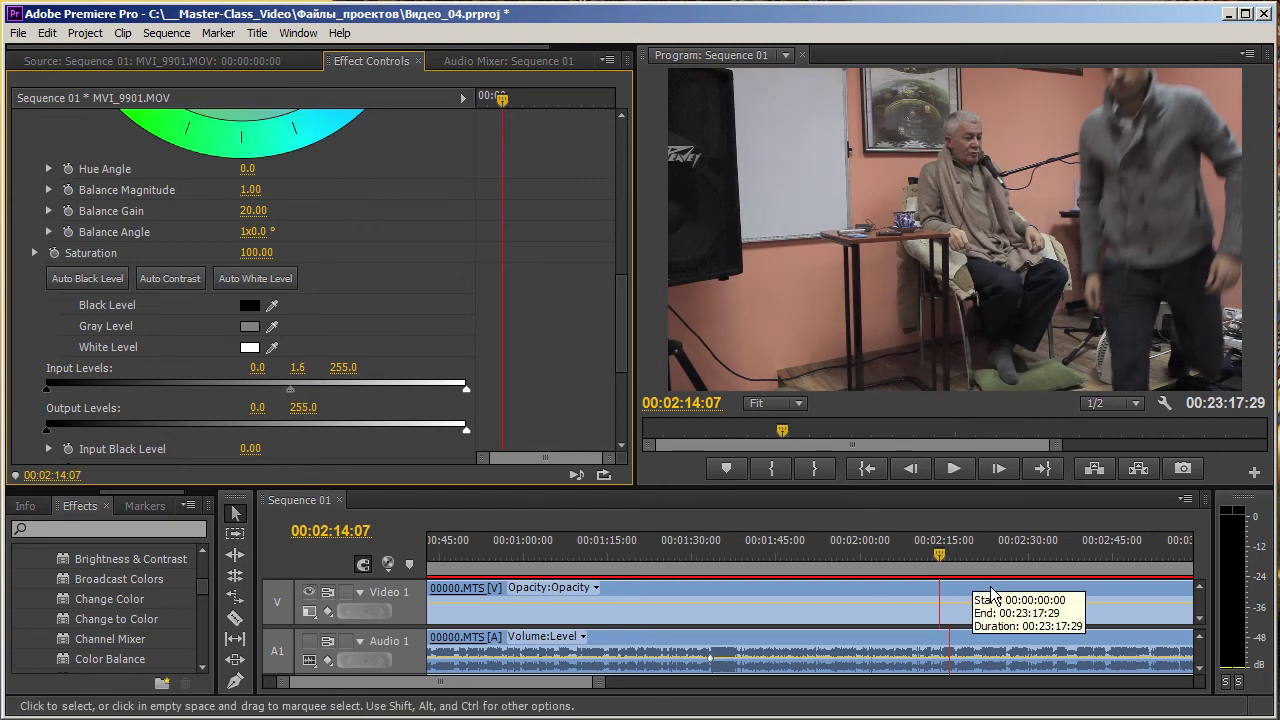
key(minus)
key(minus)
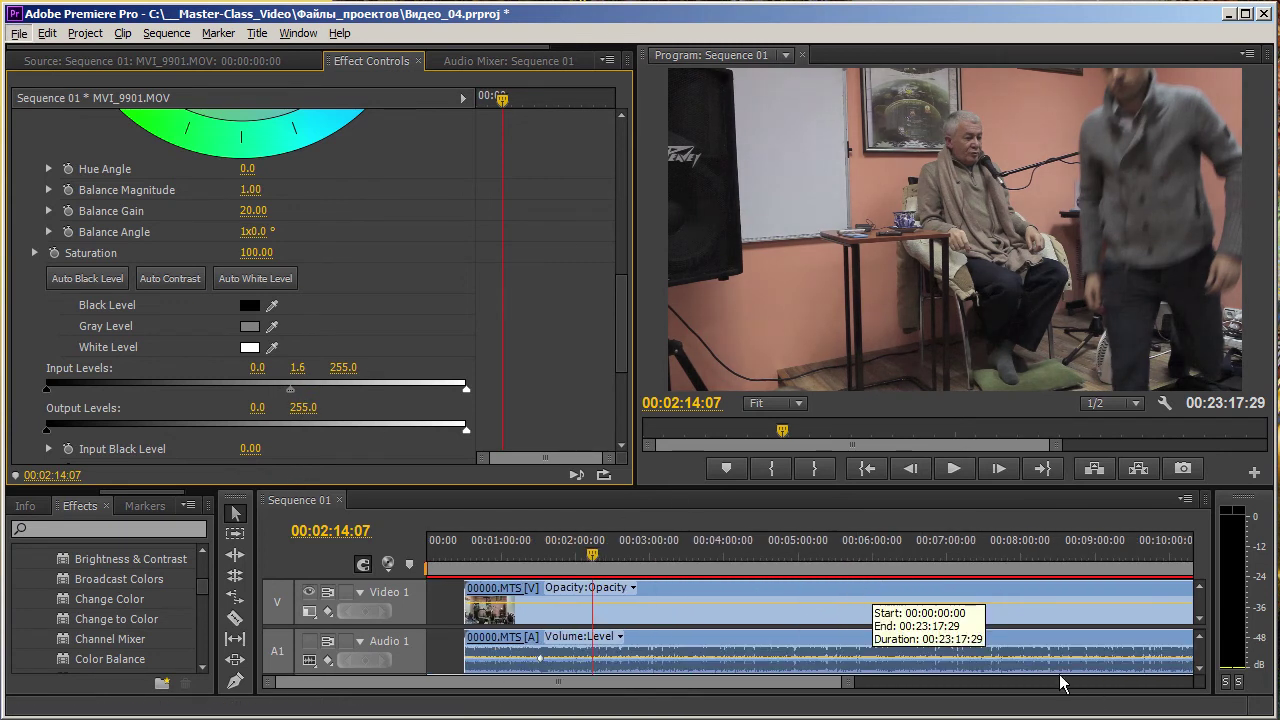
drag(675, 682, 773, 700)
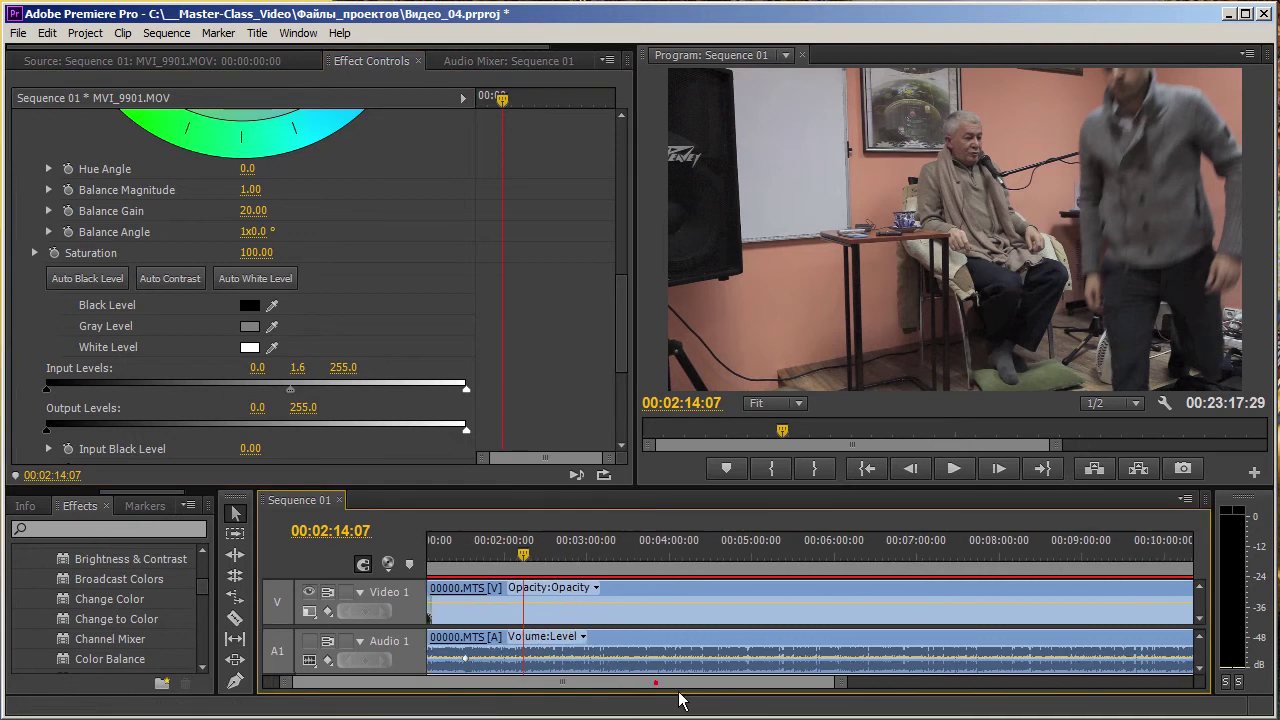
key(equal)
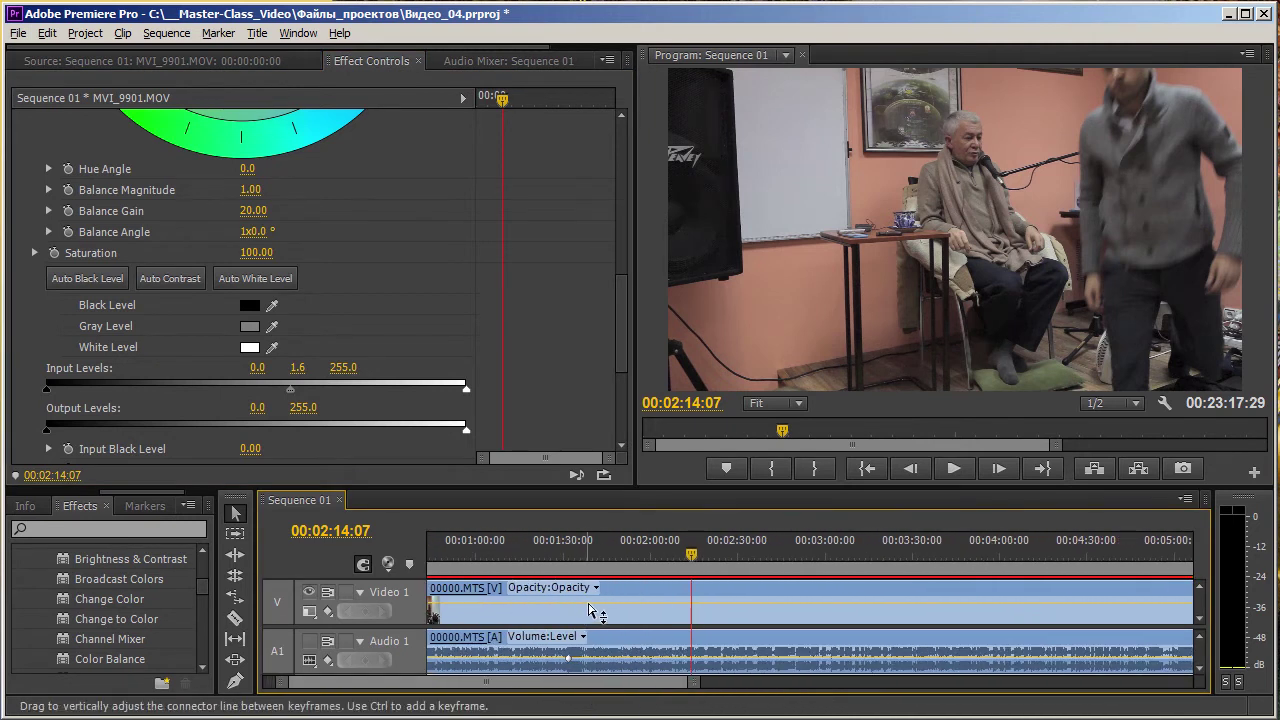
key(minus)
key(minus)
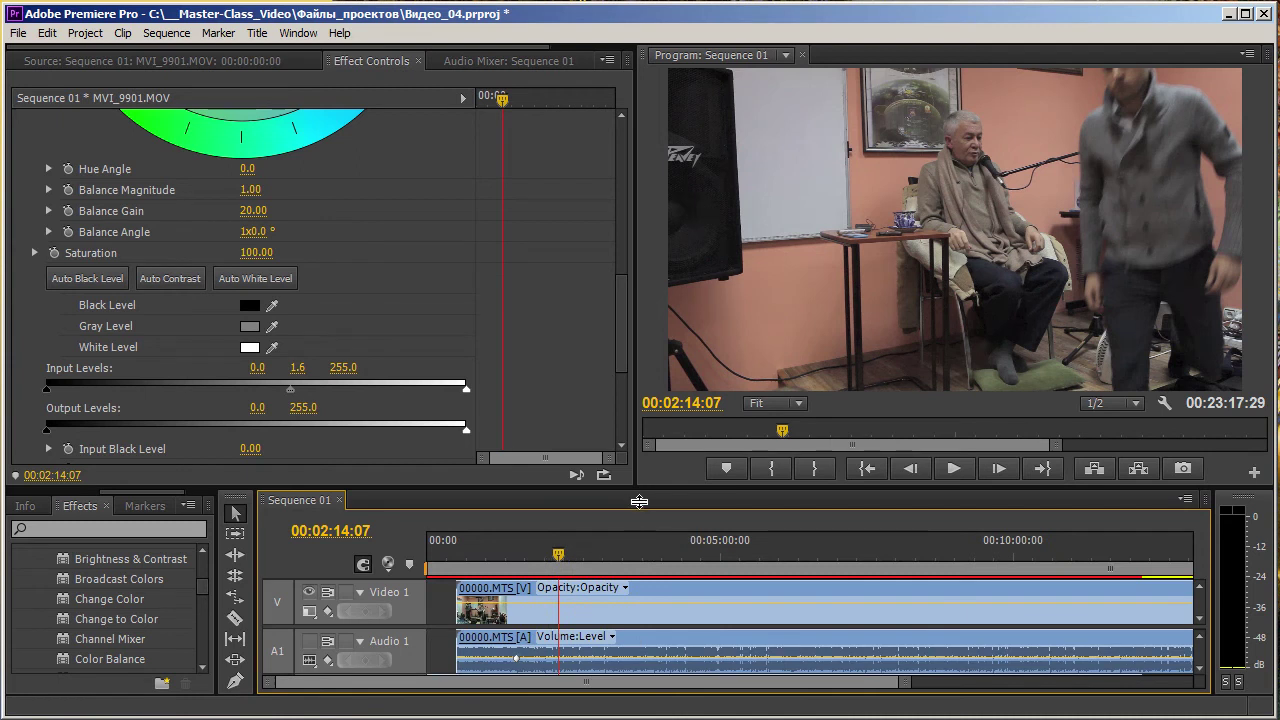
mouse_move(663, 491)
mouse_down()
mouse_move(677, 288)
mouse_move(677, 330)
mouse_up()
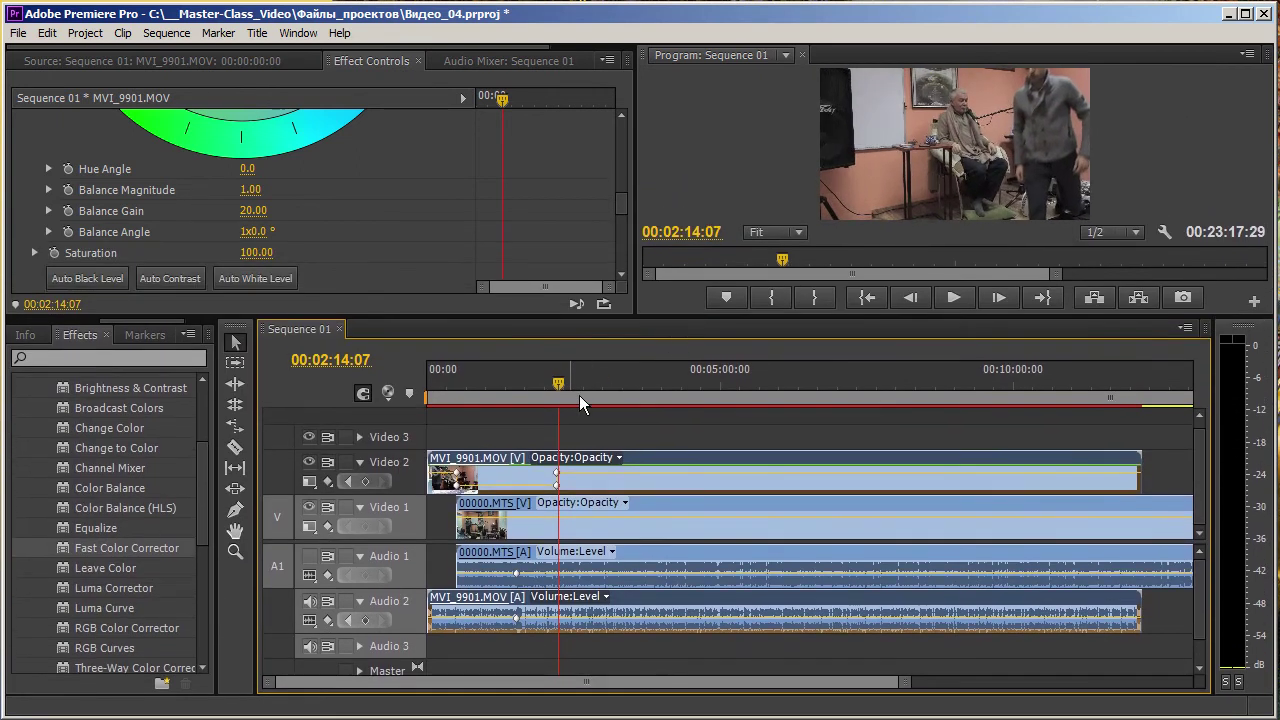
drag(564, 396, 547, 397)
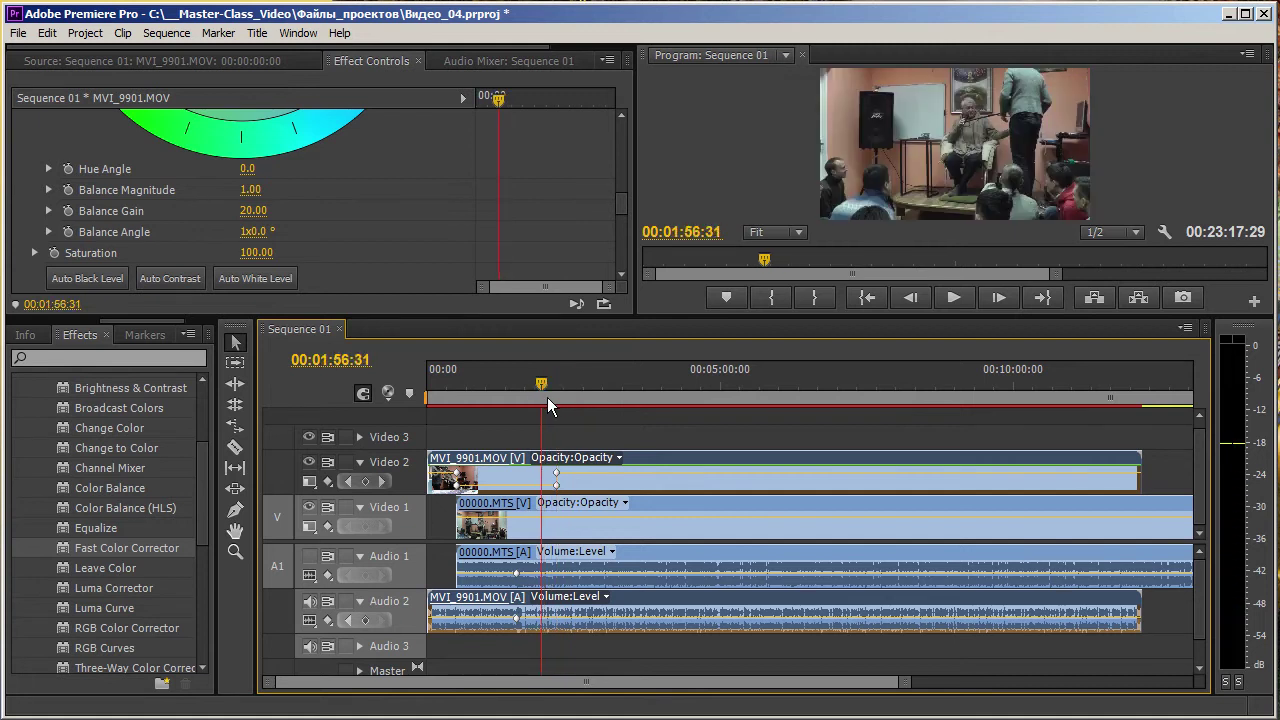
click(601, 392)
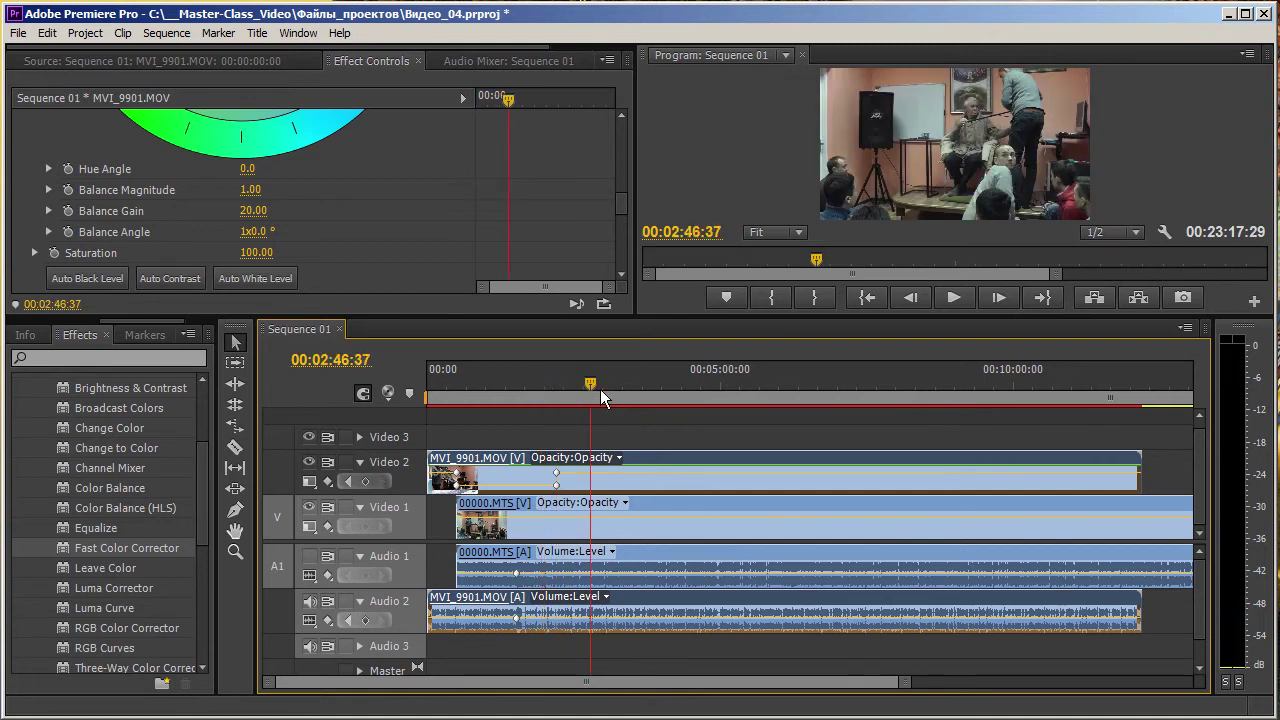
click(539, 391)
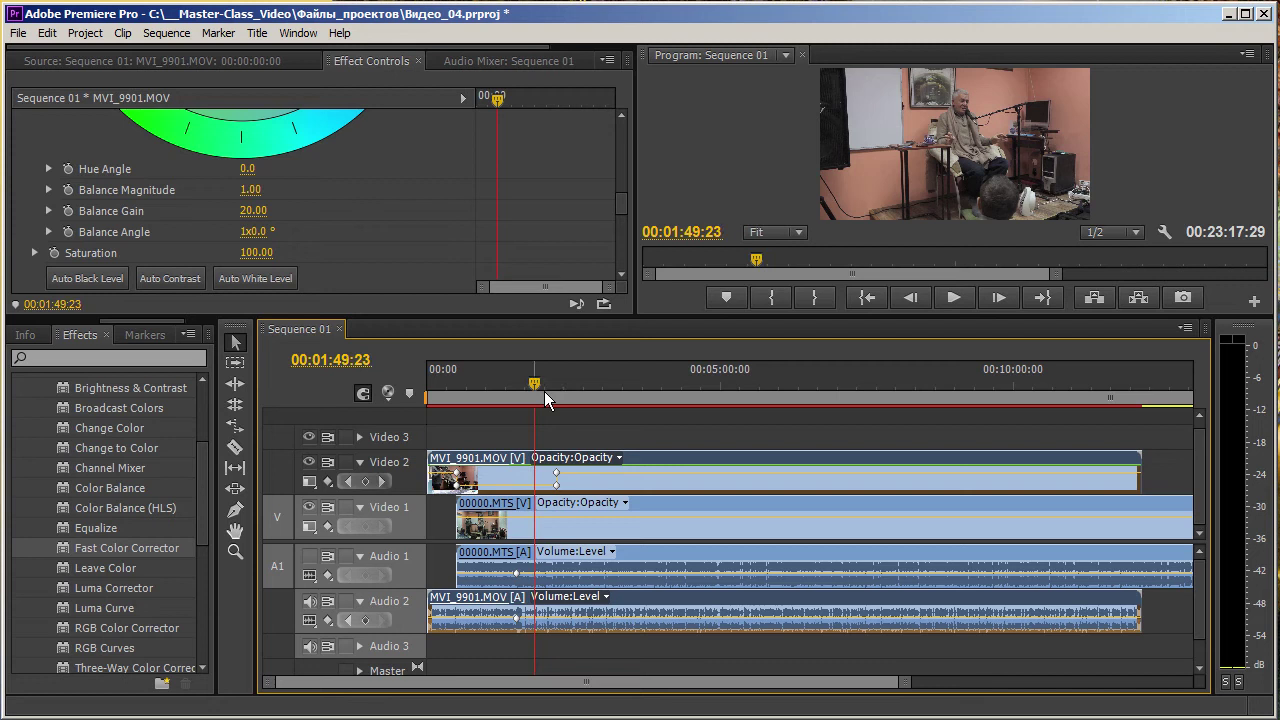
alt+scroll(765, 577, up, 3)
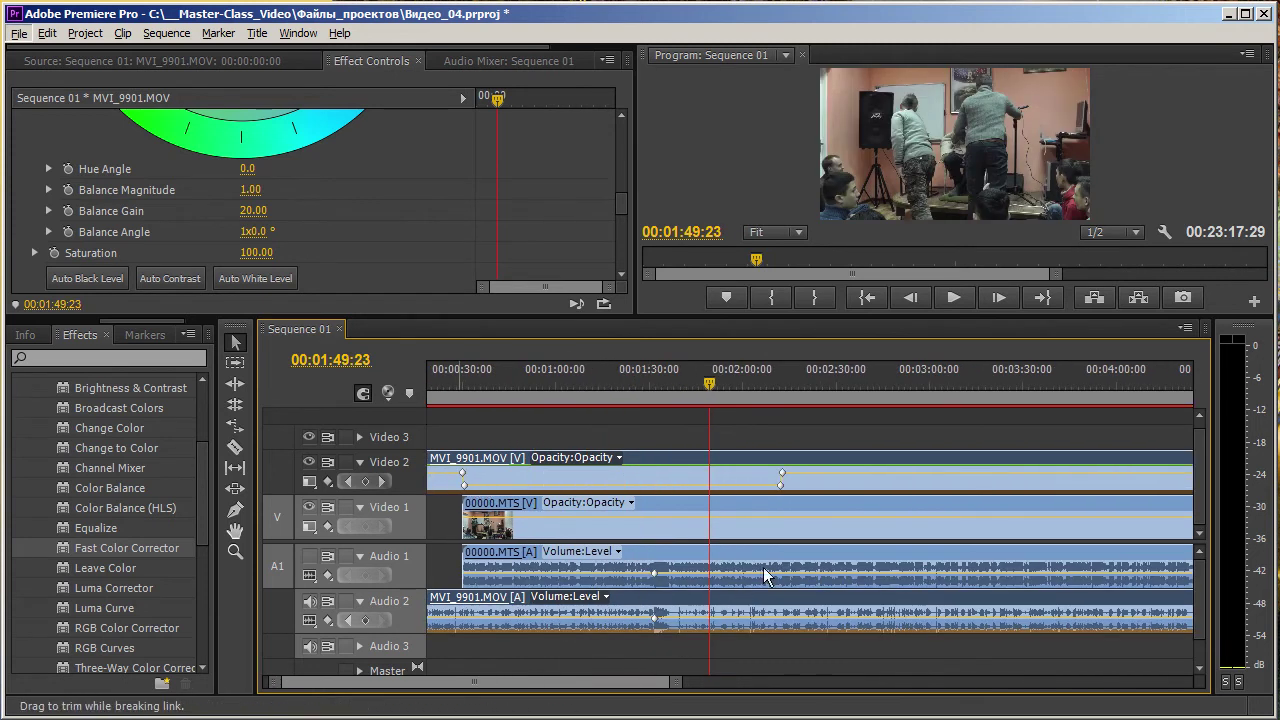
drag(725, 393, 712, 400)
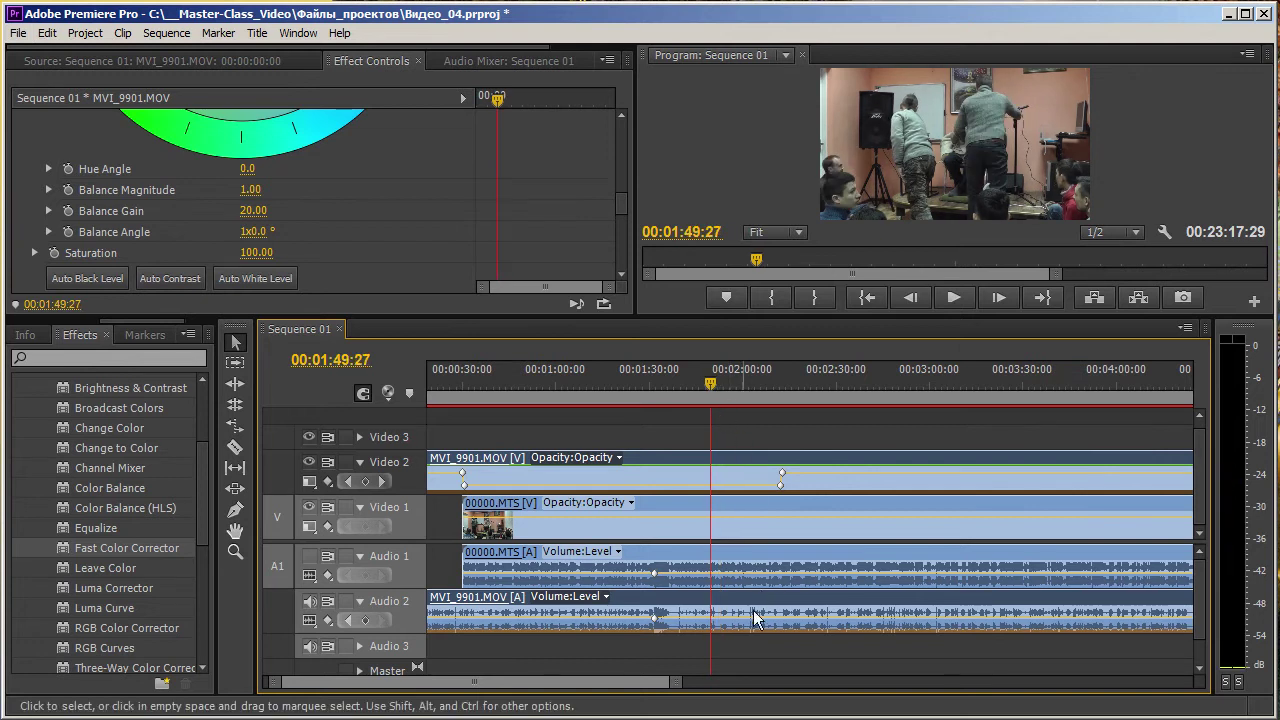
Apply Fast Color Corrector to 00000.MTS and sample its white balance from the frame
click(782, 570)
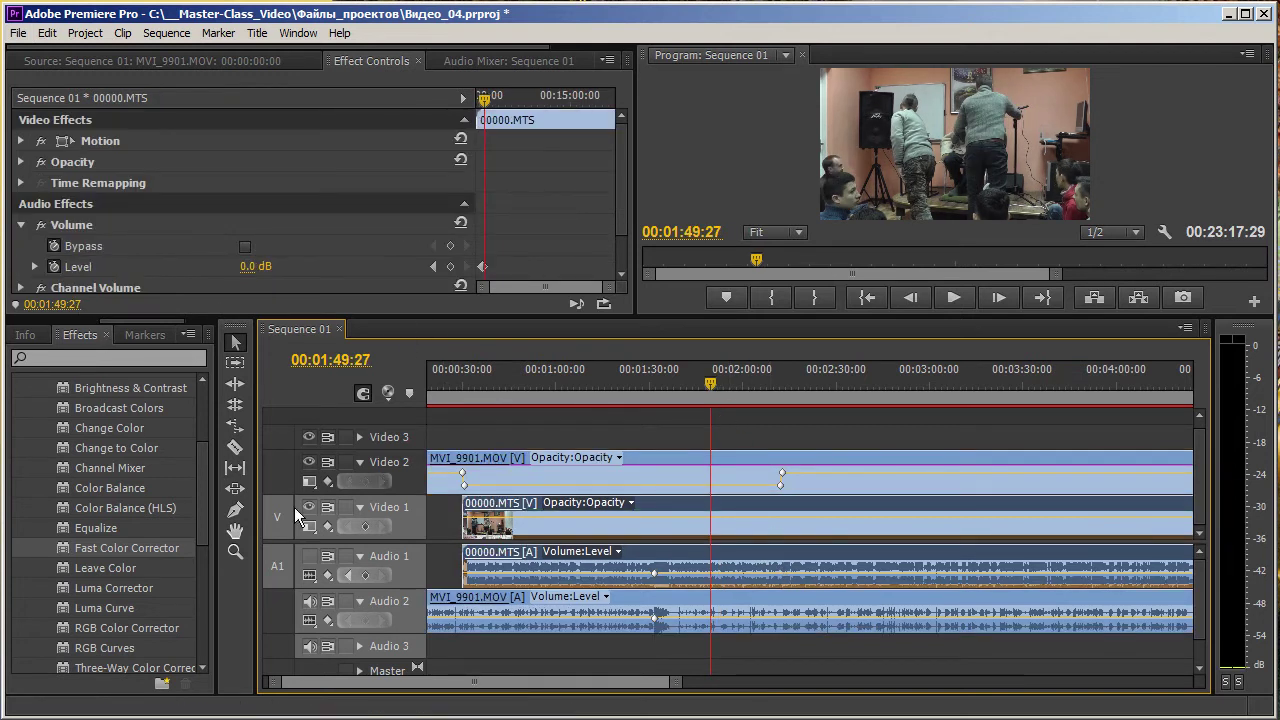
mouse_move(140, 560)
mouse_down()
mouse_move(396, 573)
mouse_move(658, 537)
mouse_up()
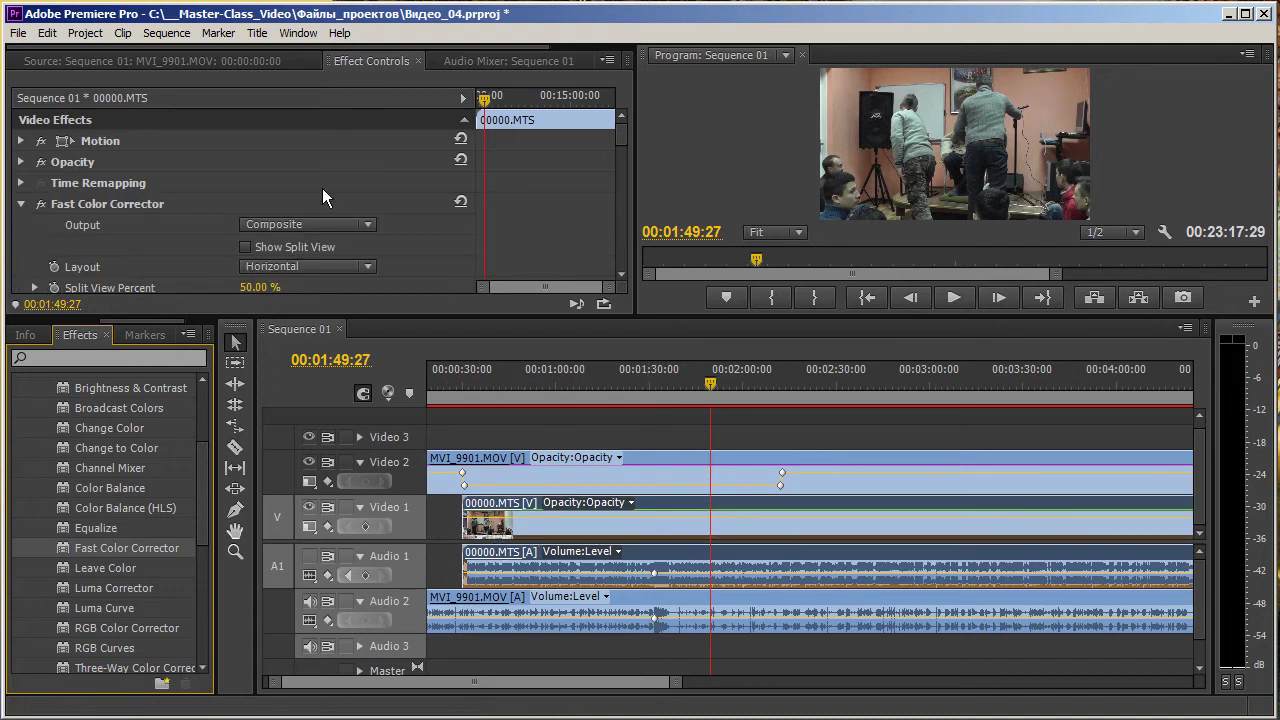
drag(619, 152, 631, 164)
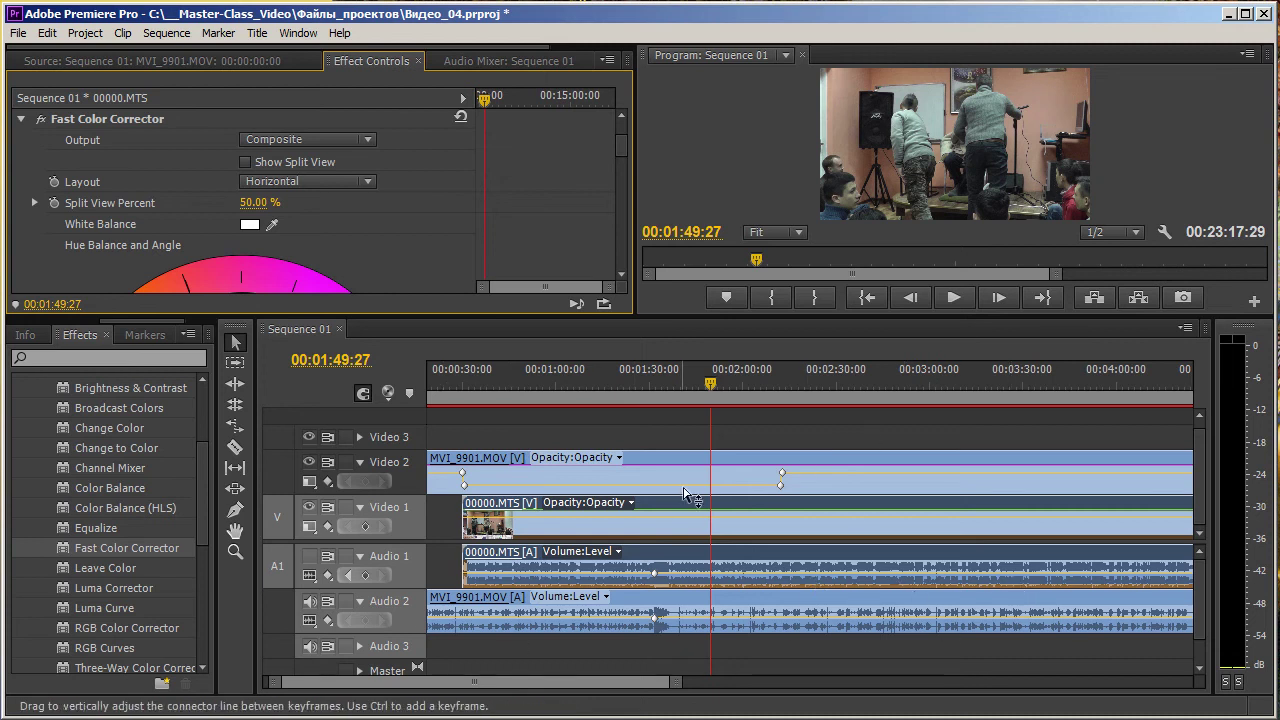
drag(272, 226, 960, 100)
Scrub between about 00:02:02 and 00:02:31 to check the colour, enlarging the effect panel
key(alt)
drag(719, 389, 683, 403)
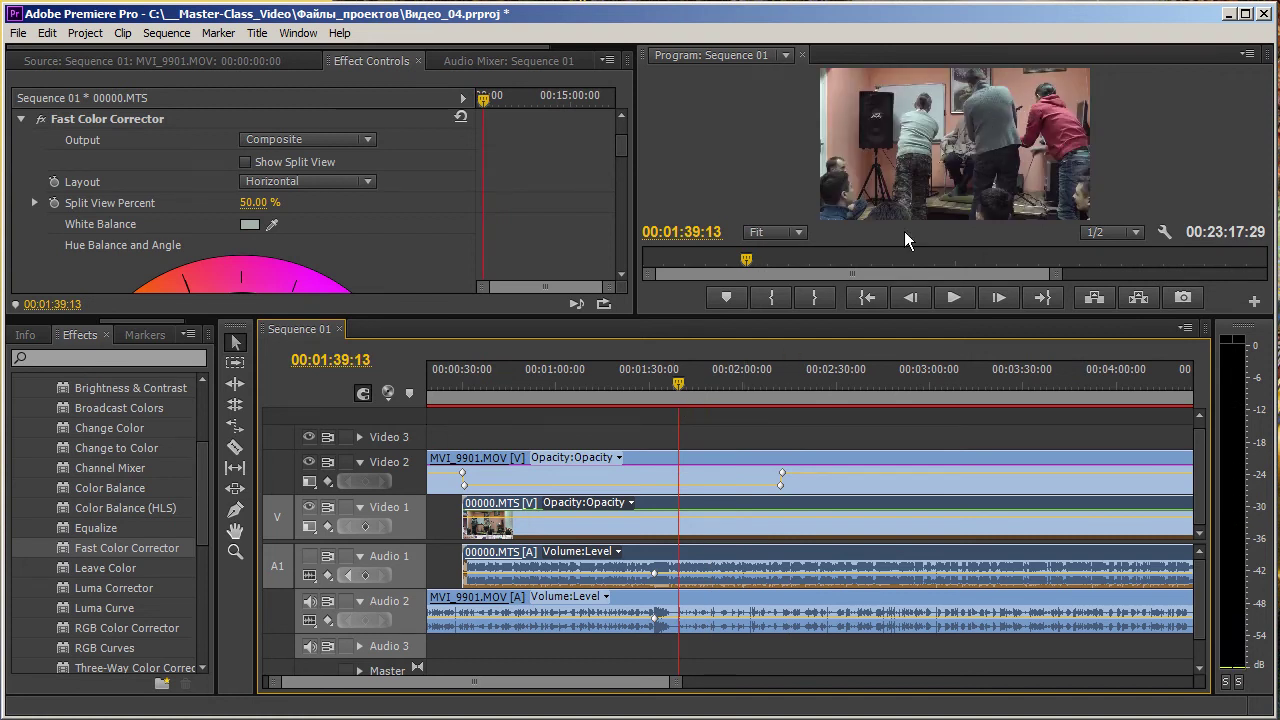
drag(694, 388, 840, 390)
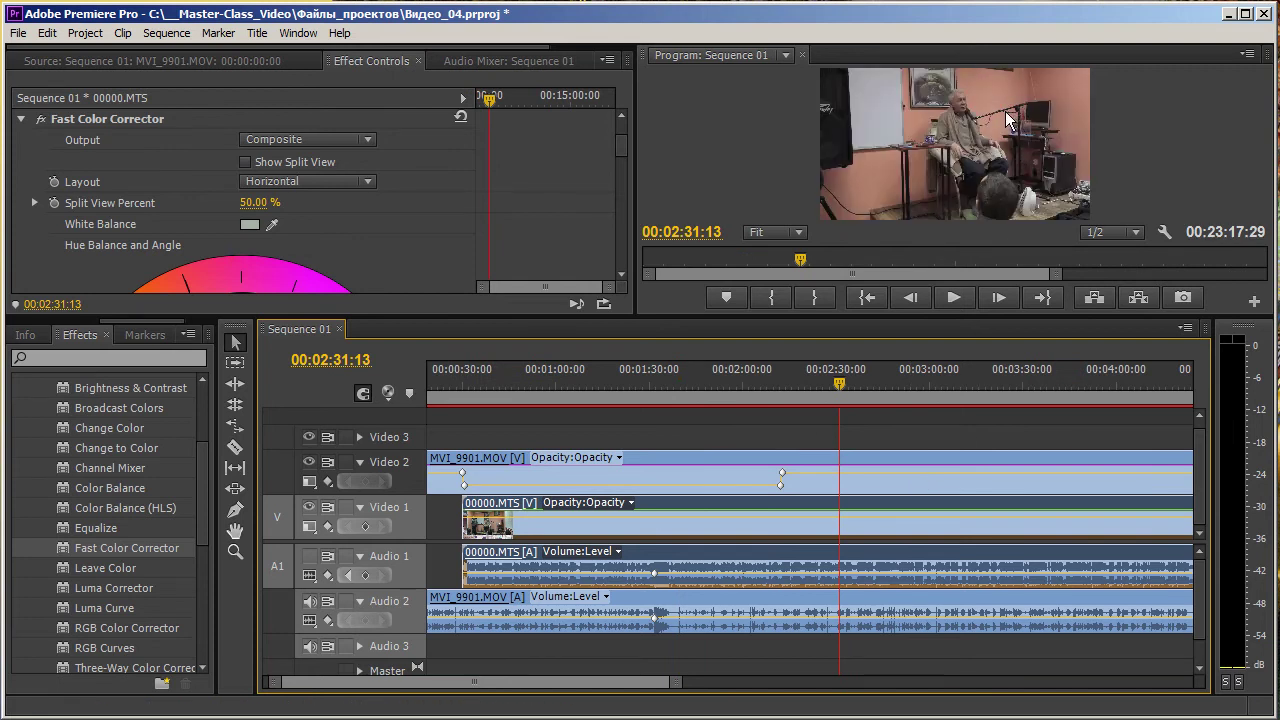
drag(844, 386, 752, 386)
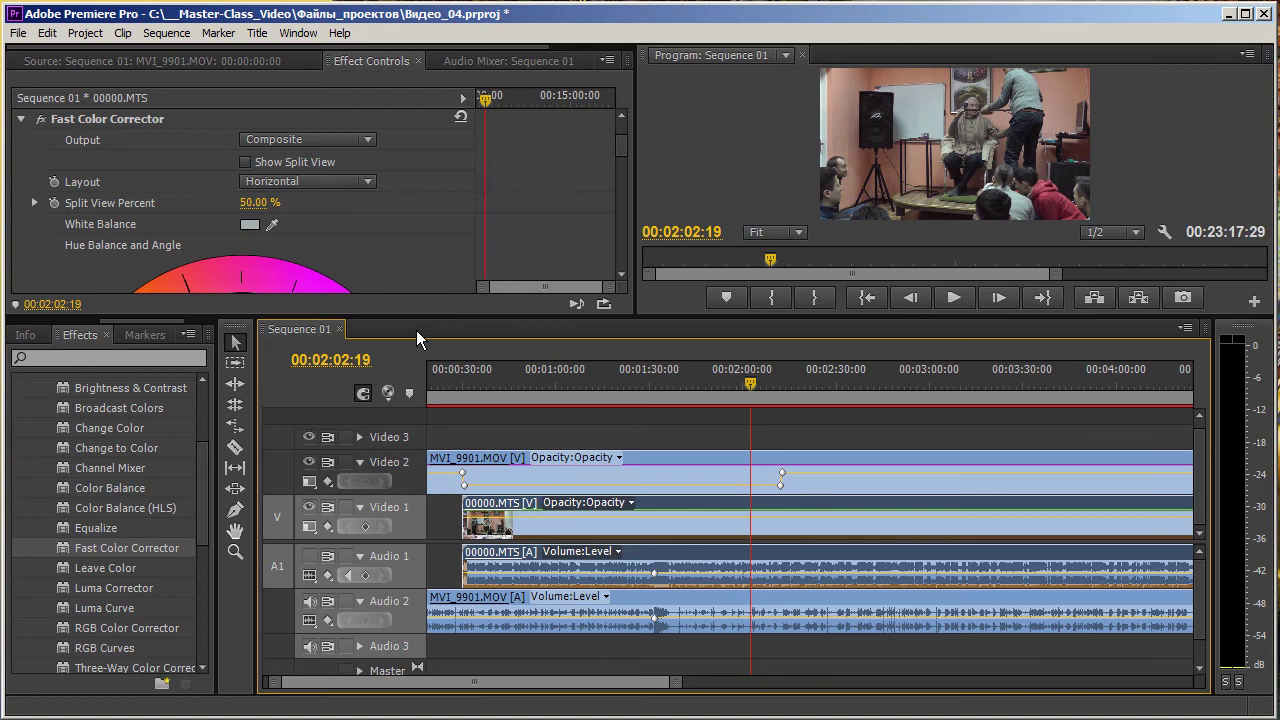
drag(416, 322, 416, 496)
mouse_move(630, 236)
mouse_down()
mouse_move(633, 400)
mouse_move(627, 372)
mouse_up()
Set the Fast Color Corrector Saturation to 130
click(256, 215)
text(130)
key(Return)
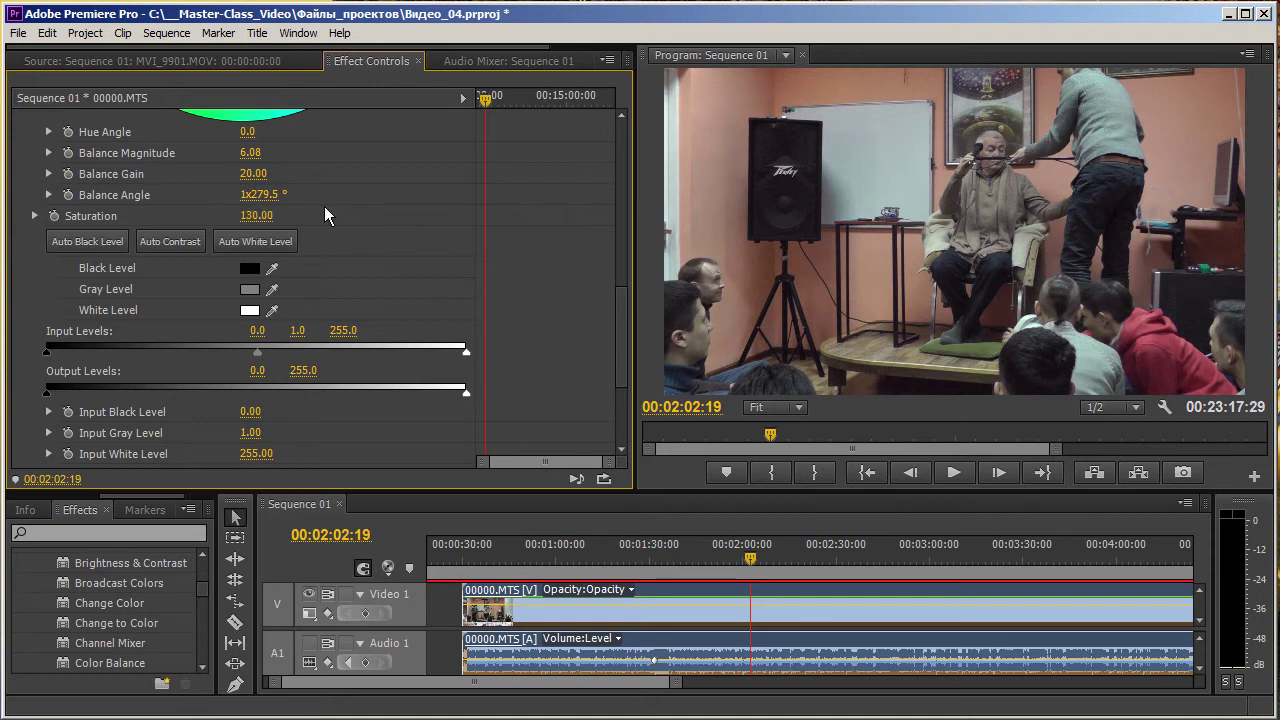
Enlarge the timeline and play the sequence around 00:02:35 to review the corrected colour
scroll(745, 568, down, 2)
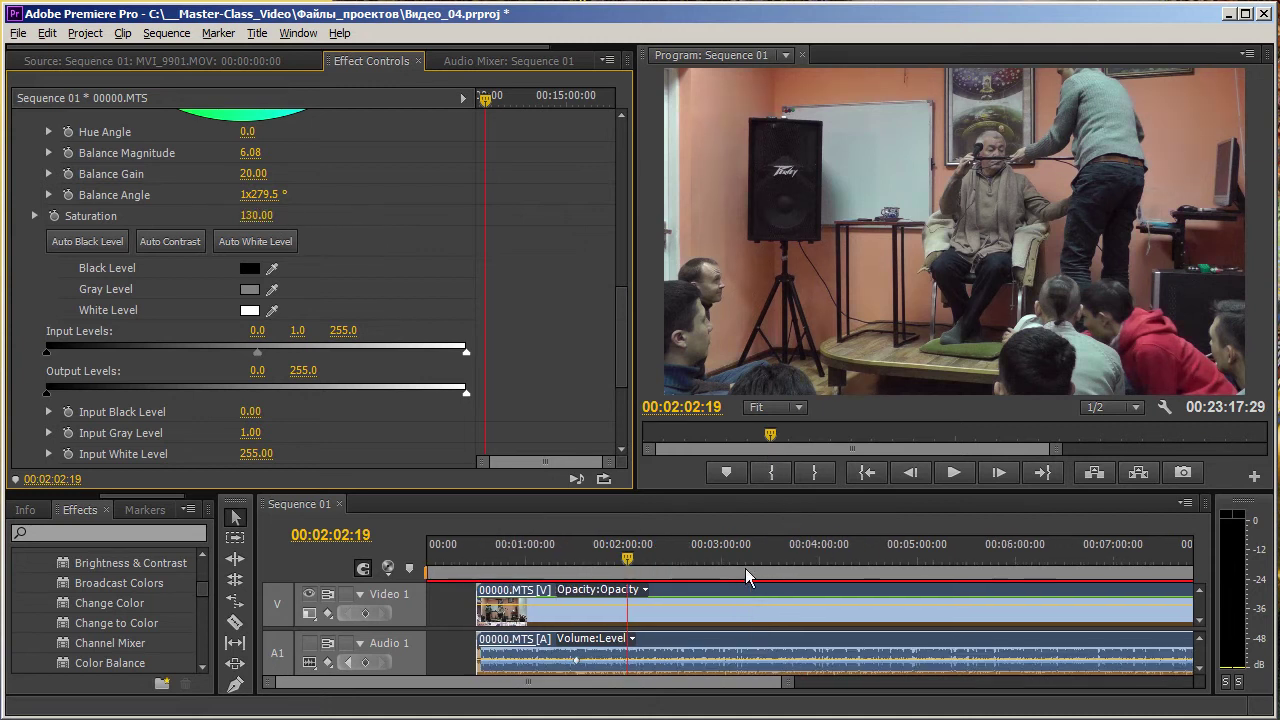
drag(710, 497, 660, 340)
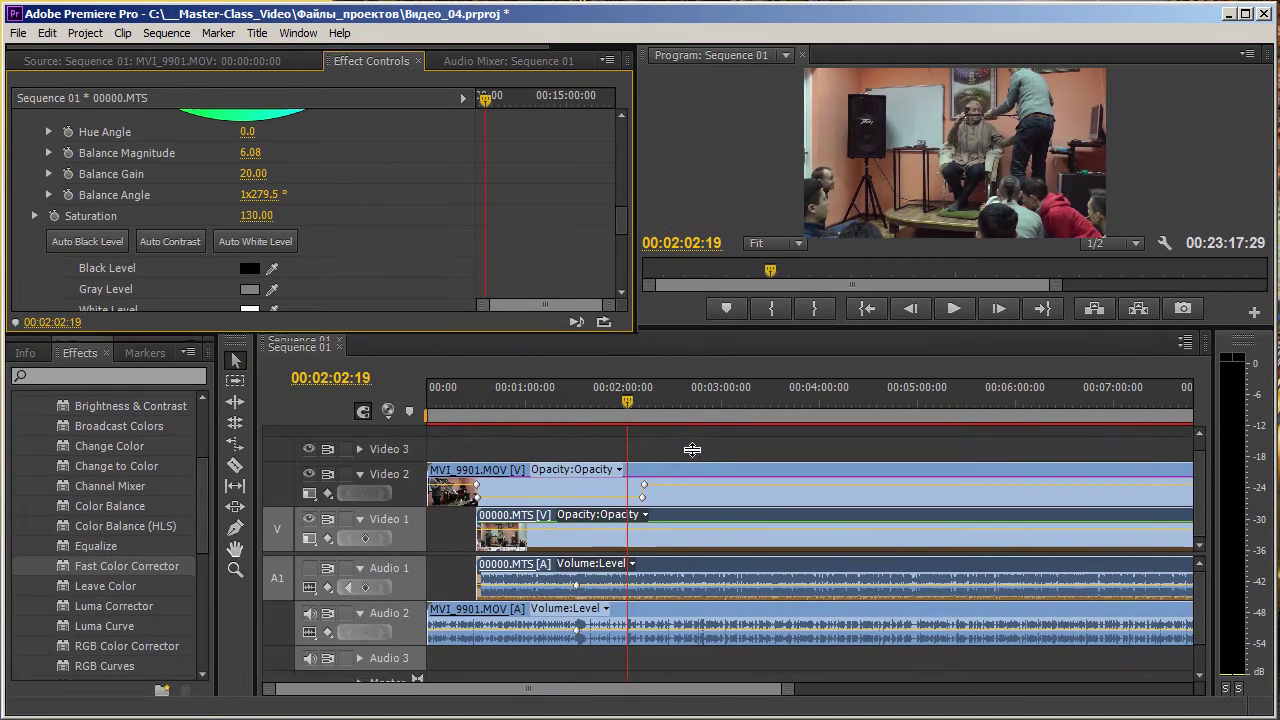
click(622, 420)
click(682, 420)
key(space)
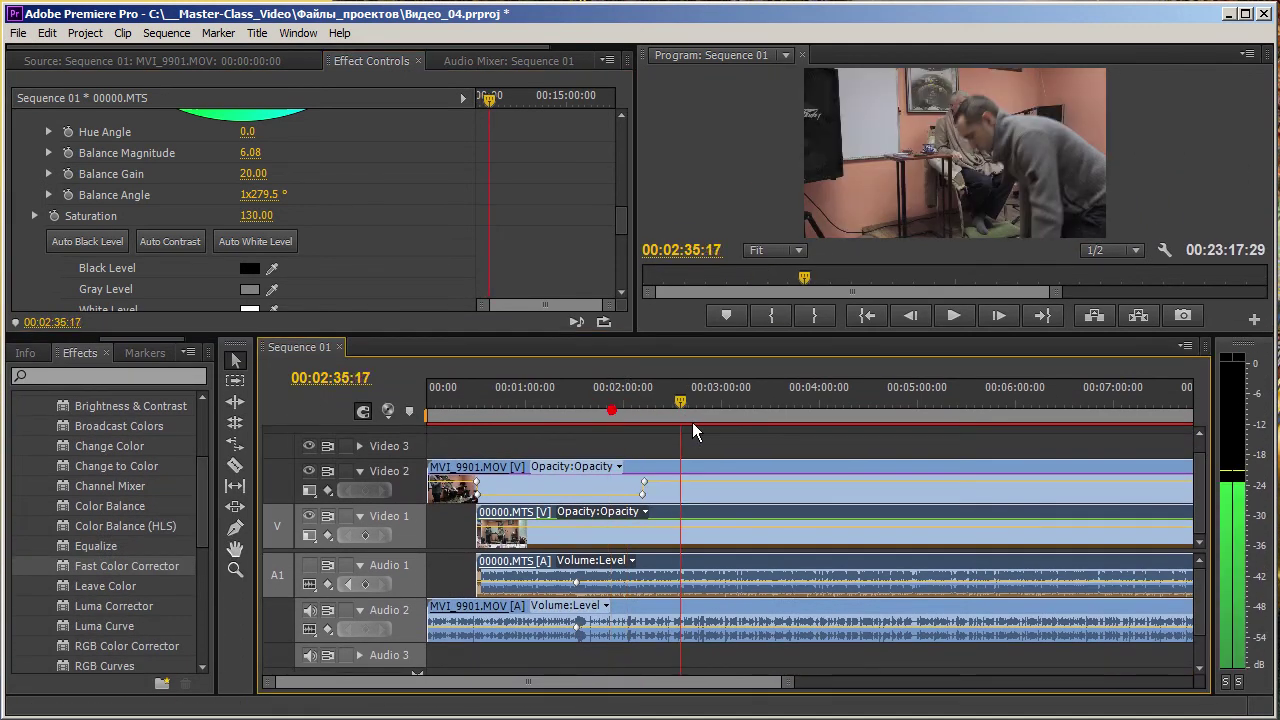
mouse_move(694, 424)
mouse_down()
mouse_move(606, 430)
mouse_move(696, 419)
mouse_up()
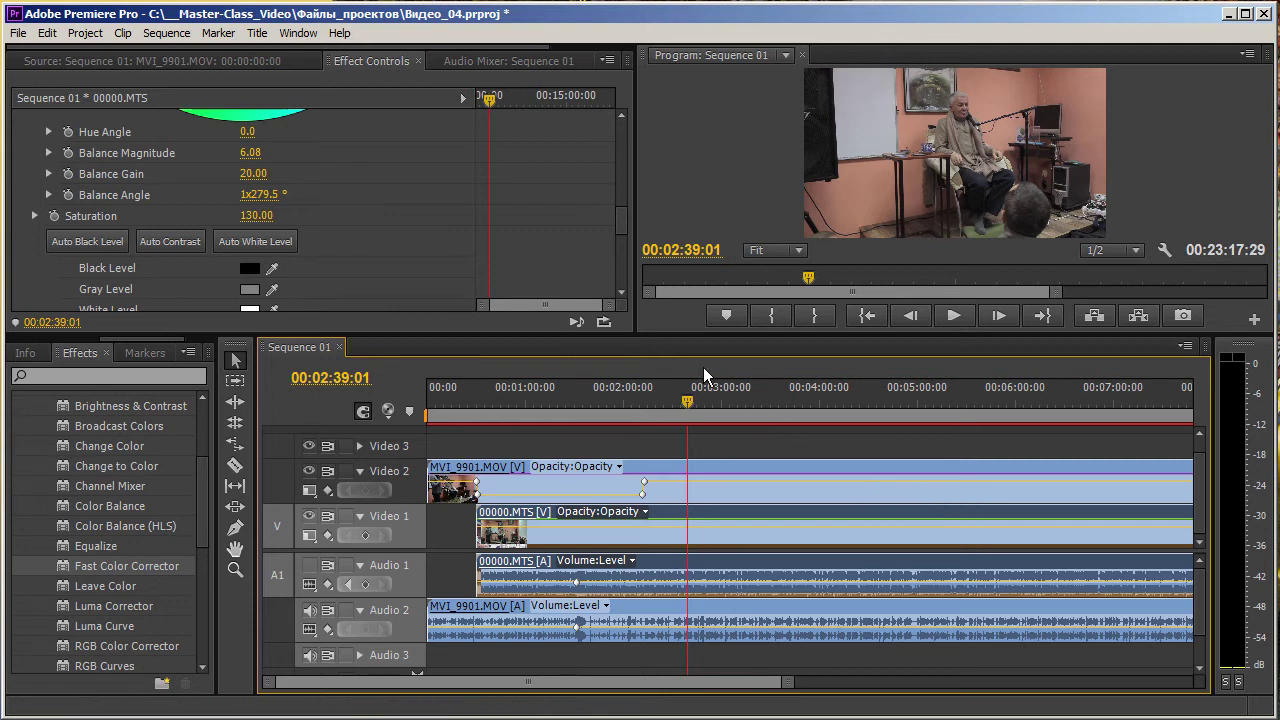
drag(513, 347, 517, 441)
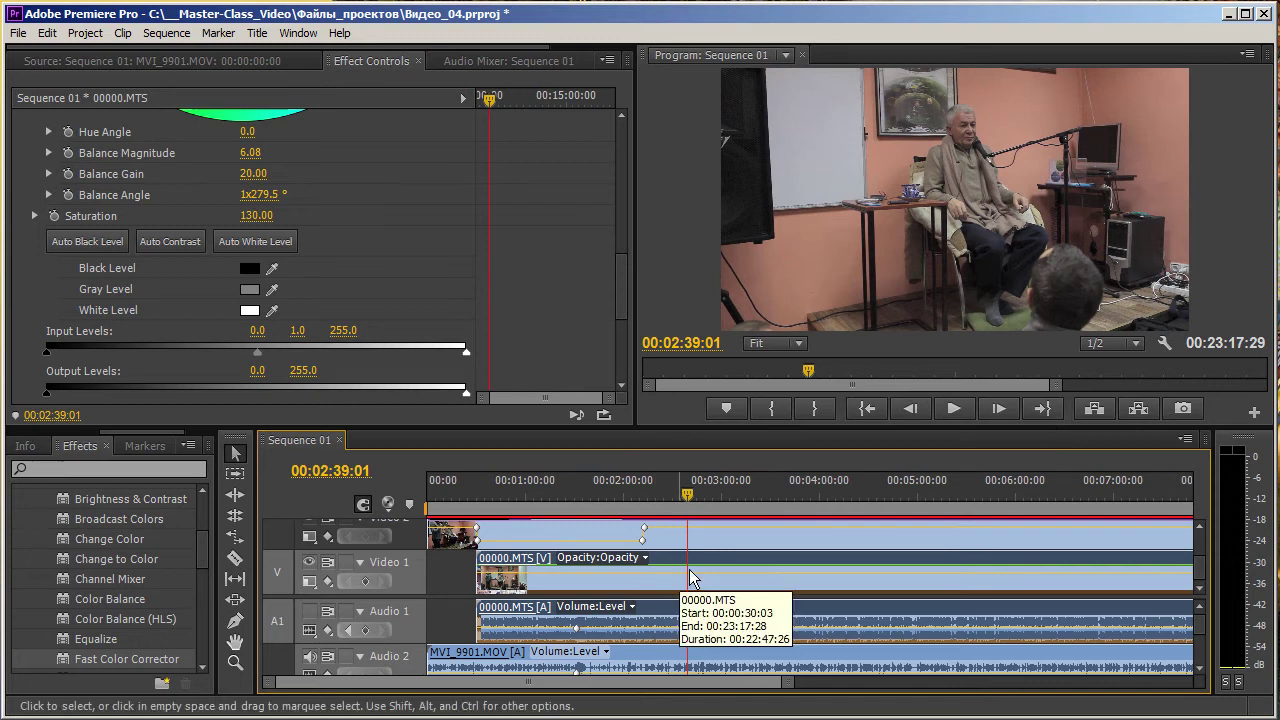
click(685, 494)
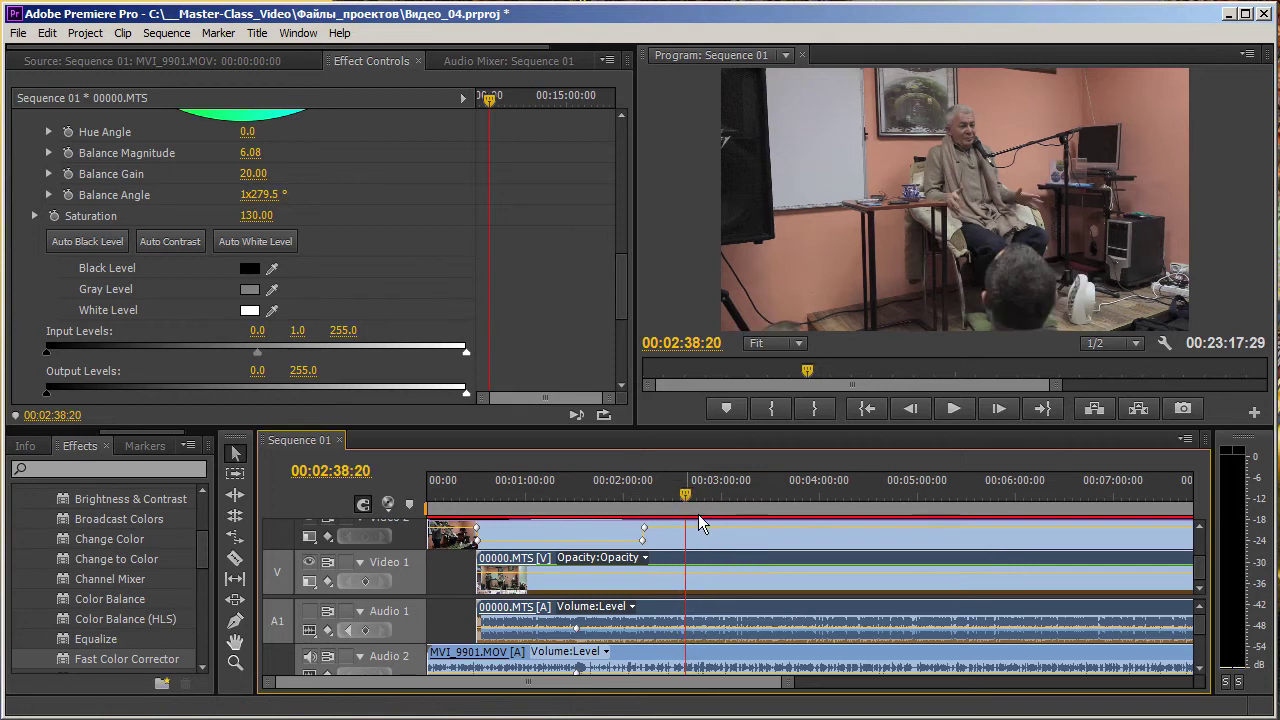
Zoom the timeline in and out, scrub back to 00:00:28, and undo an accidental keyframe move
key(alt)
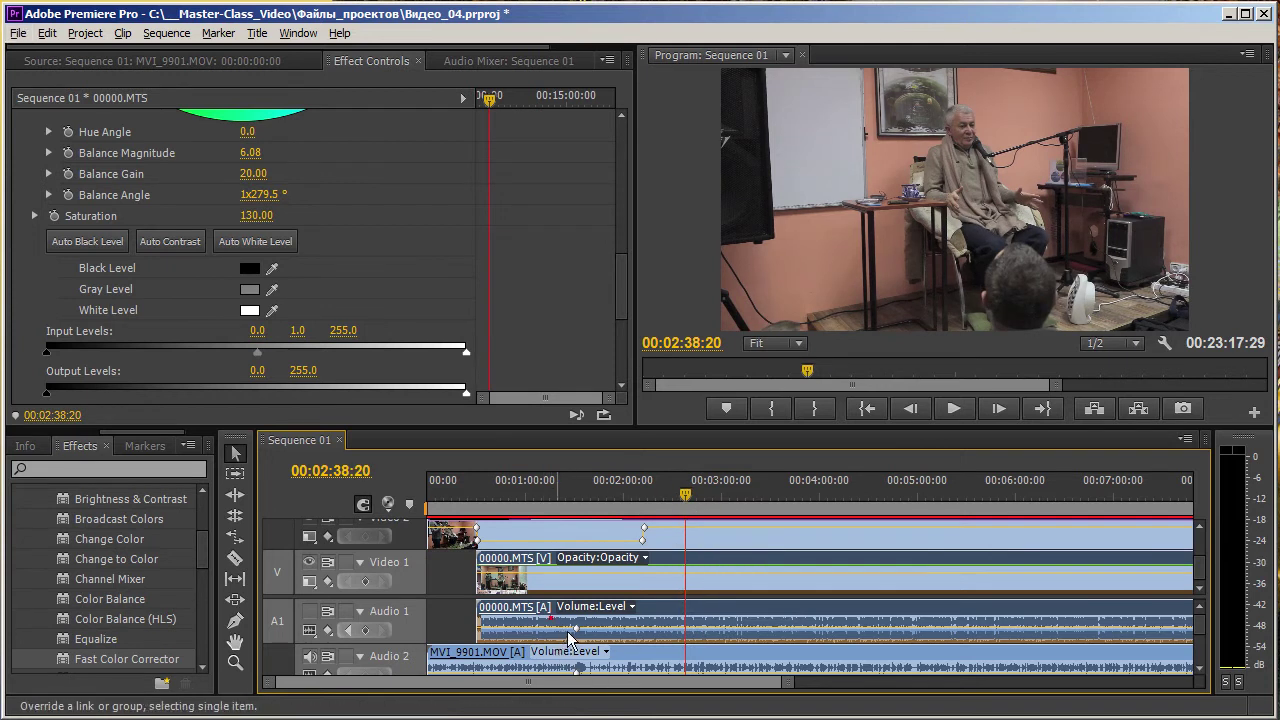
scroll(600, 670, up, 5)
scroll(624, 687, up, 2)
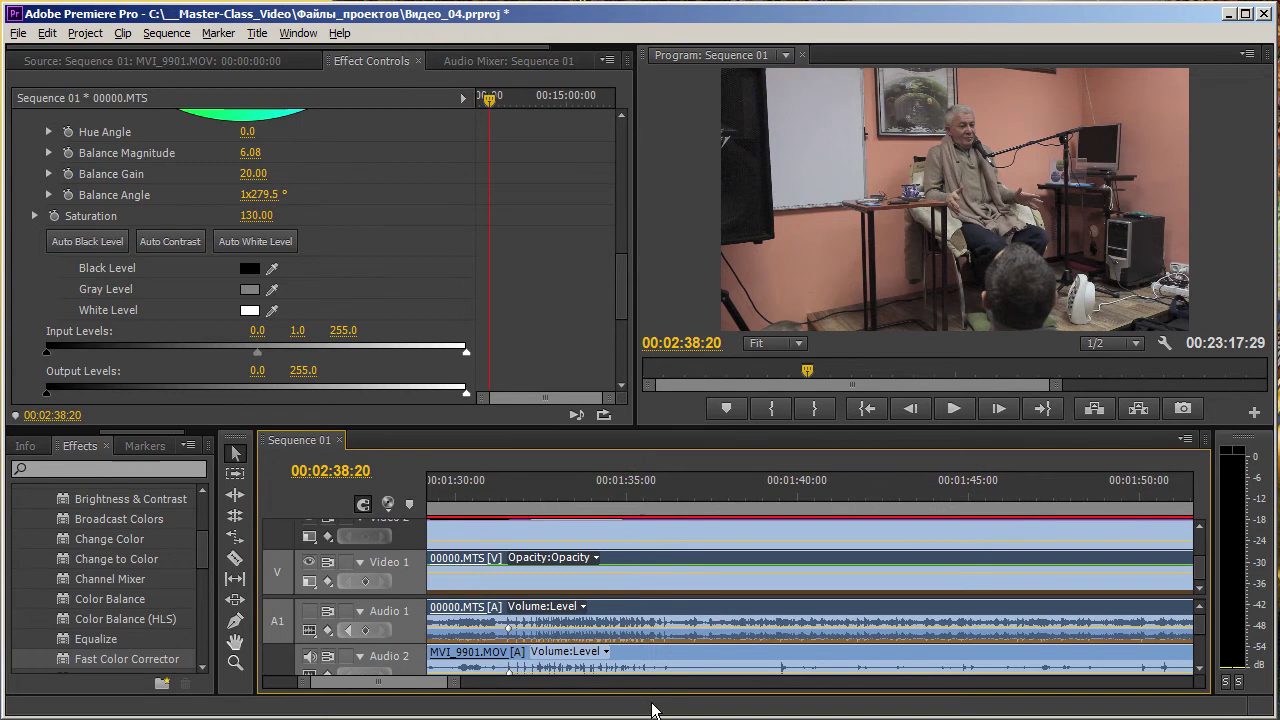
key(equal)
key(equal)
key(equal)
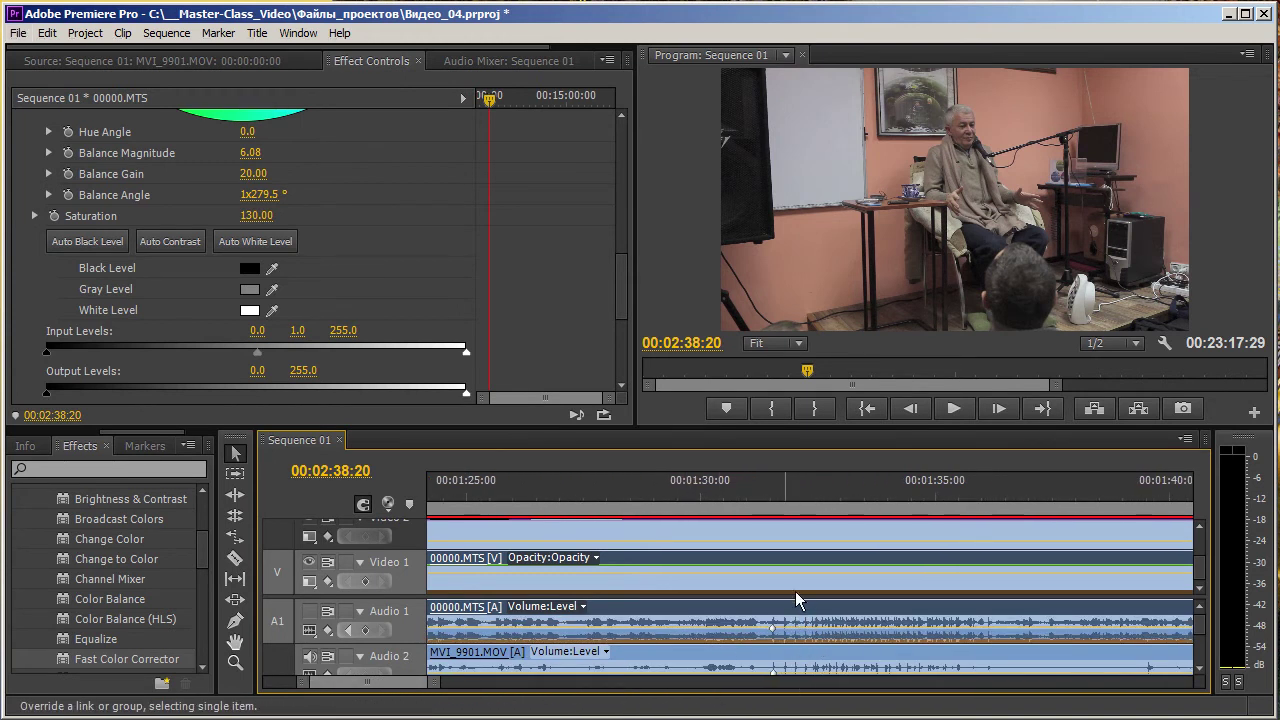
key(minus)
key(minus)
key(minus)
key(minus)
drag(783, 494, 491, 494)
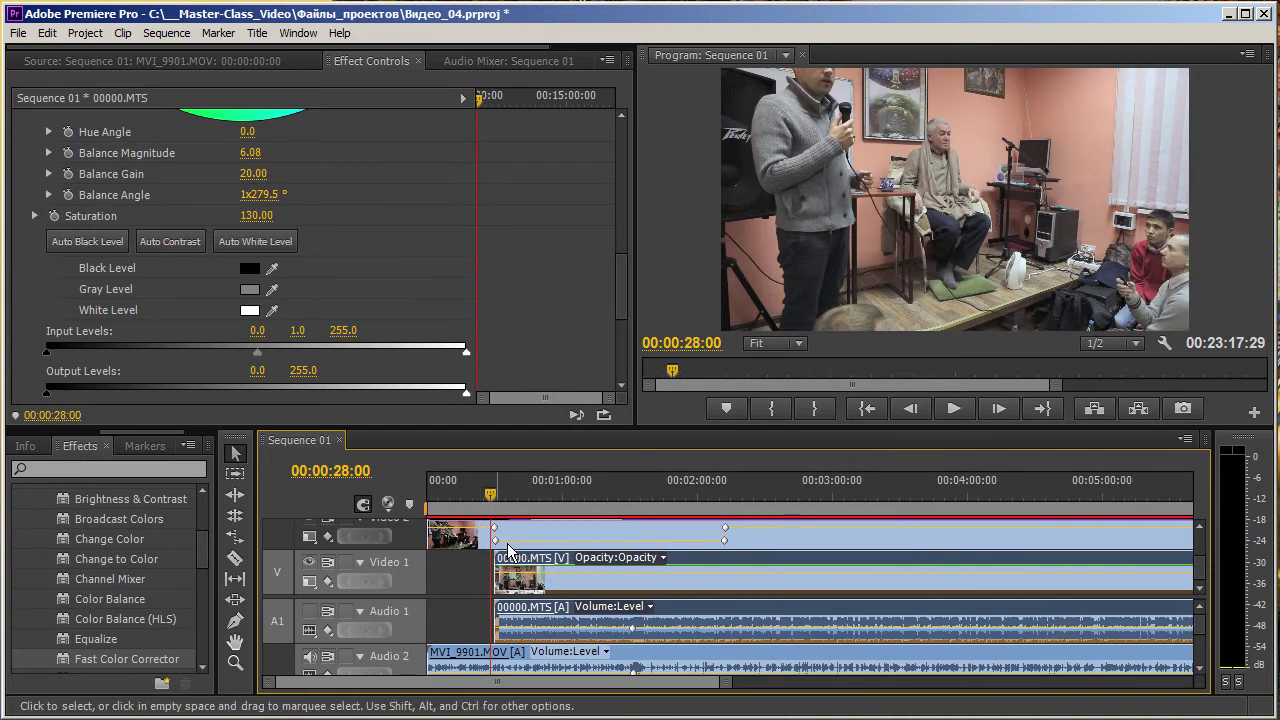
drag(494, 540, 511, 540)
key(ctrl+z)
click(584, 543)
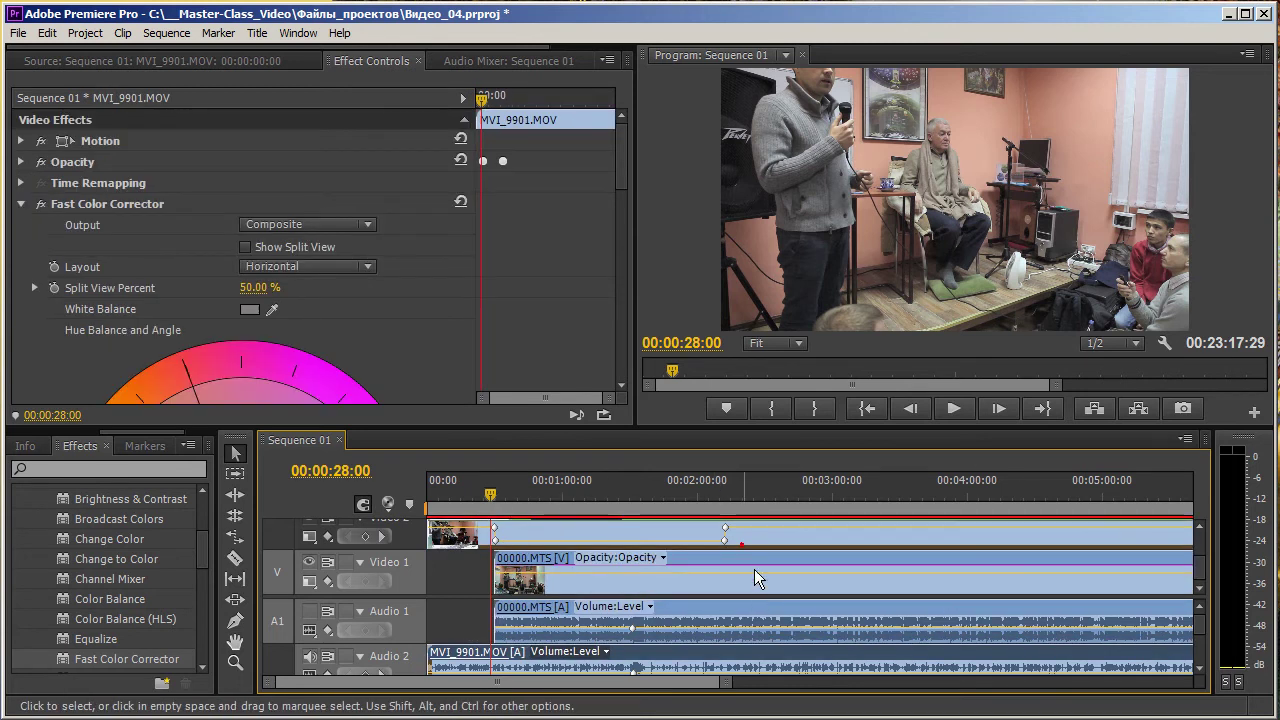
click(756, 600)
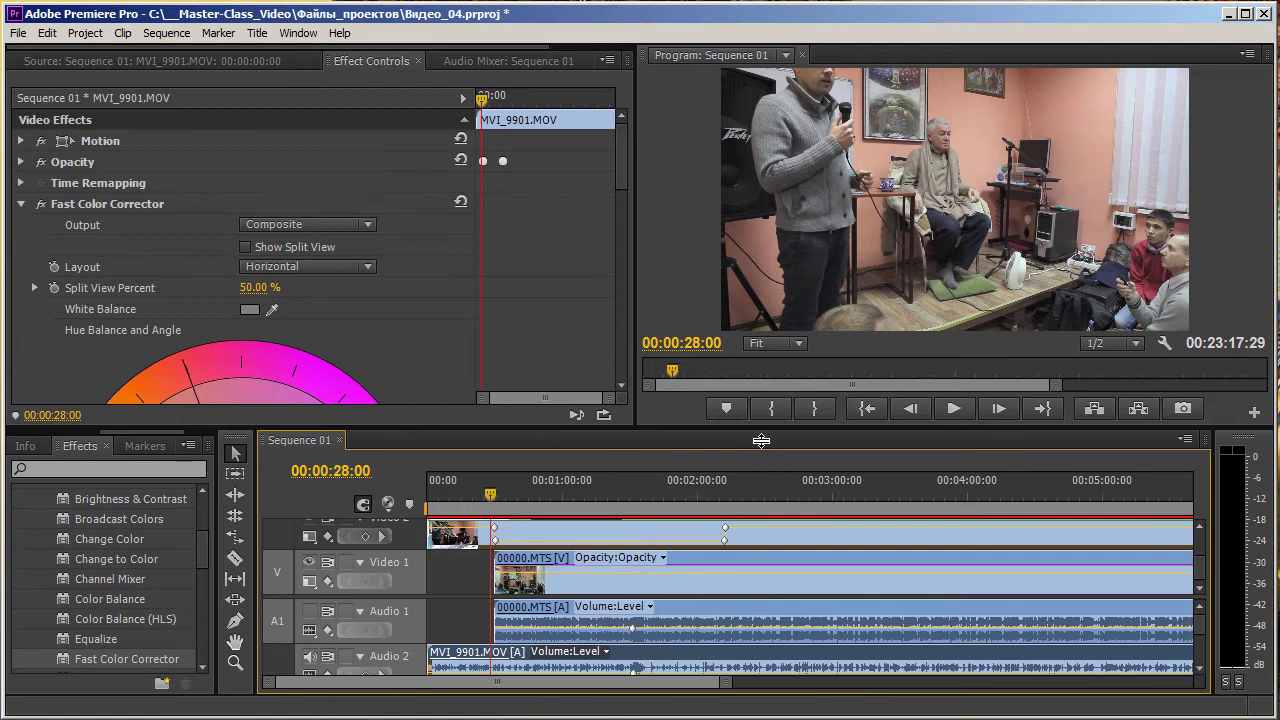
drag(761, 438, 761, 367)
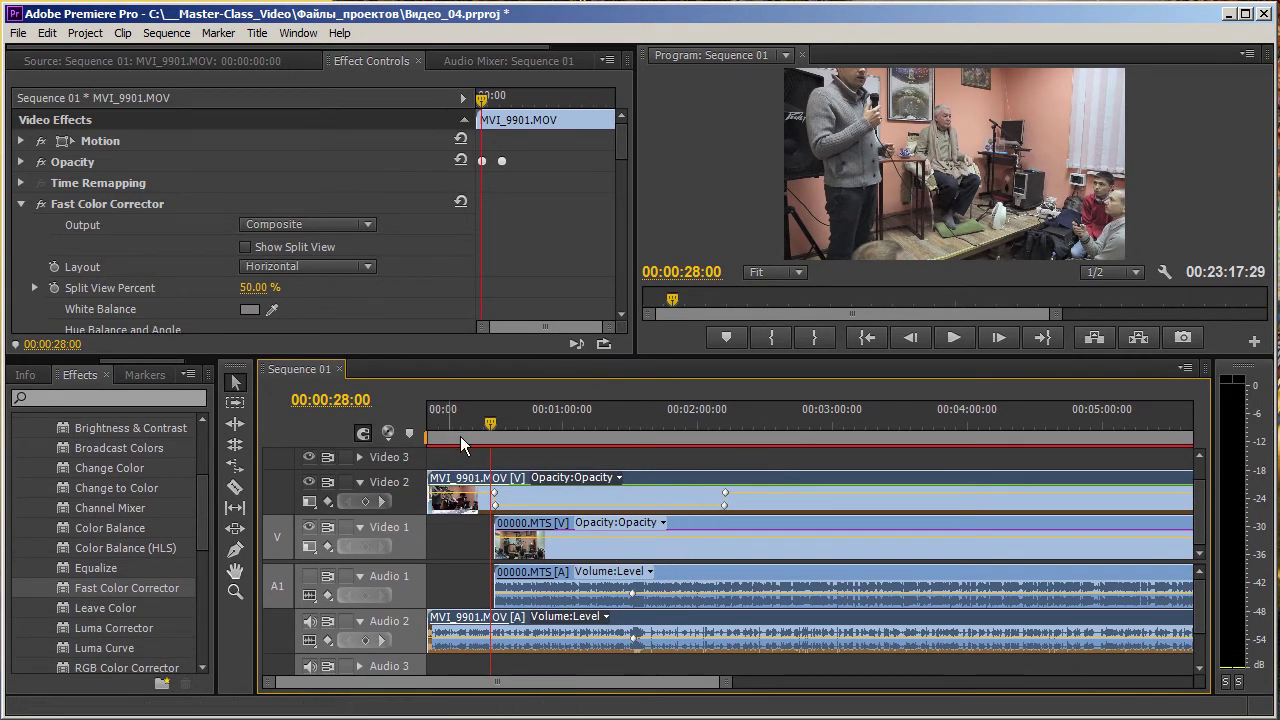
mouse_move(505, 439)
mouse_down()
mouse_move(635, 440)
mouse_move(487, 457)
mouse_move(504, 434)
mouse_up()
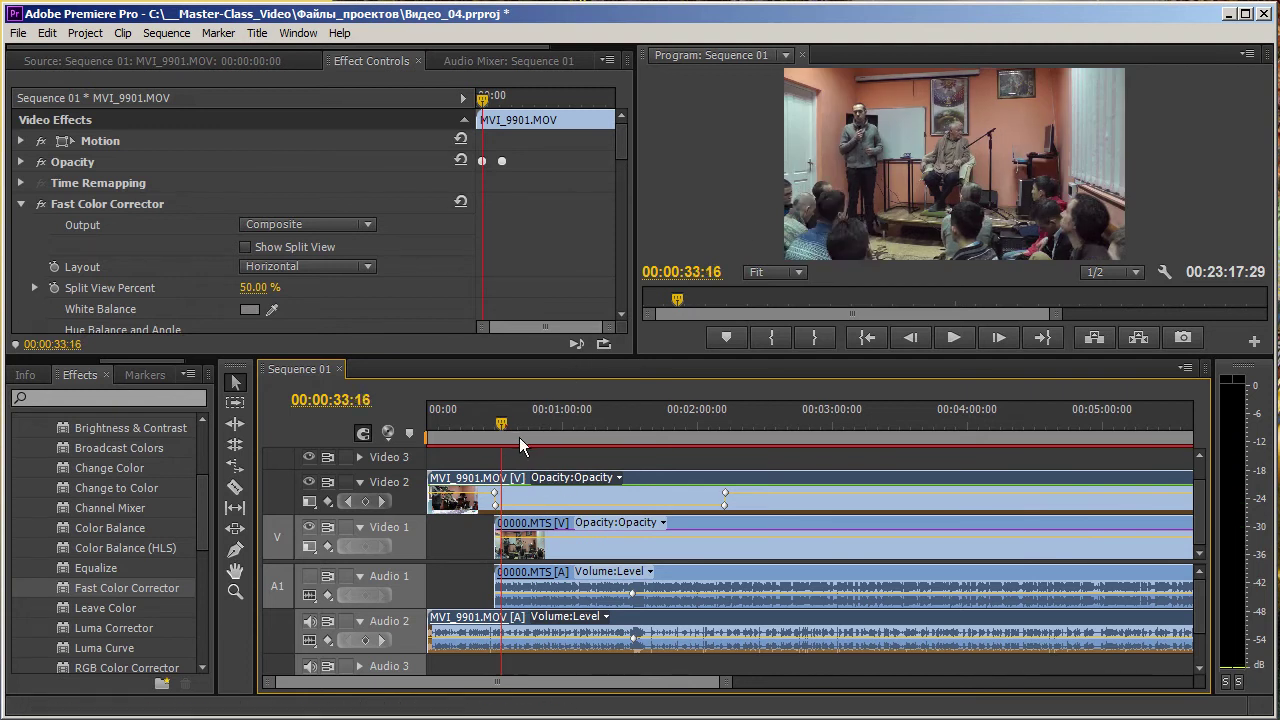
drag(519, 437, 715, 437)
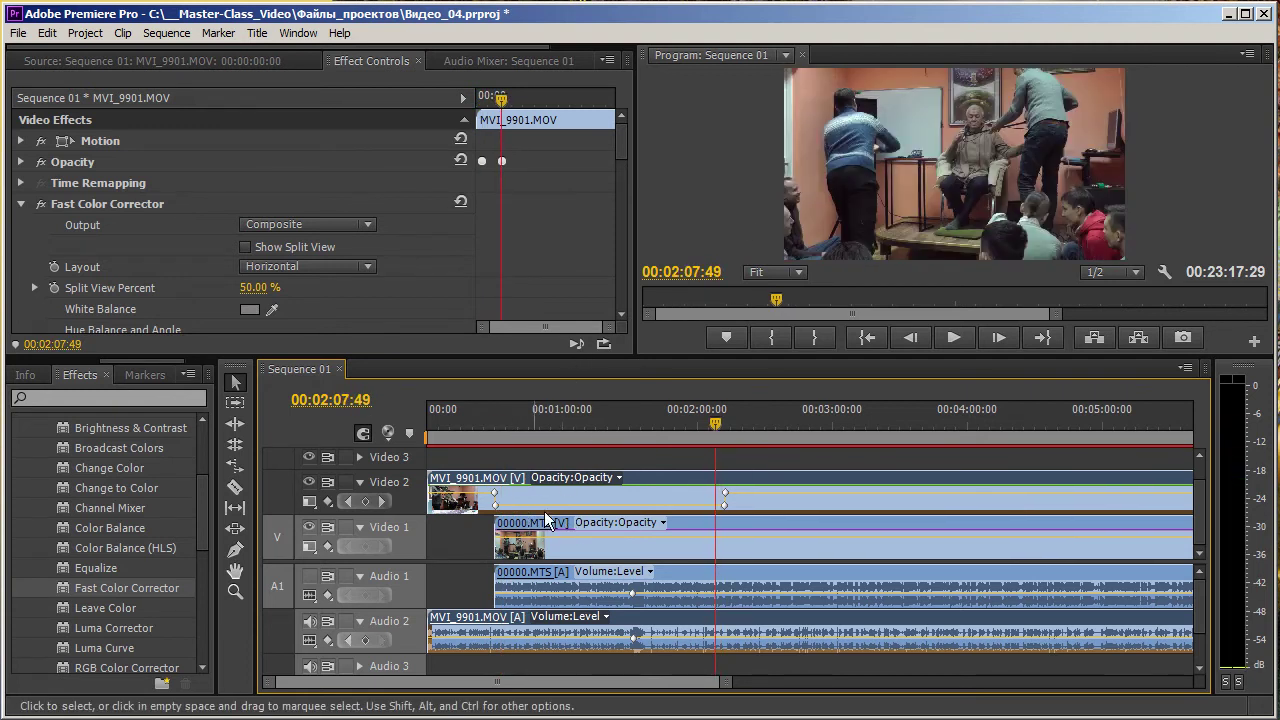
click(718, 432)
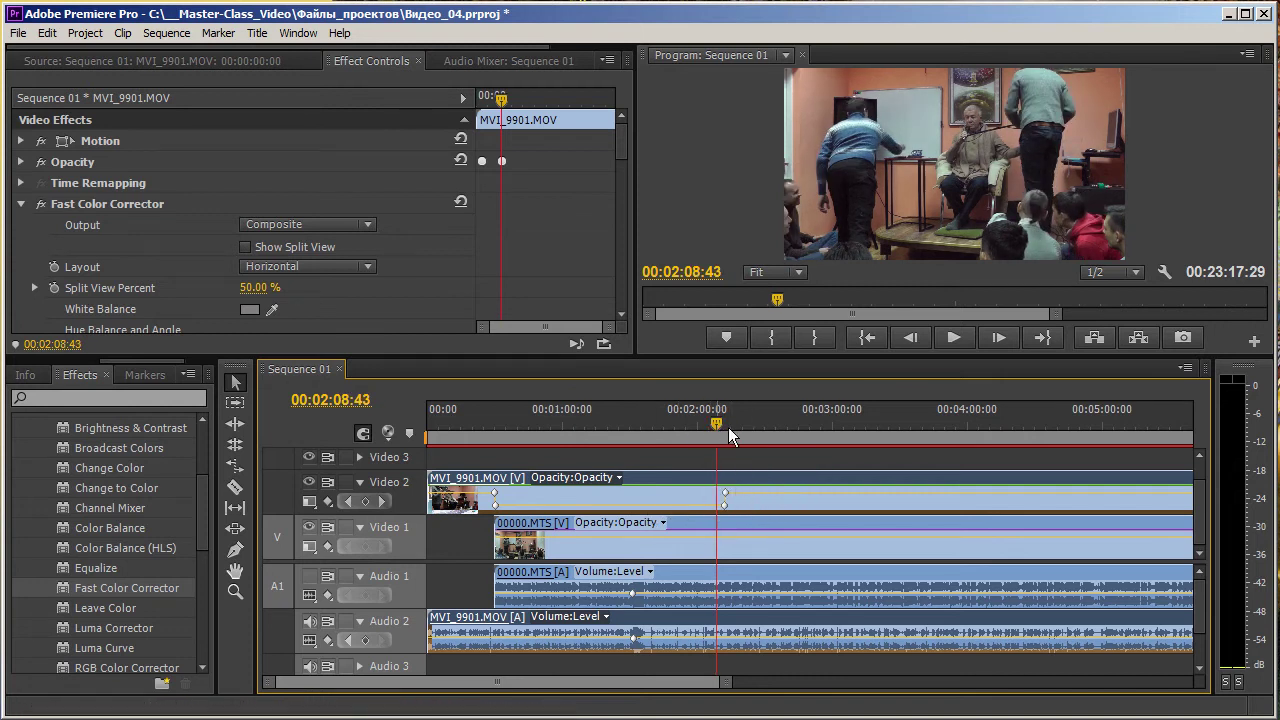
click(738, 433)
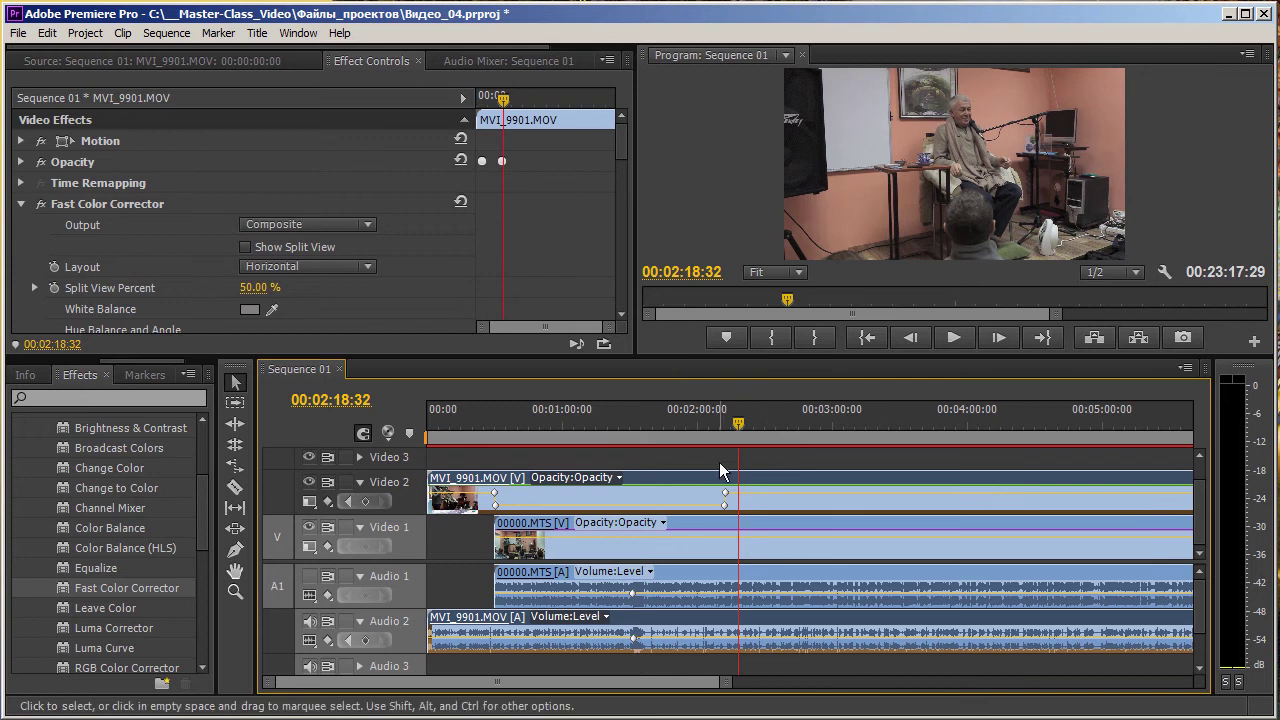
click(464, 437)
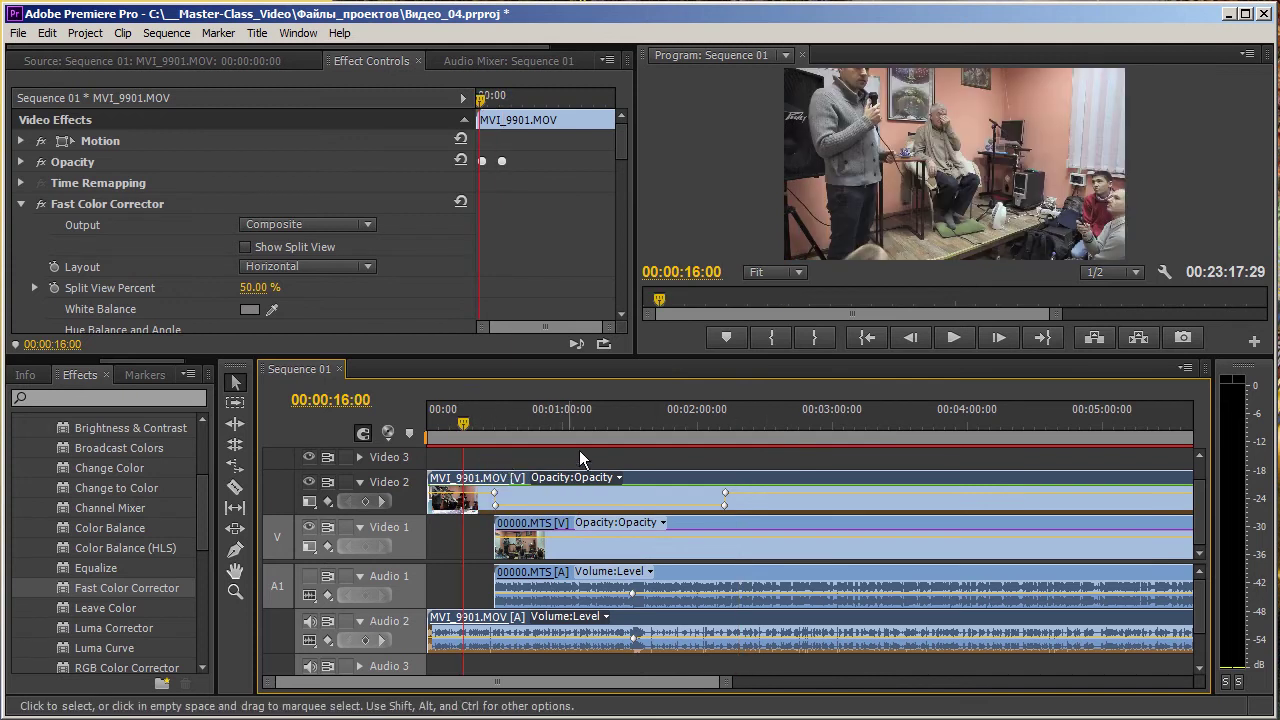
click(613, 433)
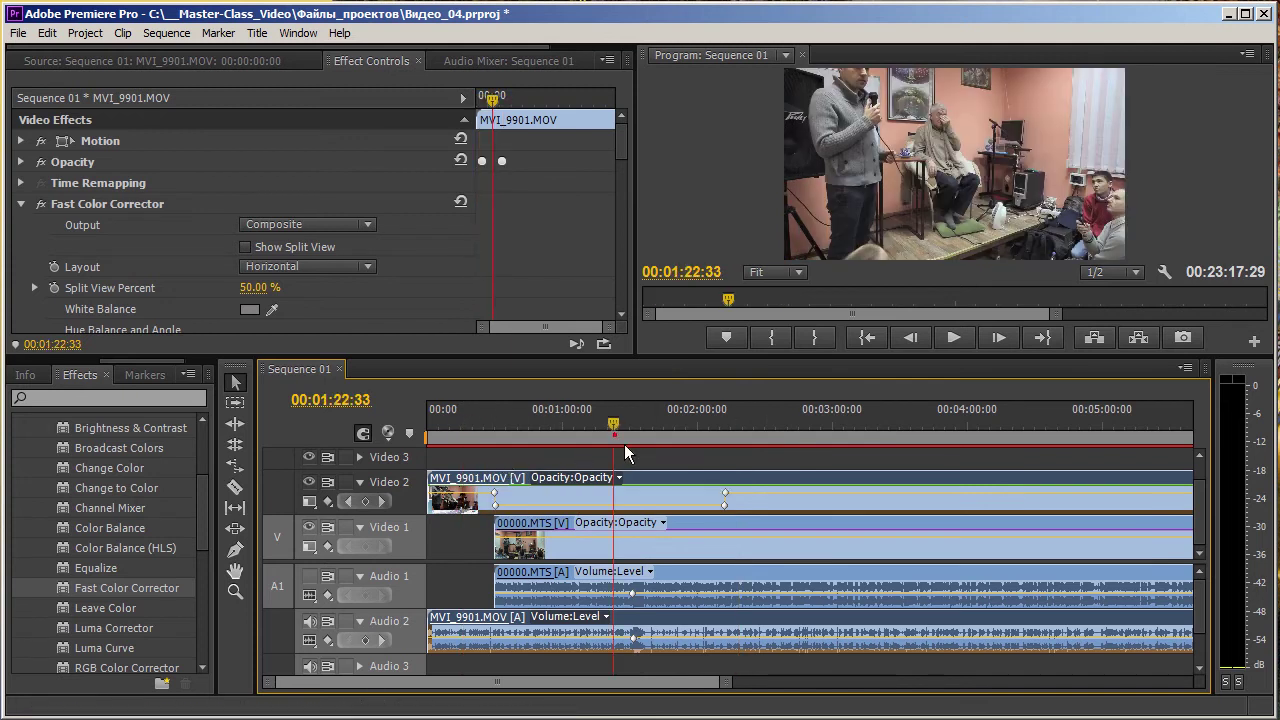
click(784, 436)
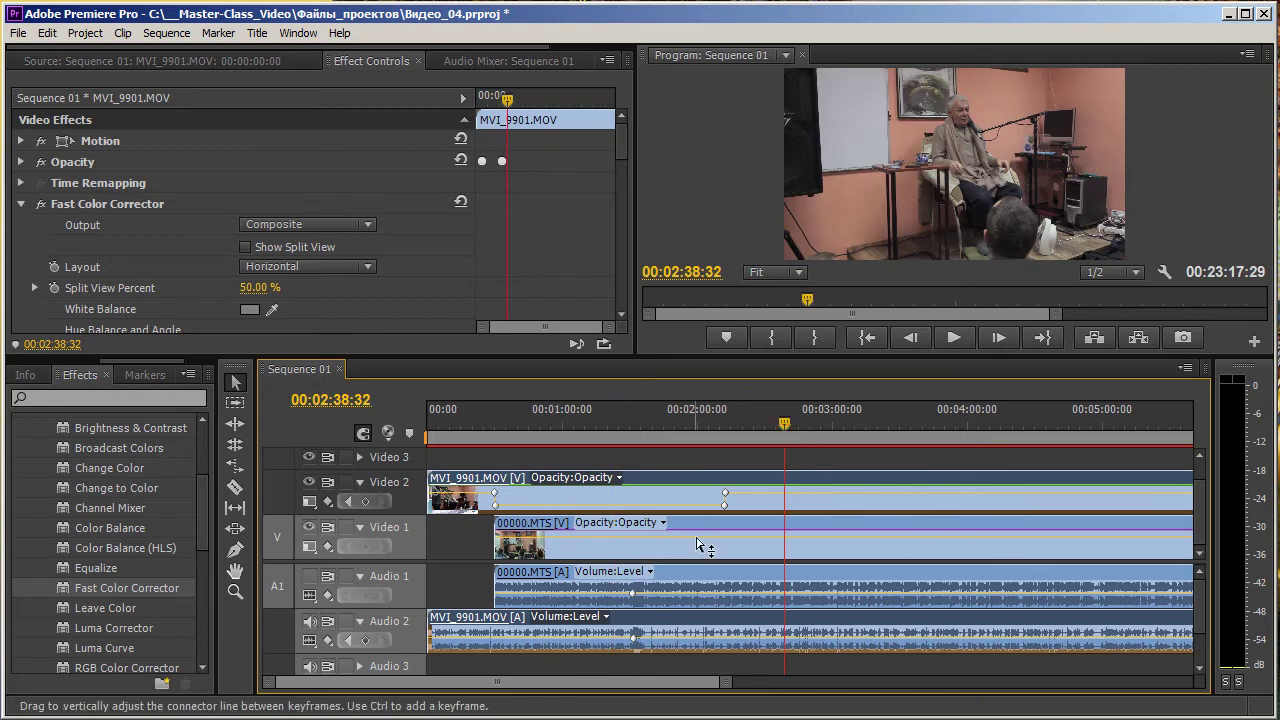
click(462, 436)
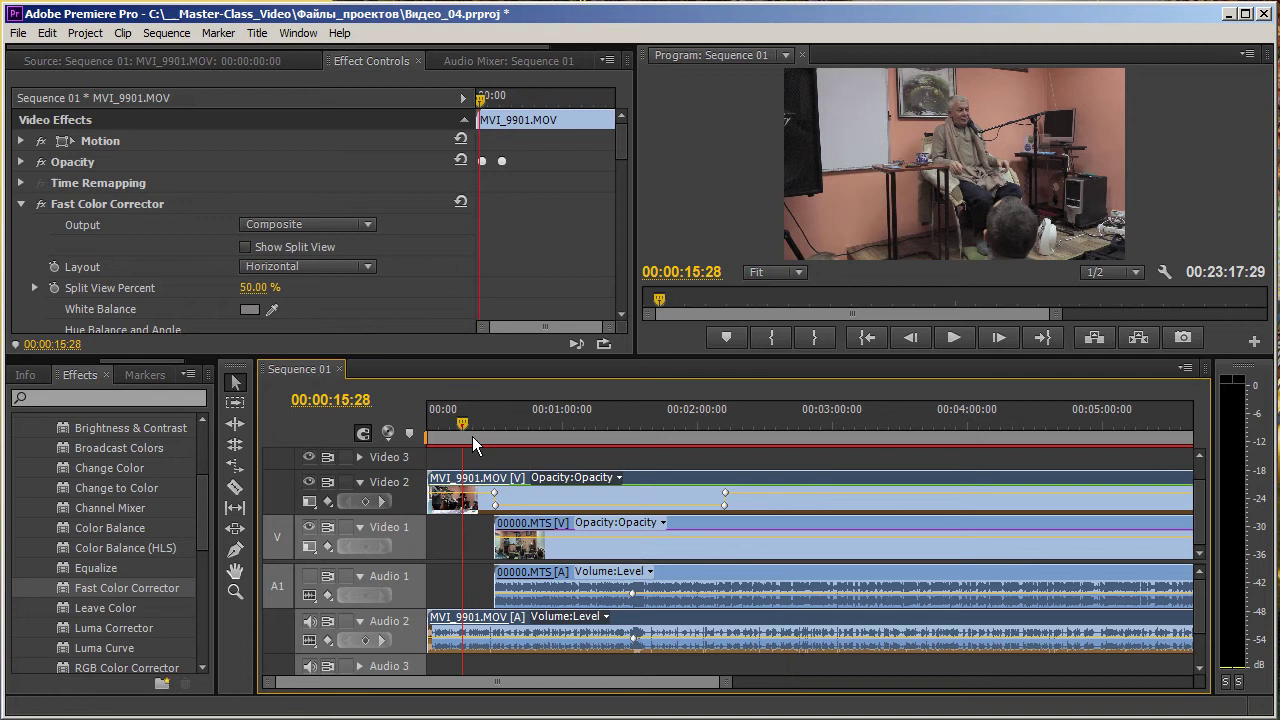
click(556, 435)
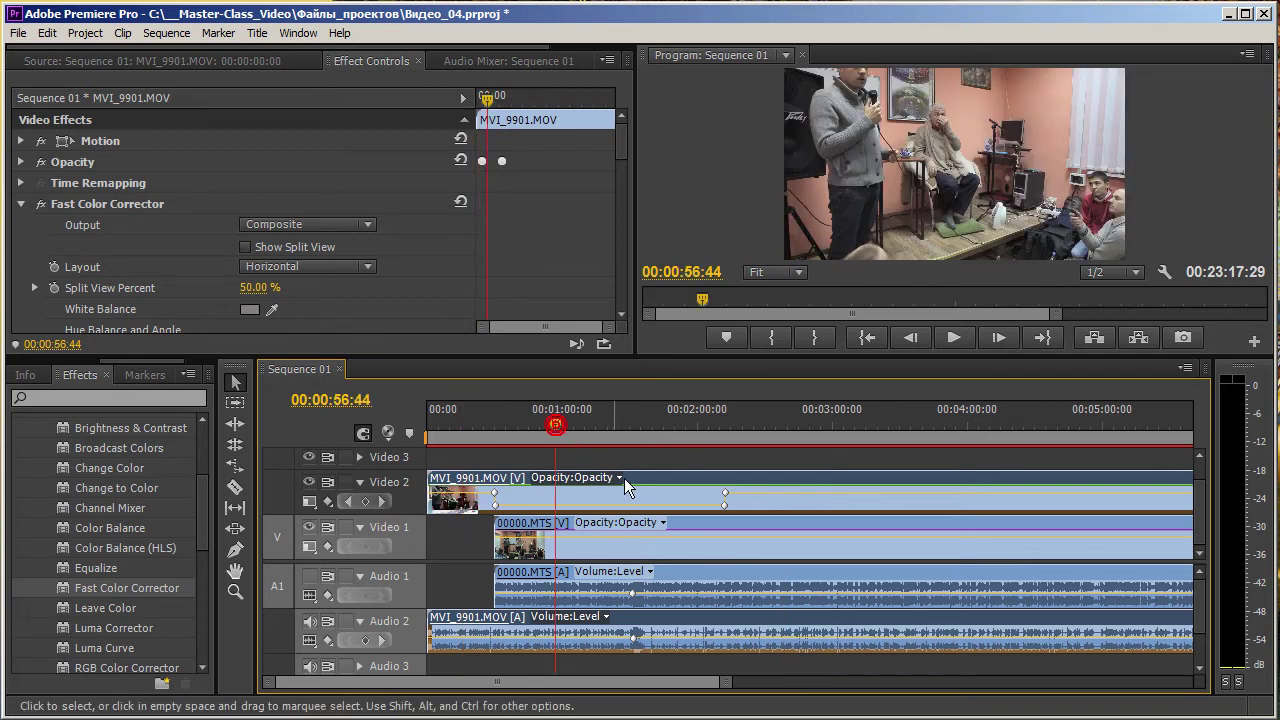
click(767, 436)
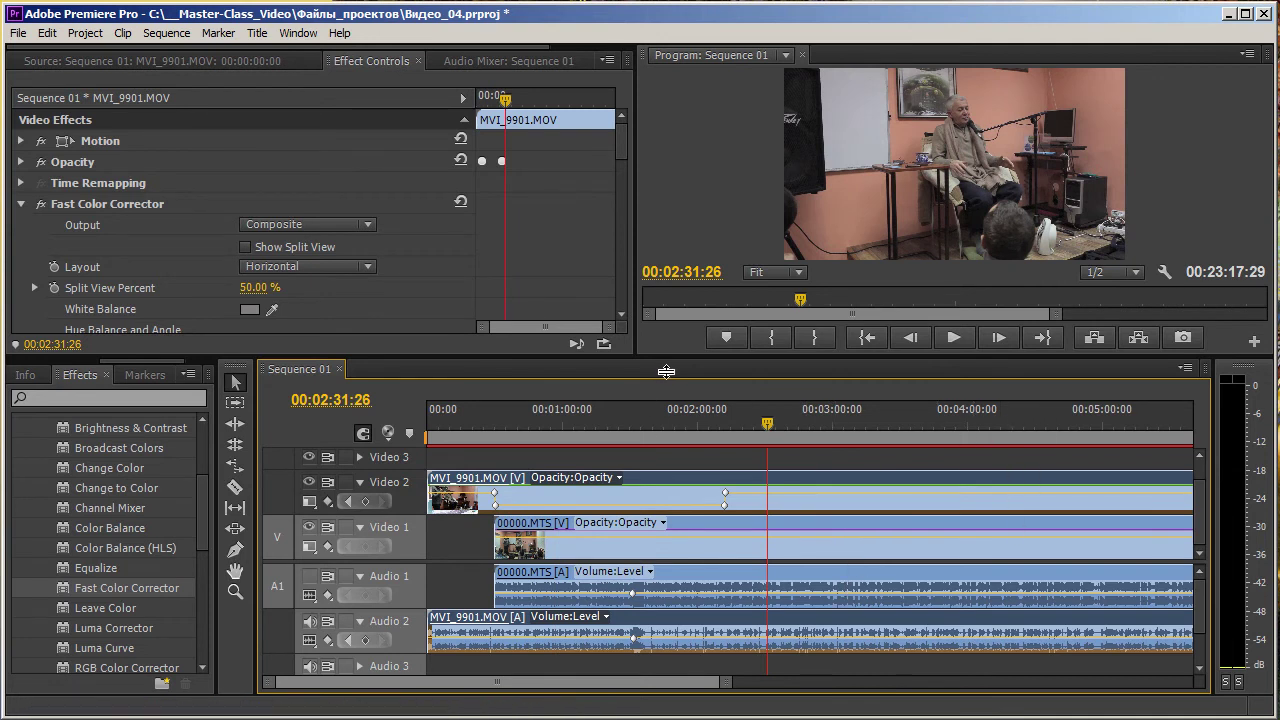
Collapse Fast Color Corrector, raise the Timeline divider to show all tracks, and scrub to 00:02:20
mouse_move(667, 361)
mouse_down()
mouse_move(684, 316)
mouse_move(685, 389)
mouse_move(685, 373)
mouse_up()
click(21, 204)
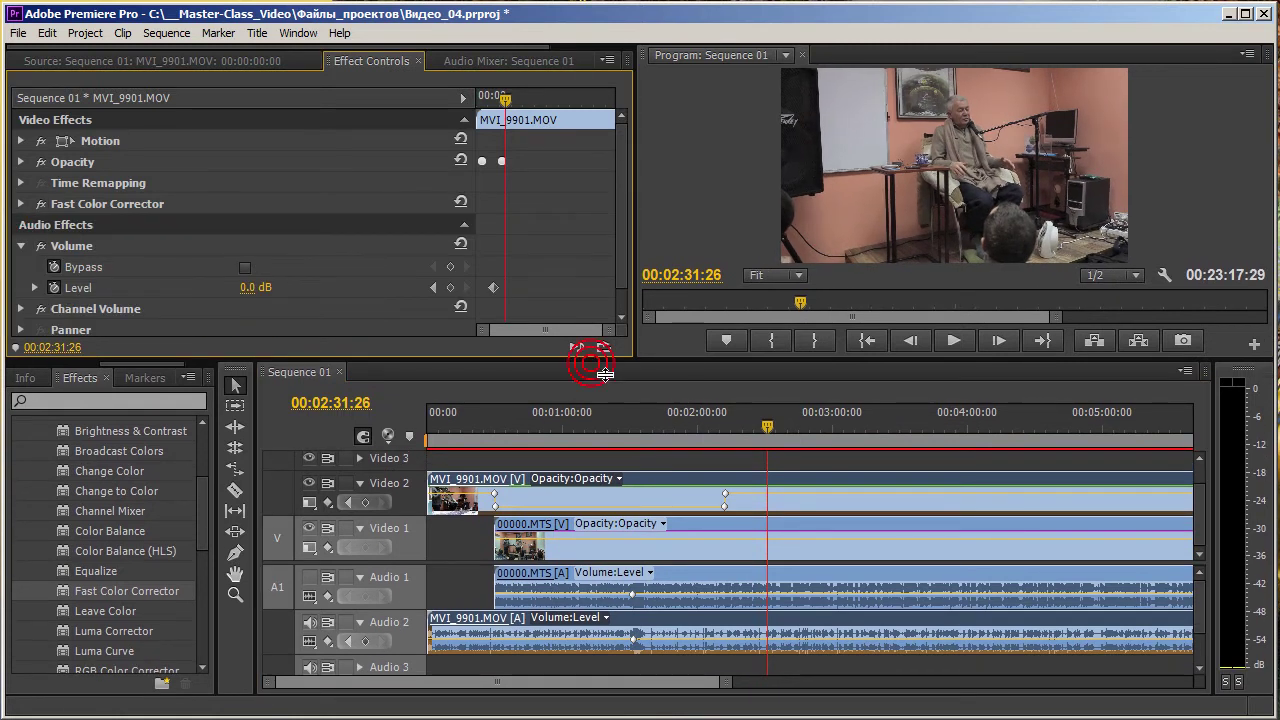
drag(667, 373, 665, 260)
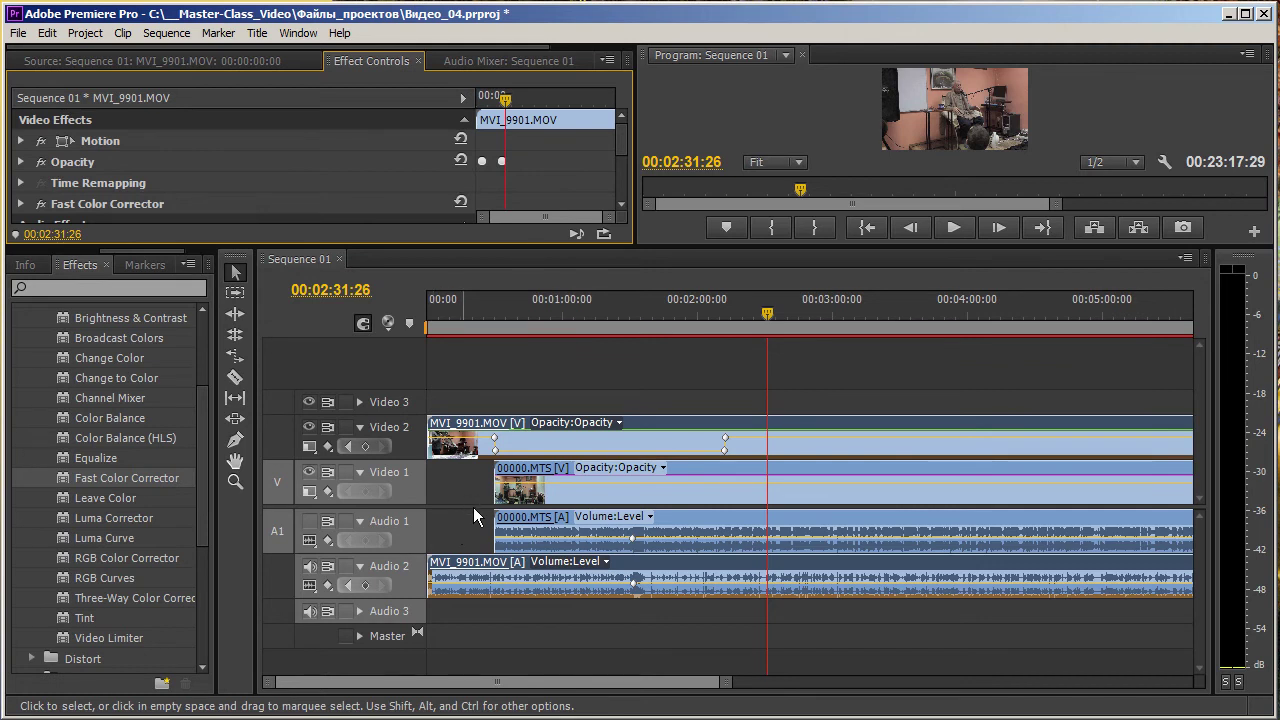
drag(757, 329, 744, 358)
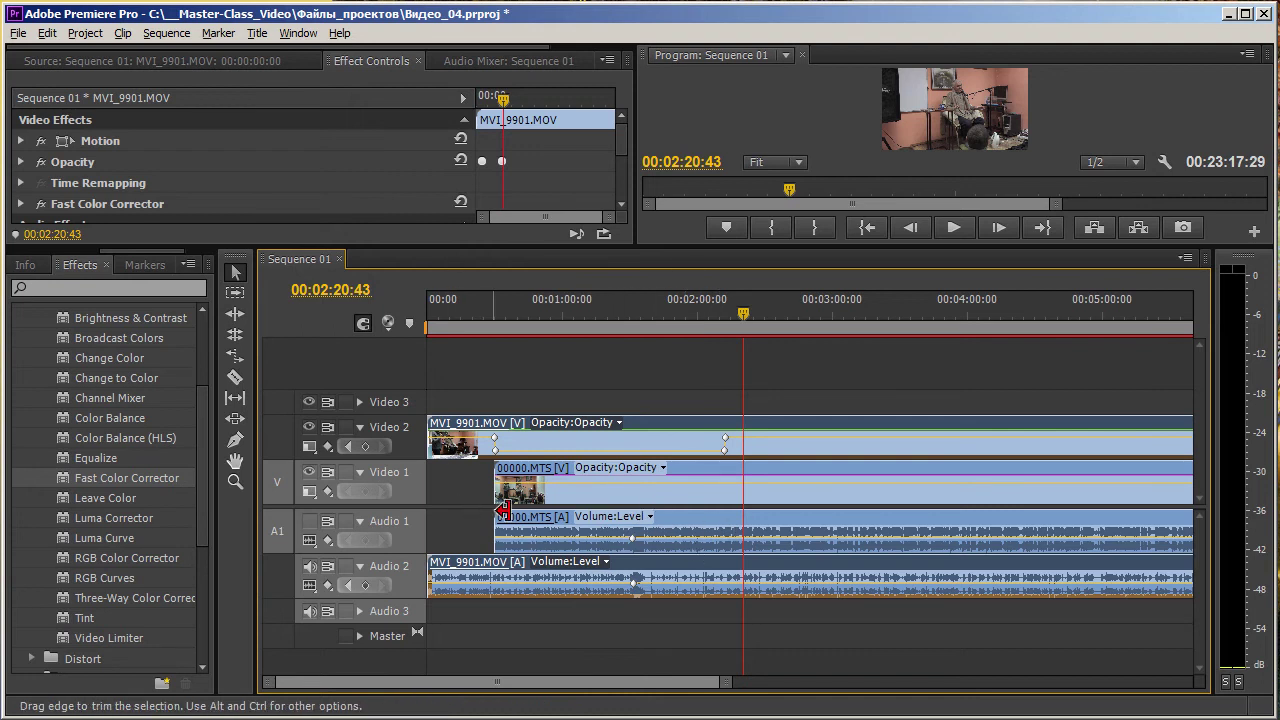
alt+scroll(540, 515, up, 2)
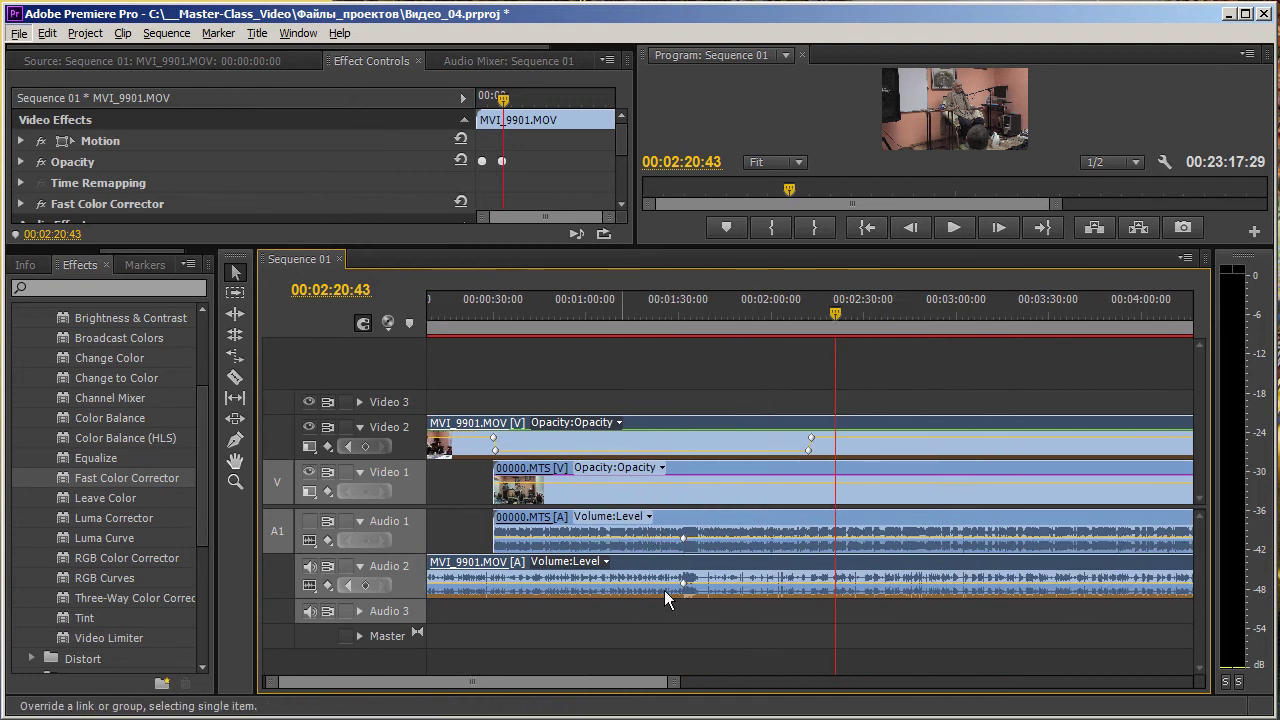
drag(845, 320, 810, 318)
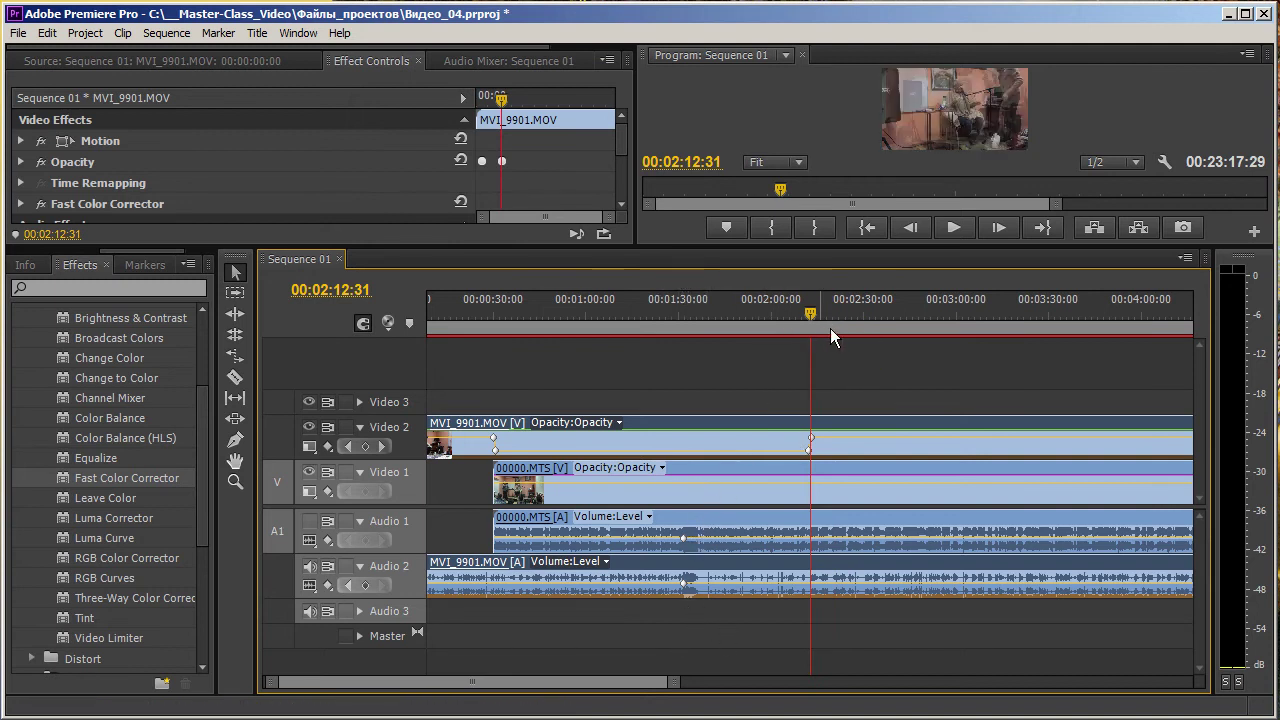
drag(810, 318, 762, 318)
alt+scroll(481, 515, down, 3)
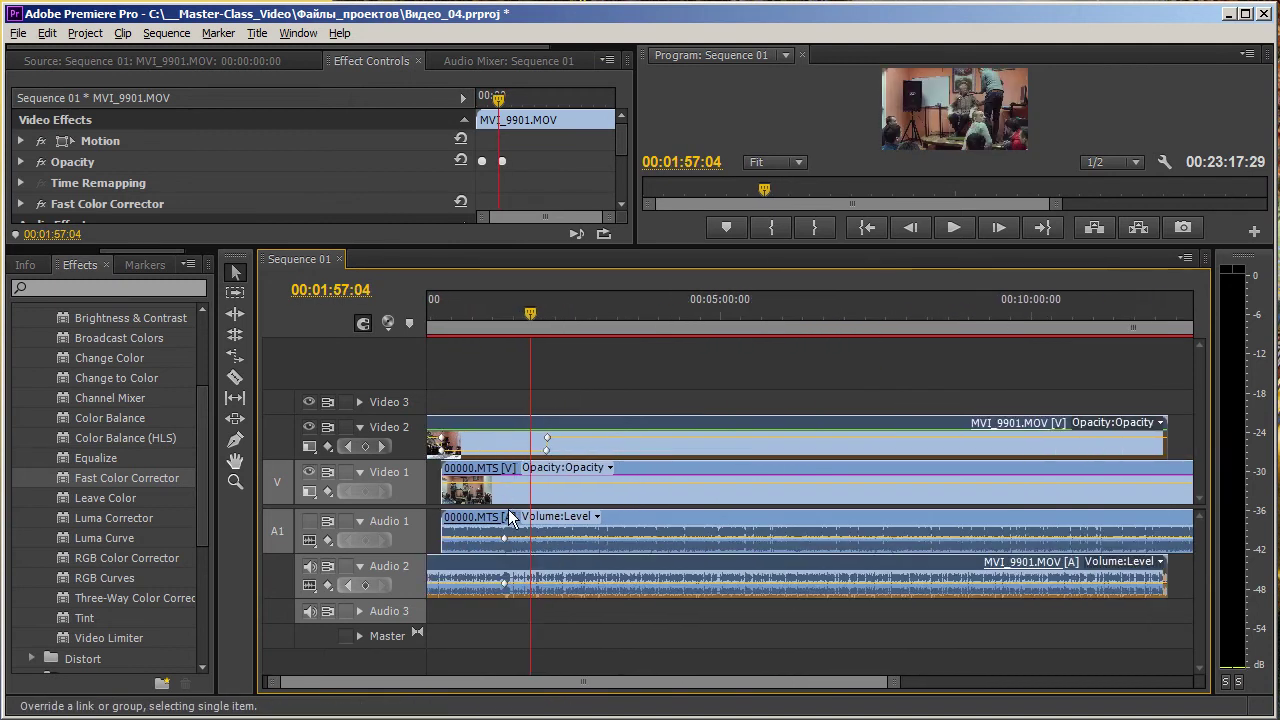
scroll(562, 645, up, 2)
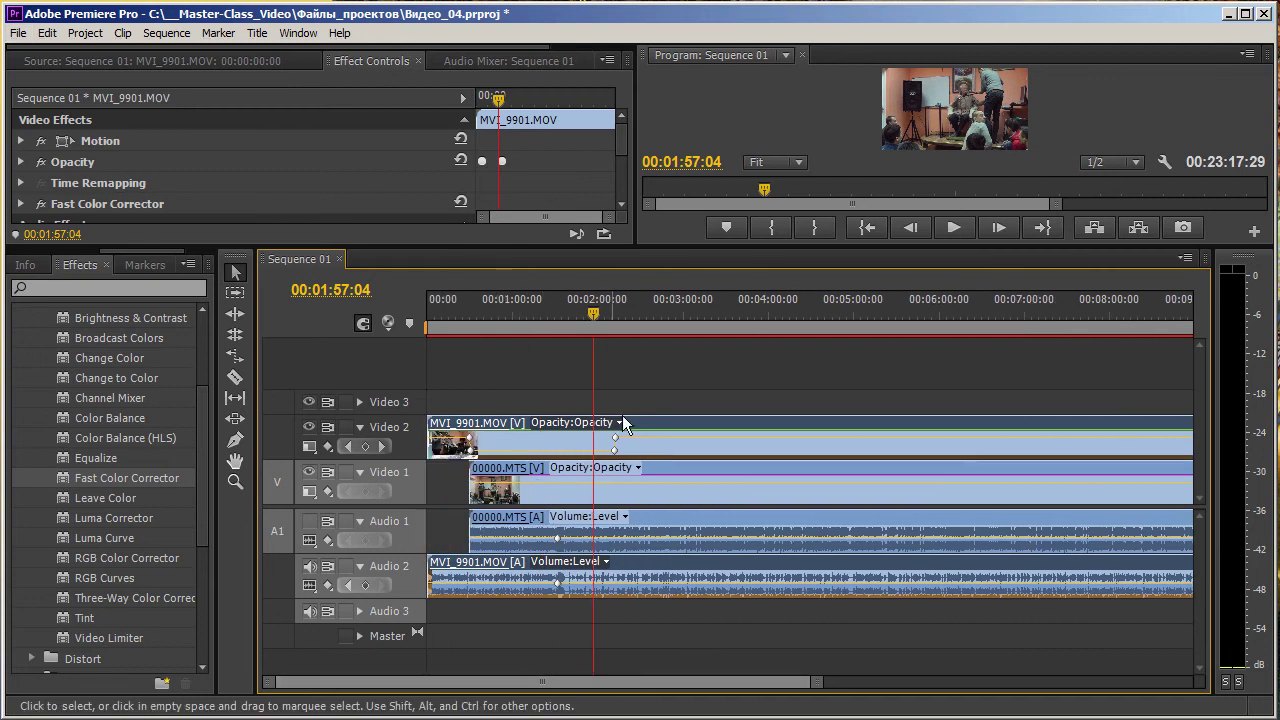
click(596, 485)
click(596, 458)
click(596, 470)
click(596, 458)
drag(596, 329, 529, 329)
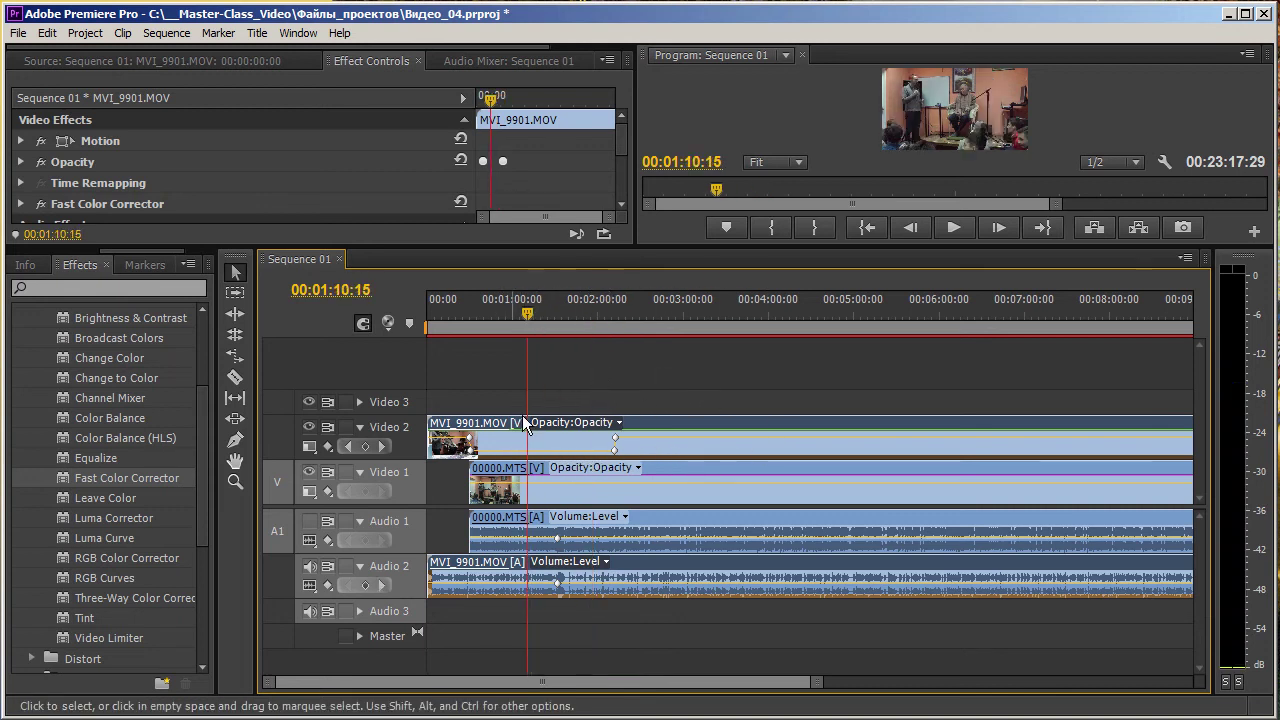
Drag the test clip MVI_9900.MOV from the Explorer footage folder onto Video 3 at 00:01:10:15
key(alt+Tab)
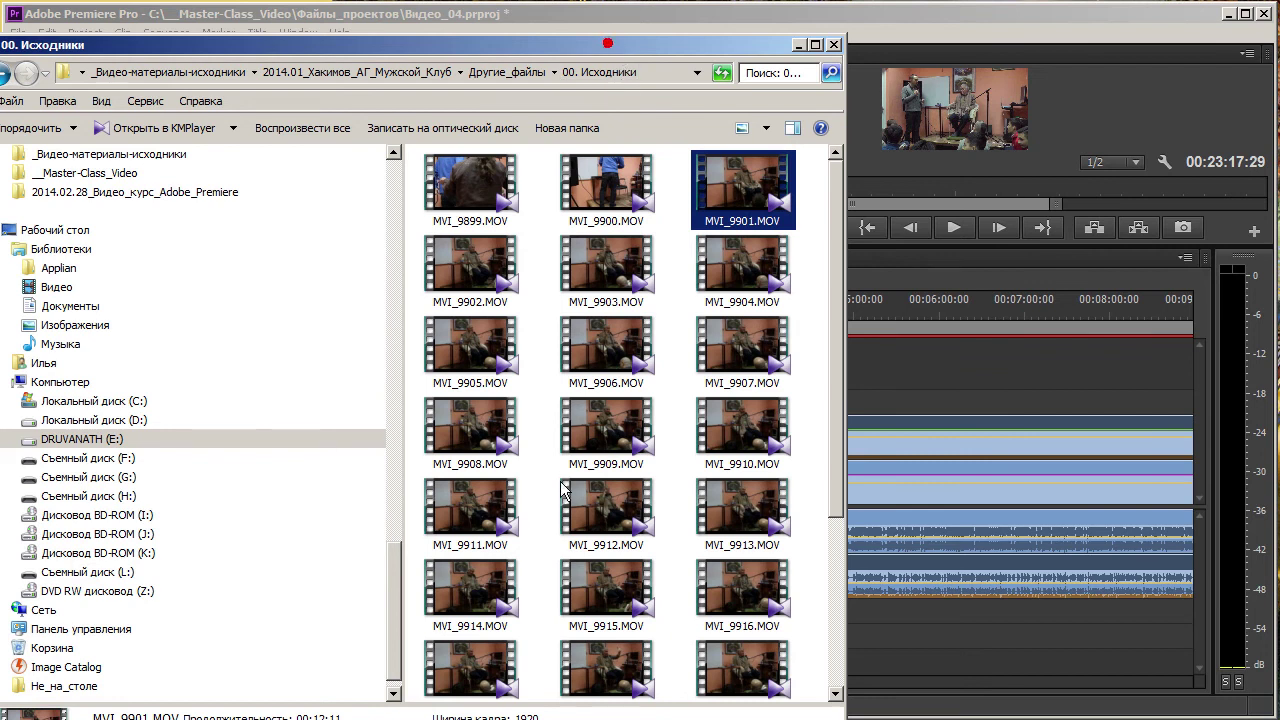
drag(600, 45, 541, 482)
drag(547, 625, 508, 408)
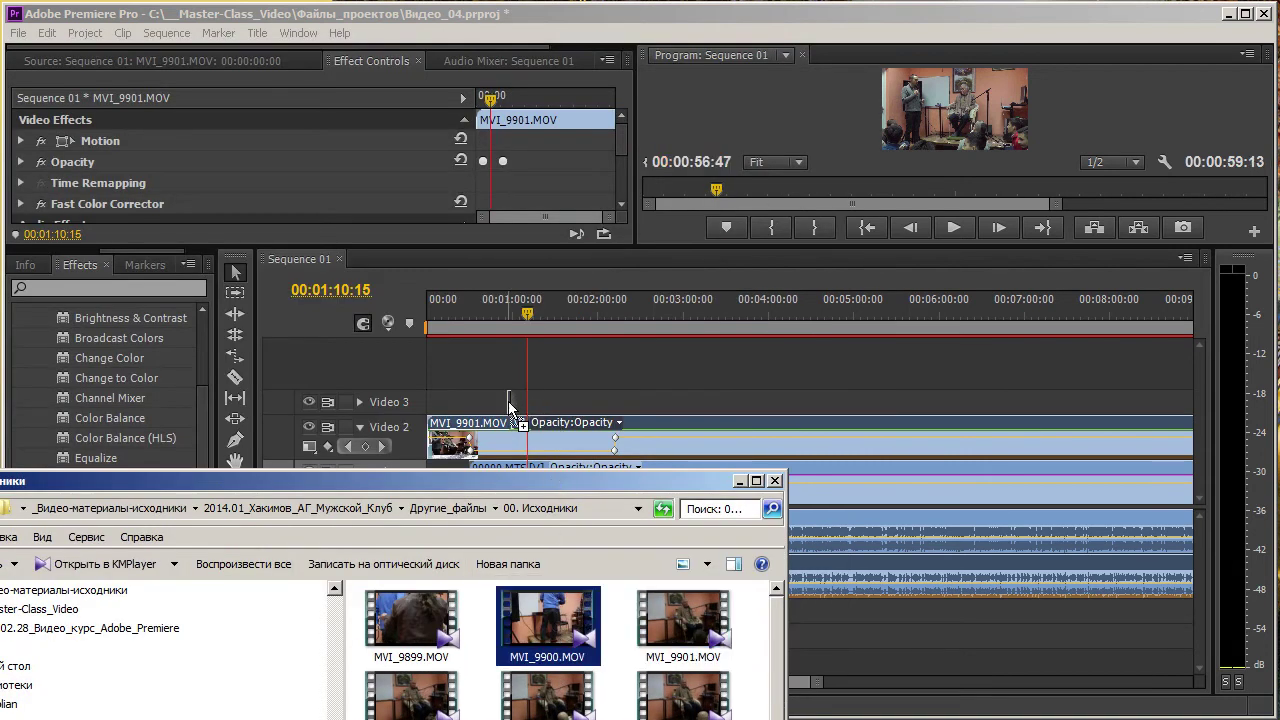
drag(508, 408, 589, 411)
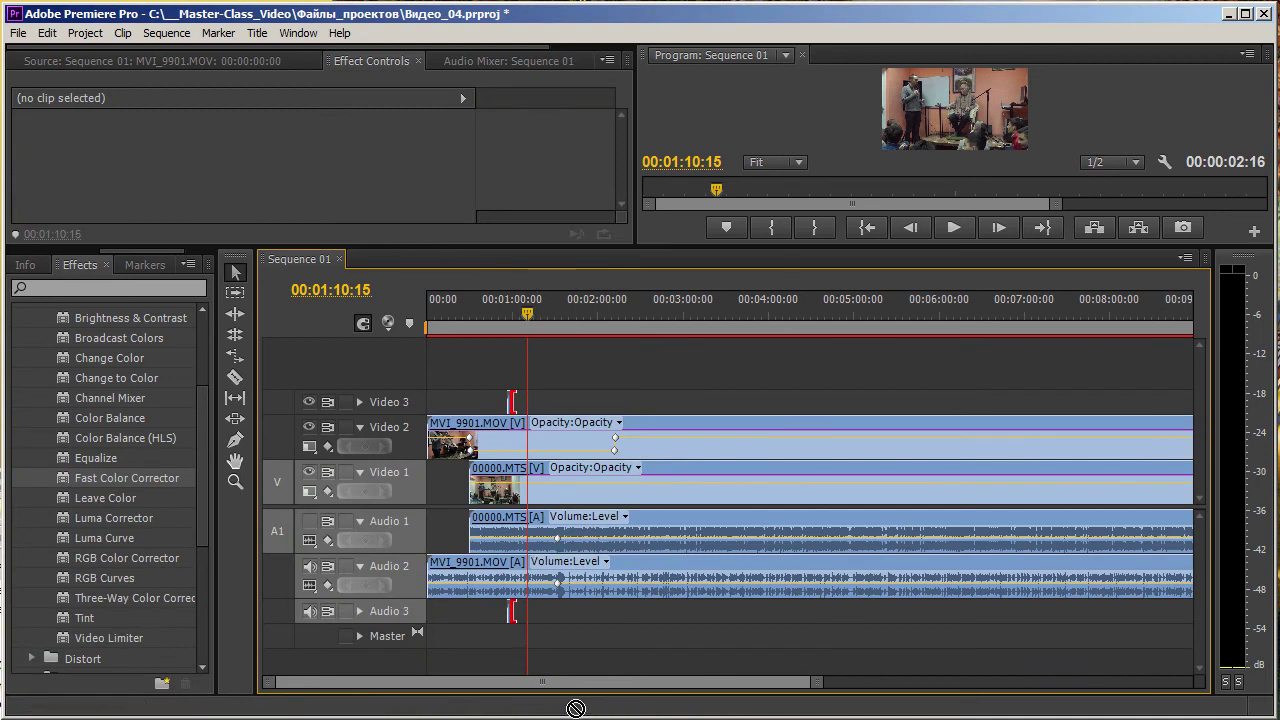
Place the test clip on Video 3 and shift it slightly earlier in time
drag(572, 651, 545, 413)
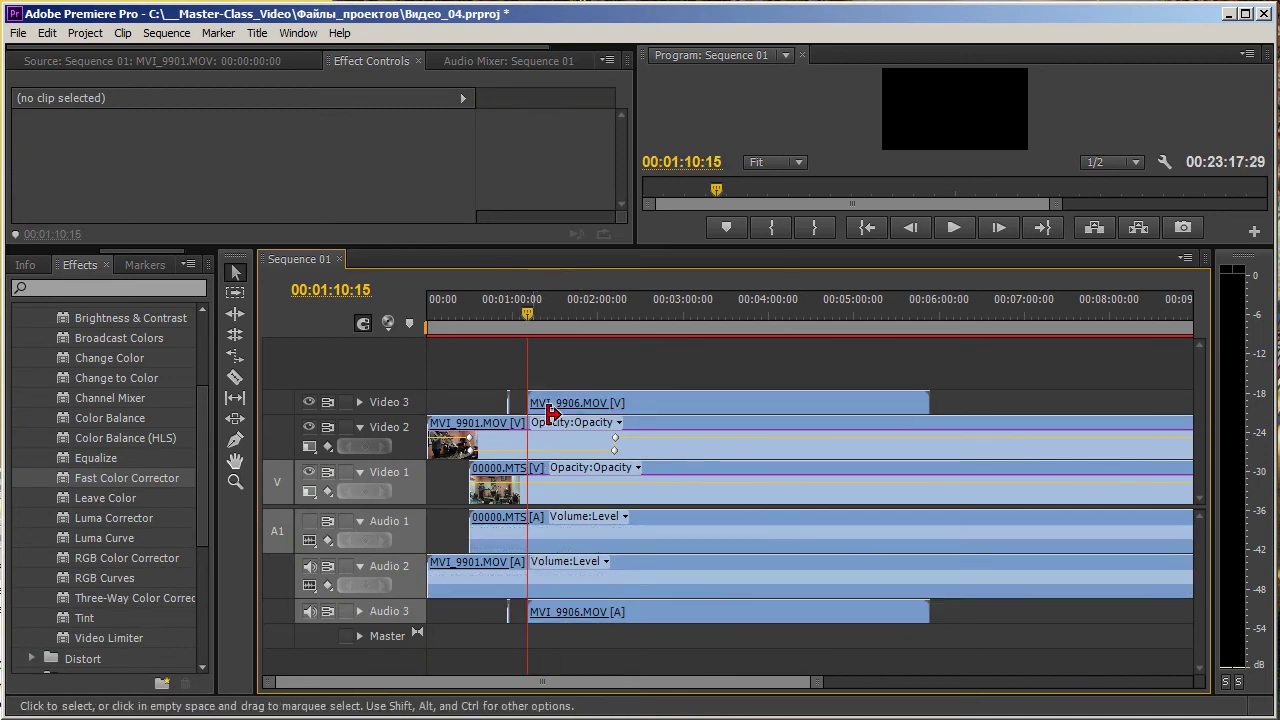
click(514, 408)
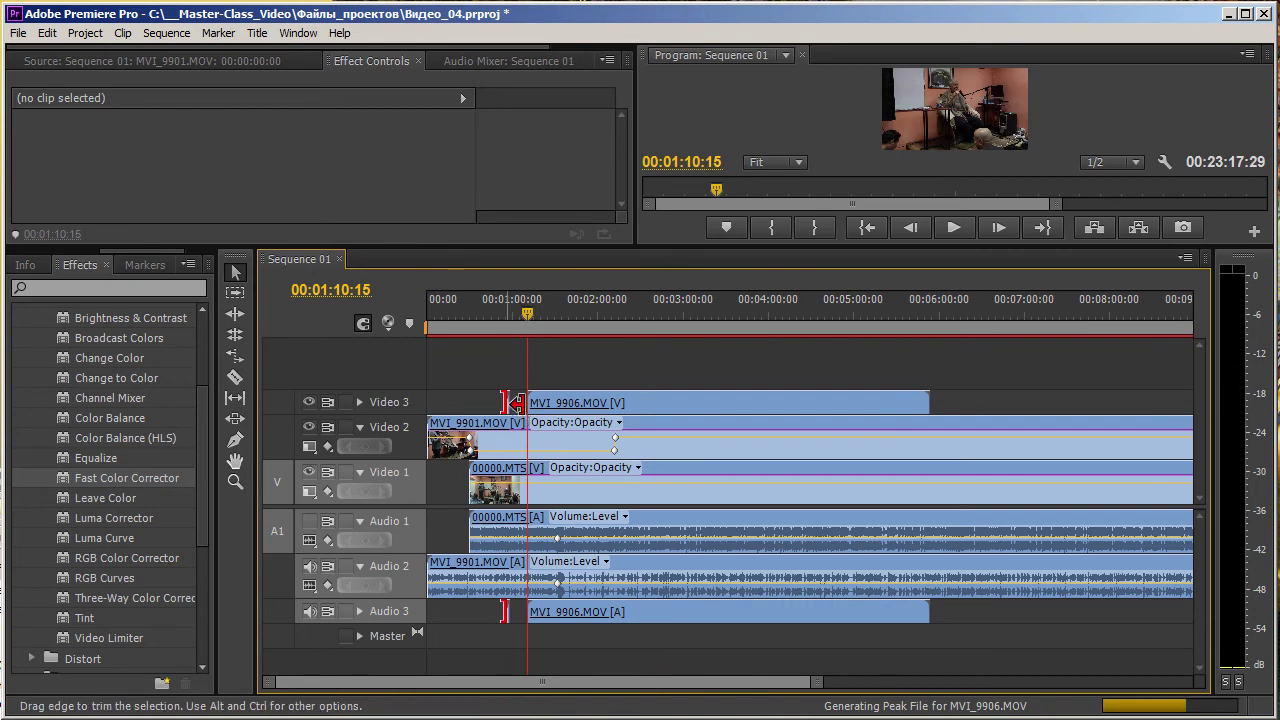
click(519, 410)
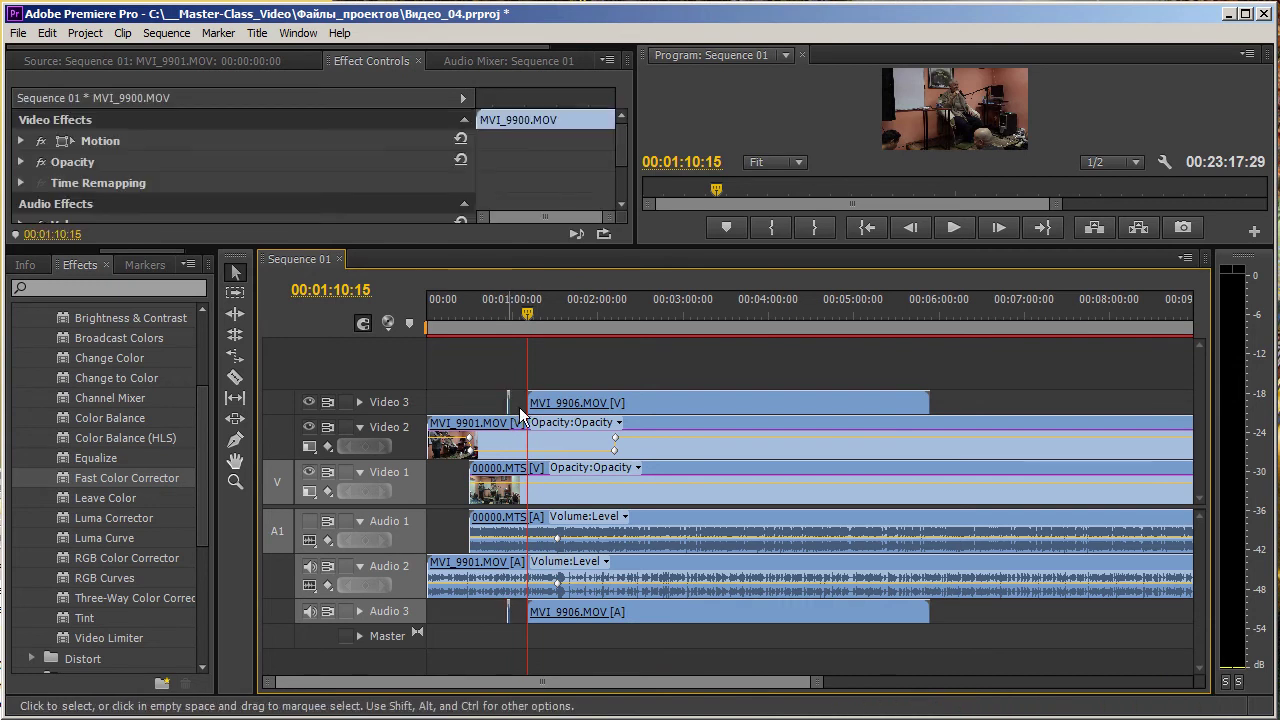
drag(672, 405, 643, 405)
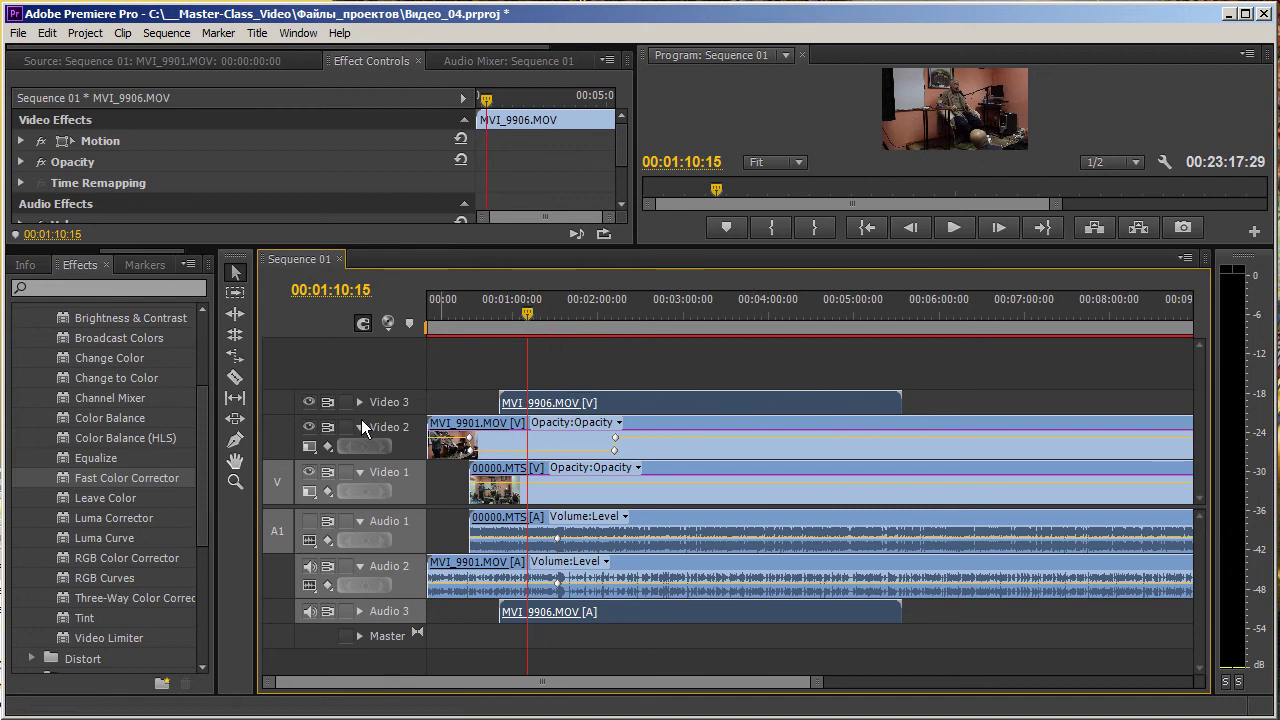
Toggle Video 3's visibility, then expand Video 3 and Audio 3 to show thumbnail and waveform
click(309, 401)
click(309, 401)
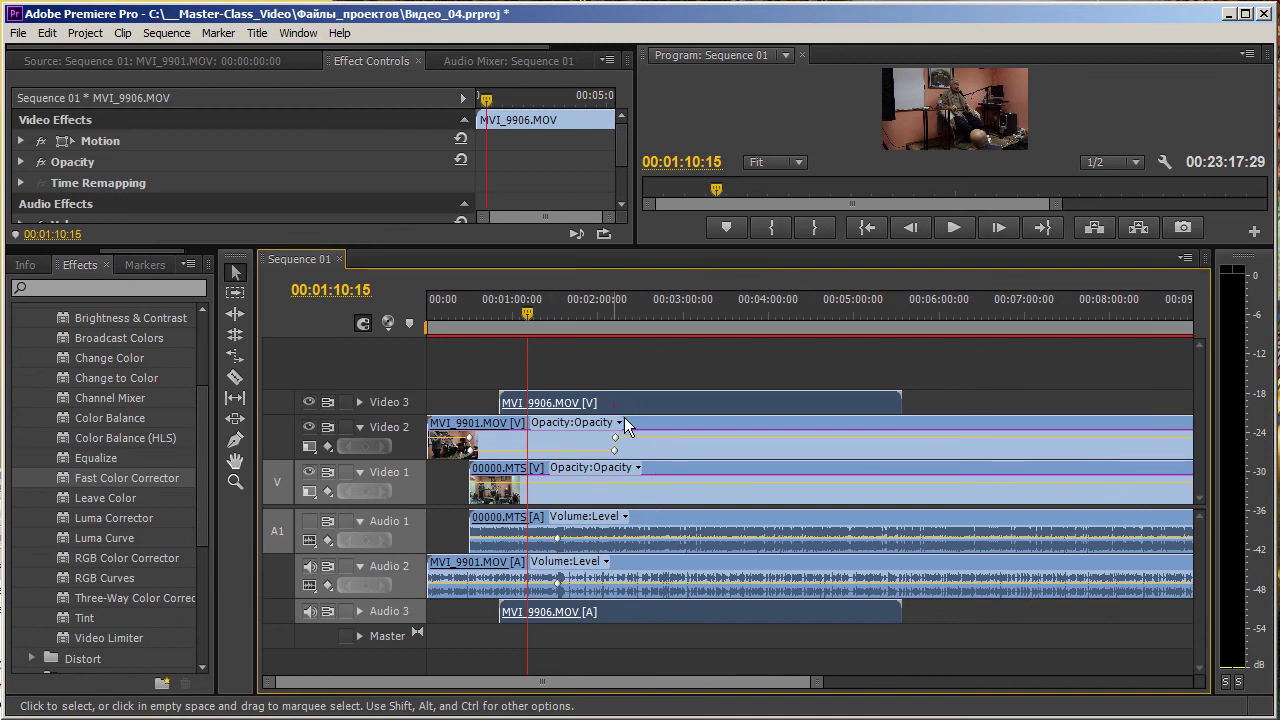
click(370, 411)
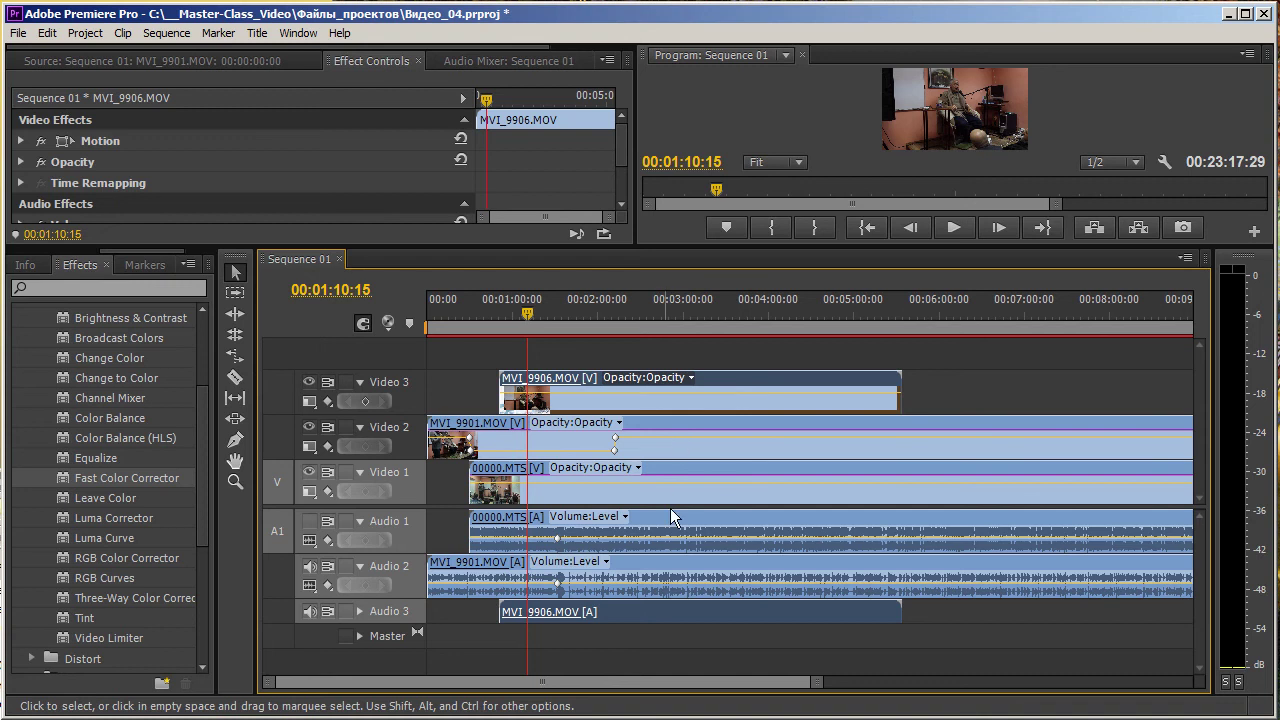
click(364, 616)
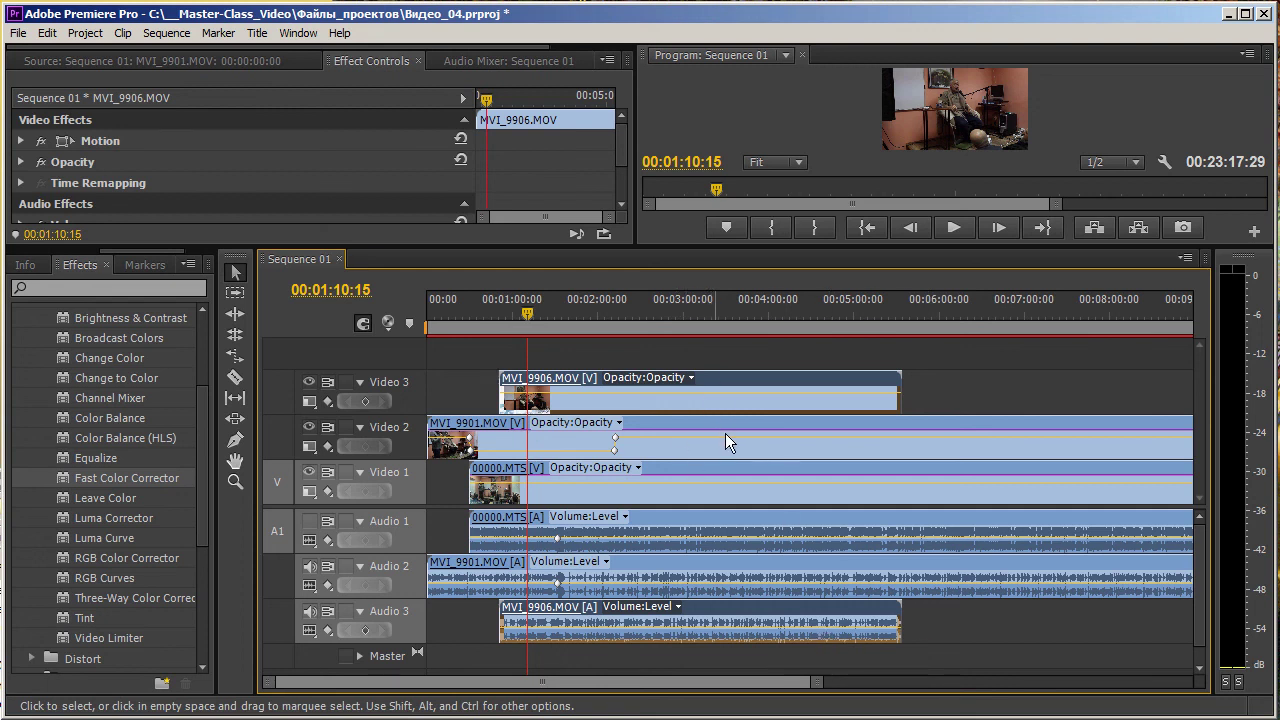
Delete the test clip, add a volume keyframe on the 00000.MTS audio, and scrub to 00:01:46
key(Delete)
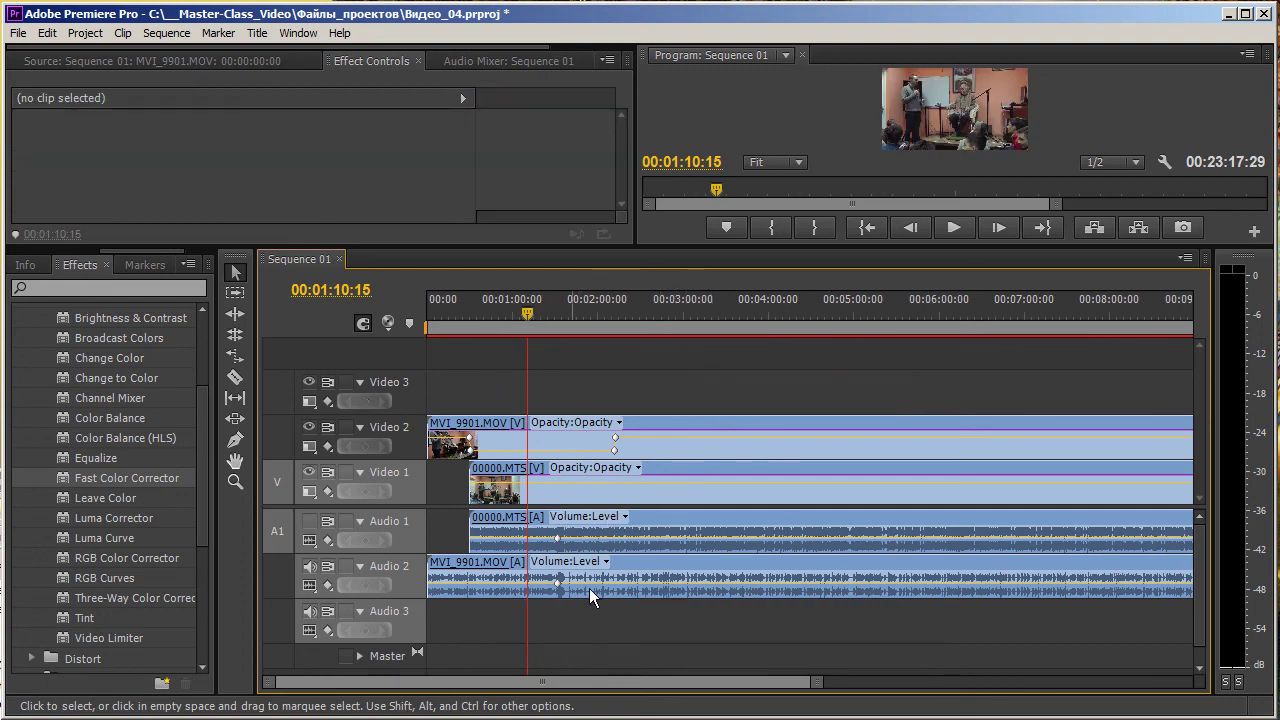
ctrl+click(557, 538)
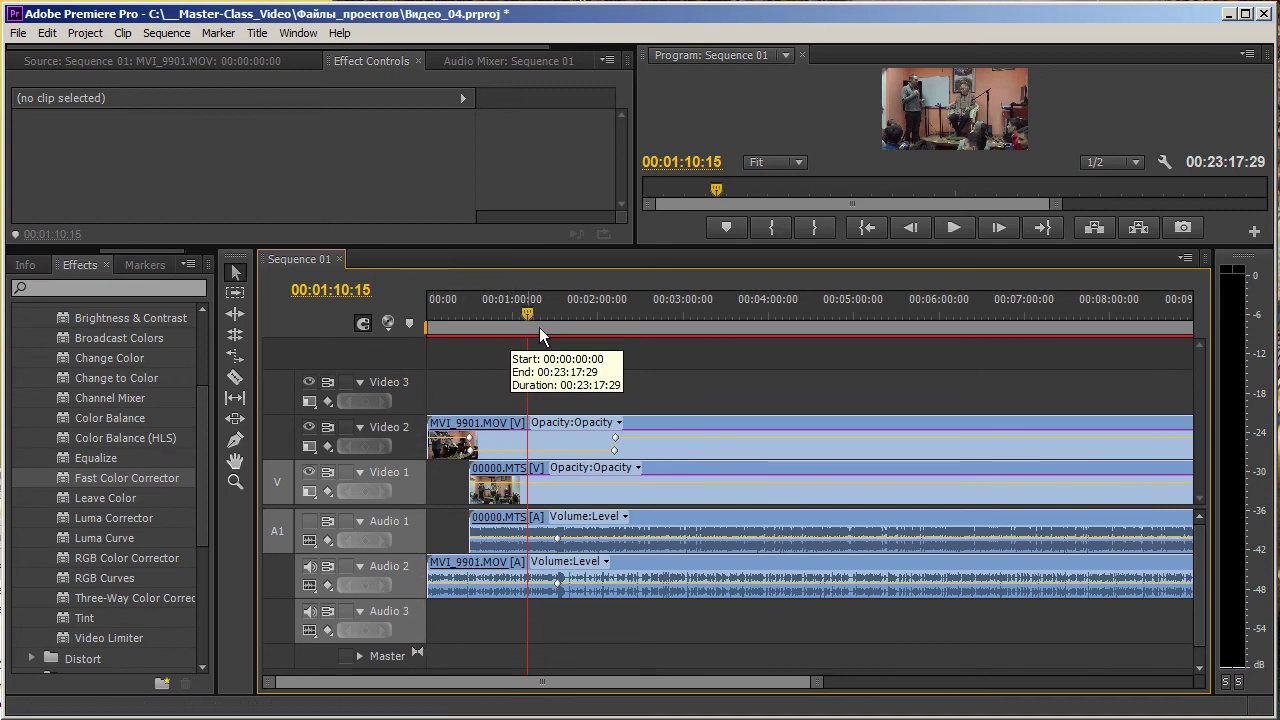
drag(539, 327, 578, 327)
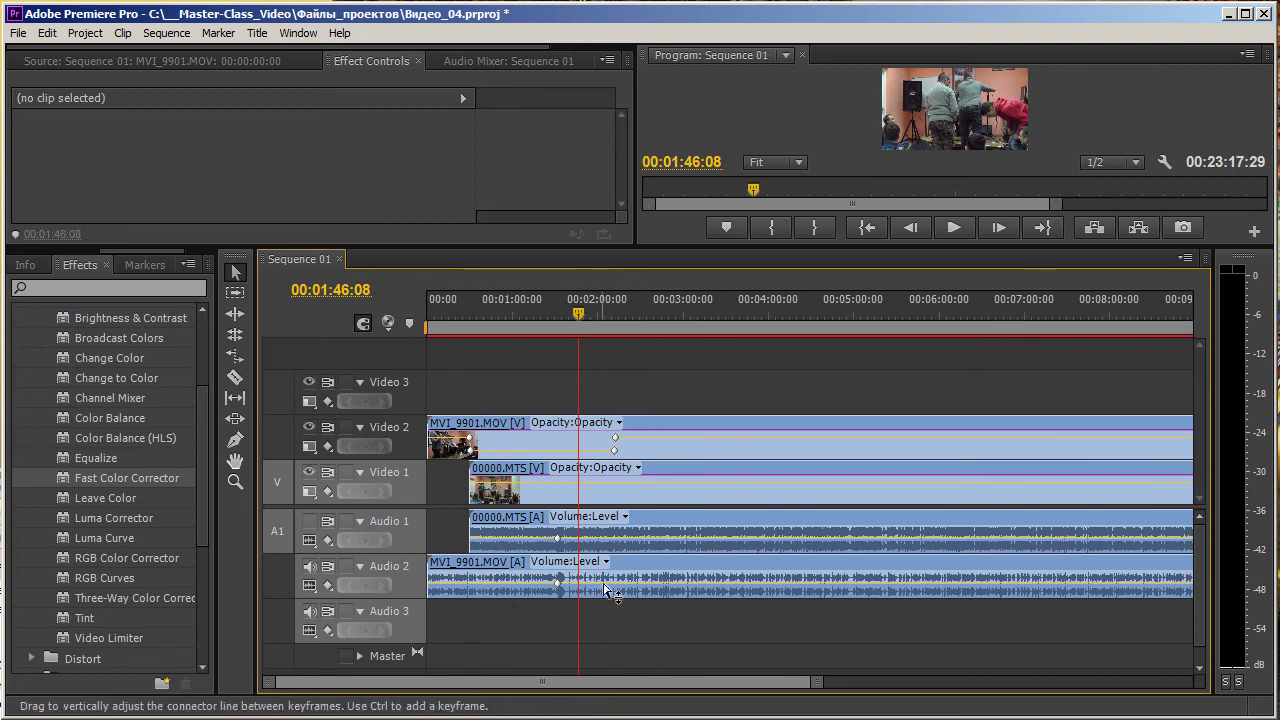
Scrub back from about three minutes to review the synced footage, then save the Видео_04 project
click(676, 316)
drag(687, 314, 676, 316)
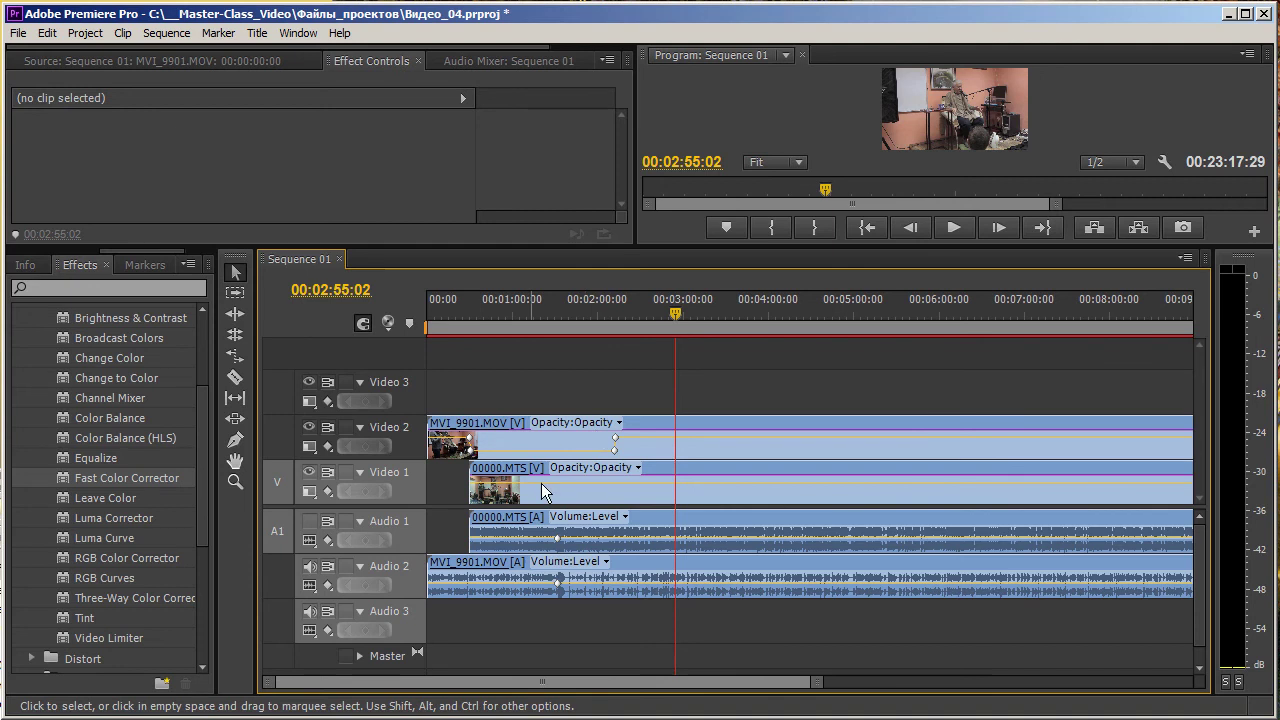
mouse_move(645, 538)
drag(684, 318, 628, 329)
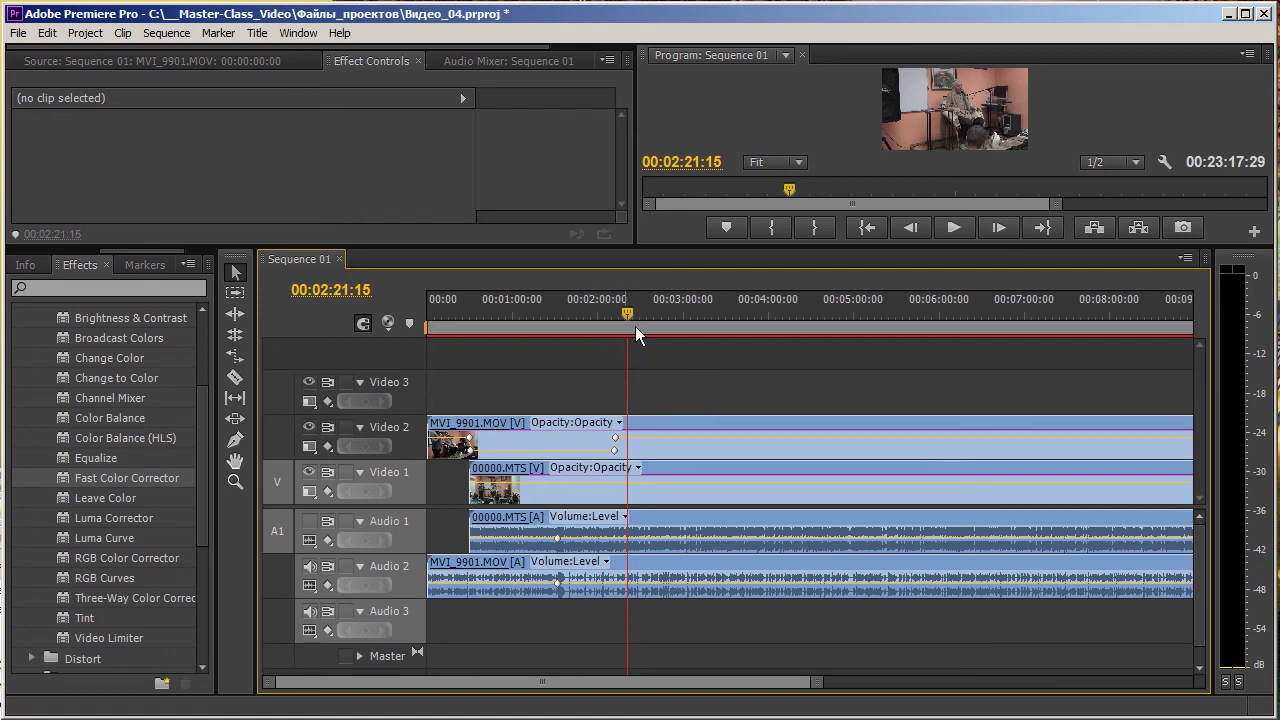
key(ctrl+s)
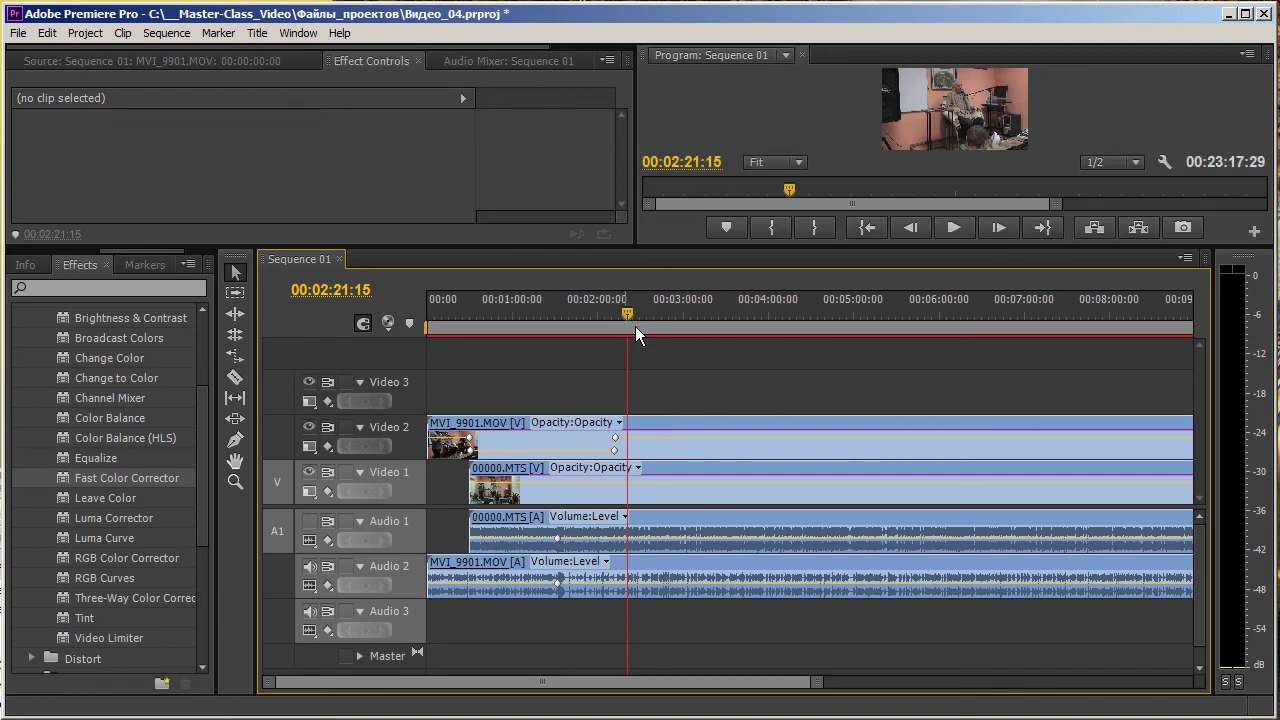